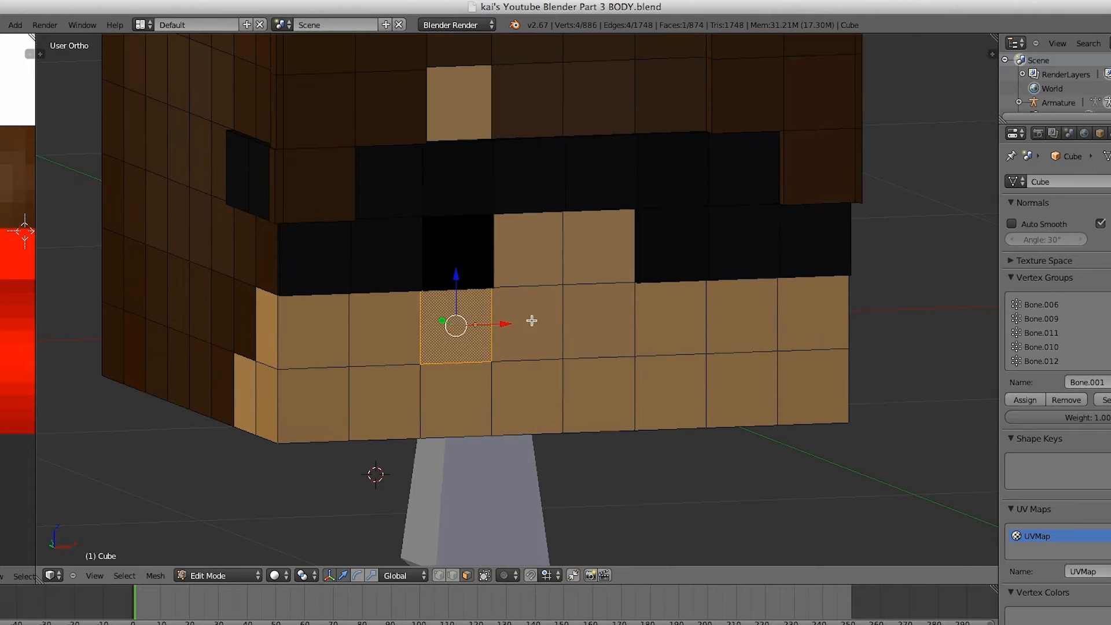
Try to extrude the four faces below the nose into the head in wireframe side view.
shift+right_click(644, 324)
key(KP_3)
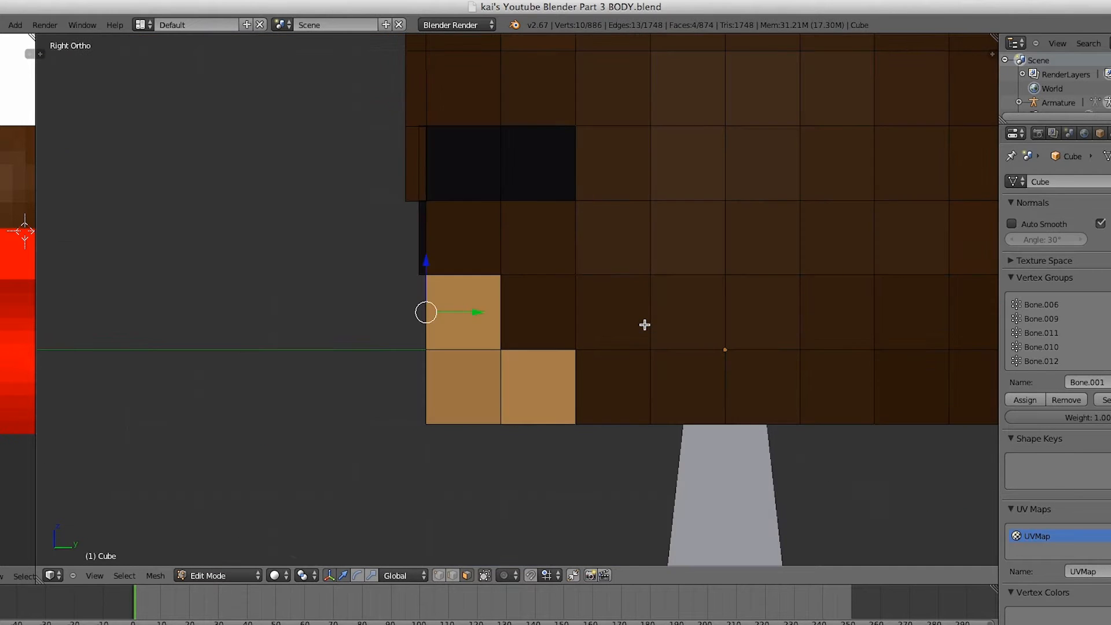
key(z)
scroll(625, 327, up, 4)
shift+middle_drag(410, 308, 463, 269)
scroll(541, 286, up, 2)
scroll(463, 269, down, 1)
scroll(463, 268, down, 2)
scroll(460, 266, up, 1)
key(z)
key(z)
key(ctrl+r)
click(504, 288)
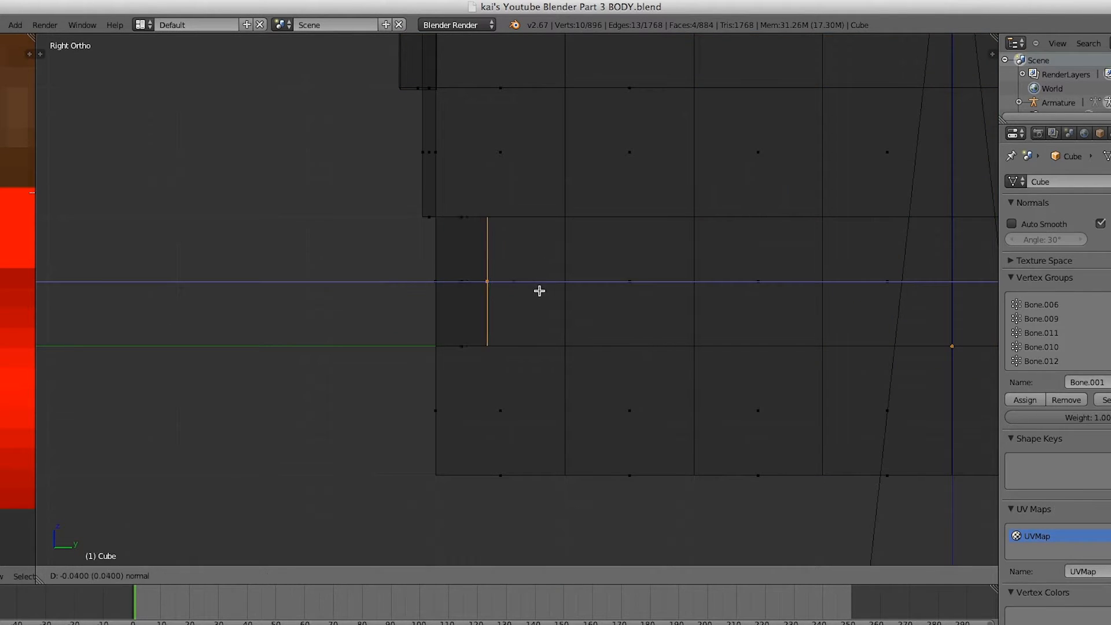
key(ctrl+z)
Clear the selection and reselect the four middle faces in the skin row directly below the nose.
mouse_move(486, 258)
middle_down()
mouse_move(615, 298)
mouse_move(712, 305)
mouse_move(618, 276)
middle_up()
key(z)
scroll(602, 304, up, 2)
scroll(591, 299, down, 2)
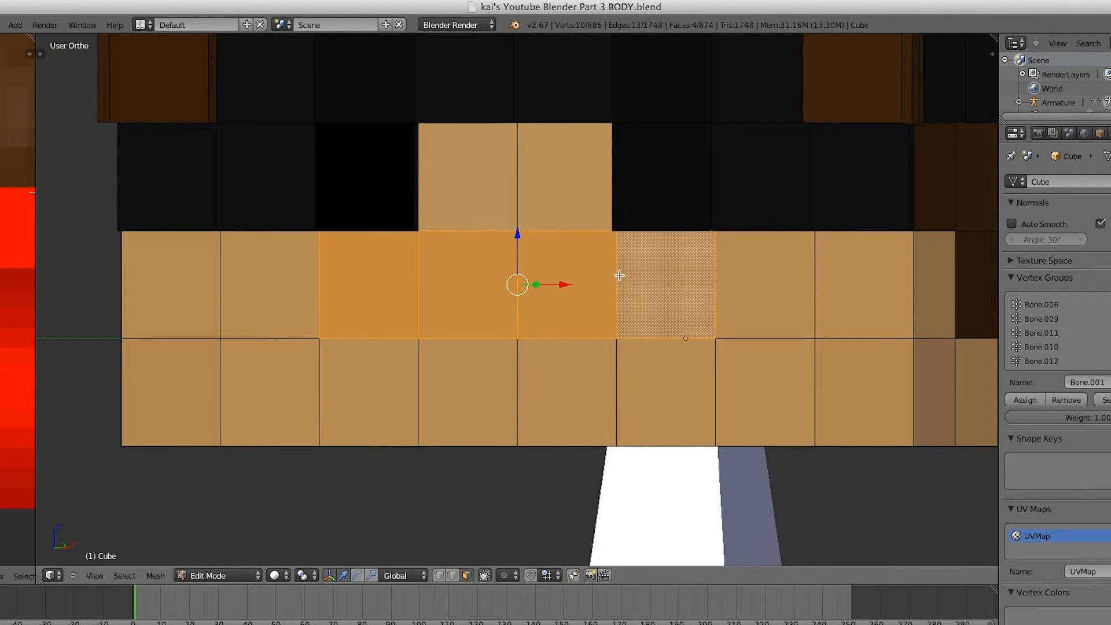
key(a)
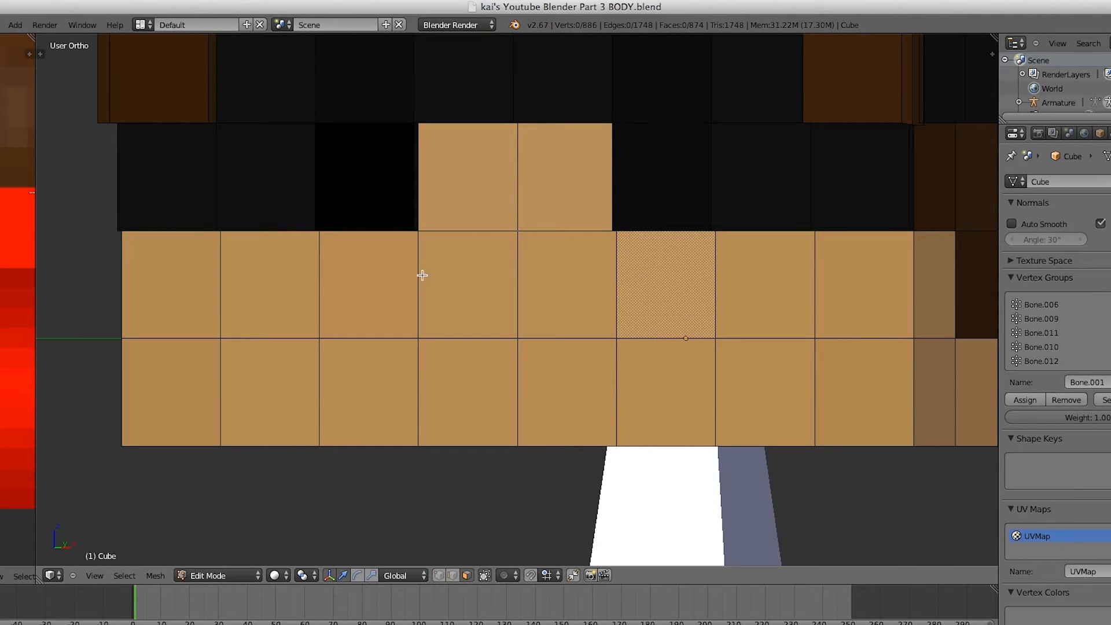
right_click(392, 271)
shift+right_click(465, 293)
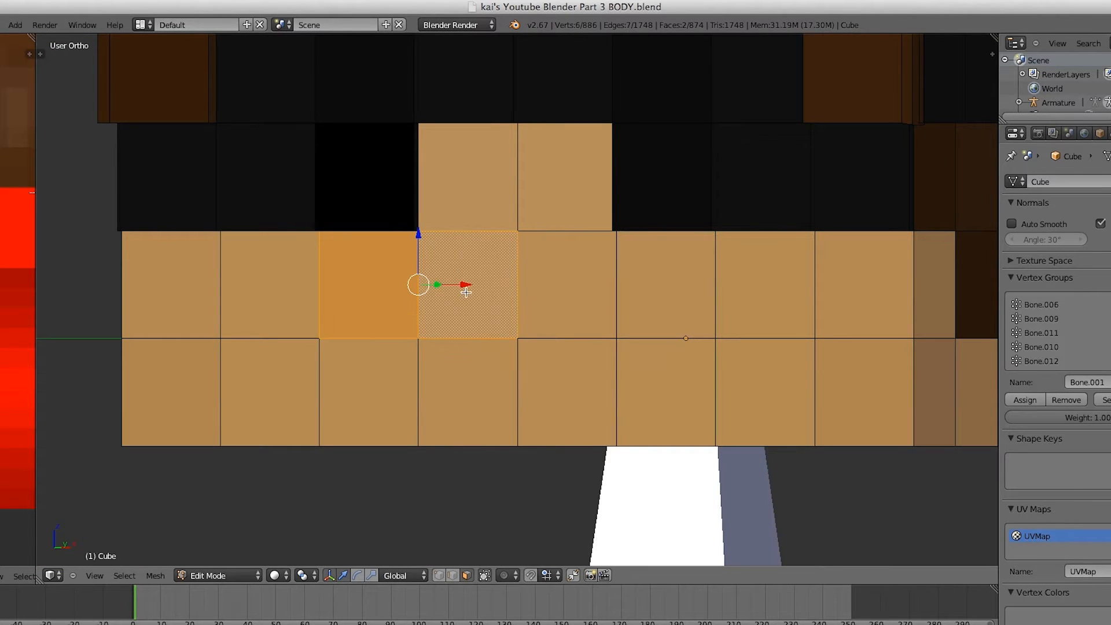
shift+right_click(555, 277)
shift+right_click(668, 293)
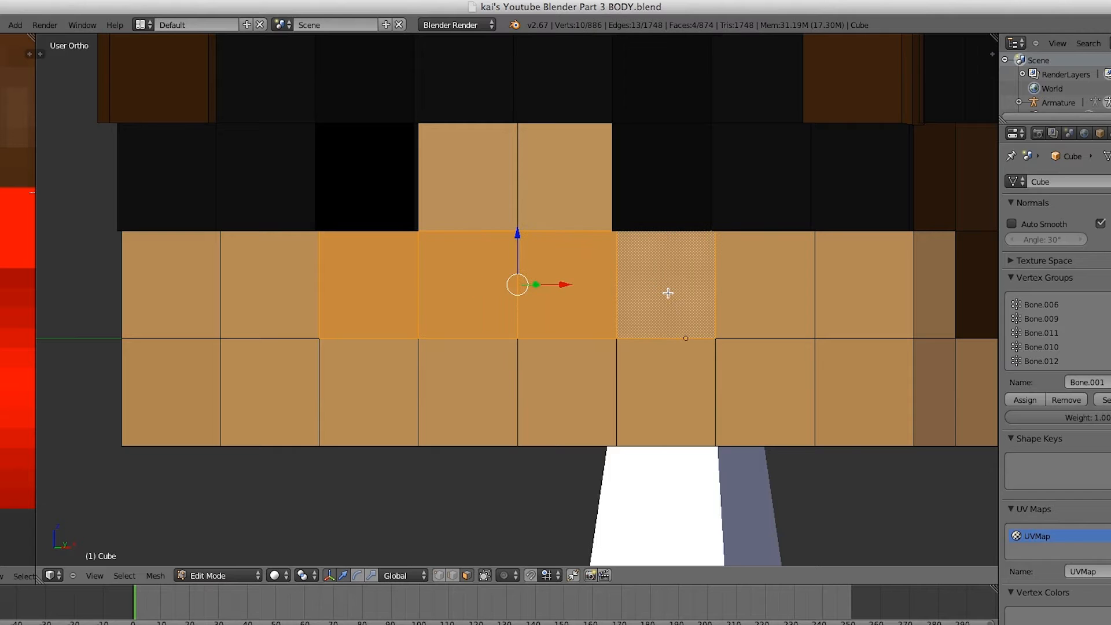
Extrude the four selected mouth faces straight into the head to slightly more than one face width deep.
key(KP_3)
key(z)
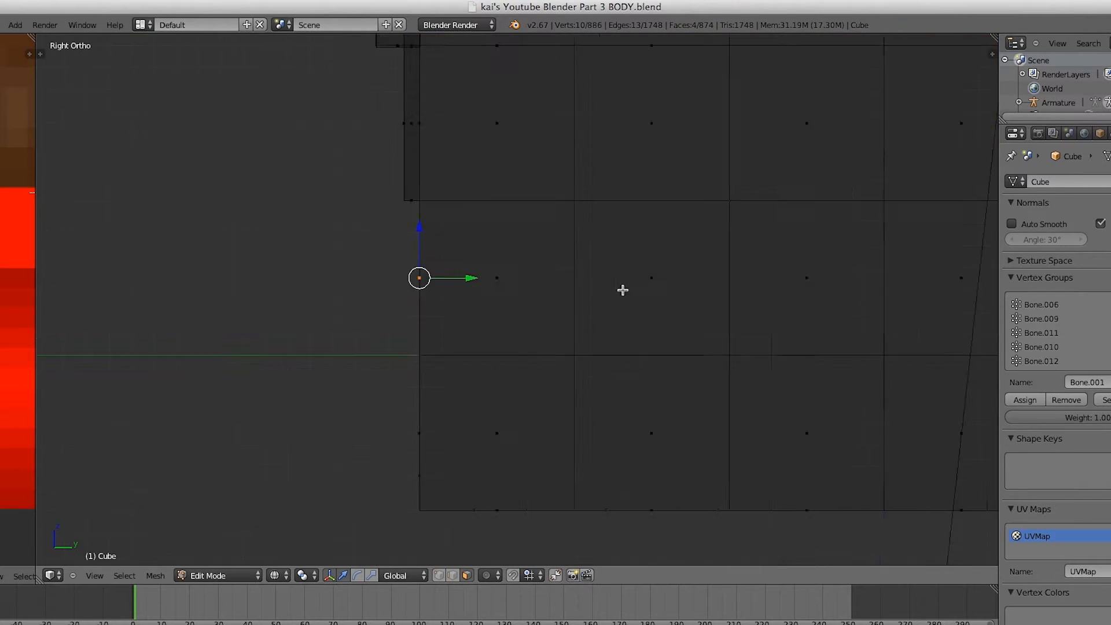
scroll(464, 260, up, 1)
key(e)
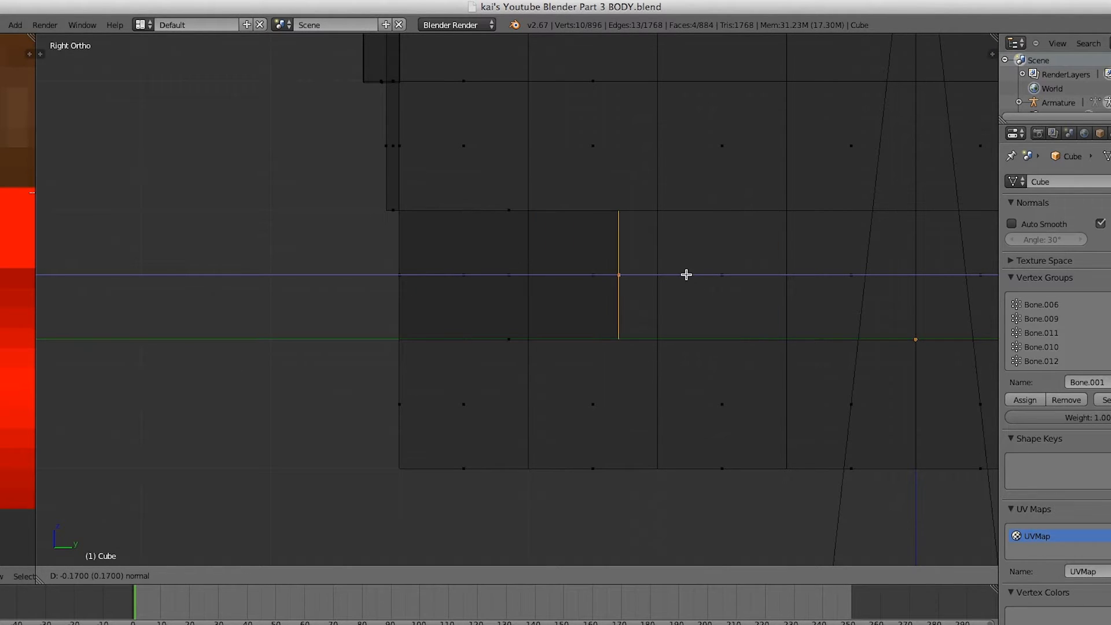
click(589, 257)
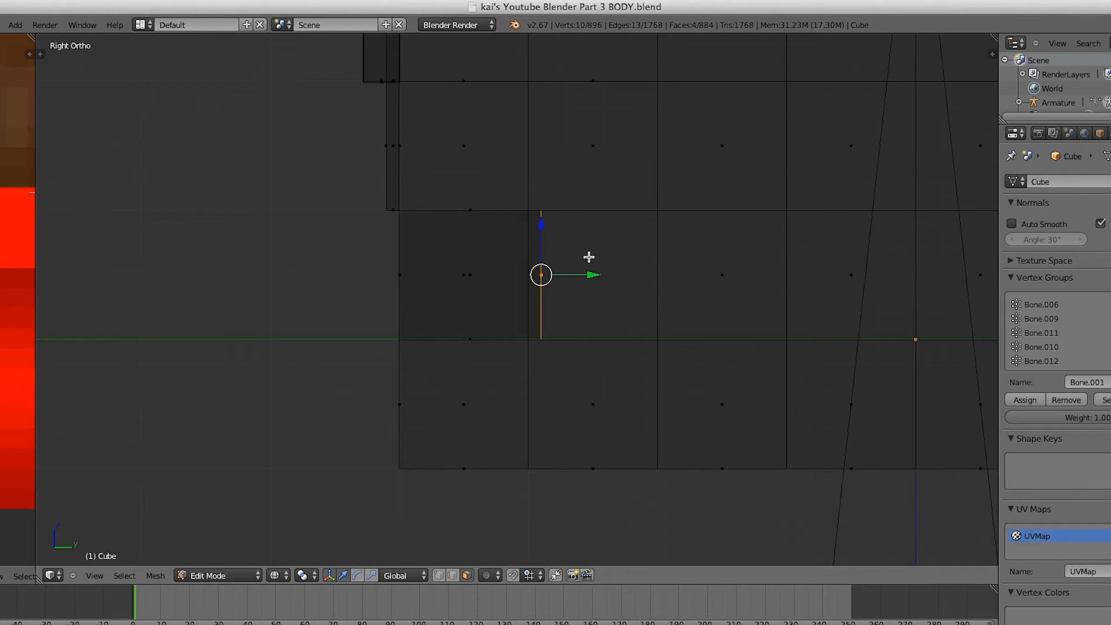
key(z)
Examine the recessed mouth from an angle in solid and wireframe shading and in both object and edit modes.
key(Tab)
scroll(589, 259, down, 1)
middle_drag(589, 259, 507, 246)
scroll(707, 298, down, 2)
key(z)
key(z)
key(Tab)
key(Tab)
key(Tab)
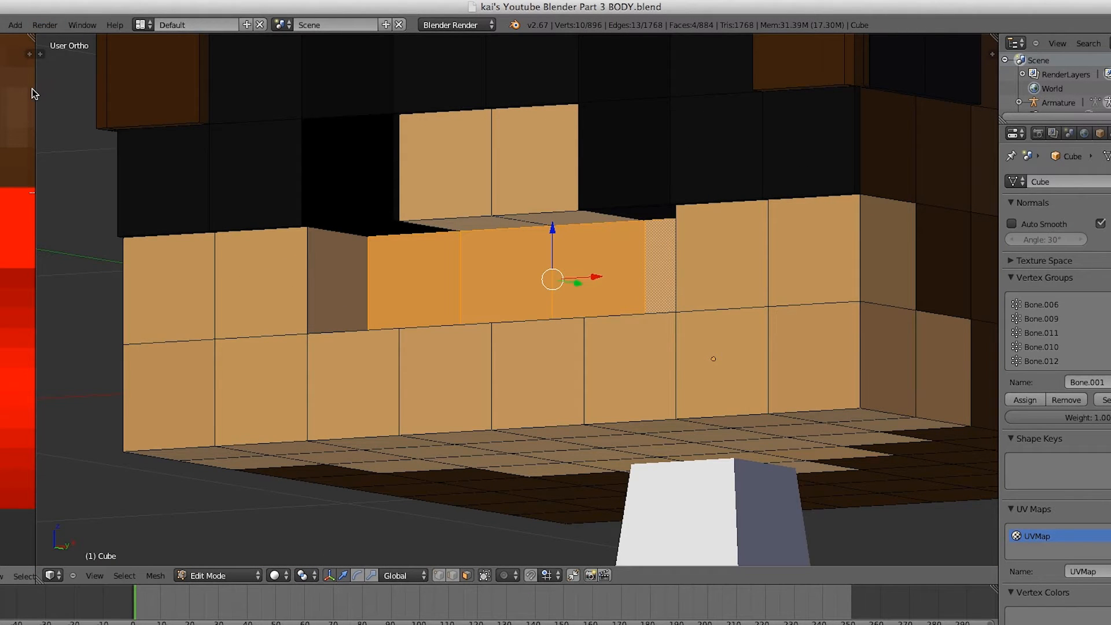
Widen the UV editor and inspect where the mouth faces lie on the skin texture.
drag(37, 90, 615, 145)
scroll(230, 236, down, 4)
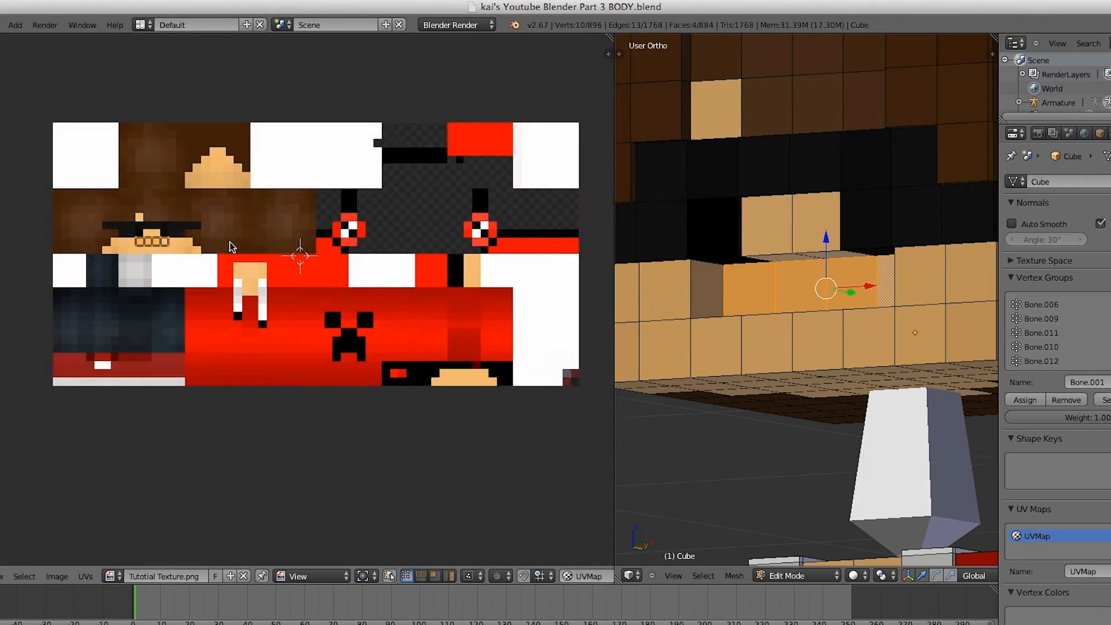
scroll(231, 236, up, 2)
mouse_move(366, 246)
middle_down()
mouse_move(317, 265)
mouse_move(367, 248)
middle_up()
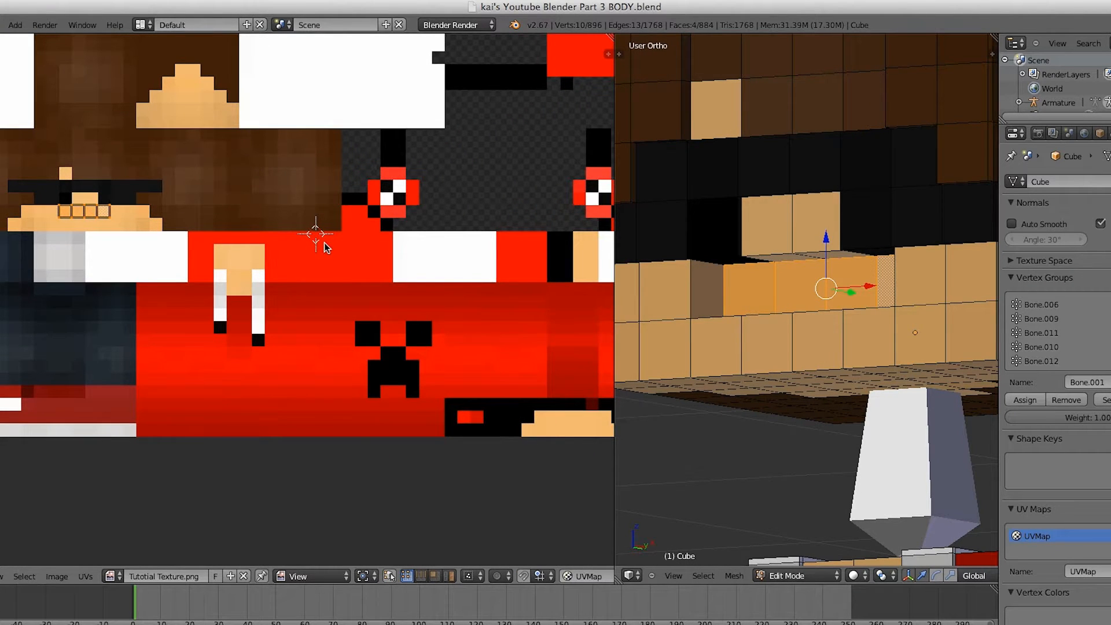
scroll(243, 221, up, 1)
scroll(281, 224, down, 1)
Clear the selection and select the back wall and floor faces inside the mouth recess.
key(a)
shift+middle_drag(730, 291, 789, 315)
scroll(789, 277, up, 2)
scroll(732, 311, down, 1)
right_click(743, 288)
key(g)
right_click(756, 294)
right_click(775, 317)
shift+right_click(822, 325)
shift+right_click(801, 287)
shift+right_click(858, 298)
shift+right_click(917, 307)
shift+right_click(874, 340)
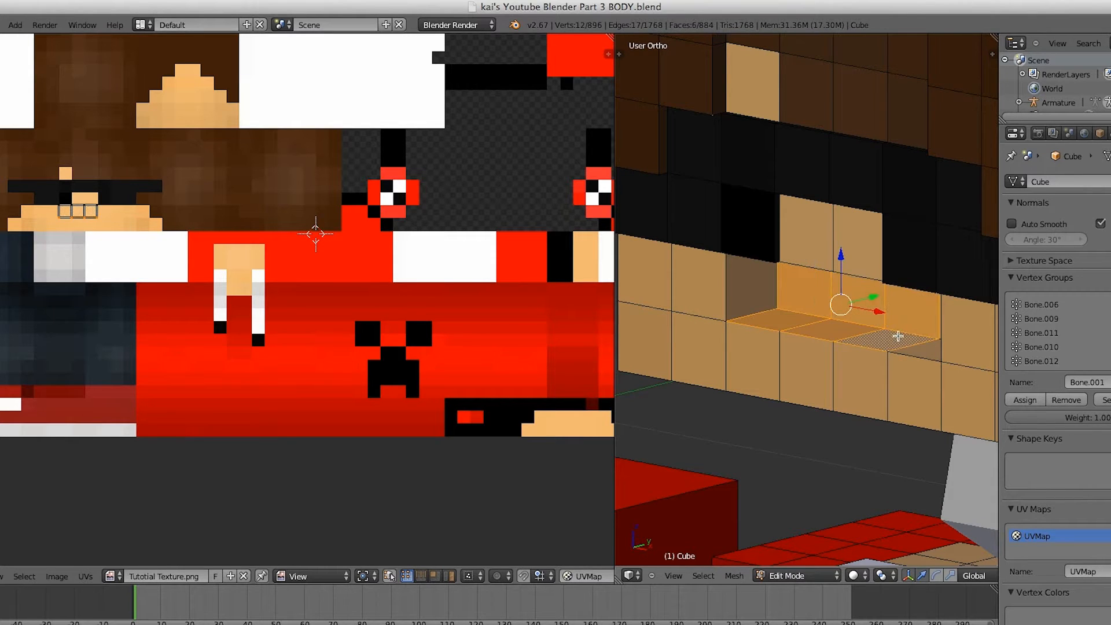
Collapse the UV editor and add the mouth recess's side walls and ceiling faces to the selection.
drag(615, 177, 3, 203)
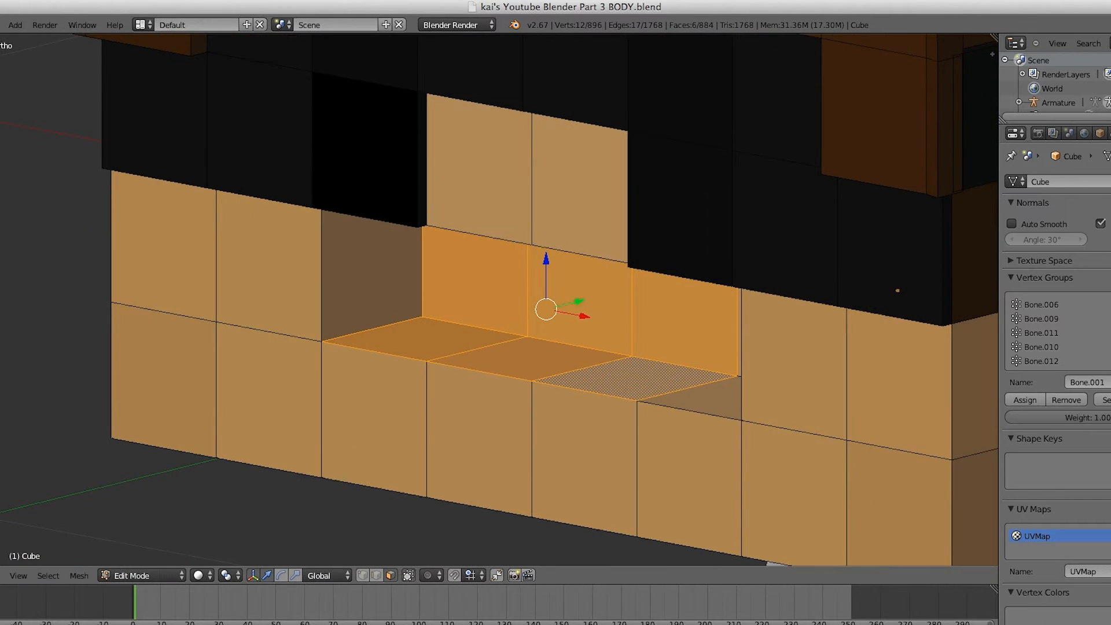
shift+right_click(356, 251)
middle_drag(422, 260, 478, 209)
shift+right_click(479, 208)
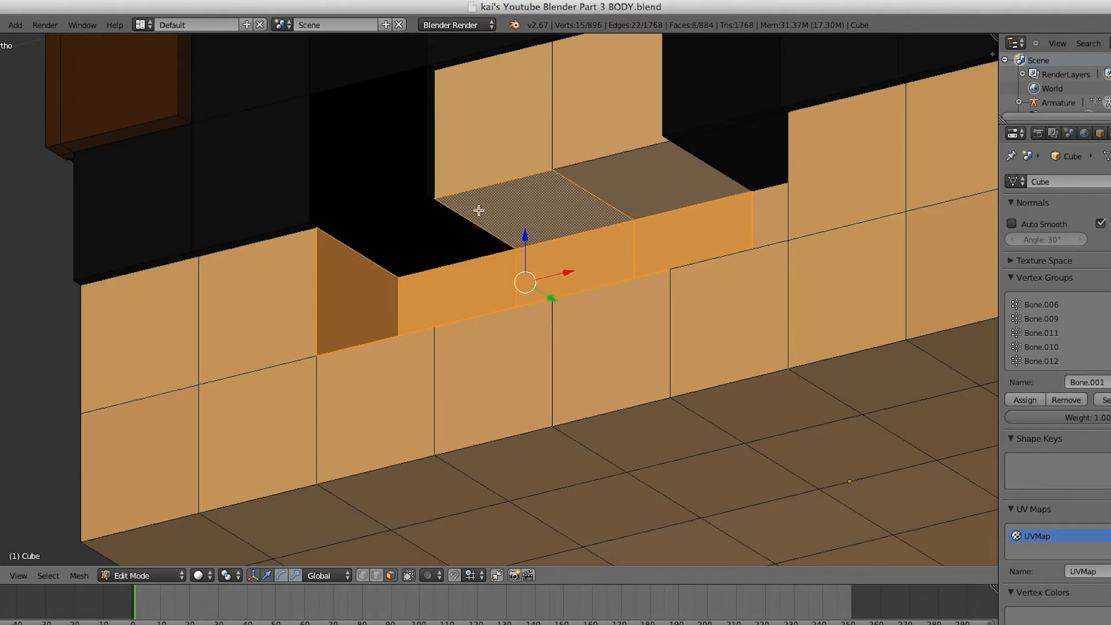
shift+right_click(406, 243)
shift+right_click(693, 205)
shift+right_click(758, 173)
shift+right_click(763, 207)
middle_drag(763, 207, 898, 263)
shift+right_click(755, 227)
scroll(747, 226, down, 4)
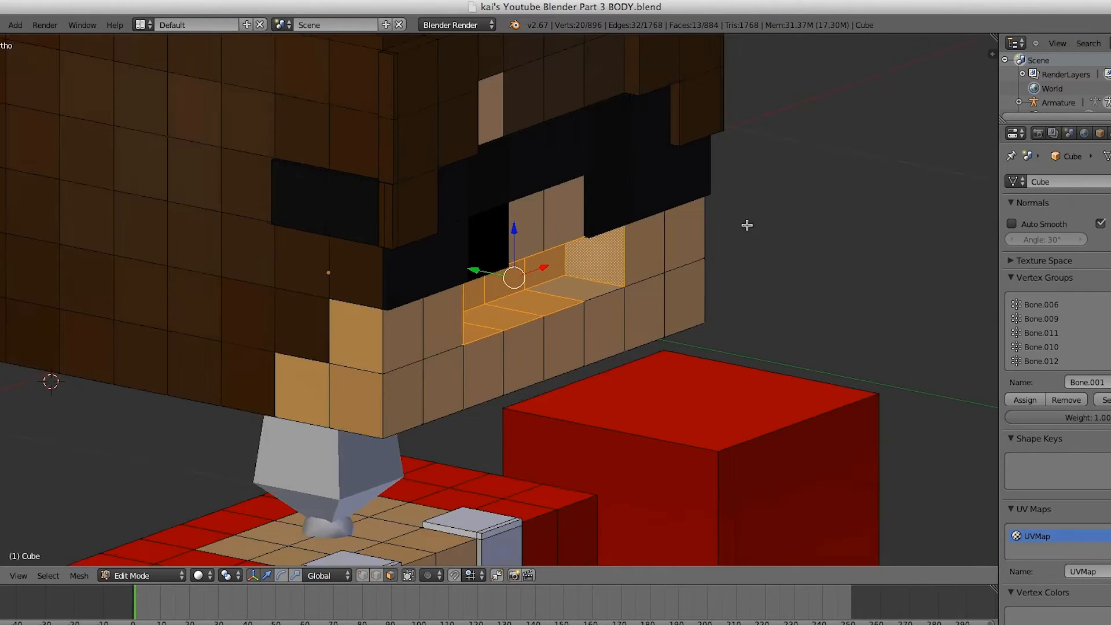
scroll(746, 224, up, 4)
scroll(740, 221, down, 1)
middle_drag(739, 221, 724, 174)
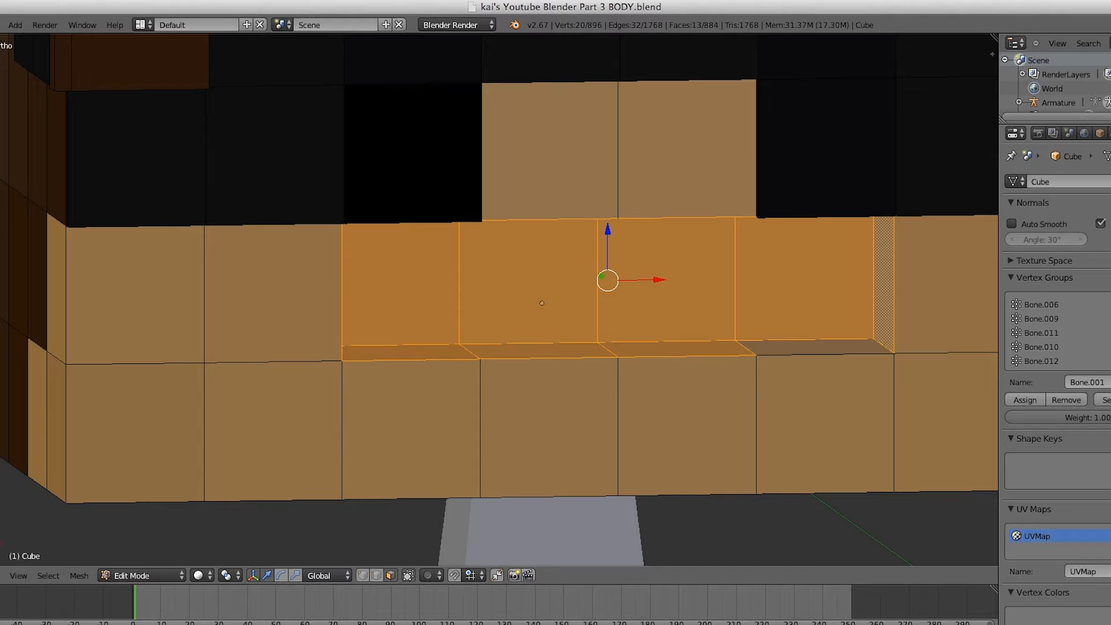
Add a second material to the head and name it Mouth.
click(1110, 133)
click(1110, 133)
click(1110, 133)
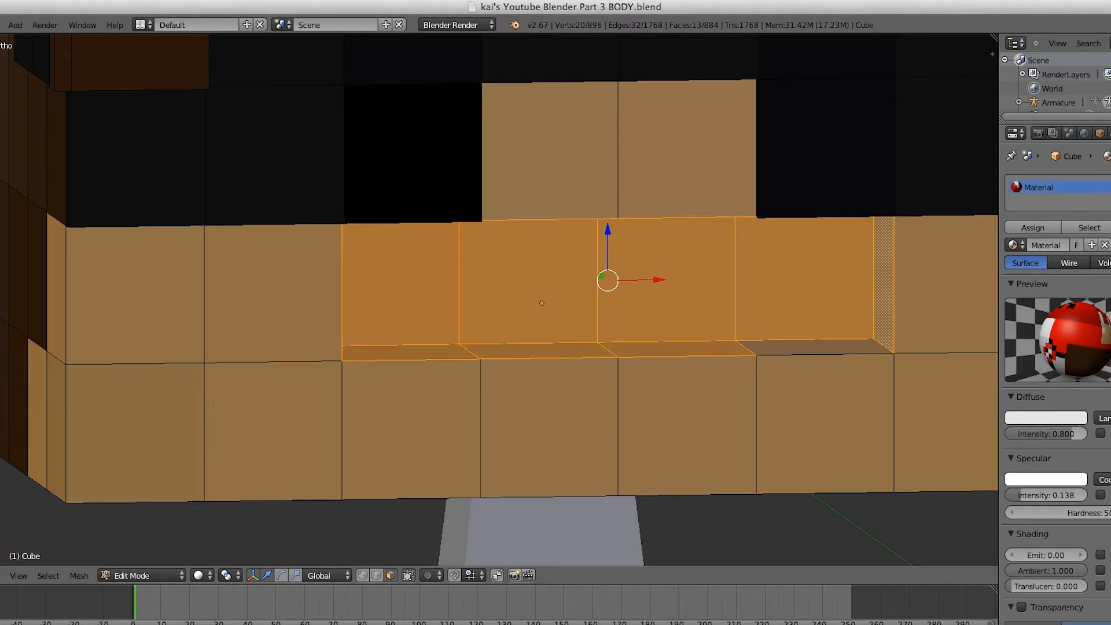
click(1056, 247)
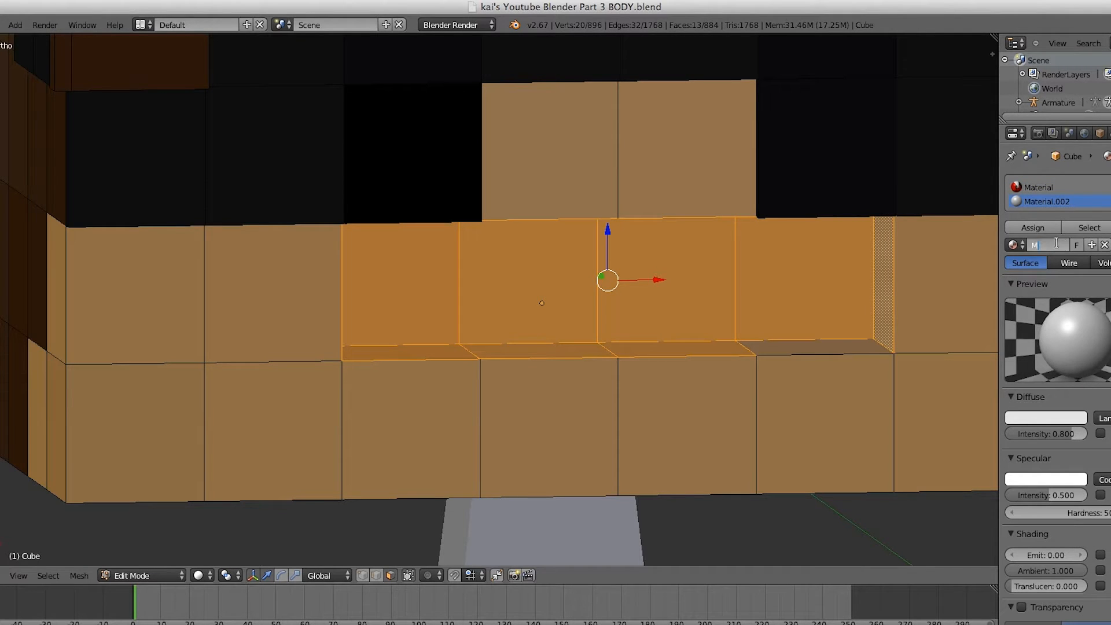
key(Return)
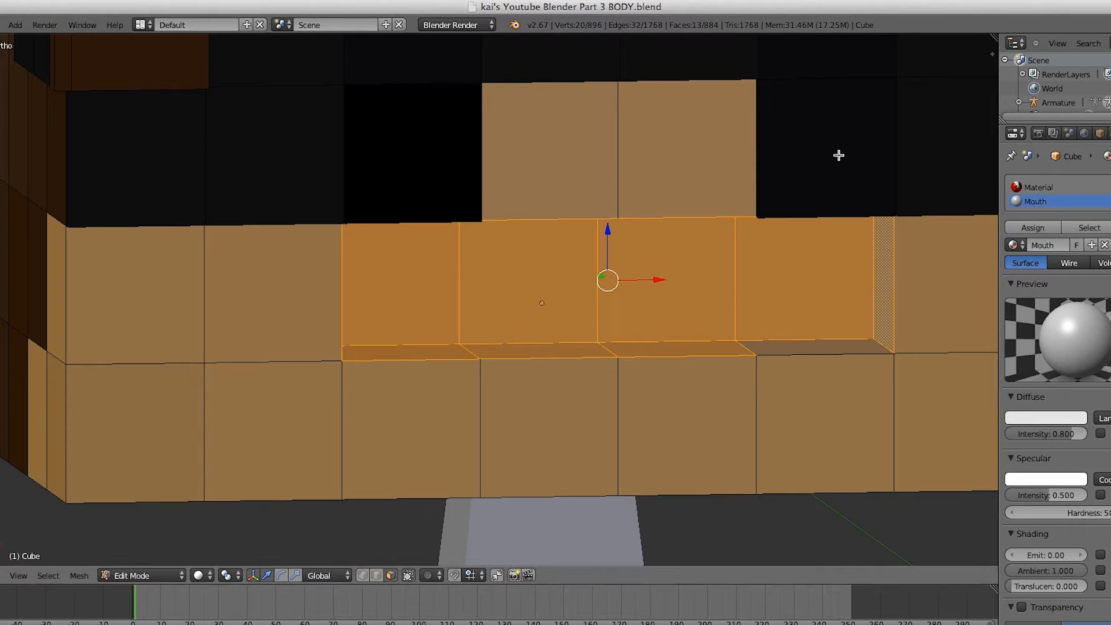
Set the Mouth material's diffuse colour to a very dark red.
click(1033, 418)
drag(1017, 280, 1012, 335)
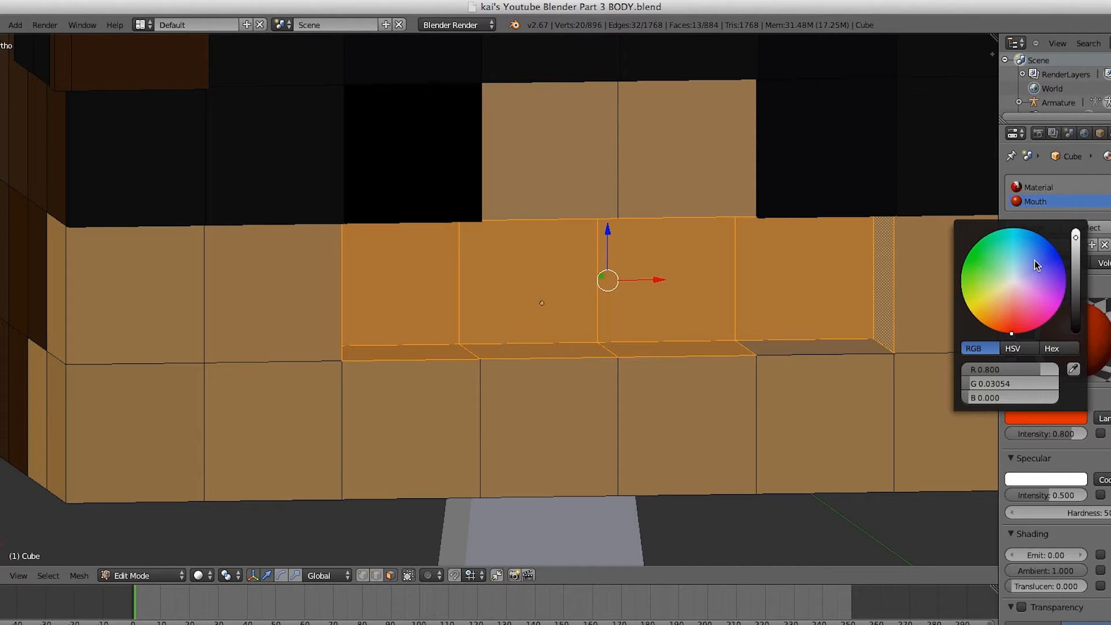
drag(1076, 238, 1104, 306)
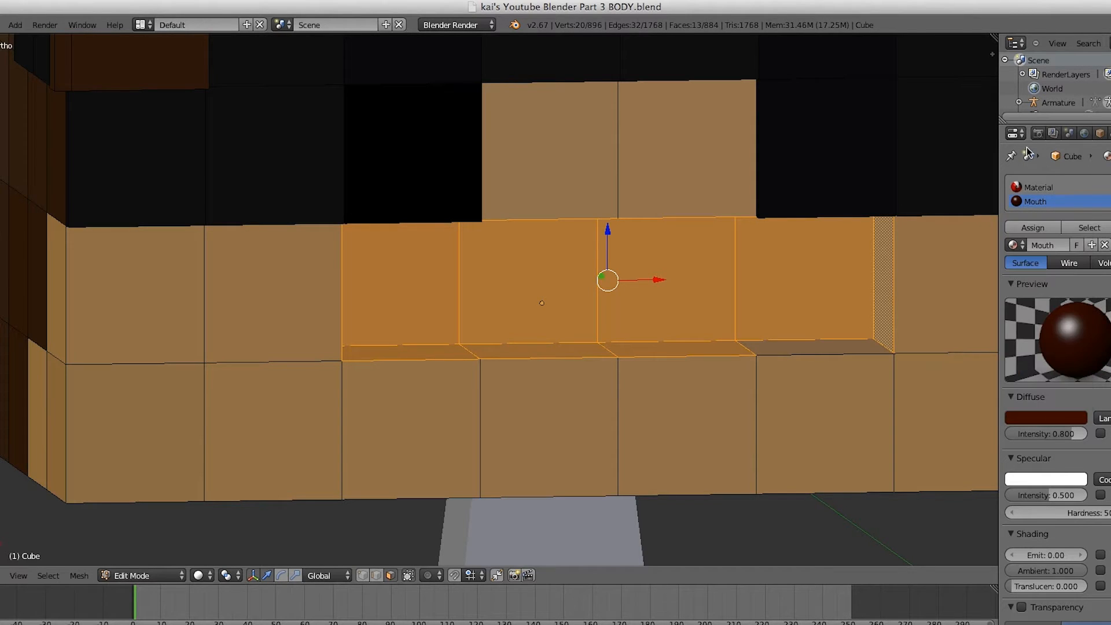
Add the remaining mouth floor face to the selection, make the original Material slot active and view the head in Object Mode.
shift+right_click(858, 346)
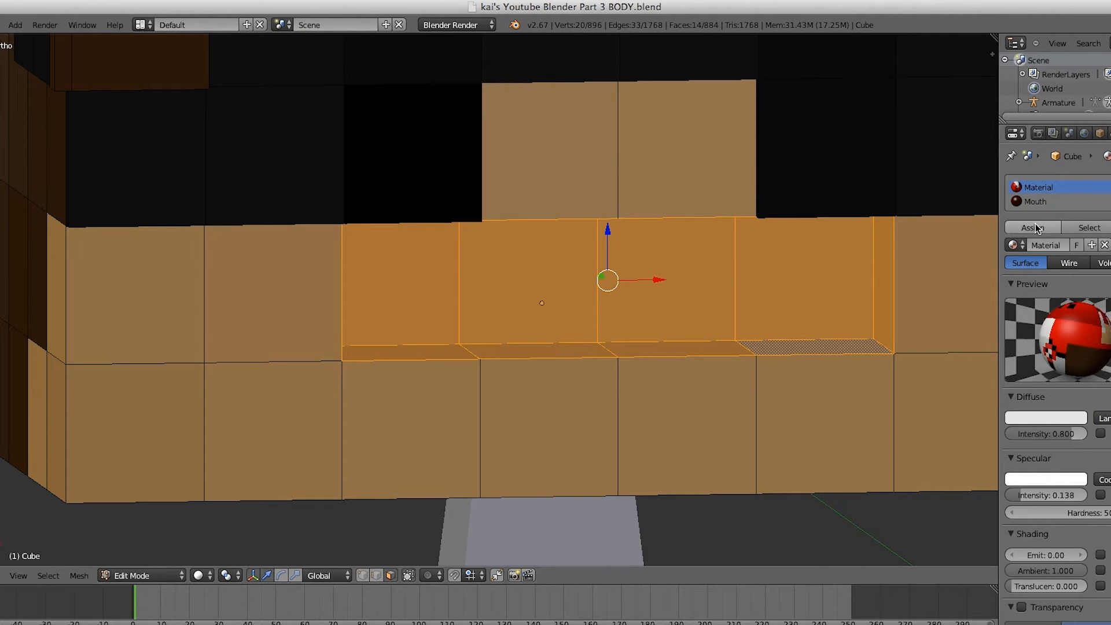
key(Tab)
scroll(834, 262, down, 2)
scroll(934, 259, up, 1)
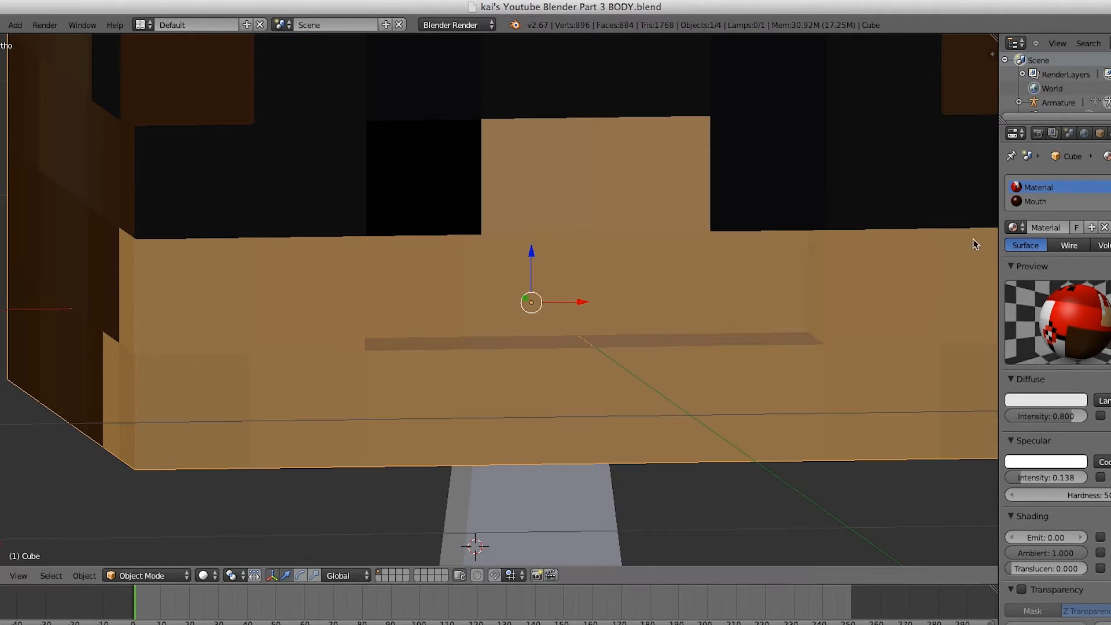
key(Tab)
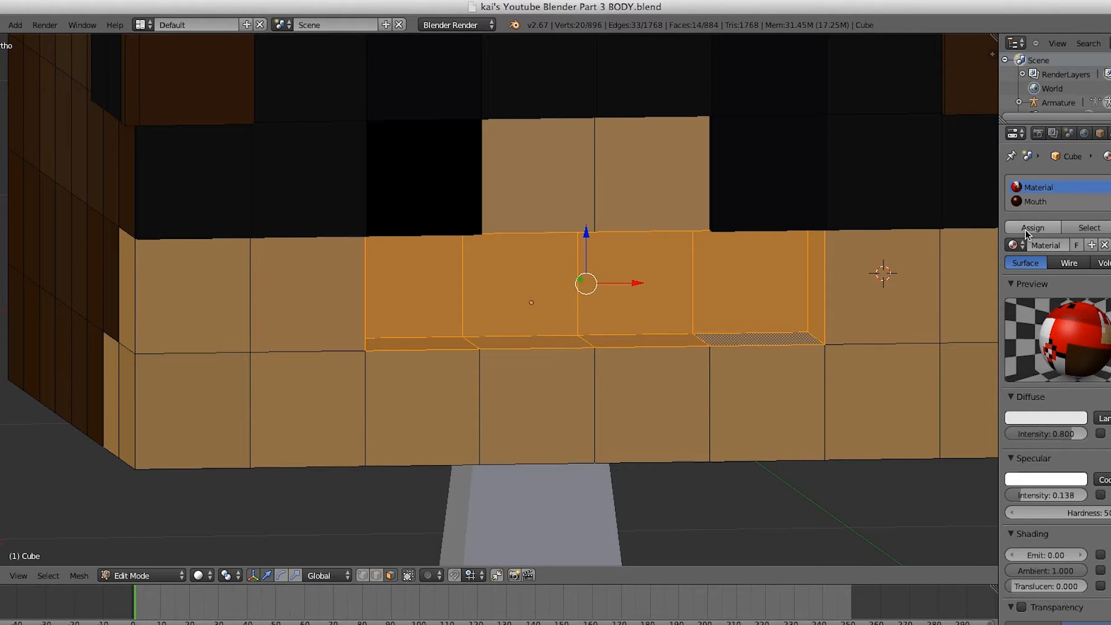
mouse_move(838, 250)
middle_down()
mouse_move(781, 233)
mouse_move(843, 234)
middle_up()
key(Tab)
middle_drag(716, 303, 646, 313)
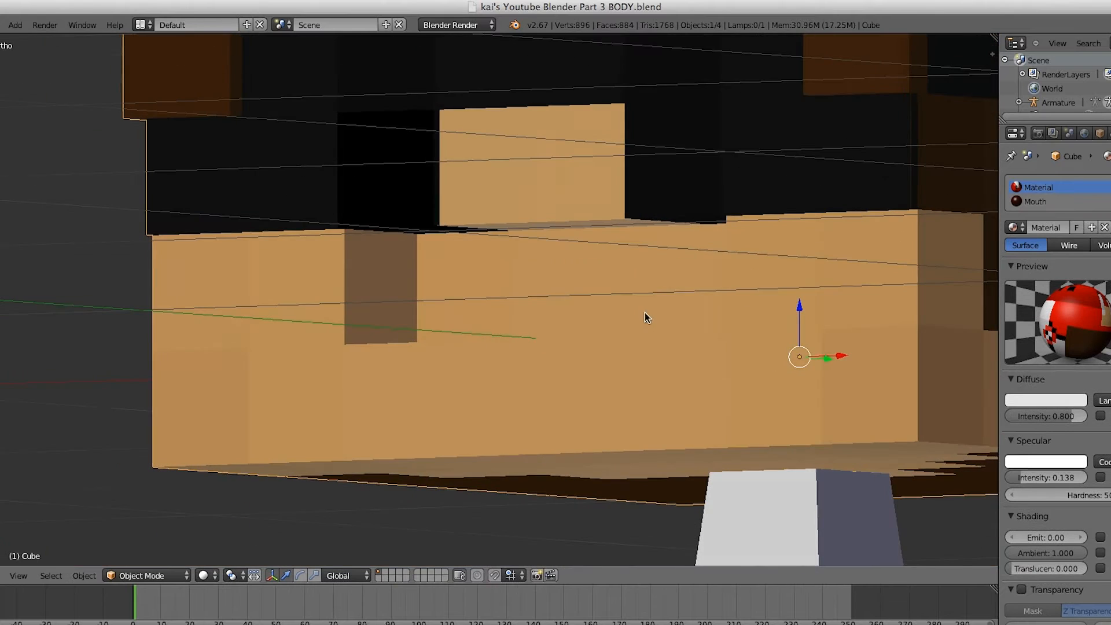
Render an image of the character and return to the 3D view.
click(45, 25)
click(64, 40)
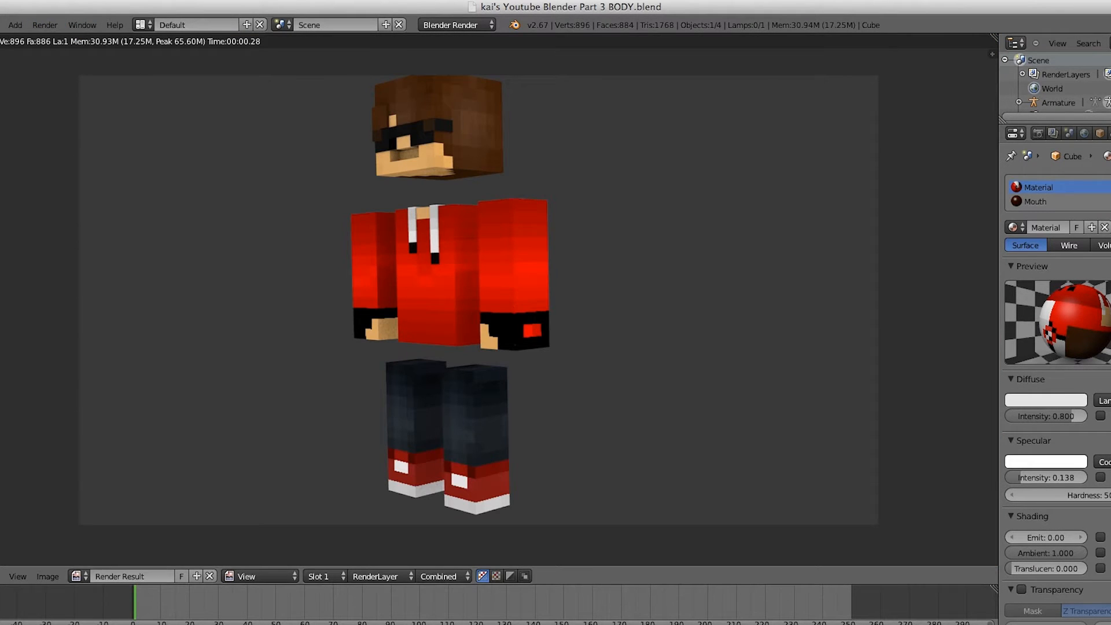
click(1, 576)
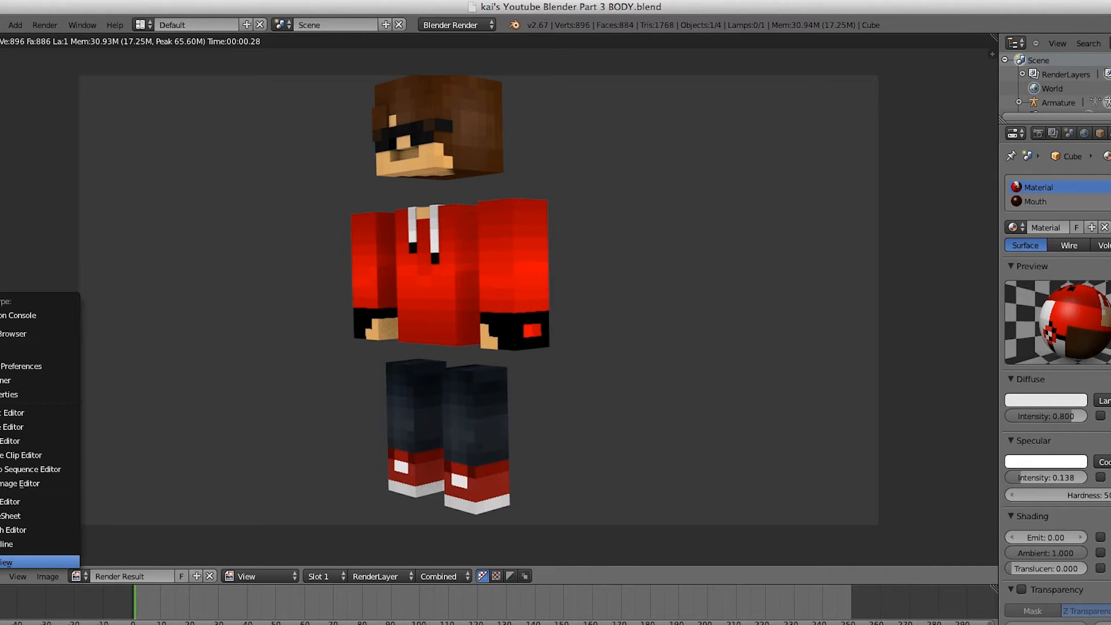
click(29, 561)
Inspect the mouth area with different viewport shading and from the front with nothing selected.
scroll(328, 414, up, 1)
mouse_move(331, 418)
middle_down()
mouse_move(385, 447)
mouse_move(408, 438)
middle_up()
key(a)
key(alt+z)
key(alt+z)
key(z)
key(z)
key(KP_1)
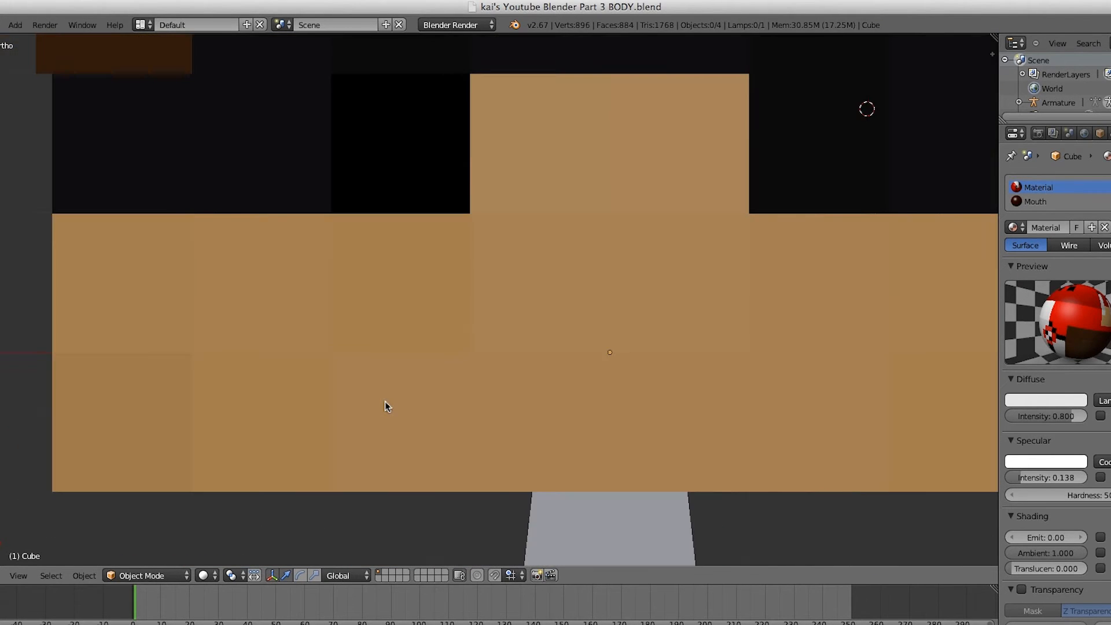
Scale down the mouth faces' UVs in the widened UV editor and move them onto the black patch beside the brown hair area.
key(Tab)
middle_drag(449, 241, 550, 288)
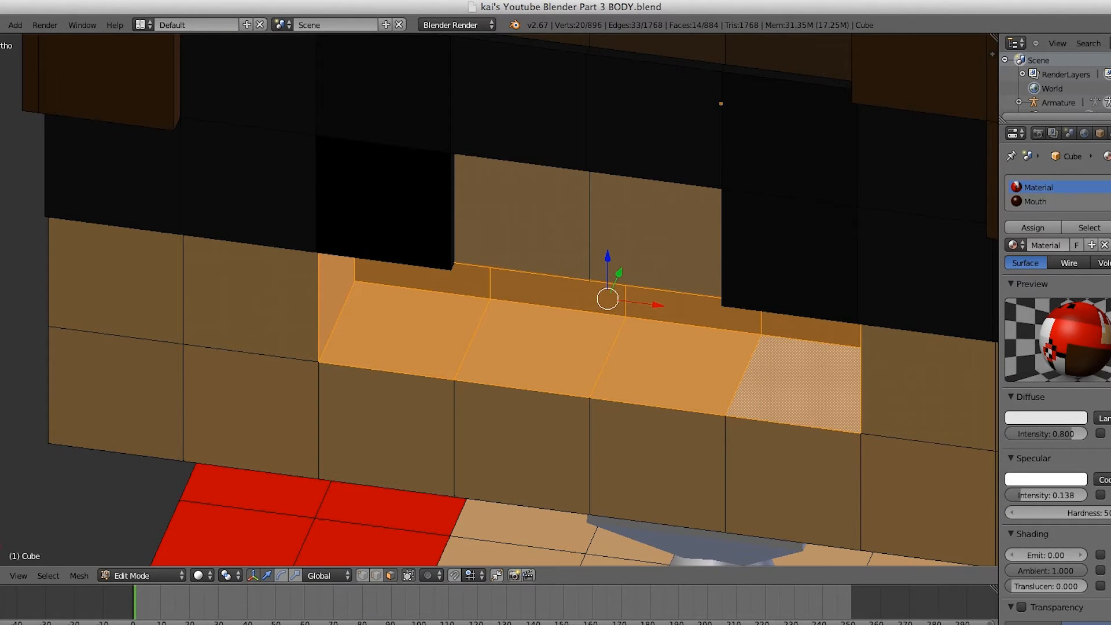
drag(0, 205, 756, 243)
key(a)
key(s)
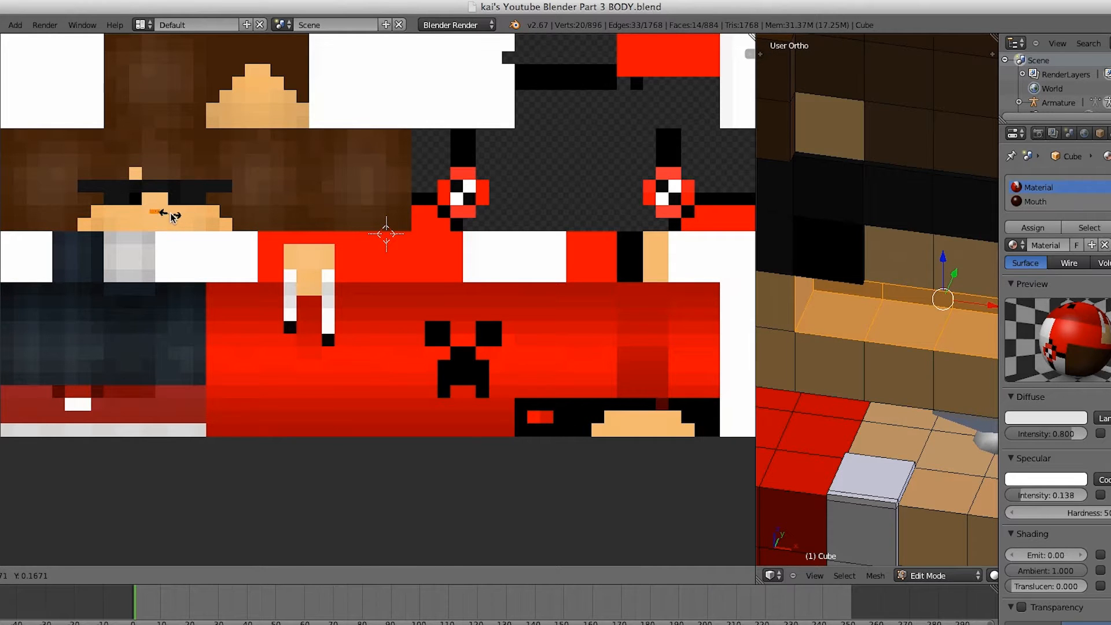
click(173, 217)
key(g)
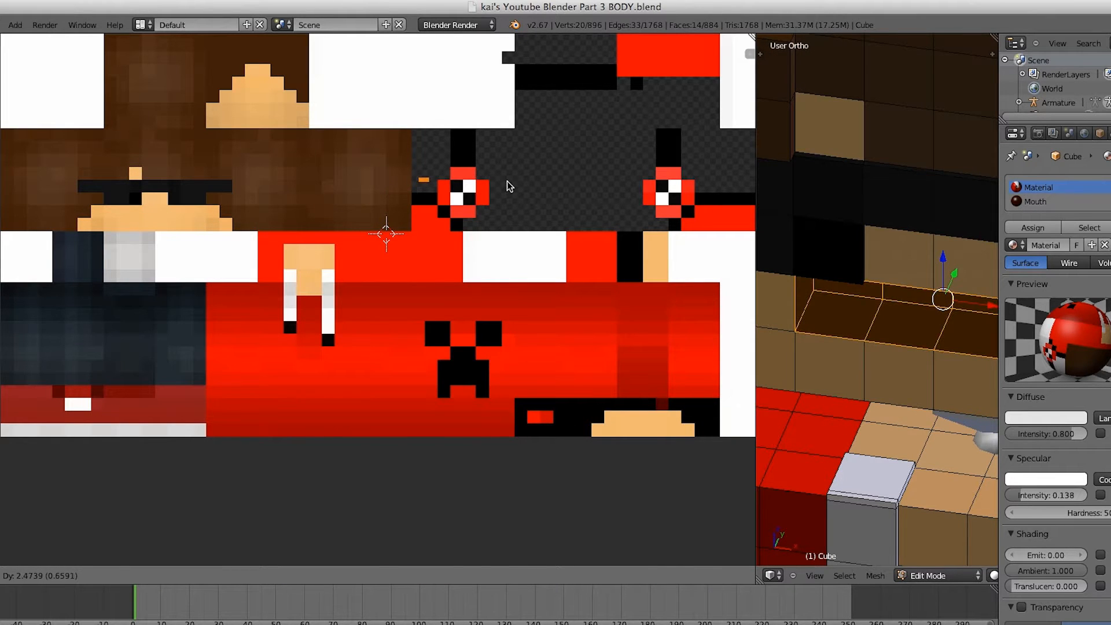
click(507, 182)
Examine the retextured mouth recess in Object Mode and return to editing the head mesh.
key(Tab)
scroll(589, 217, down, 3)
scroll(942, 272, up, 1)
middle_drag(942, 272, 801, 328)
scroll(441, 257, up, 1)
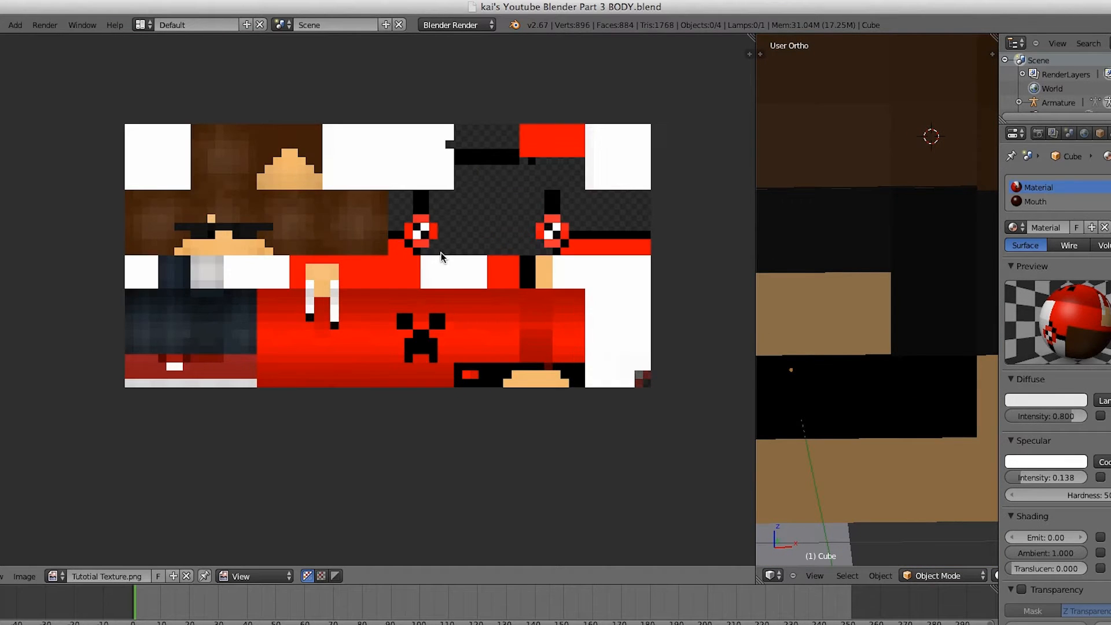
scroll(451, 250, down, 2)
scroll(422, 278, up, 2)
scroll(816, 322, down, 2)
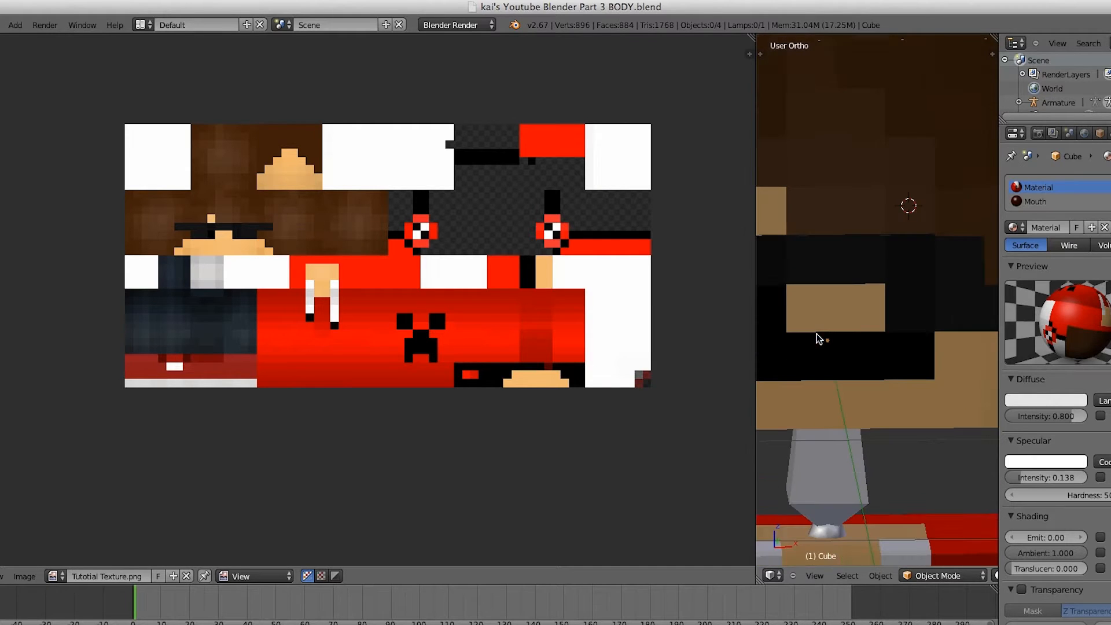
key(Tab)
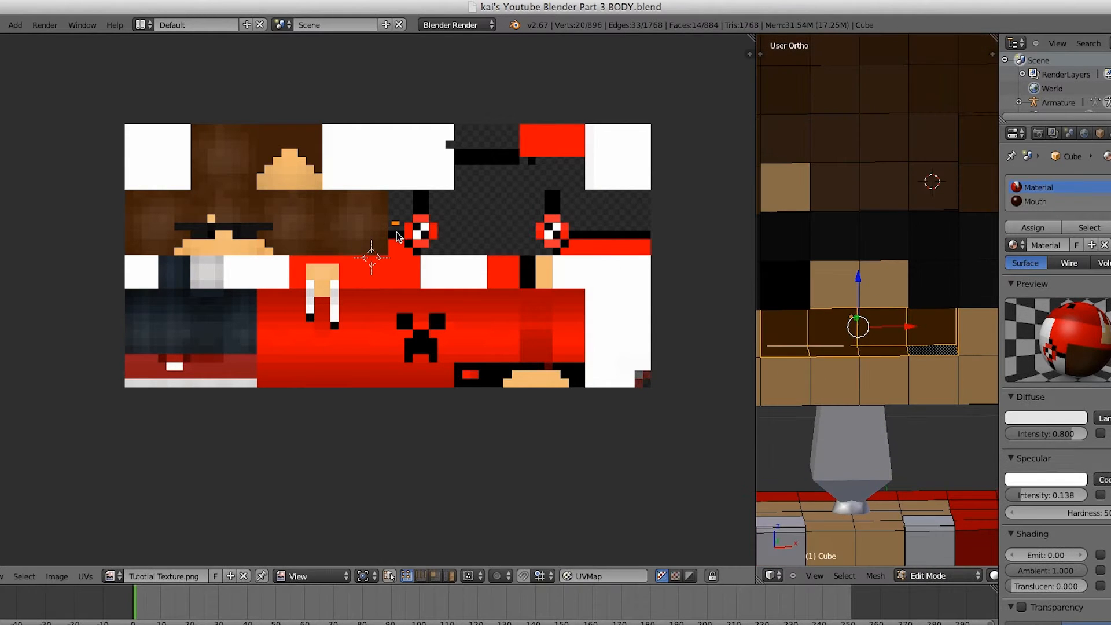
Move the mouth faces' UVs onto the dark red shoe area near the white patch and scale them down to fit inside it.
key(g)
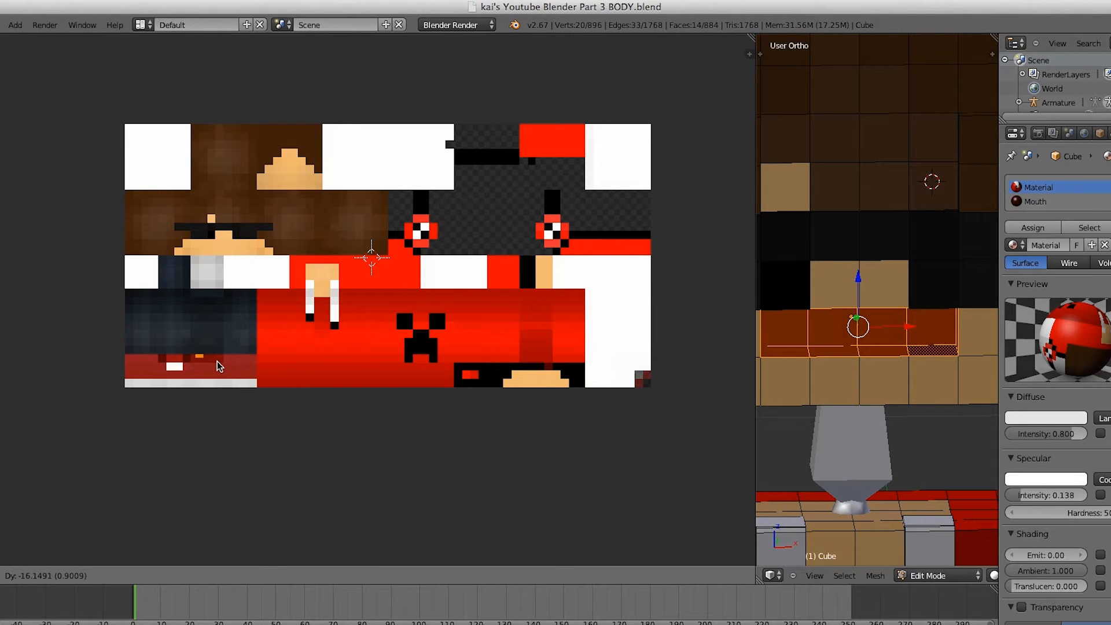
click(204, 364)
key(s)
click(198, 363)
key(g)
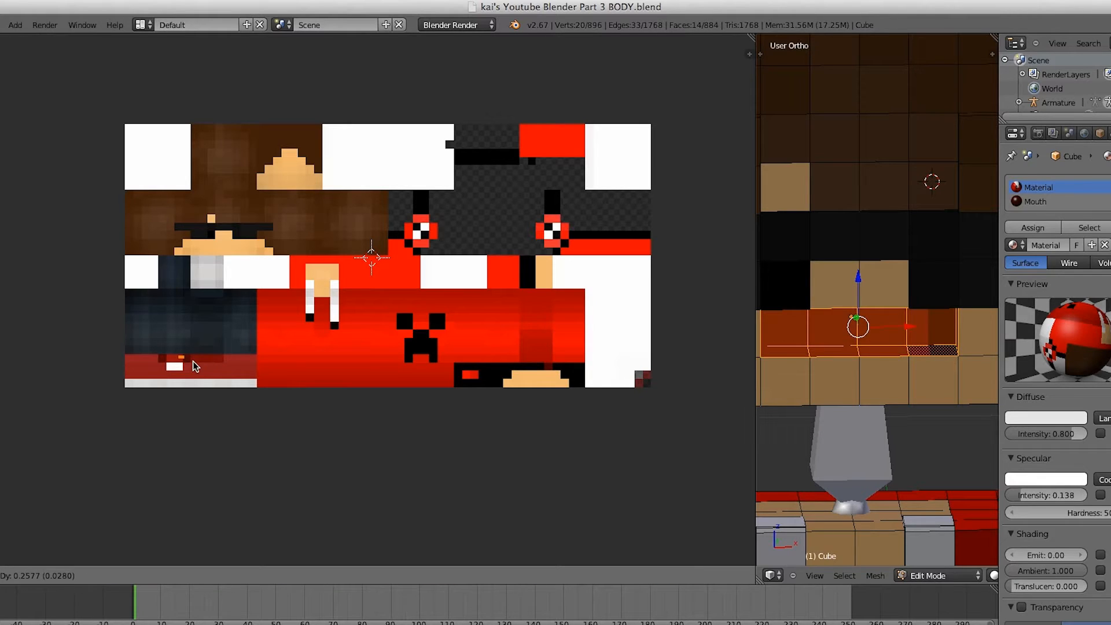
click(196, 362)
key(s)
click(191, 362)
key(g)
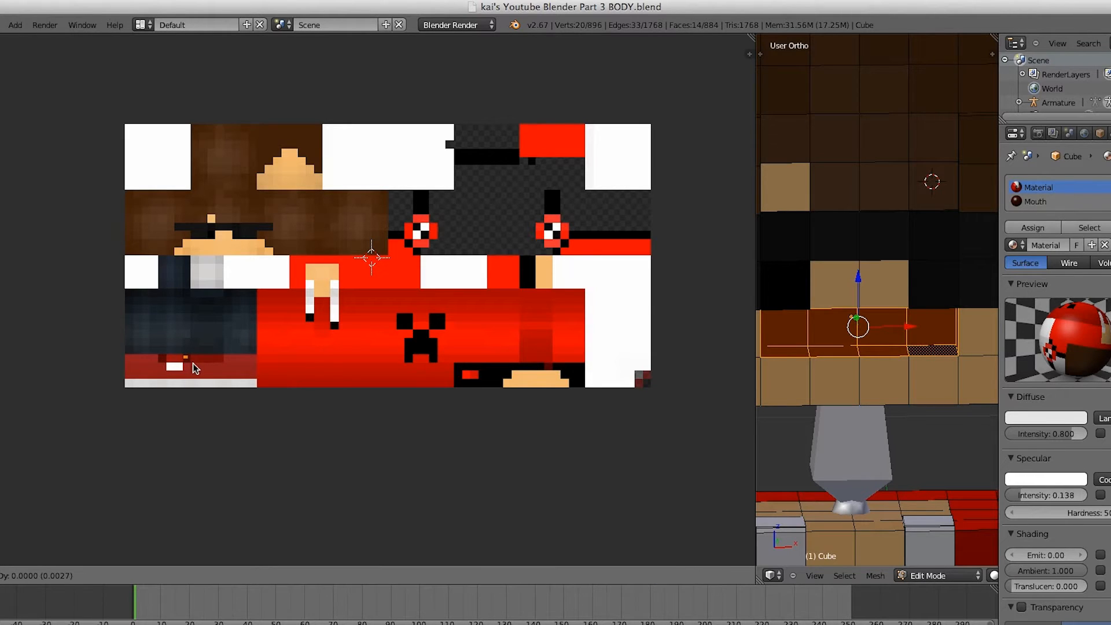
click(194, 364)
Examine the dark red mouth recess in Object Mode from an angled view.
key(Tab)
scroll(868, 344, up, 8)
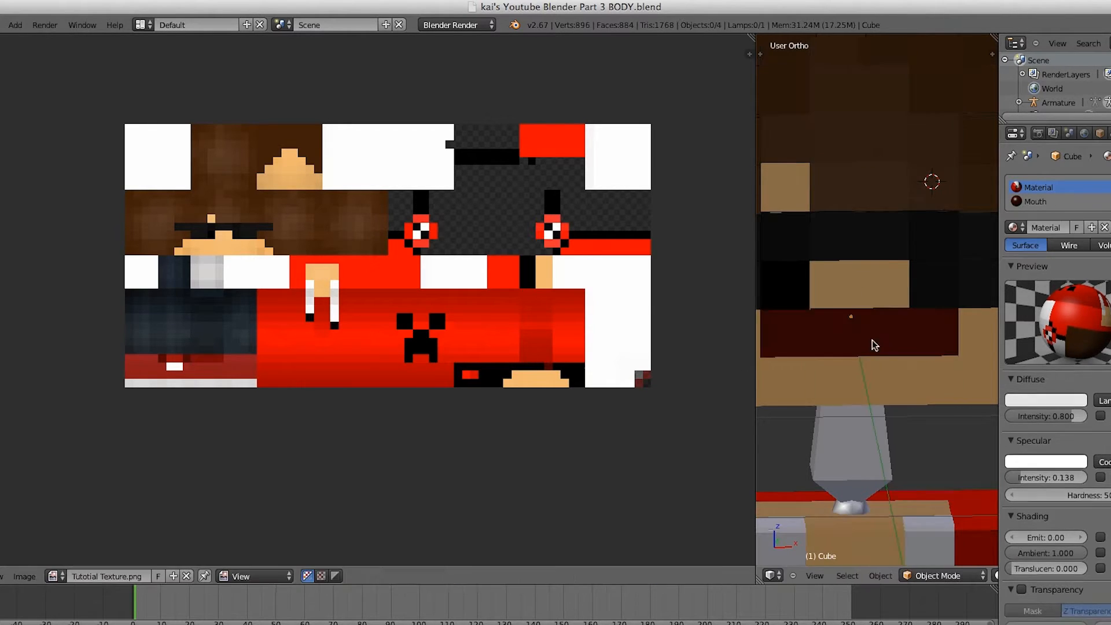
scroll(797, 354, down, 3)
middle_drag(818, 345, 828, 307)
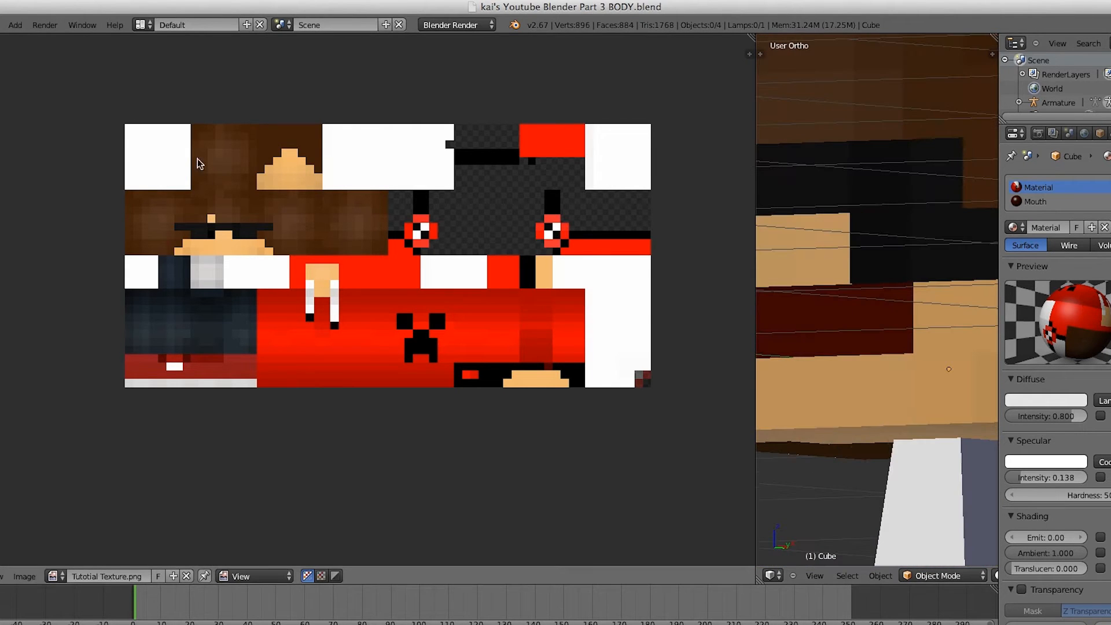
Render an image of the character, widen the area showing it, and switch that area back to the 3D view.
click(42, 27)
click(52, 44)
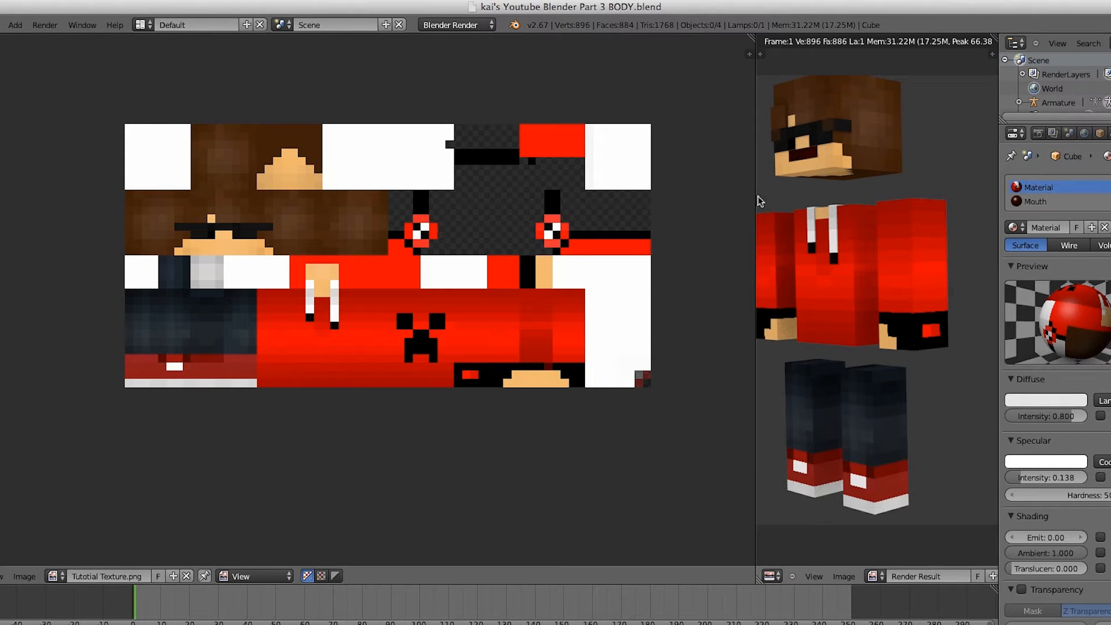
drag(753, 196, 84, 238)
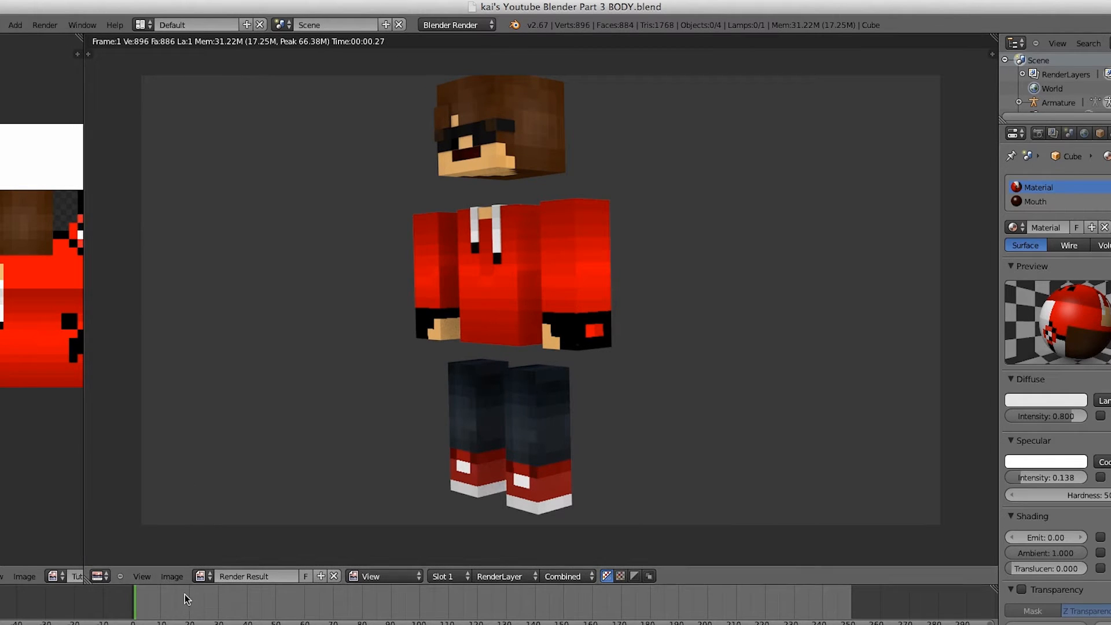
click(107, 575)
click(133, 562)
Return to editing the head mesh and inspect the mouth at an angle and from the front in solid and wireframe shading.
middle_drag(418, 460, 511, 403)
key(Tab)
scroll(573, 449, up, 4)
scroll(393, 344, down, 3)
key(a)
scroll(401, 284, down, 1)
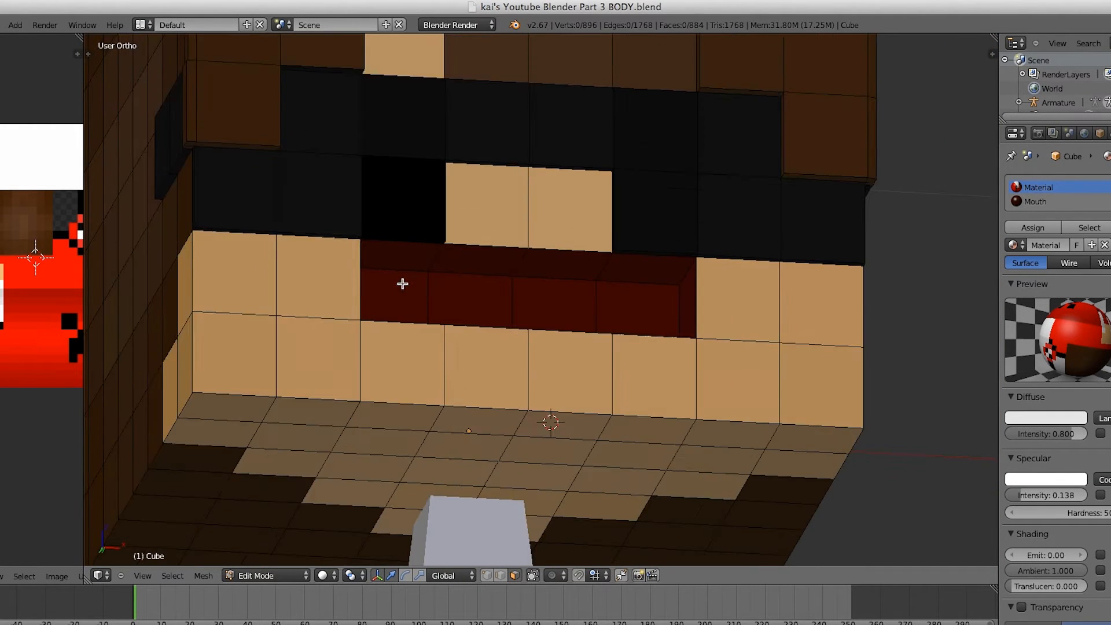
key(KP_1)
key(Tab)
key(z)
scroll(524, 351, down, 2)
key(Tab)
key(a)
key(z)
scroll(527, 353, up, 1)
key(z)
key(a)
key(shift+a)
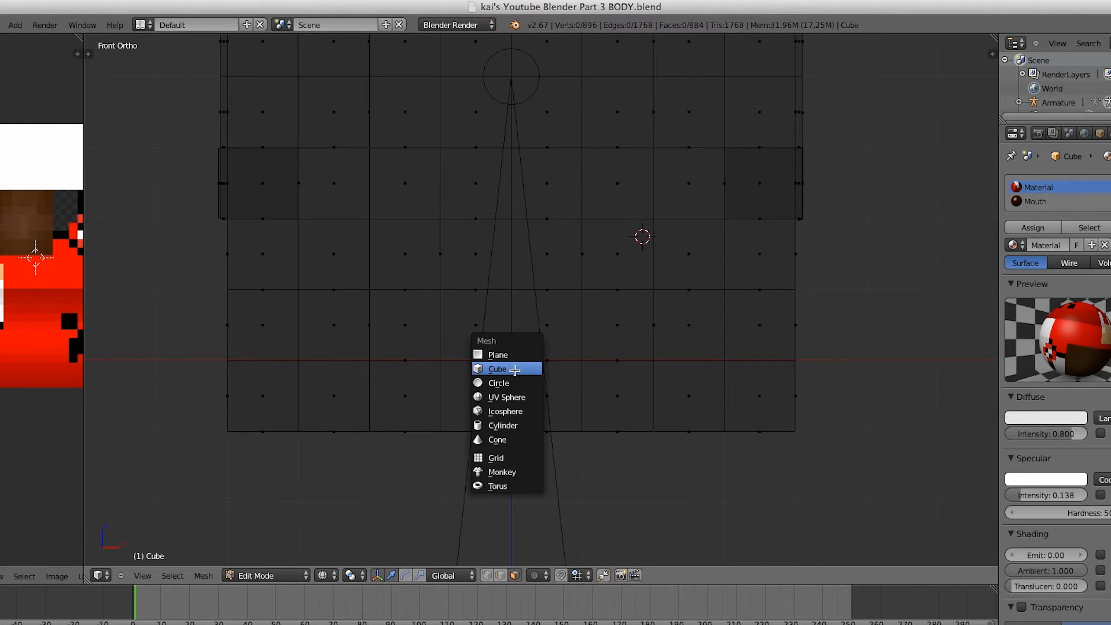
click(515, 370)
key(z)
key(KP_Decimal)
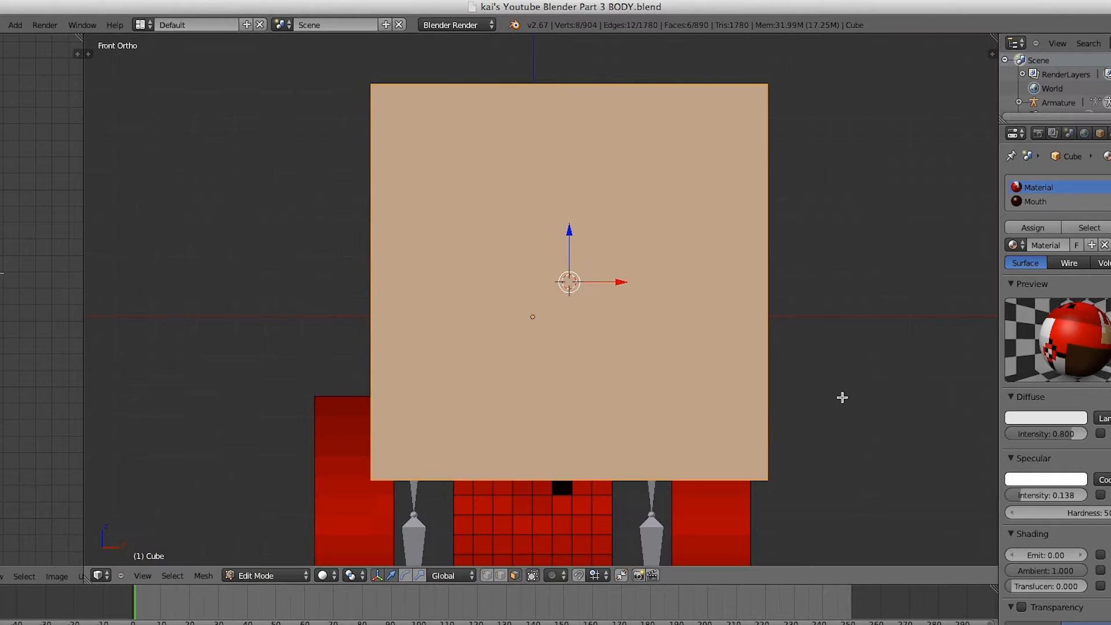
scroll(456, 345, up, 1)
key(a)
key(a)
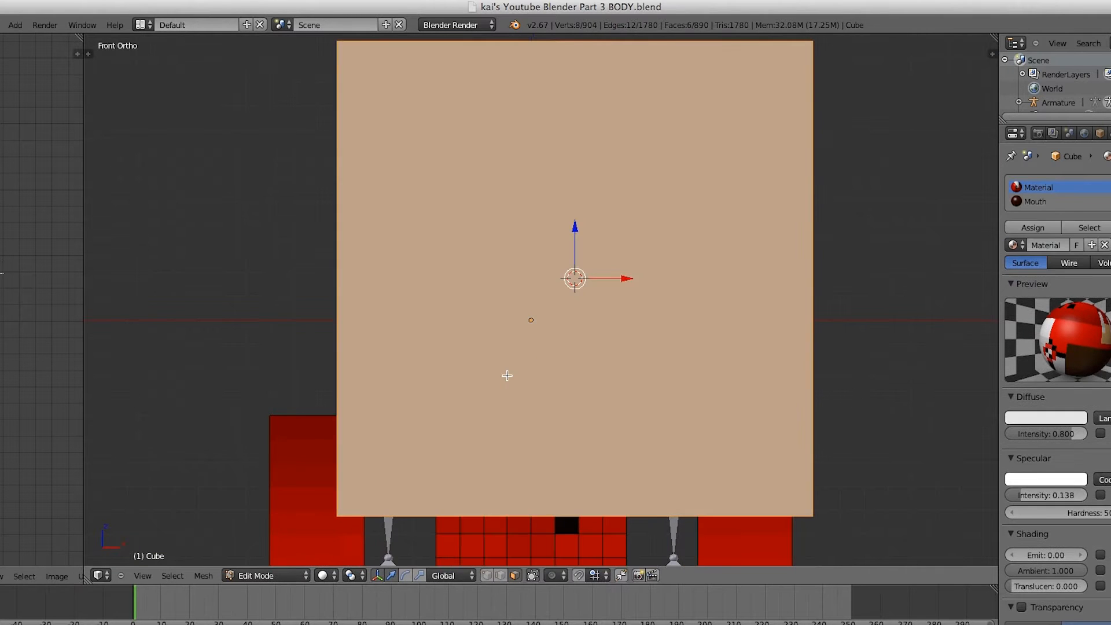
key(x)
click(507, 376)
scroll(509, 312, up, 2)
key(z)
key(a)
key(z)
key(a)
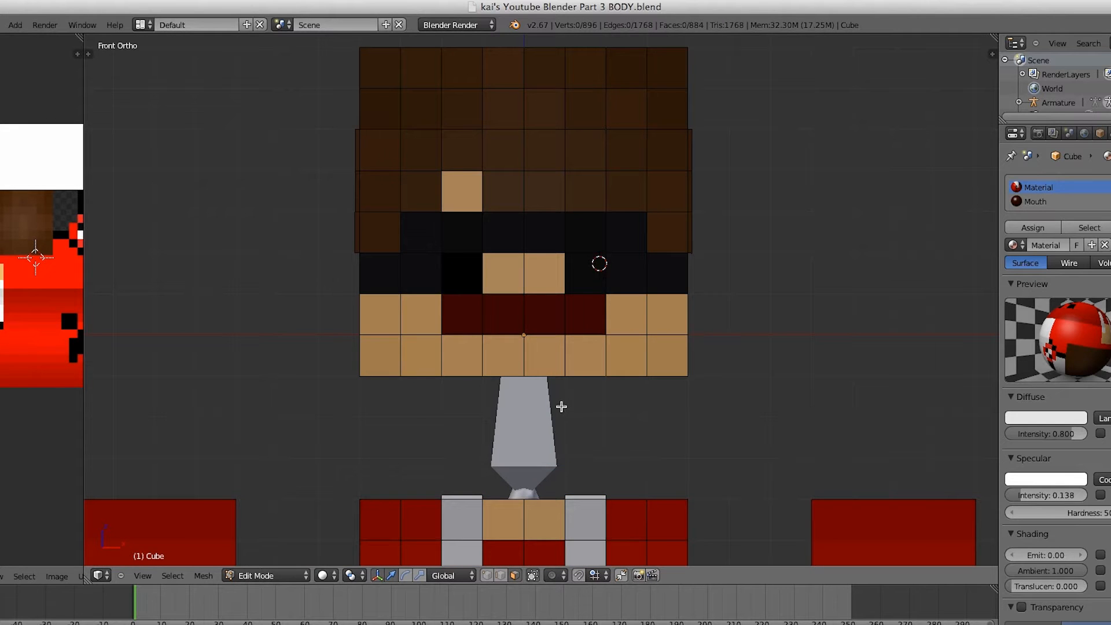
key(a)
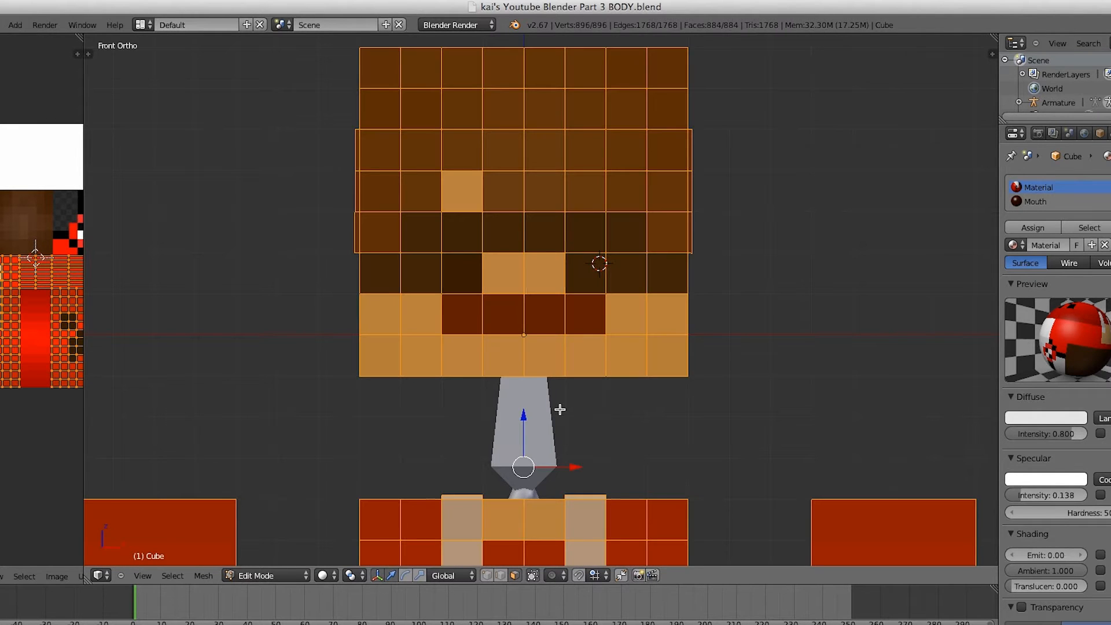
key(a)
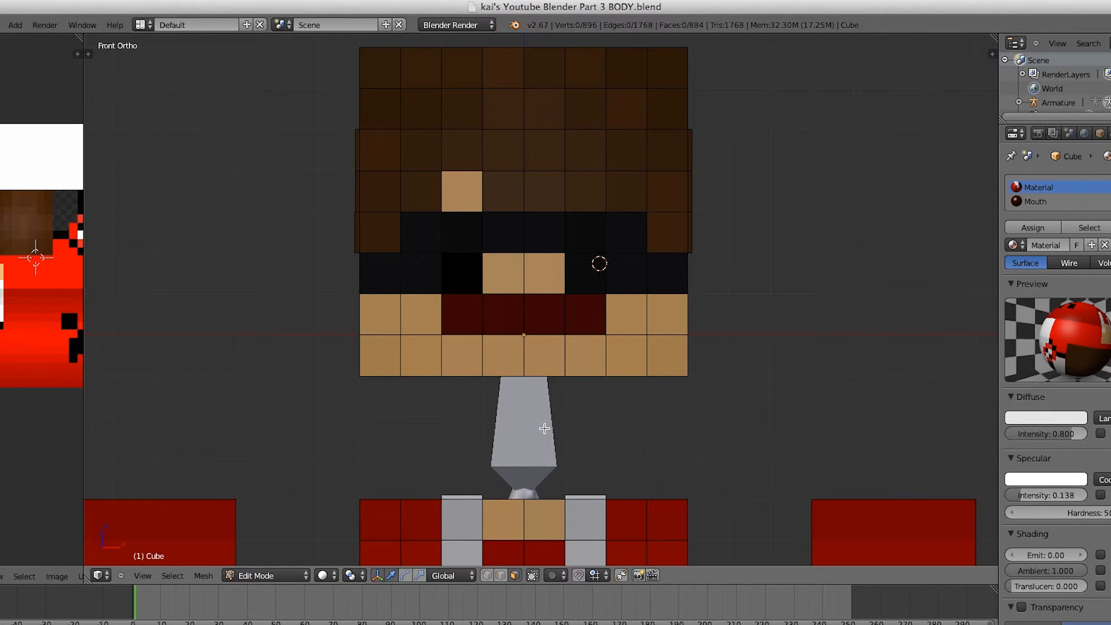
Add a cube to the head mesh, scale it down to under half the head's width, and place it beside the face.
key(shift+a)
click(542, 429)
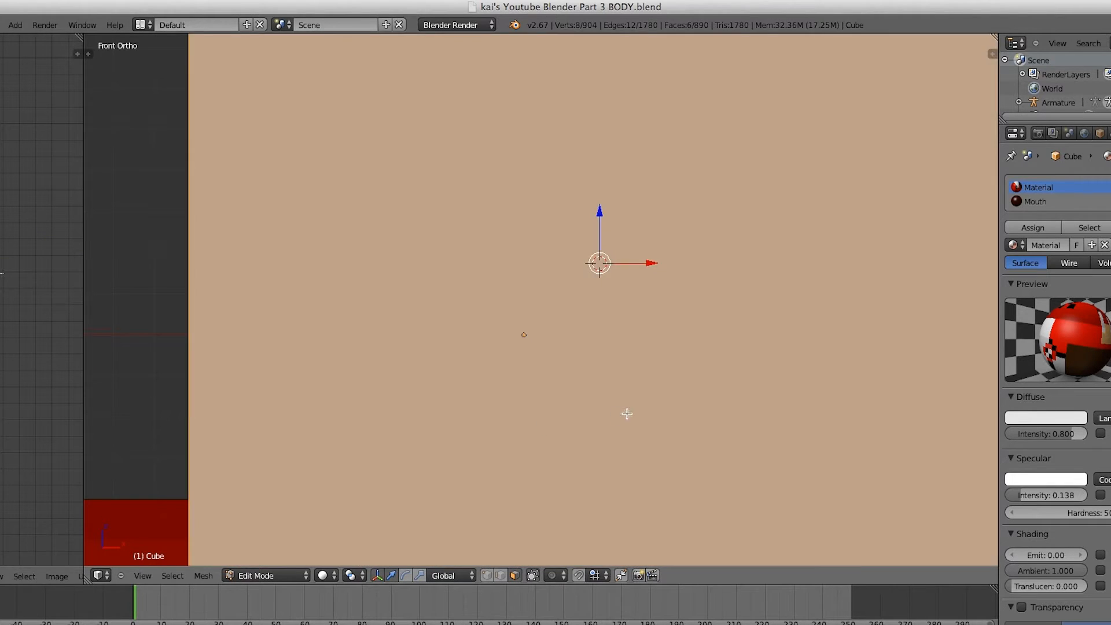
scroll(627, 414, down, 6)
key(s)
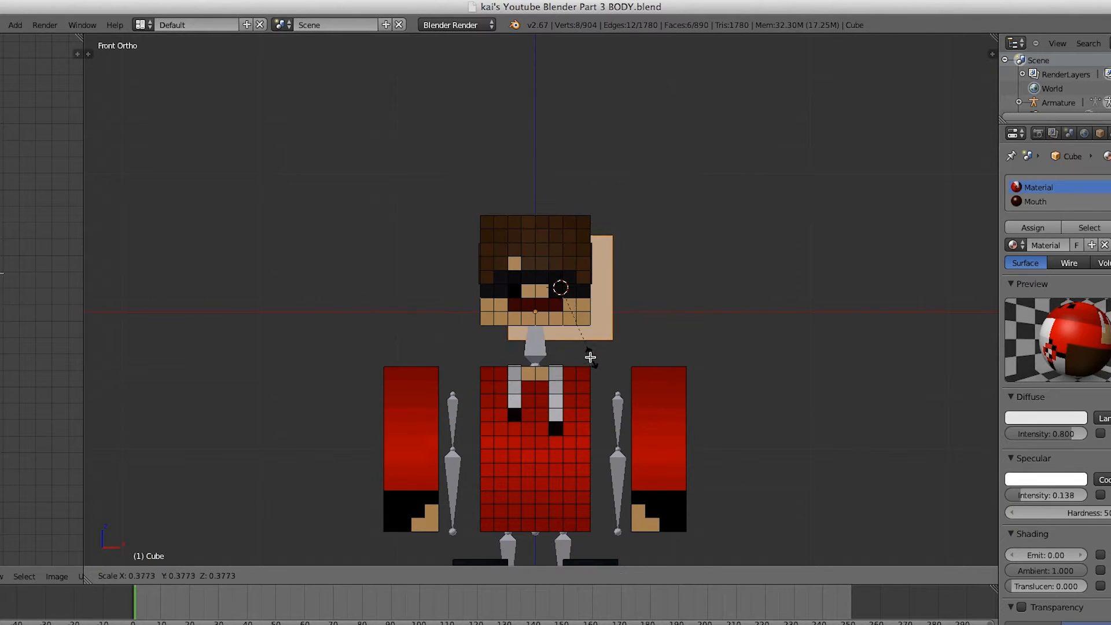
click(671, 321)
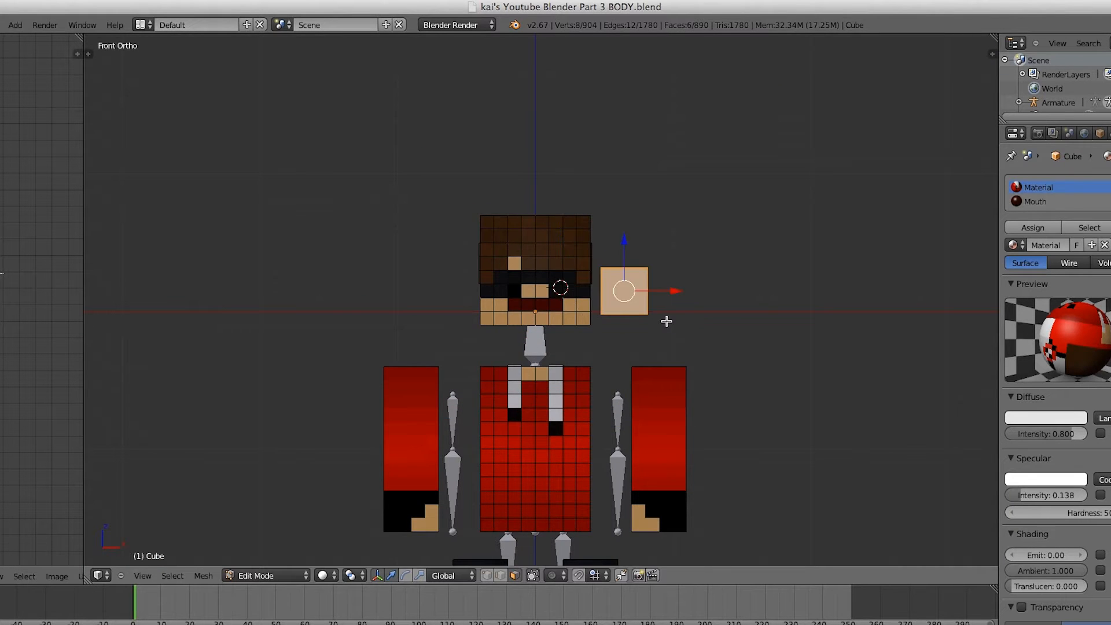
scroll(667, 318, up, 7)
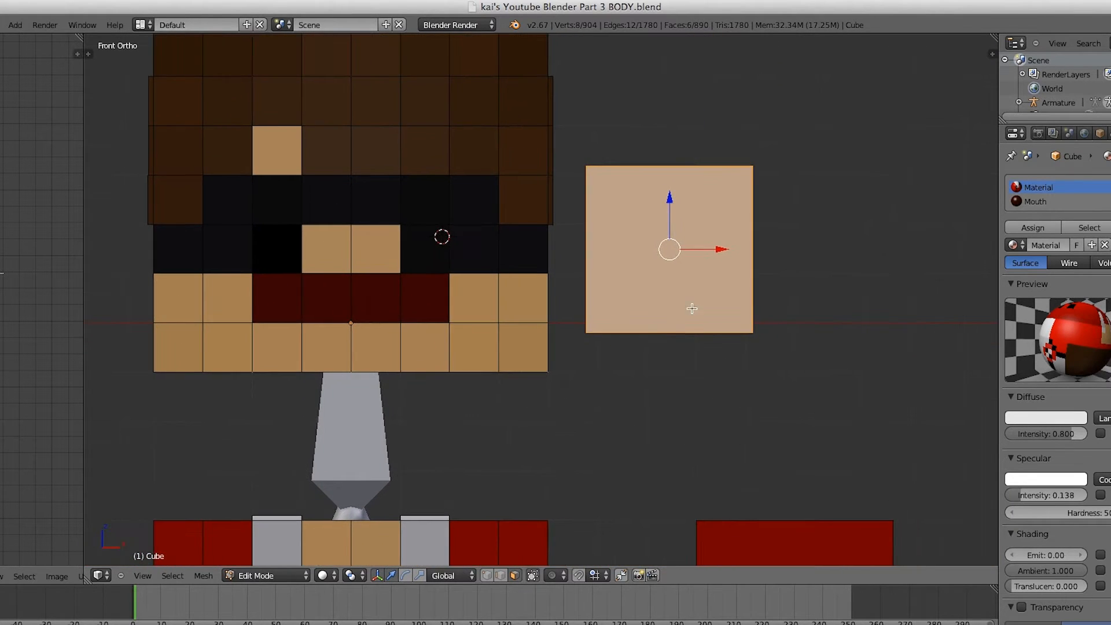
shift+middle_drag(755, 303, 667, 308)
key(shift+s)
click(666, 308)
Flatten the new cube along the Z axis into a thin horizontal bar about half a face pixel high.
scroll(679, 310, down, 3)
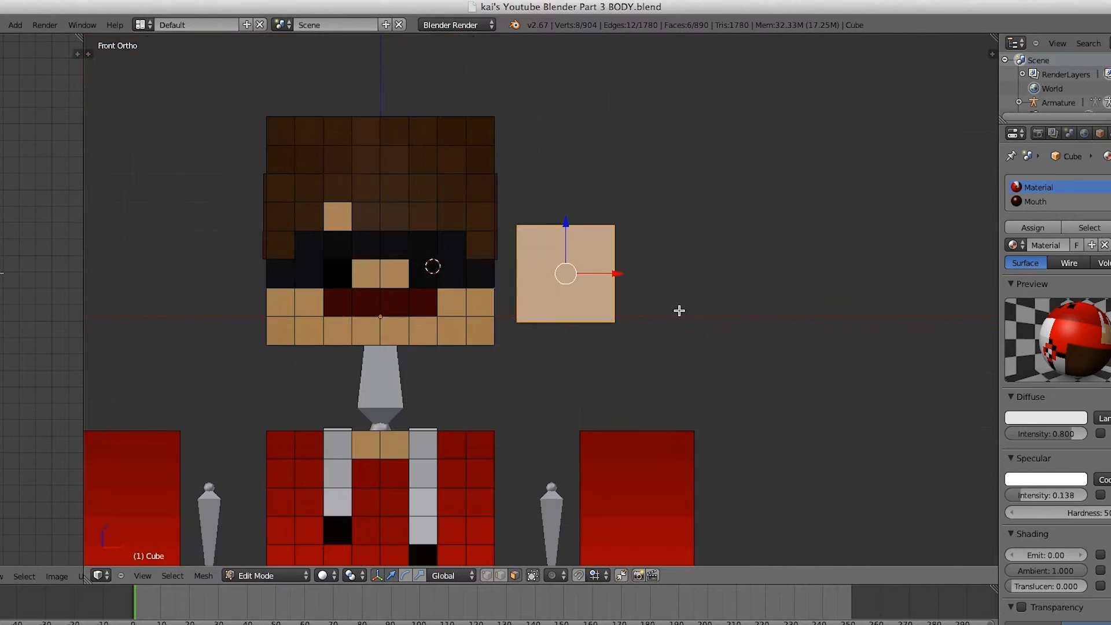
scroll(593, 335, up, 3)
scroll(594, 345, up, 1)
key(s)
key(z)
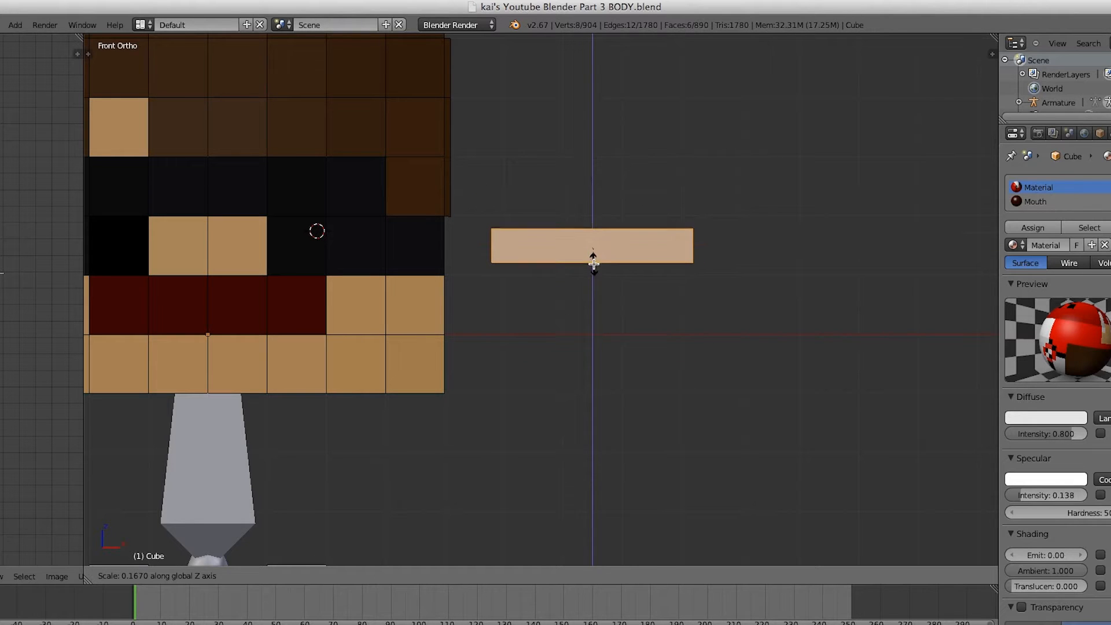
click(594, 264)
Move the bar in front of the face at mouth height in side view and reduce its depth along the Y axis.
key(KP_3)
shift+middle_drag(642, 276, 466, 262)
key(g)
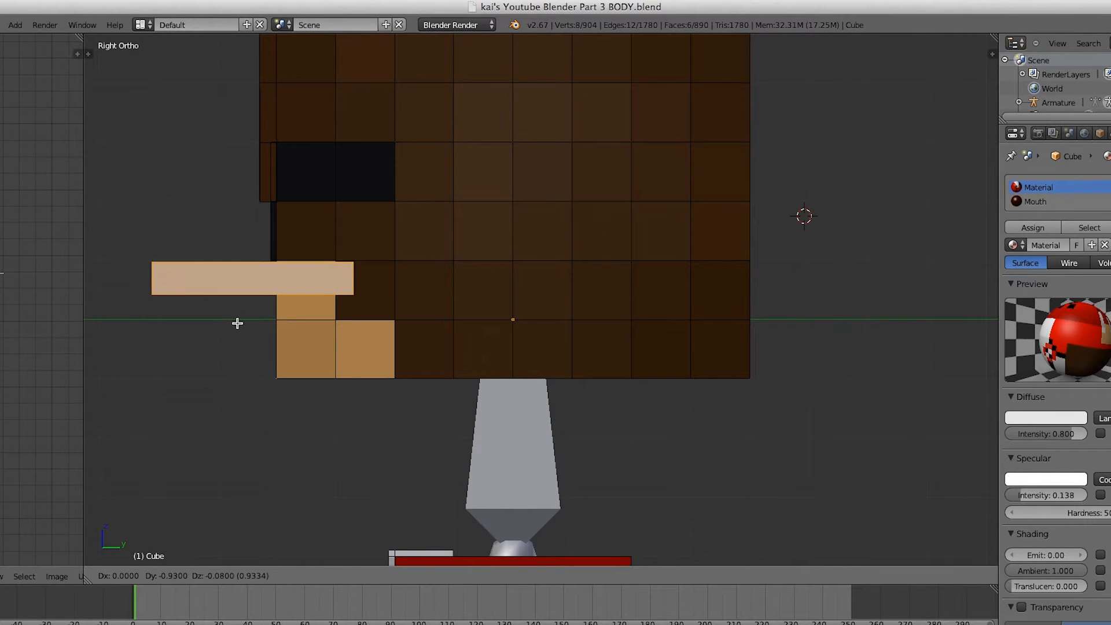
click(239, 324)
shift+middle_drag(407, 293, 662, 313)
key(s)
key(y)
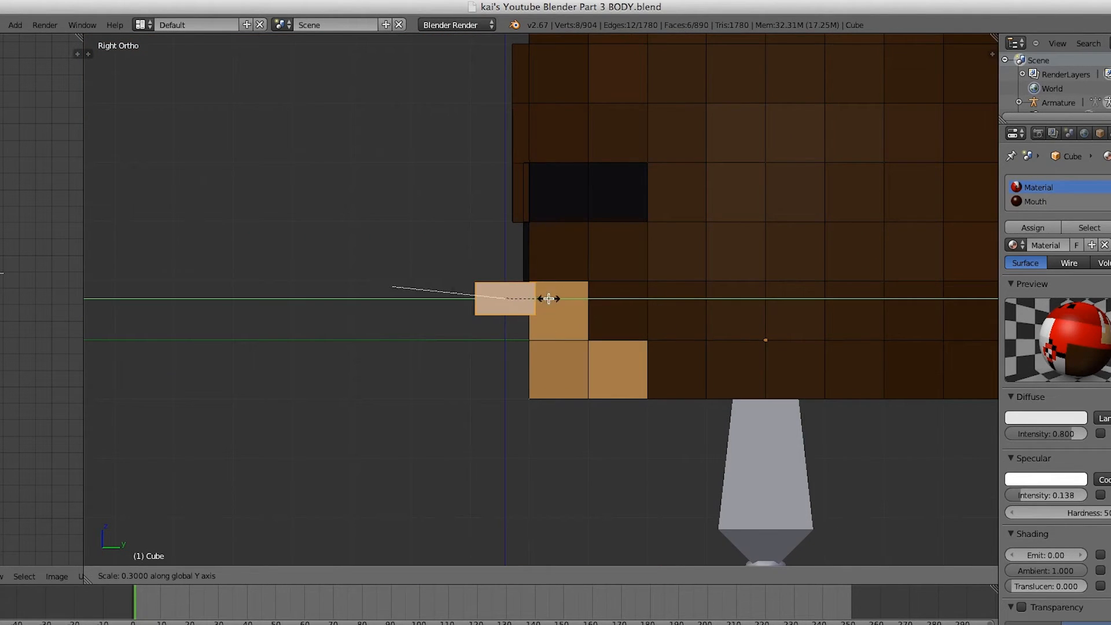
click(524, 295)
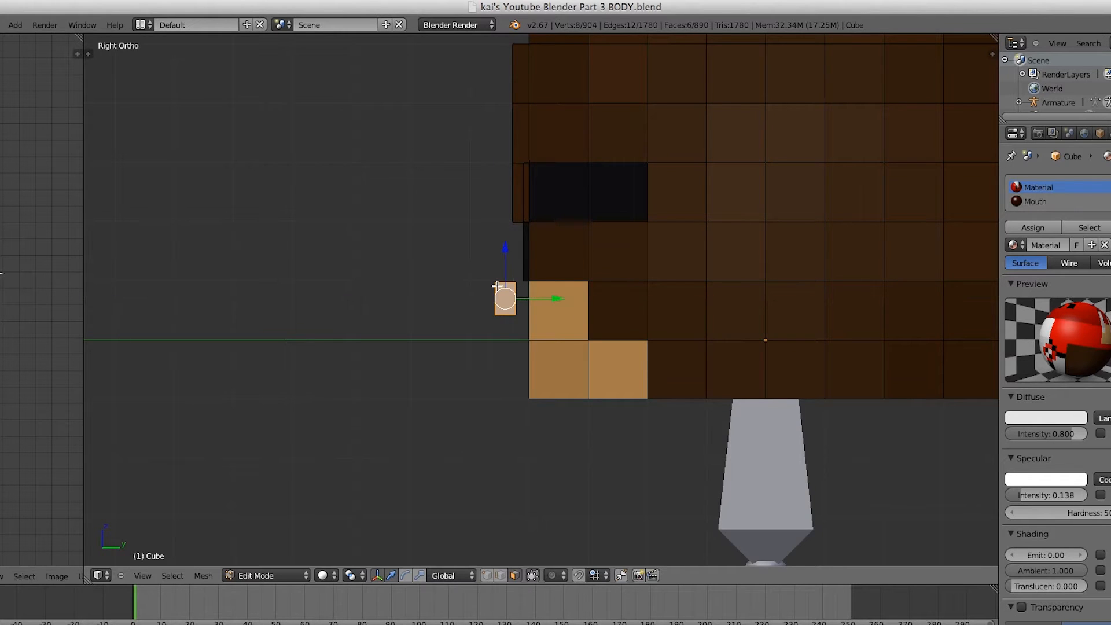
Widen the bar along the X axis to slightly more than the mouth's width and place it over the mouth's upper edge.
key(KP_1)
scroll(700, 382, up, 2)
shift+middle_drag(699, 382, 879, 376)
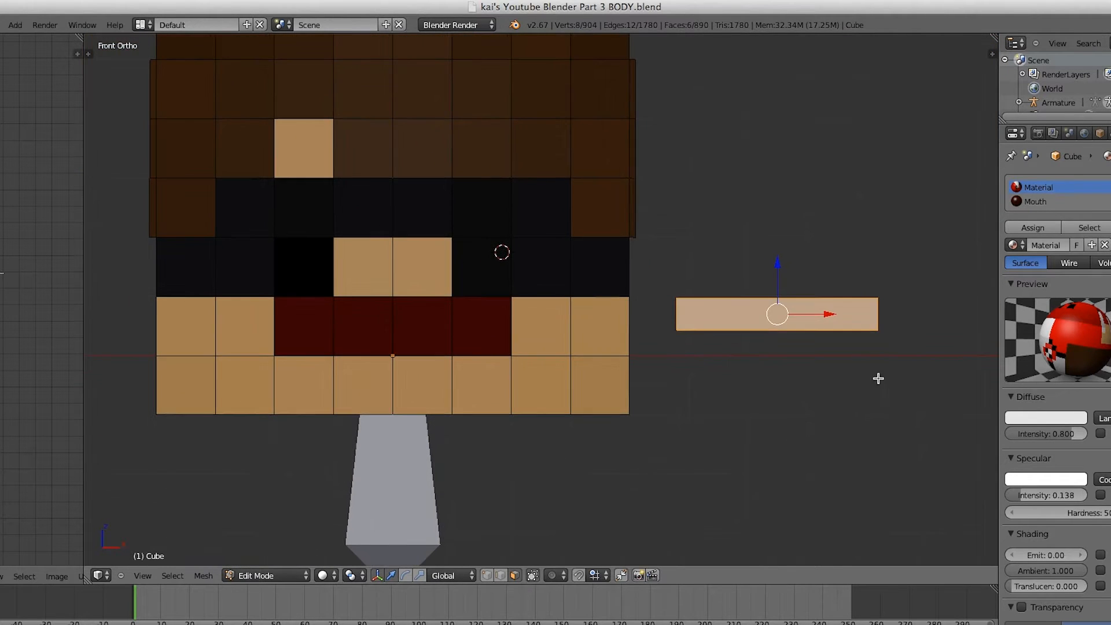
key(s)
key(x)
click(894, 348)
key(g)
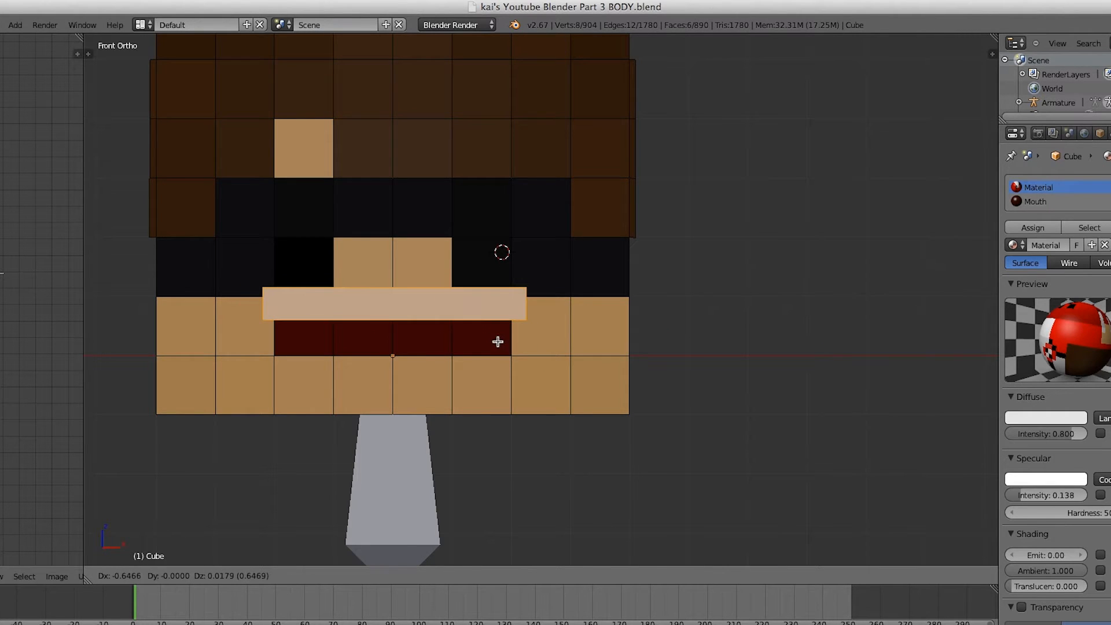
click(498, 341)
Push the bar back along the Y axis into the mouth recess as upper teeth.
middle_drag(499, 340, 393, 346)
drag(426, 278, 471, 280)
key(KP_1)
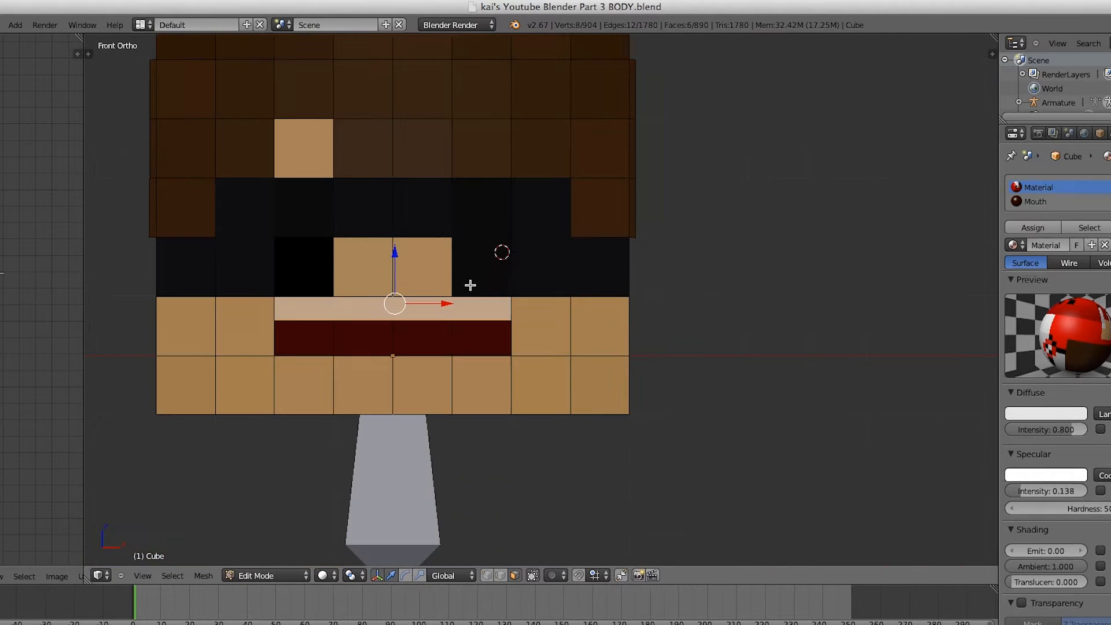
Duplicate the upper teeth bar and move the copy down 0.08 along Z to the mouth's lower edge.
scroll(471, 286, up, 4)
shift+middle_drag(638, 387, 794, 293)
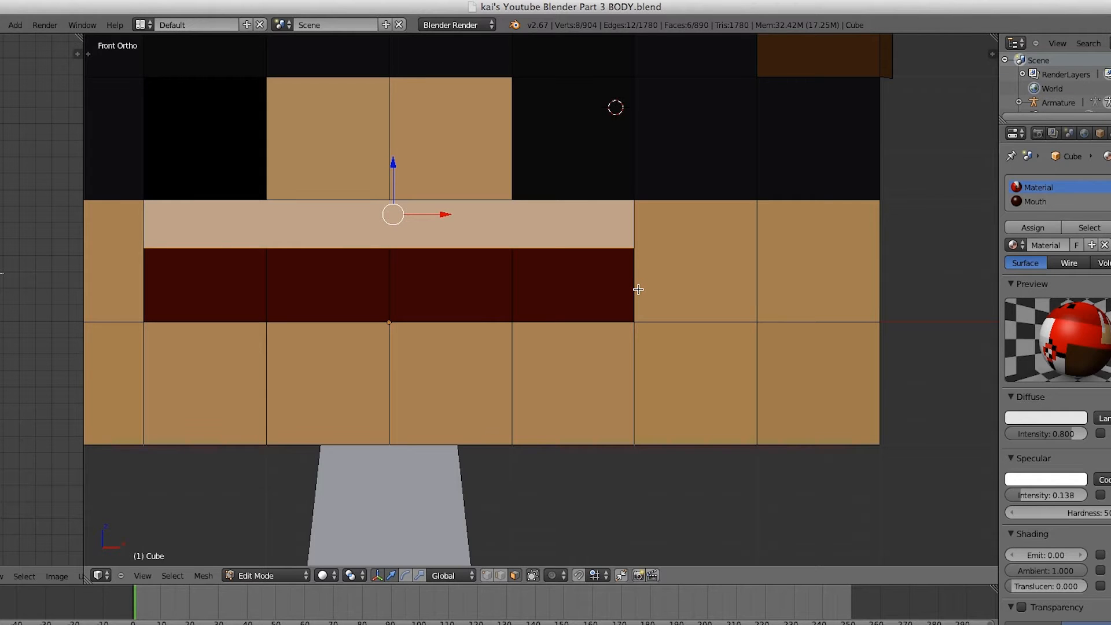
key(e)
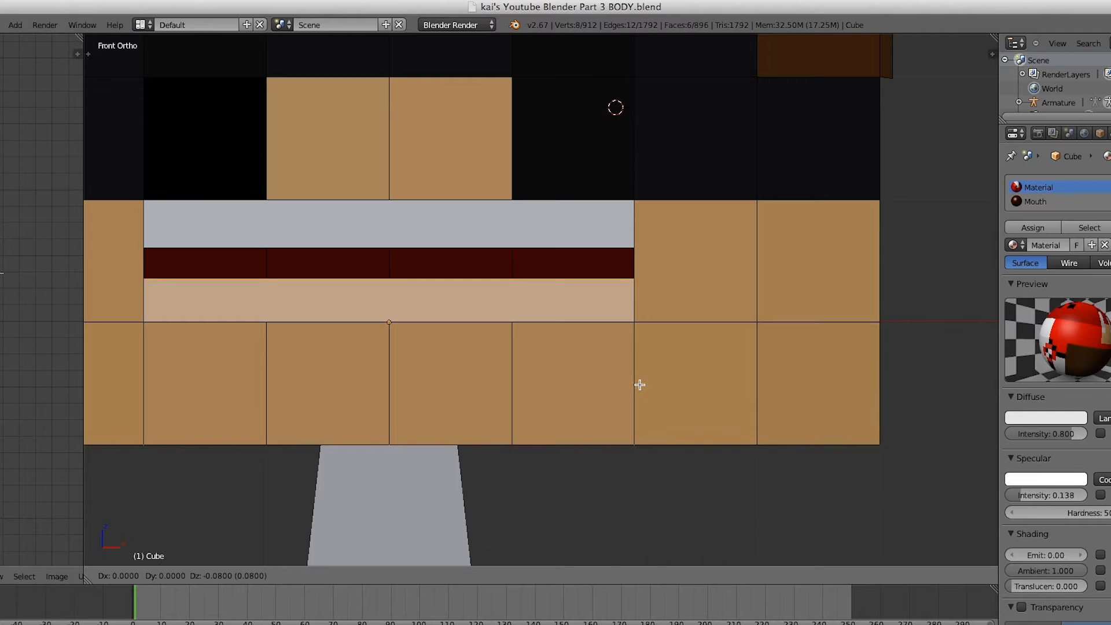
click(640, 385)
Raise the lower teeth's top face slightly in wireframe to narrow the gap, and return to solid Object Mode.
key(z)
right_click(396, 249)
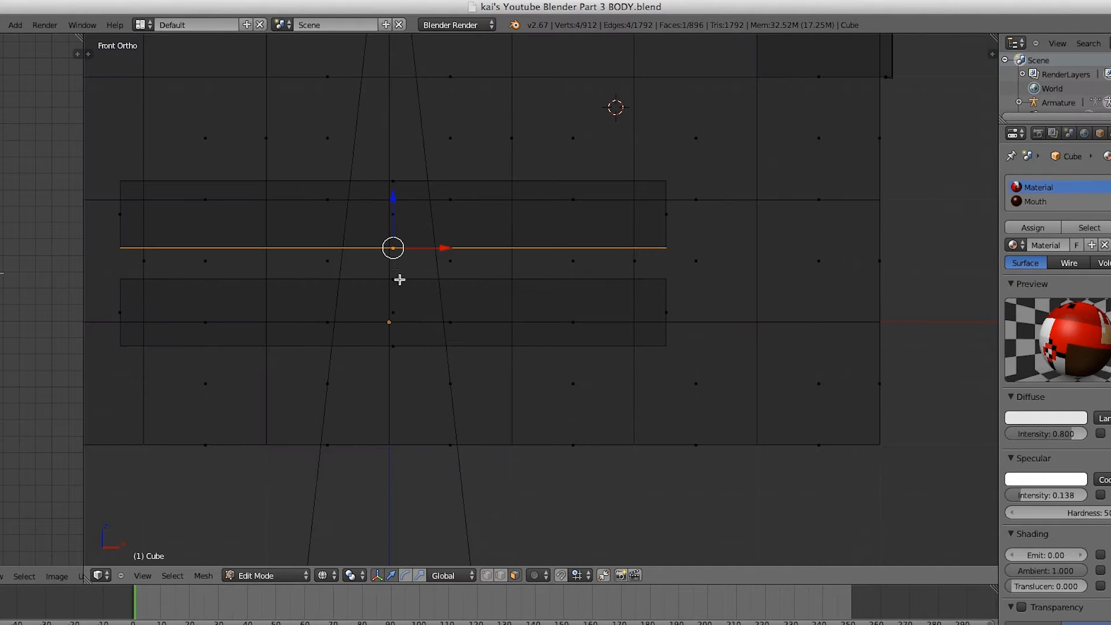
right_click(398, 278)
drag(391, 247, 392, 235)
right_click(398, 240)
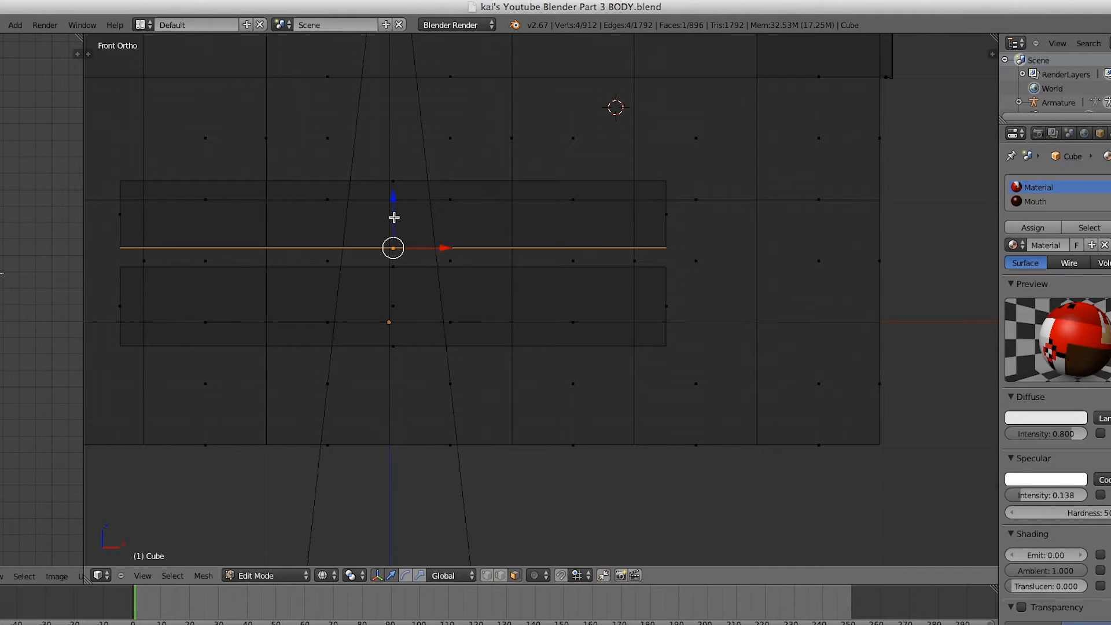
key(z)
key(Tab)
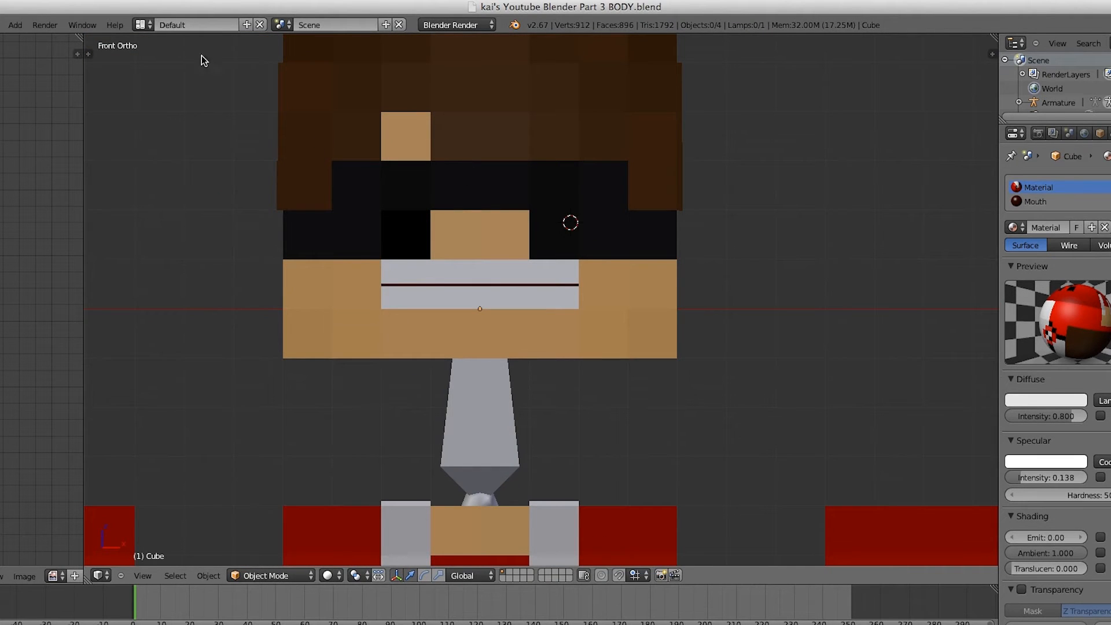
click(82, 25)
click(83, 37)
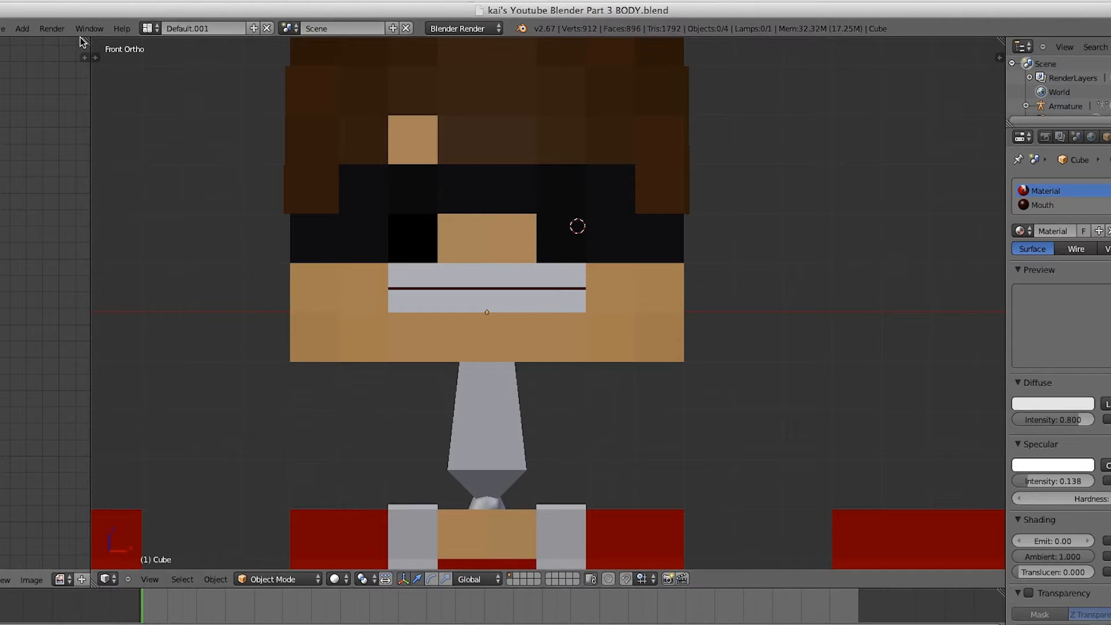
key(super+w)
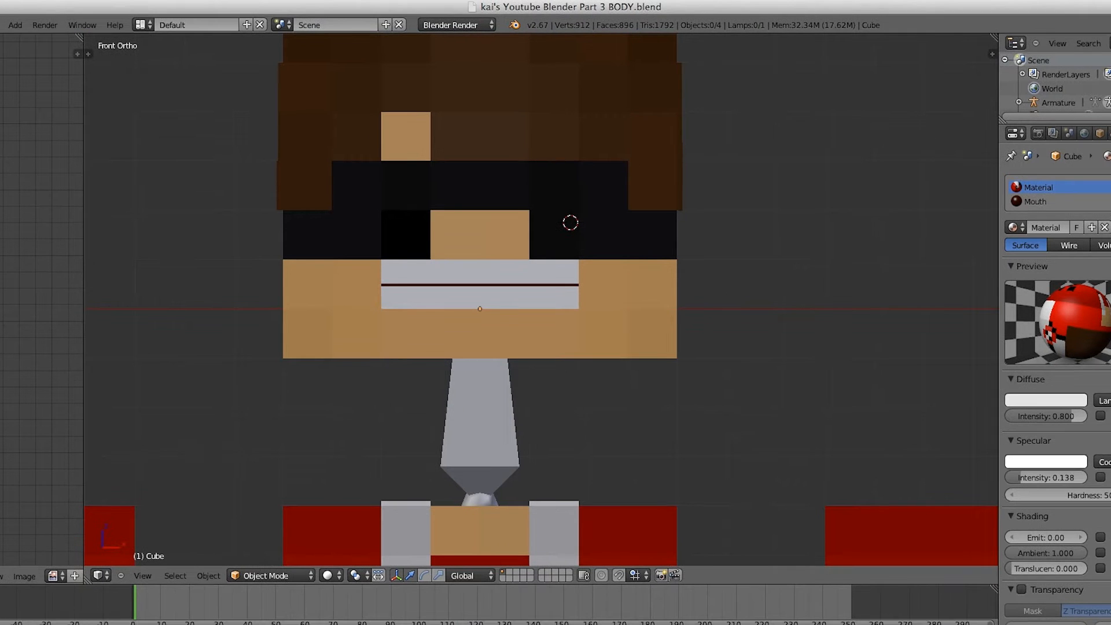
Save the project file under its existing name.
click(1, 26)
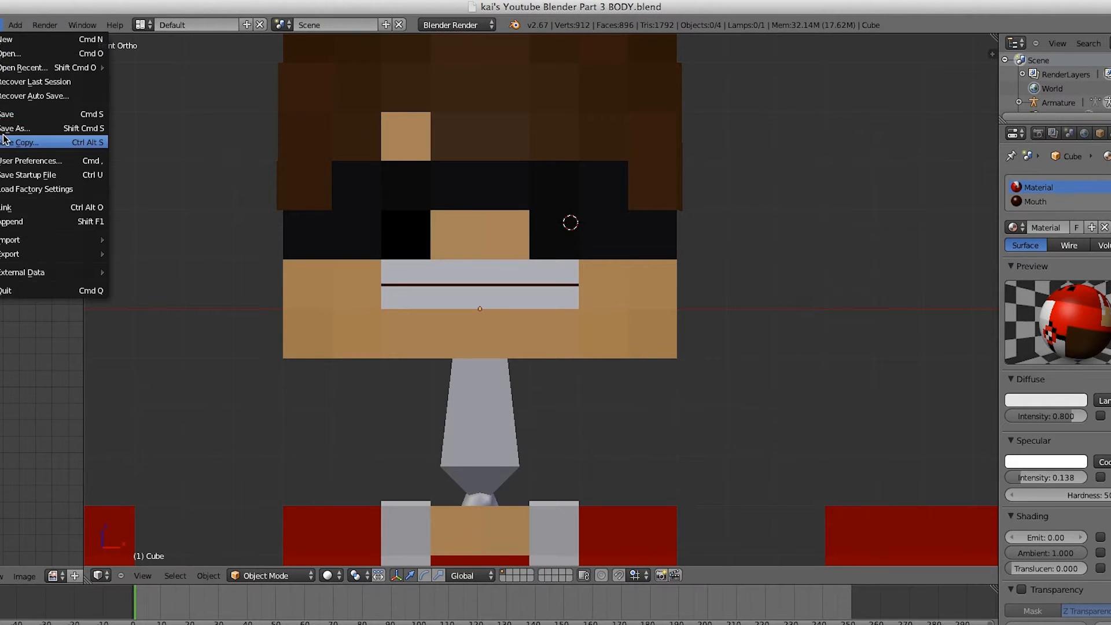
click(7, 118)
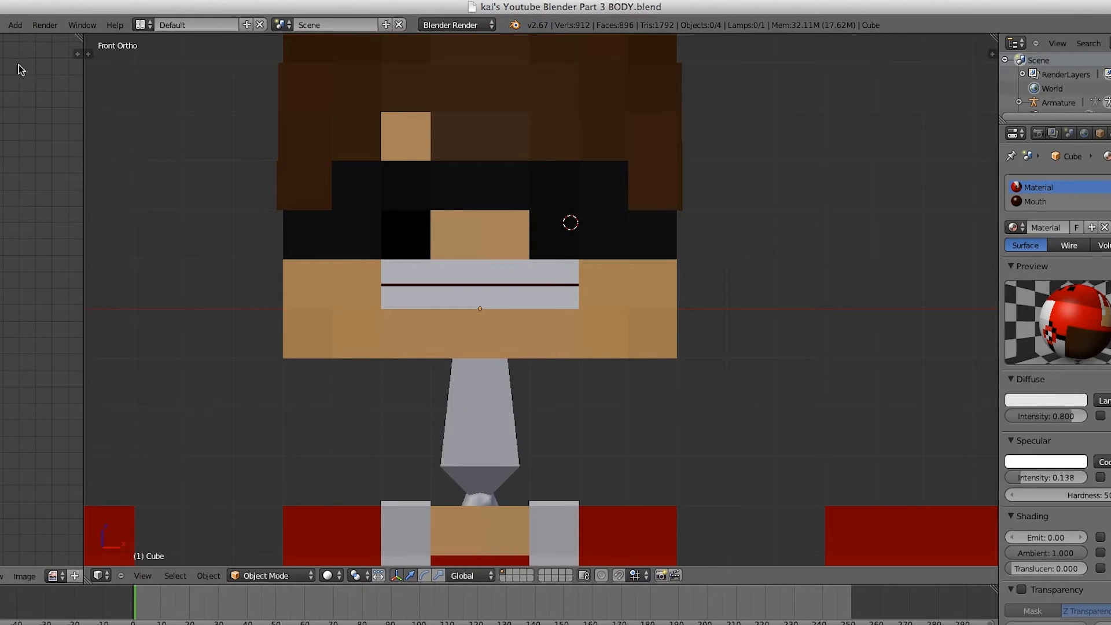
Render the scene, examine the whole character in the enlarged render result, and give the space back to the 3D view.
click(34, 25)
click(50, 37)
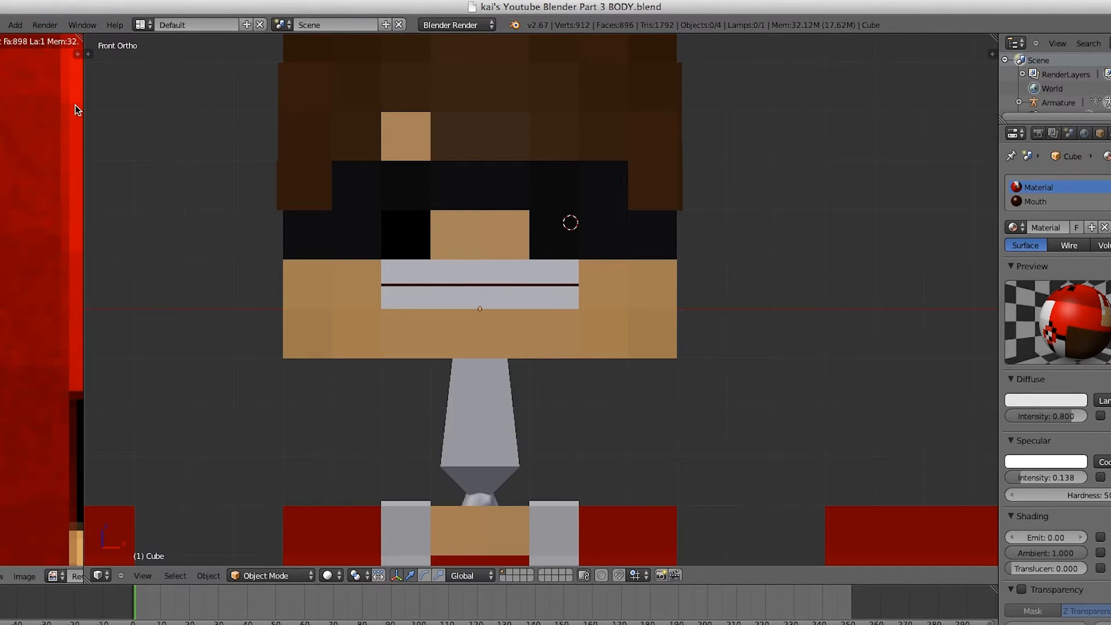
drag(84, 100, 823, 115)
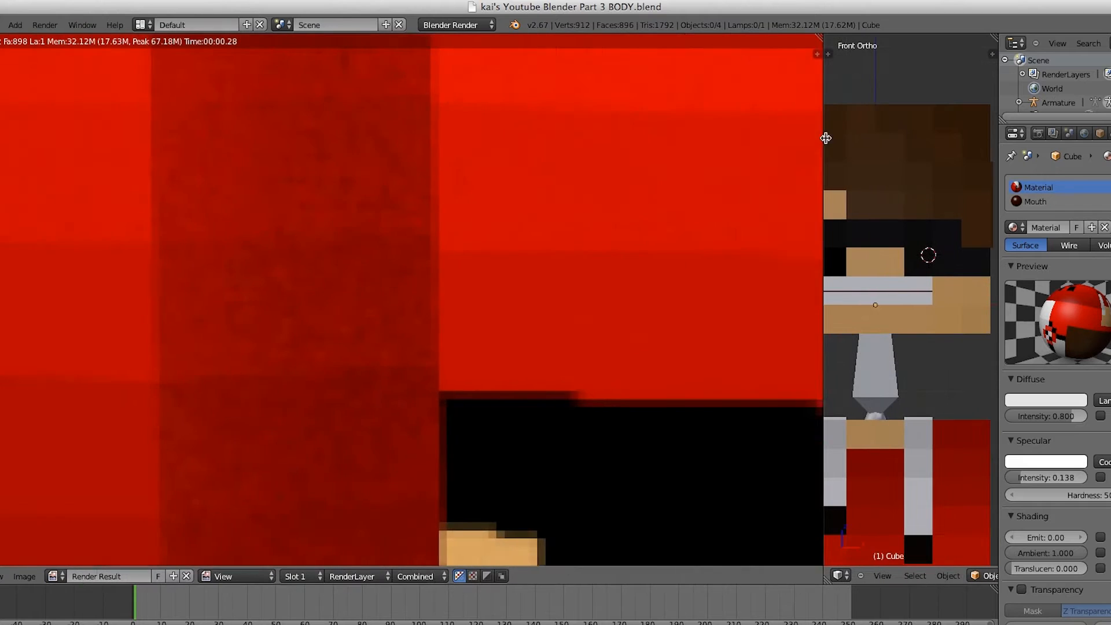
scroll(561, 329, down, 7)
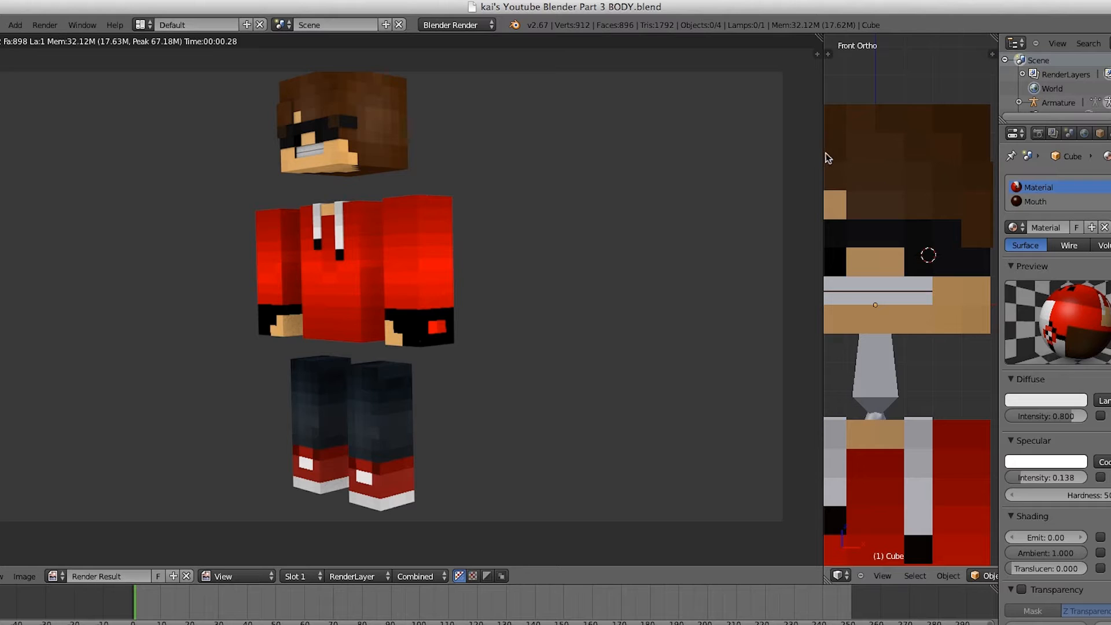
drag(823, 153, 0, 255)
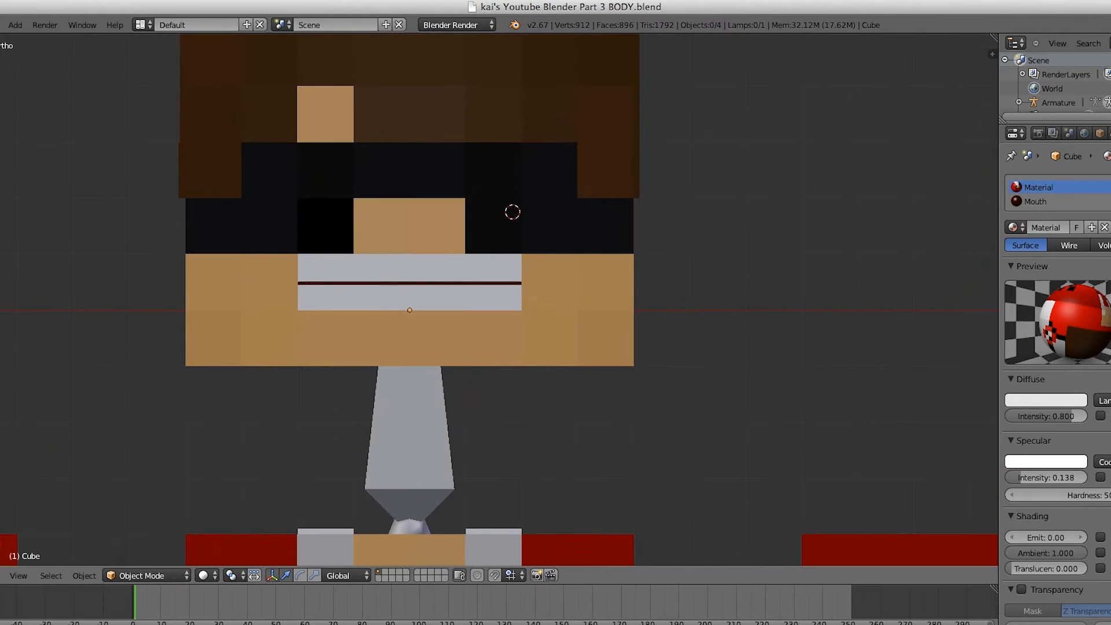
Examine the teeth and mouth recess up close from the front and from an oblique angle.
scroll(395, 258, up, 4)
scroll(397, 258, down, 3)
middle_drag(558, 258, 536, 296)
key(Tab)
key(Tab)
key(z)
key(z)
scroll(528, 296, up, 3)
scroll(526, 295, up, 2)
scroll(533, 321, down, 3)
middle_drag(640, 320, 640, 292)
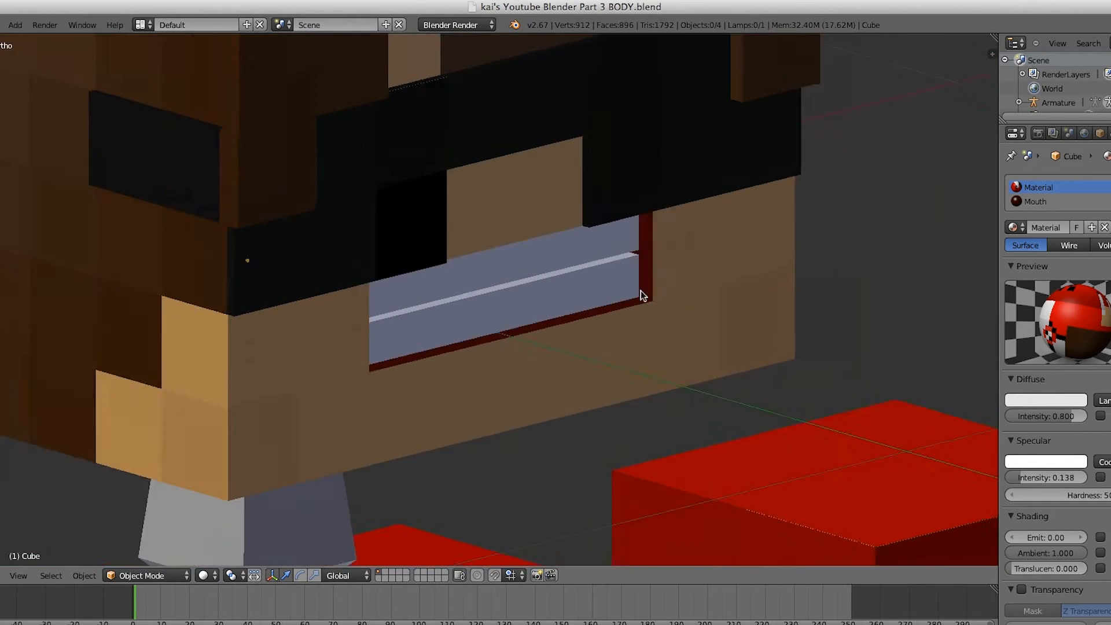
Select the head bone in Pose Mode and set the front view.
scroll(640, 293, down, 1)
right_click(317, 487)
key(ctrl+Tab)
scroll(492, 341, down, 4)
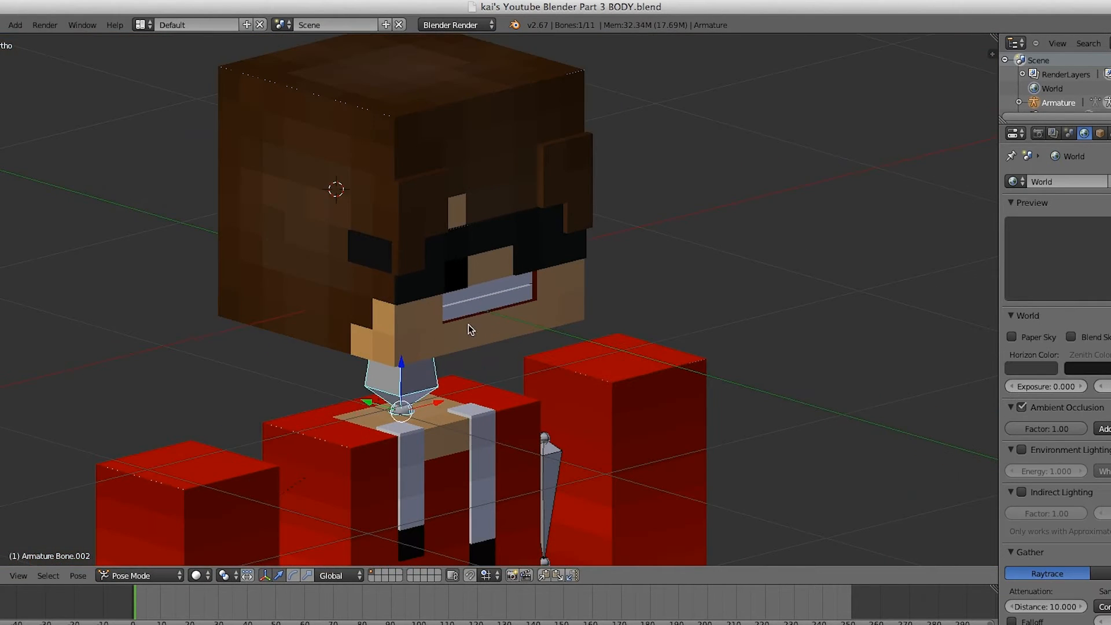
key(r)
right_click(461, 315)
key(KP_1)
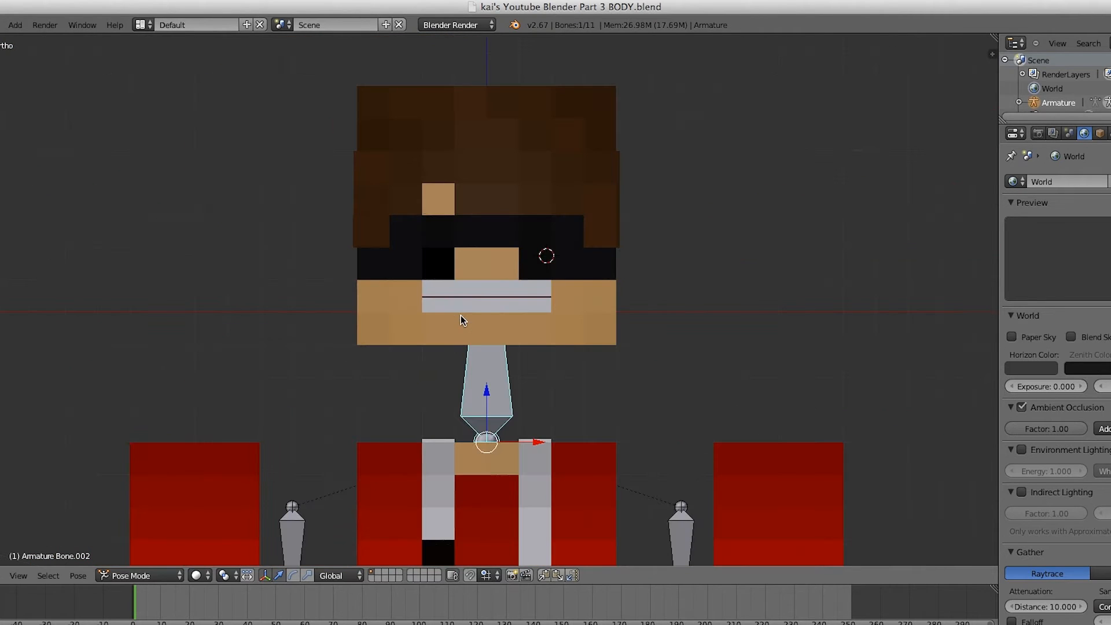
Rotate the head bone to test whether the teeth follow the head, and clear the rotation.
key(r)
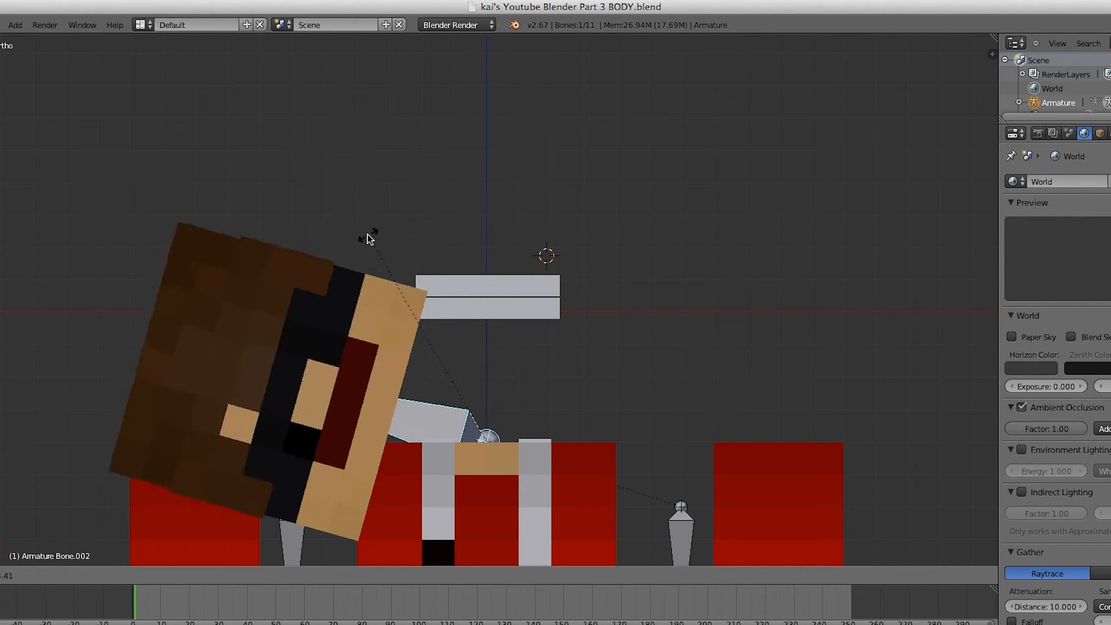
click(368, 314)
key(alt+r)
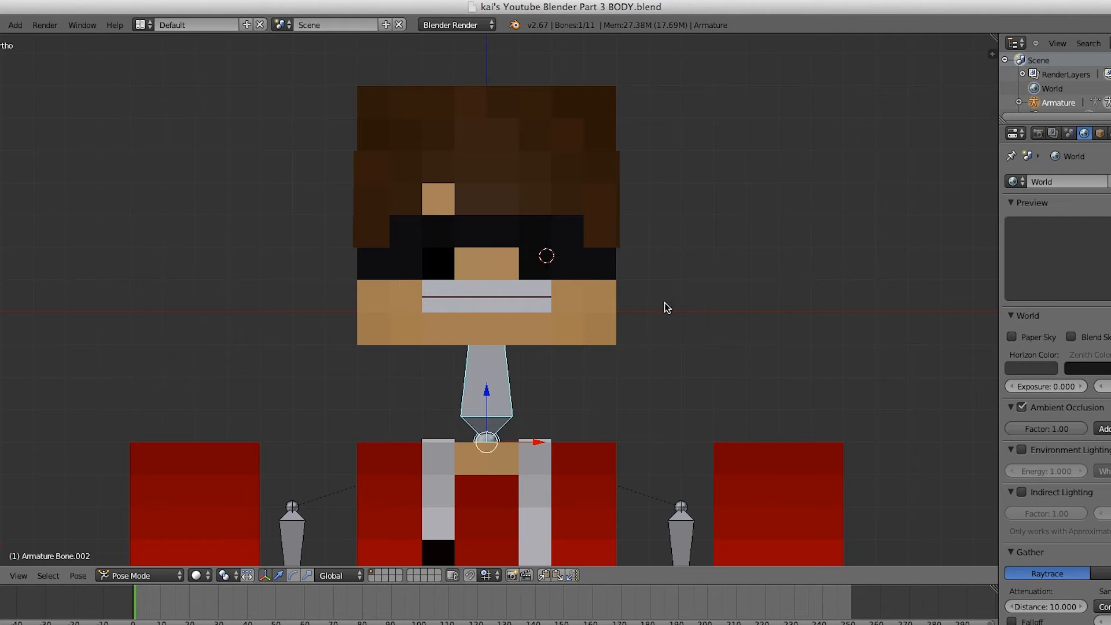
key(r)
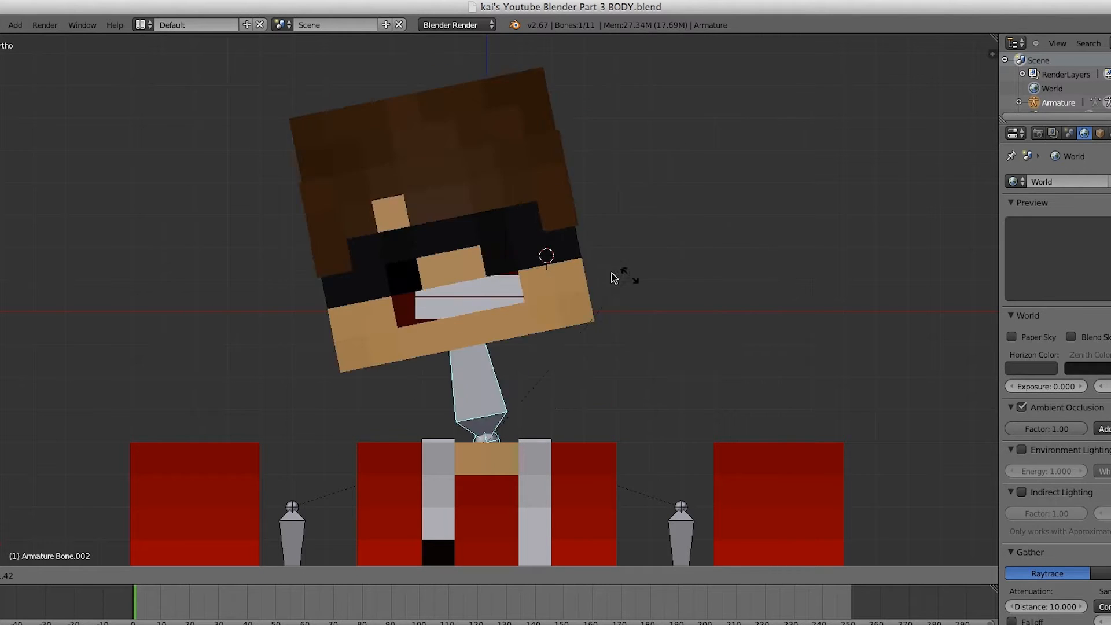
right_click(570, 270)
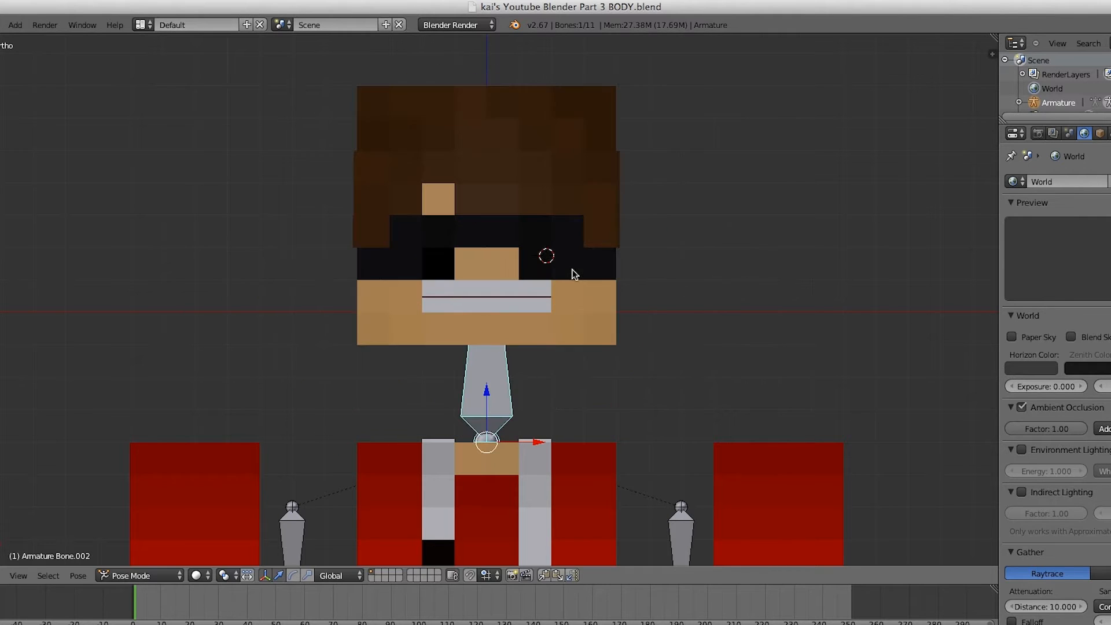
Select the head bone followed by the character mesh, and put the mesh into Weight Paint mode.
key(ctrl+Tab)
right_click(602, 313)
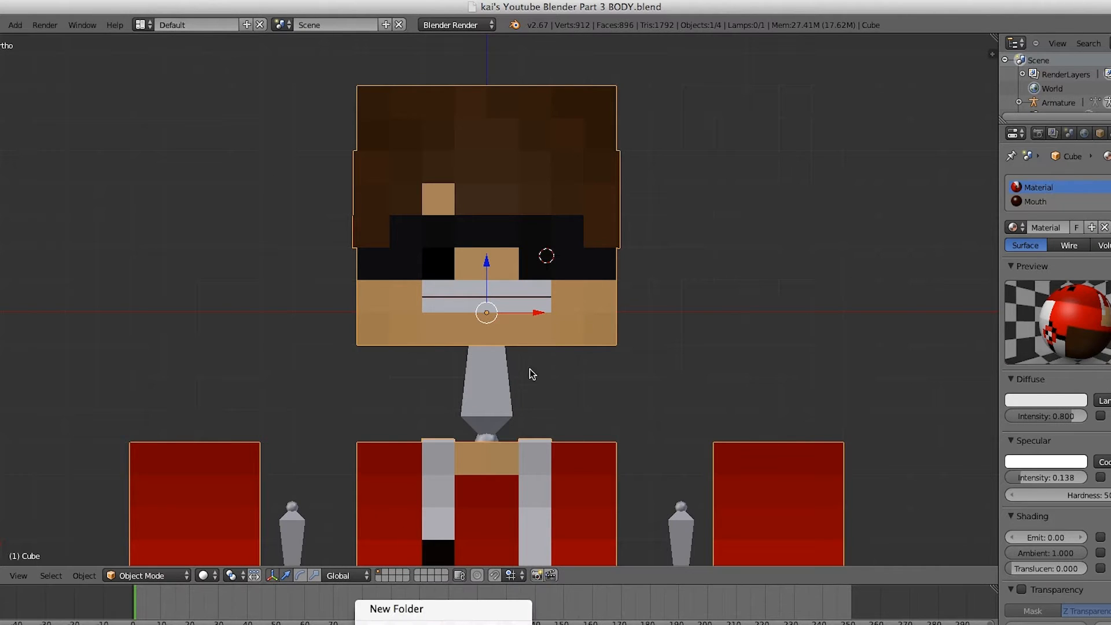
click(501, 387)
right_click(501, 387)
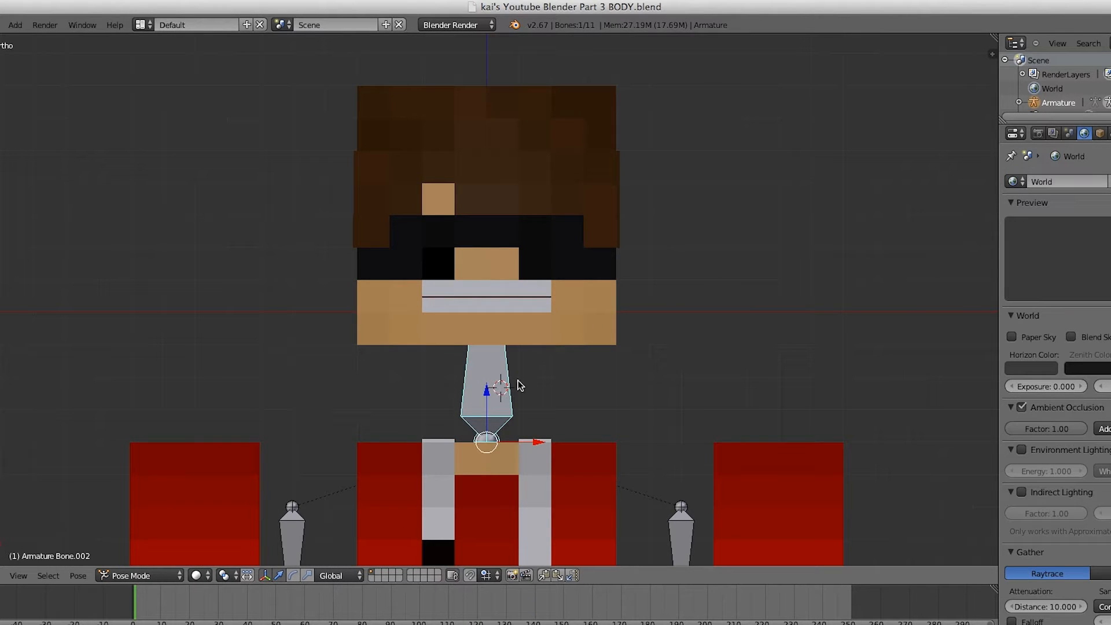
right_click(576, 323)
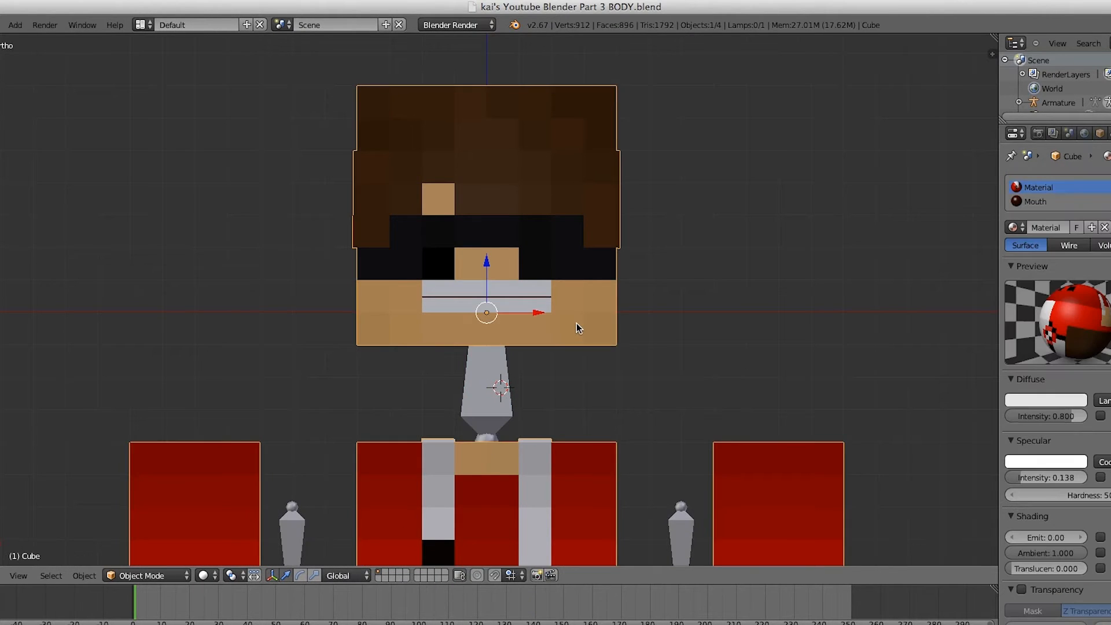
click(134, 571)
click(151, 484)
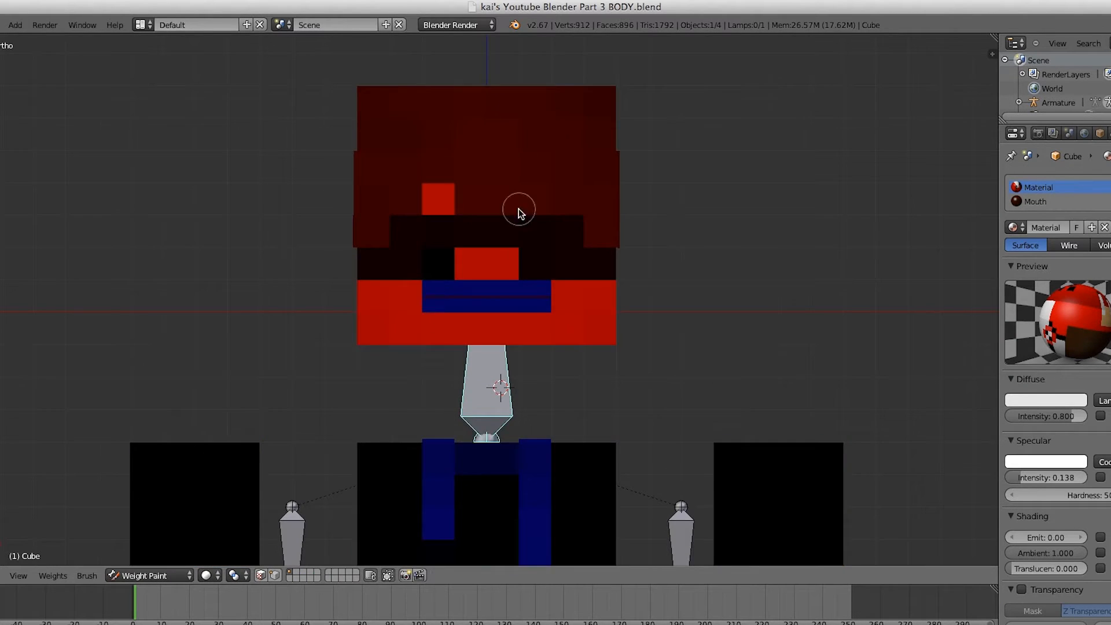
Test-rotate the head bone in Weight Paint mode to check the teeth's weights, and undo the rotation.
scroll(538, 225, up, 4)
scroll(567, 264, down, 4)
key(r)
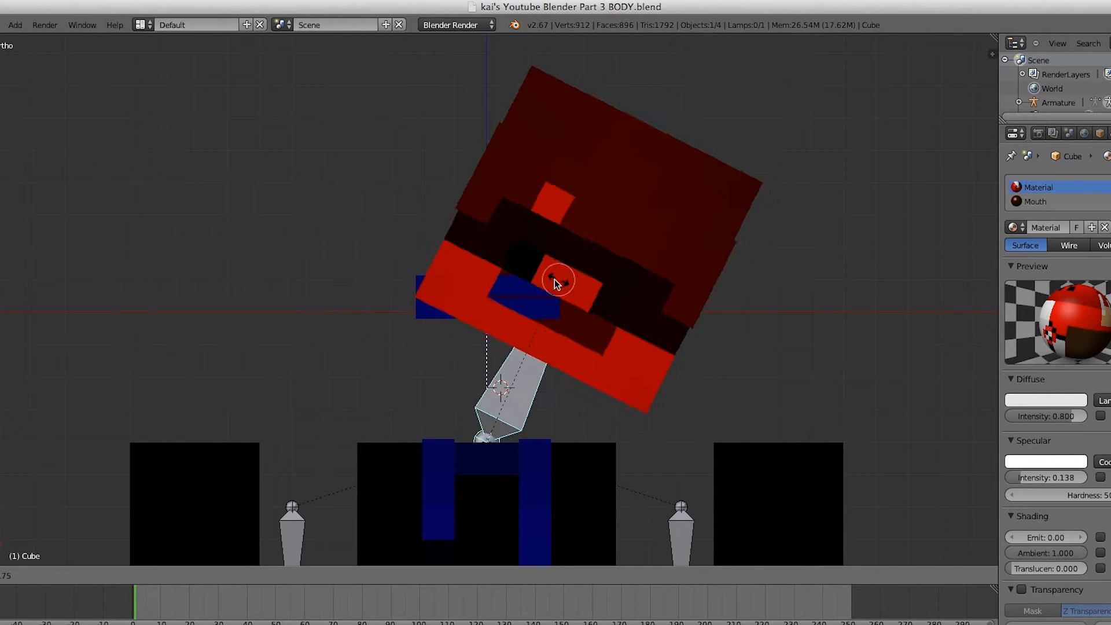
click(521, 290)
key(ctrl+z)
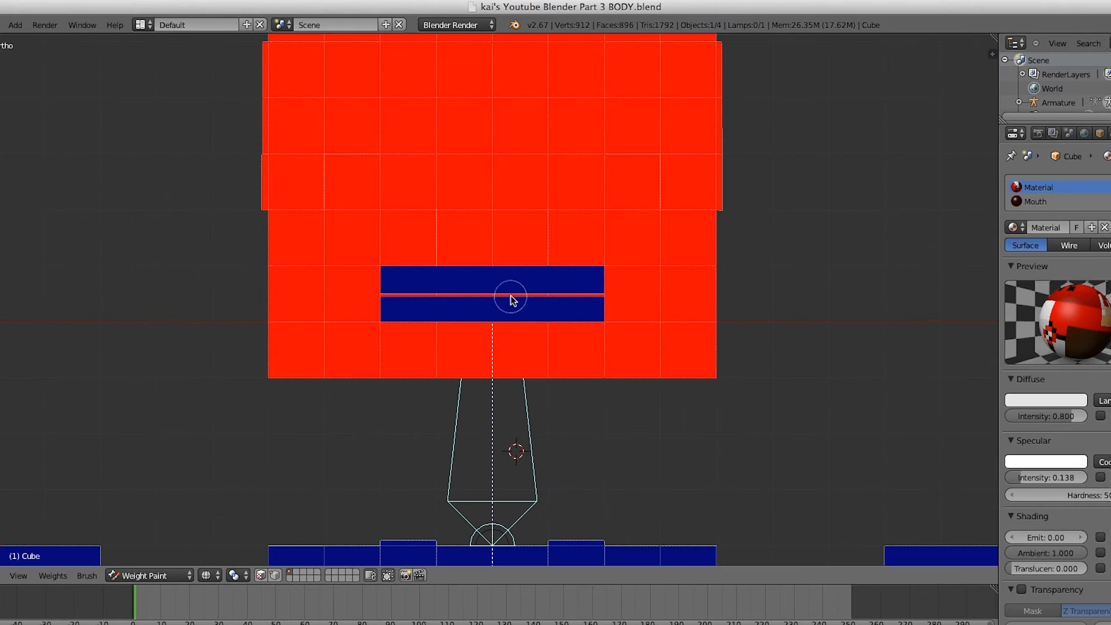
Paint head bone weight onto the upper and lower teeth with the Add brush from both sides of the mouth.
middle_drag(510, 295, 424, 318)
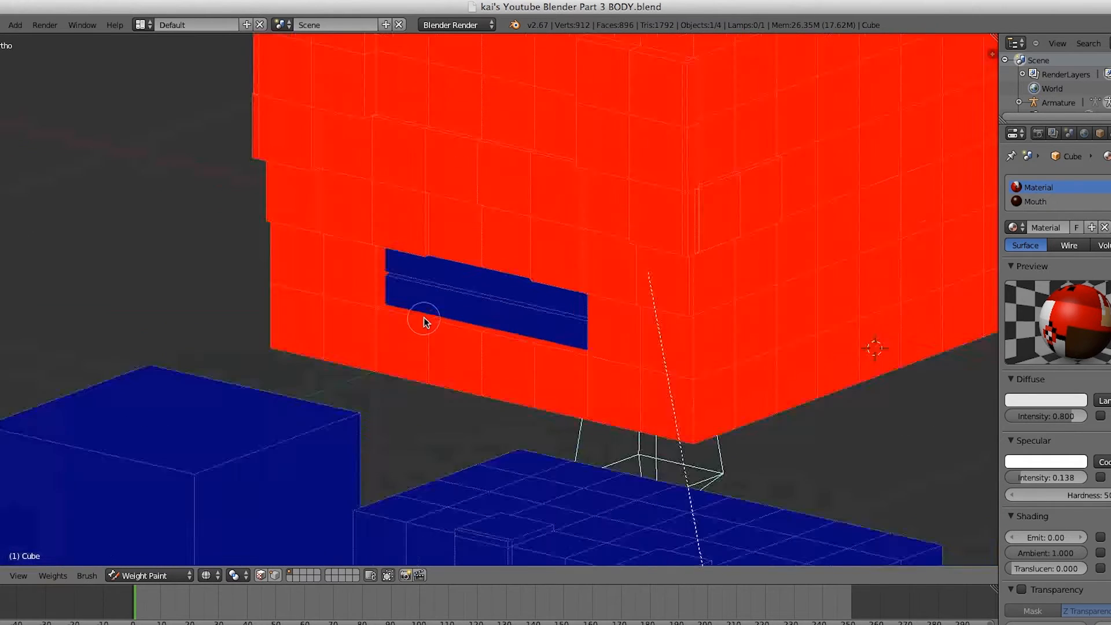
scroll(424, 317, up, 3)
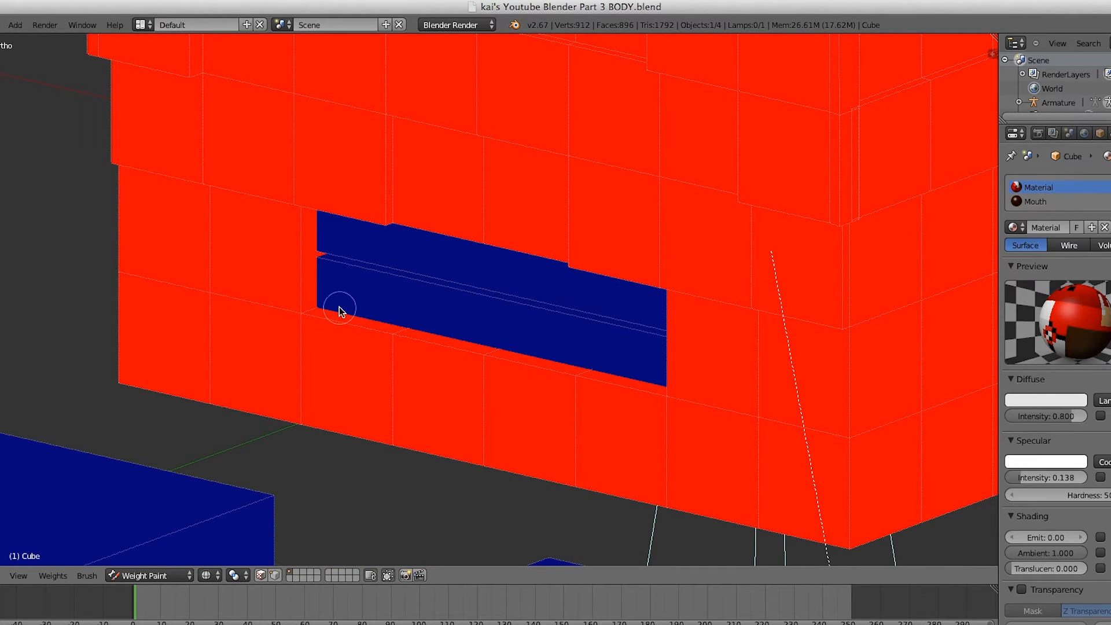
key(r)
click(189, 218)
key(t)
click(21, 96)
mouse_move(471, 262)
mouse_down()
mouse_move(377, 258)
mouse_move(372, 342)
mouse_move(377, 293)
mouse_up()
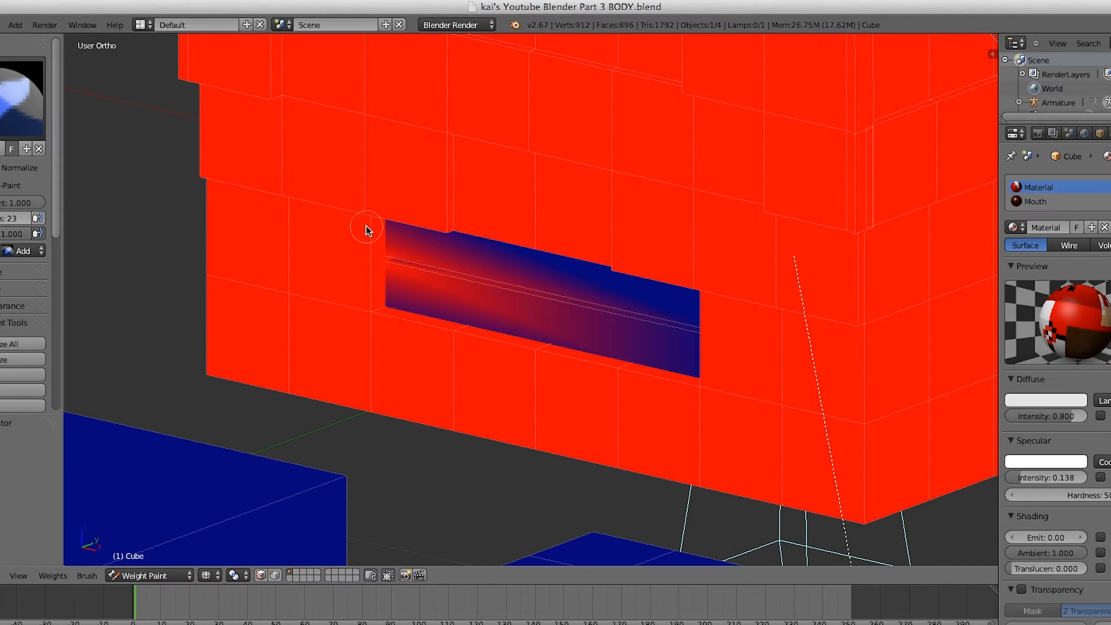
middle_drag(406, 284, 702, 250)
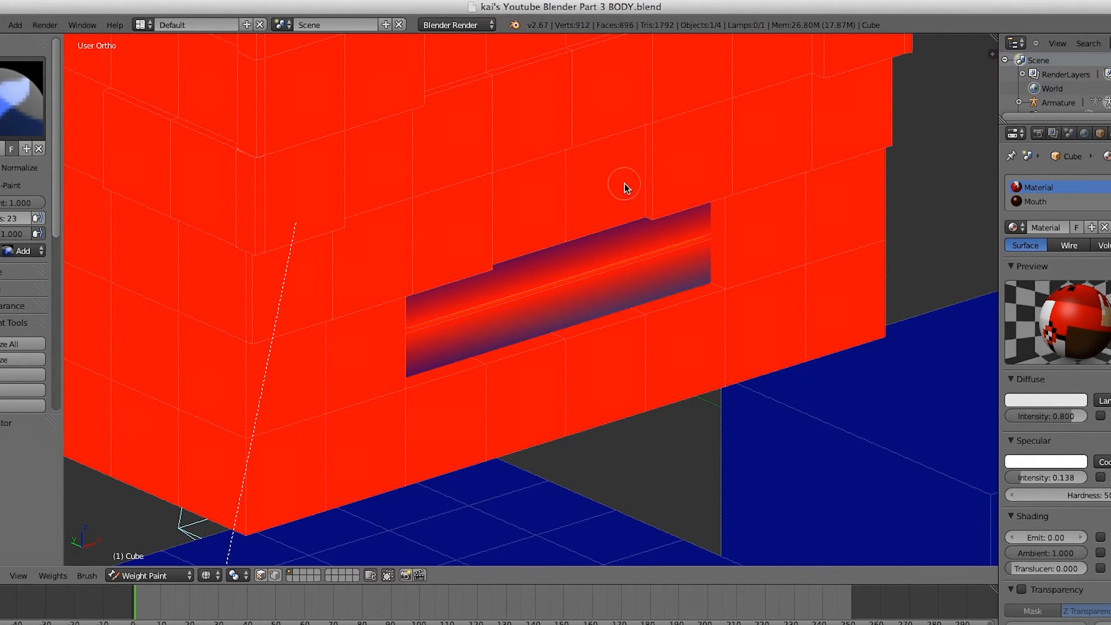
middle_drag(662, 203, 629, 153)
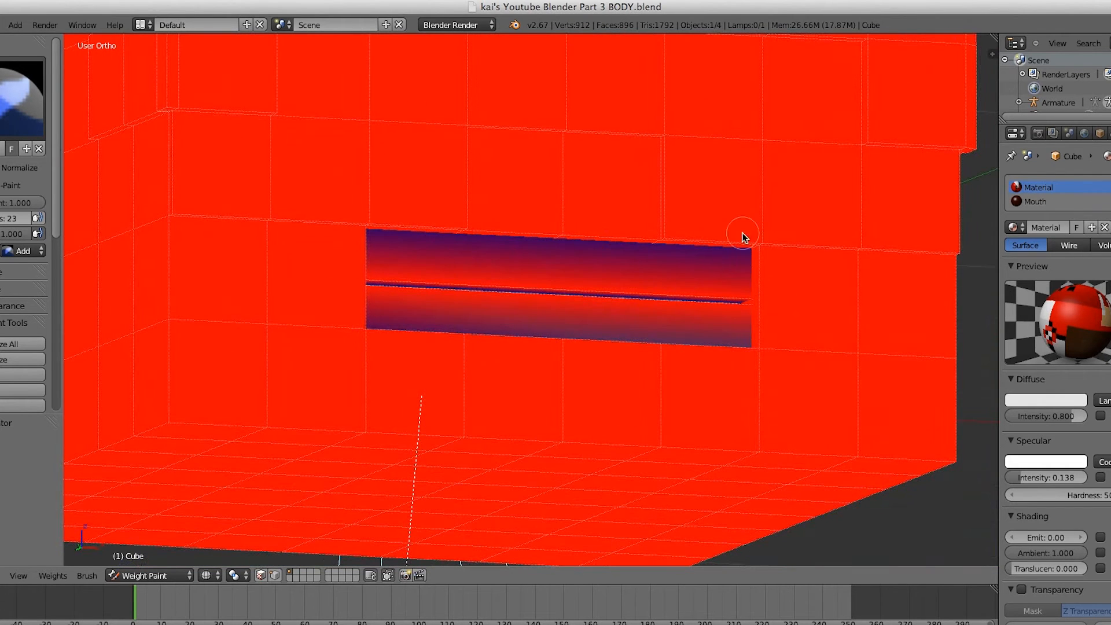
key(KP_1)
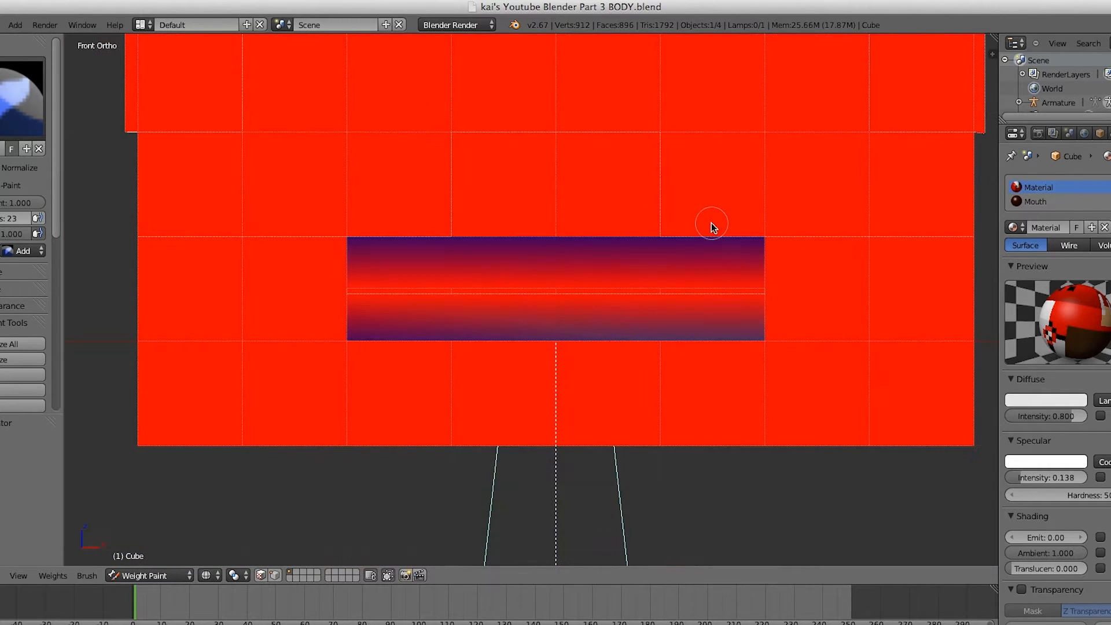
Rotate the head bone sideways, paint weight onto the teeth vertices left behind, and rotate the head back upright.
scroll(610, 347, down, 5)
key(r)
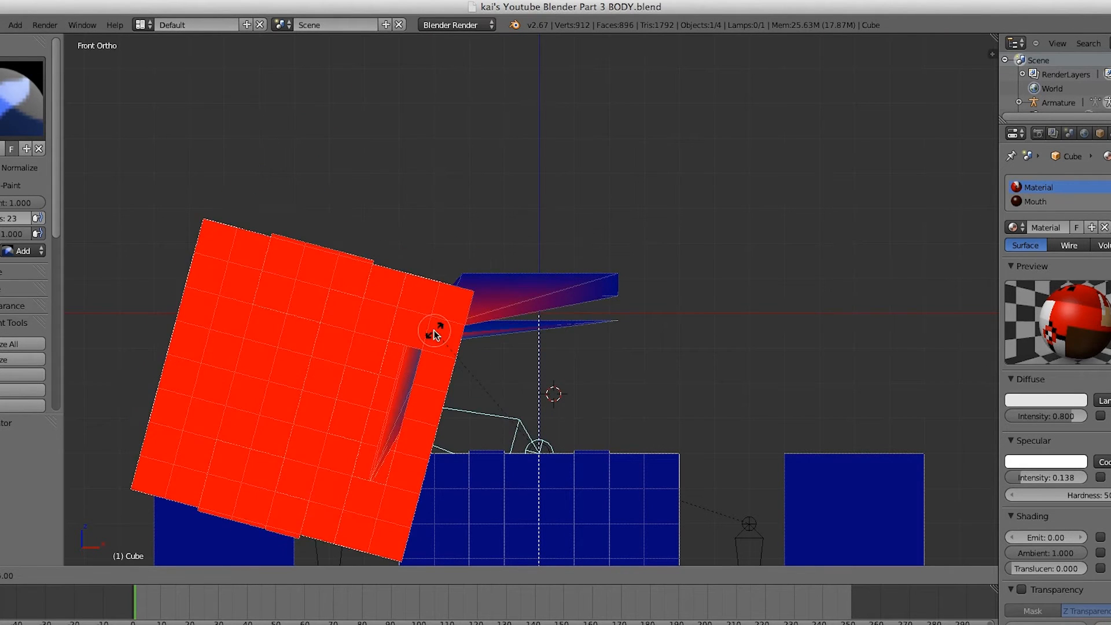
click(404, 363)
scroll(520, 317, up, 4)
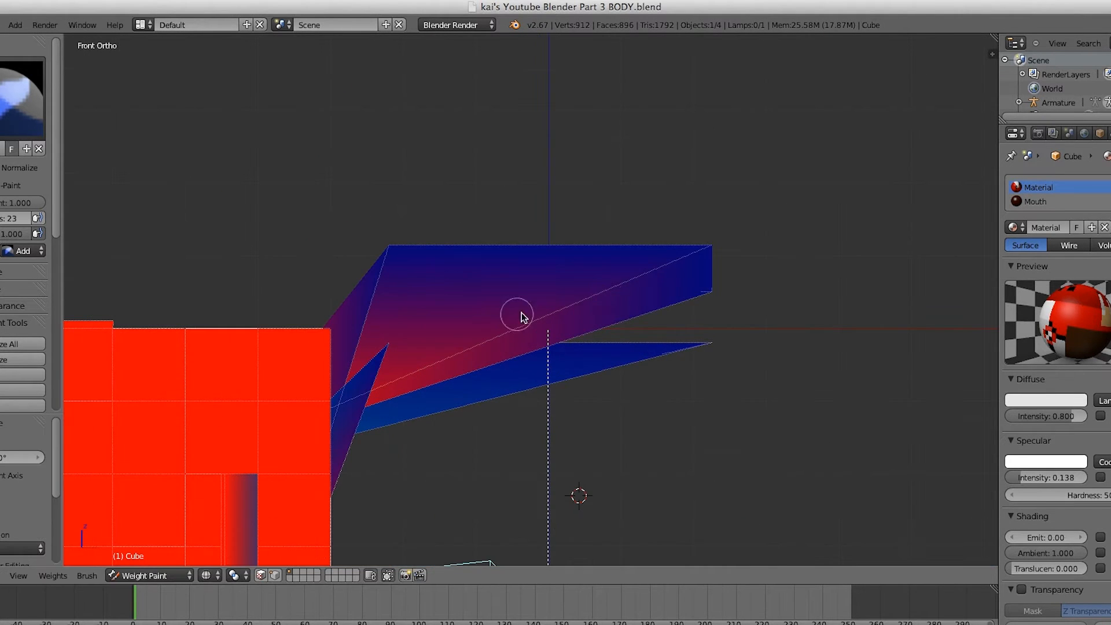
drag(656, 408, 704, 402)
drag(429, 283, 417, 205)
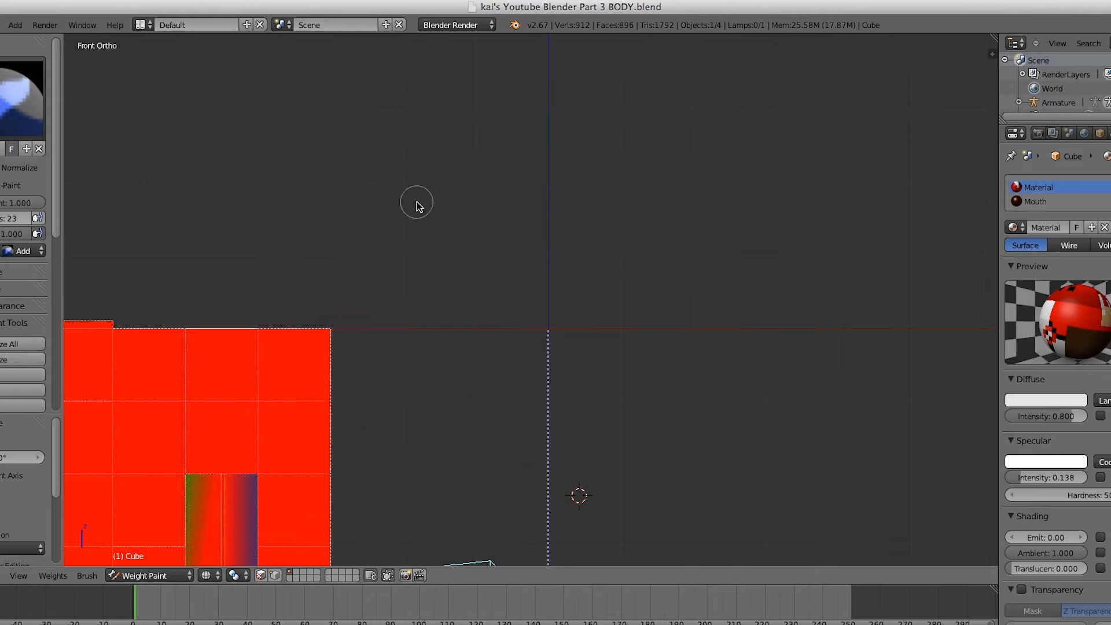
key(r)
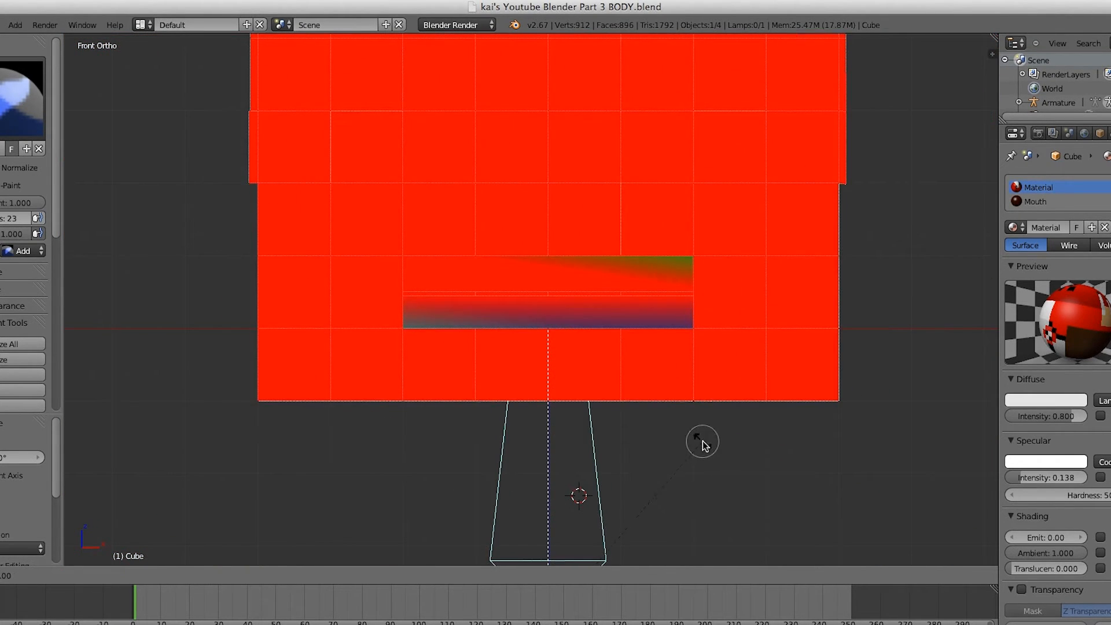
click(705, 442)
Examine the lower teeth from several angles for areas that still need head bone weight.
middle_drag(596, 280, 694, 257)
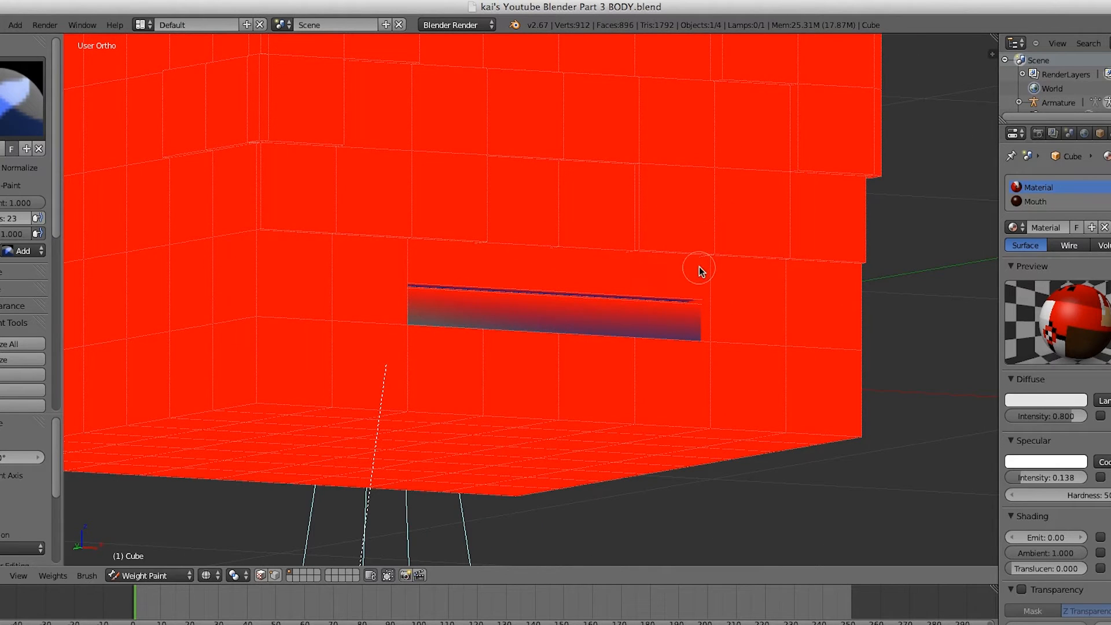
middle_drag(692, 331, 694, 302)
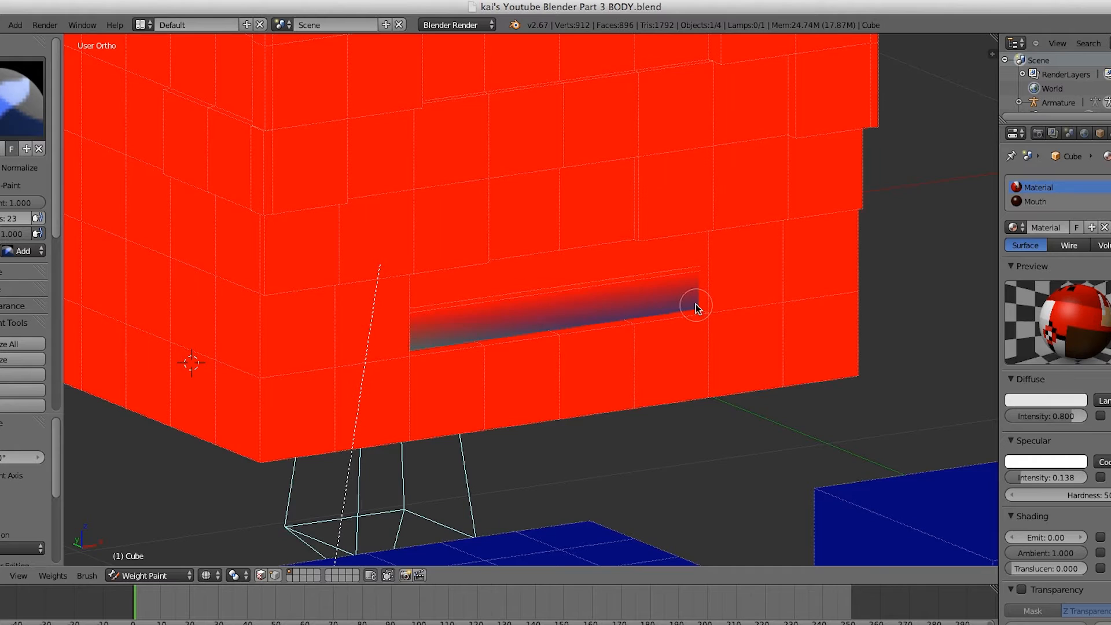
scroll(696, 304, up, 5)
mouse_move(913, 312)
shift+middle_down()
mouse_move(745, 317)
mouse_move(743, 273)
shift+middle_up()
scroll(730, 262, down, 4)
shift+middle_drag(605, 264, 436, 311)
scroll(436, 311, up, 4)
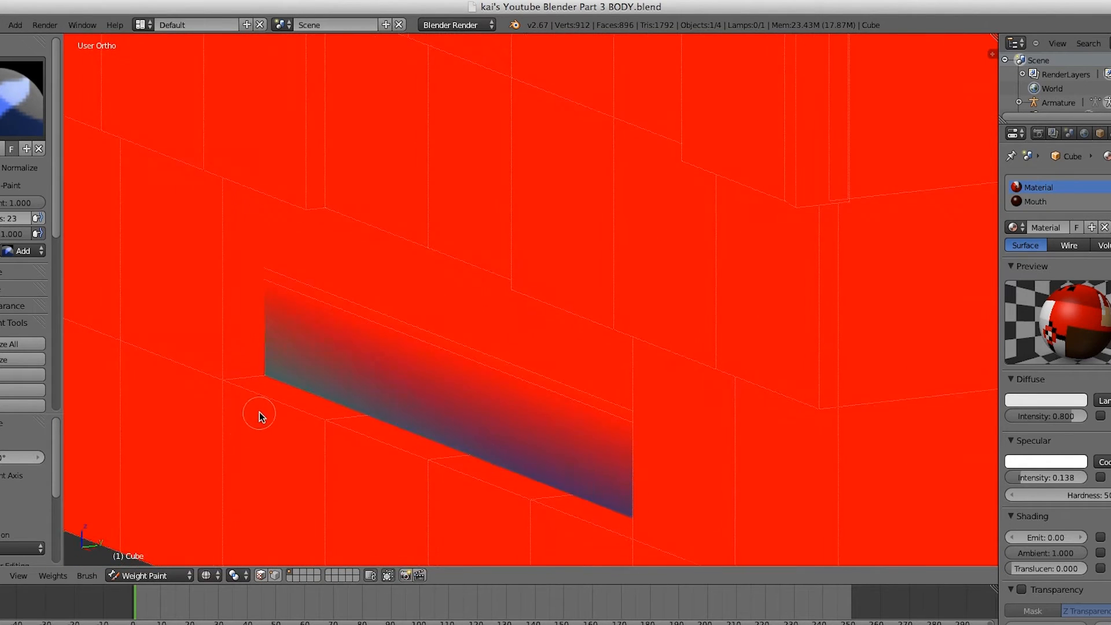
shift+middle_drag(261, 414, 311, 348)
middle_drag(794, 428, 913, 439)
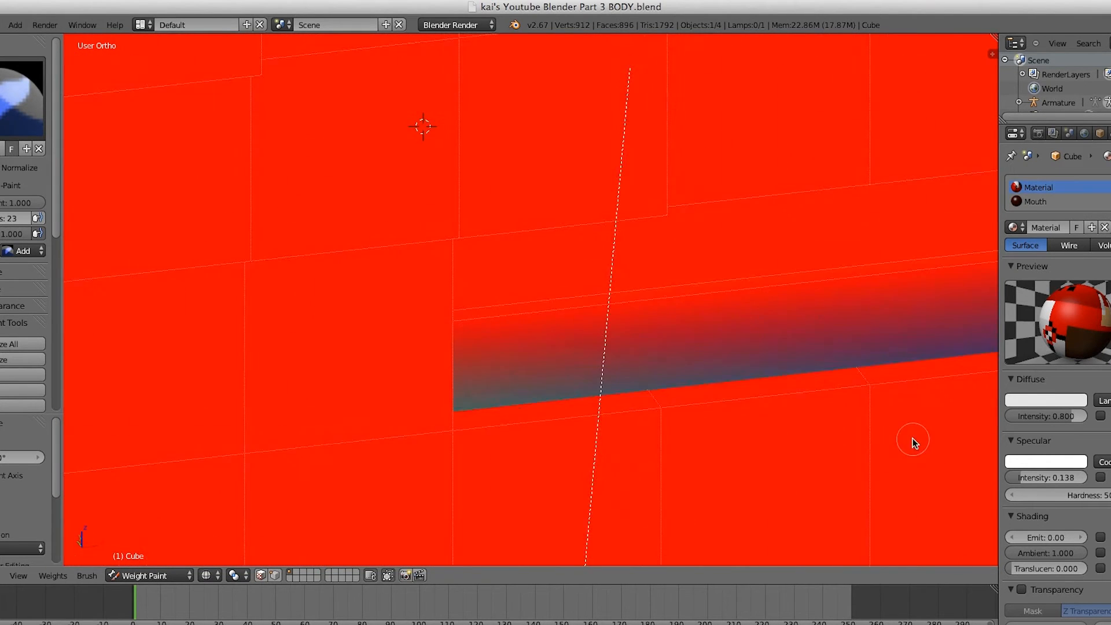
scroll(892, 421, down, 4)
key(KP_1)
scroll(845, 403, down, 4)
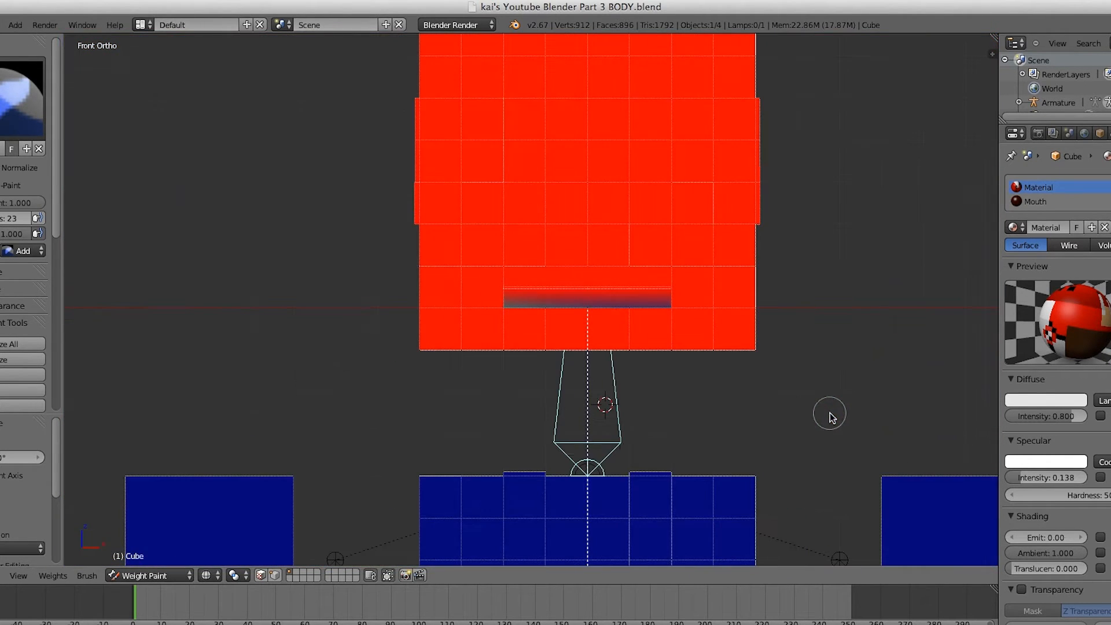
Test-rotate the head bone and paint more head bone weight onto the end corner of the lower teeth.
key(r)
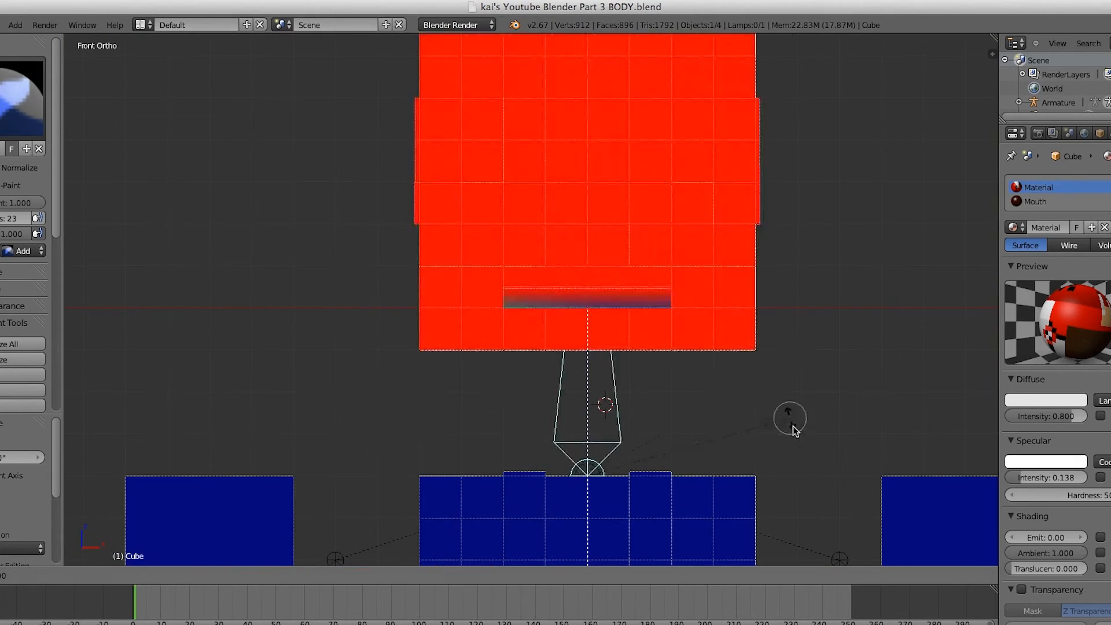
click(695, 515)
scroll(710, 253, up, 3)
shift+middle_drag(711, 253, 443, 268)
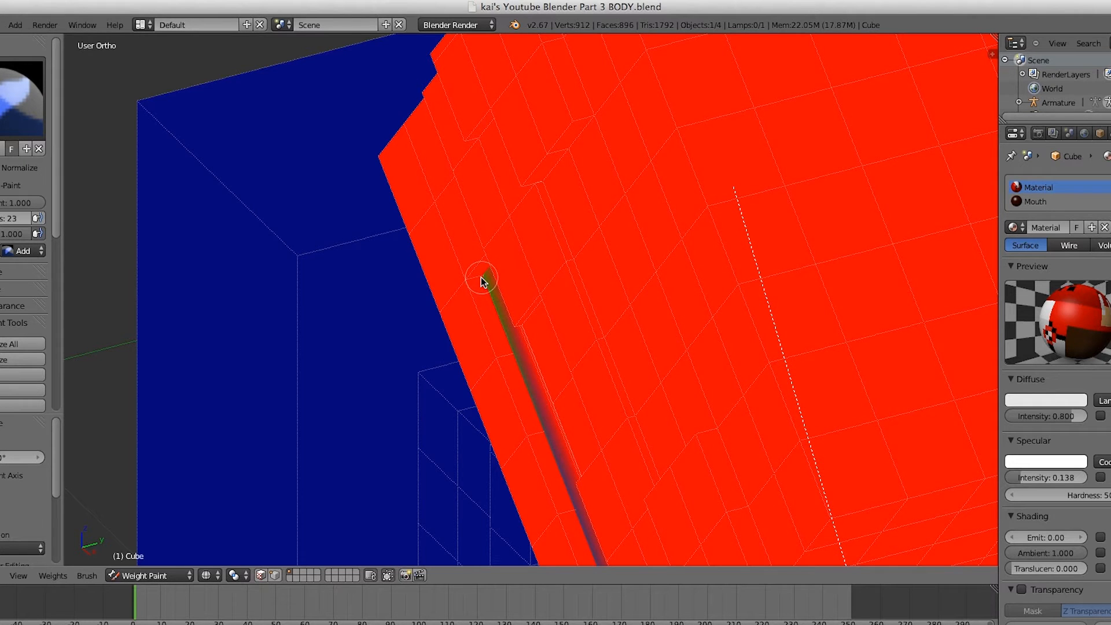
scroll(481, 276, up, 2)
middle_drag(634, 343, 491, 263)
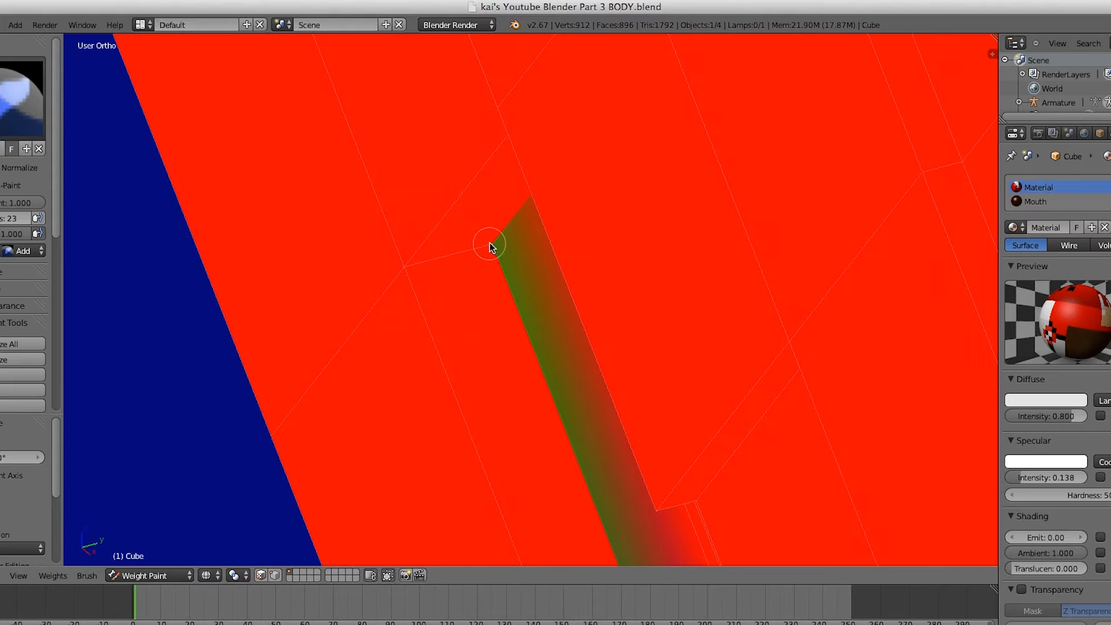
key(KP_1)
scroll(531, 169, down, 4)
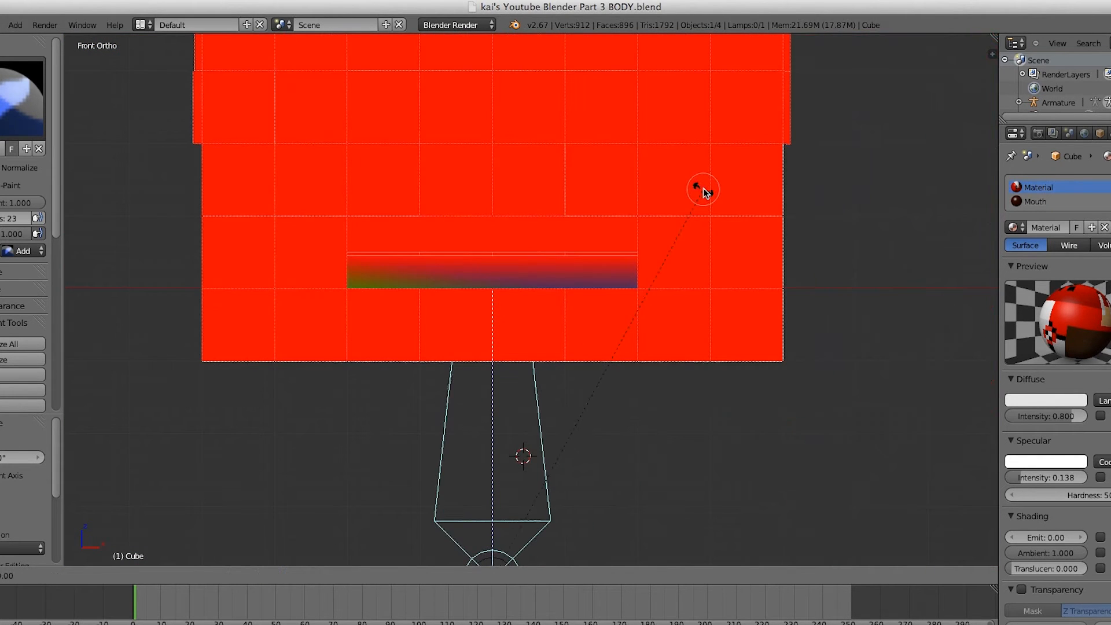
scroll(666, 282, down, 2)
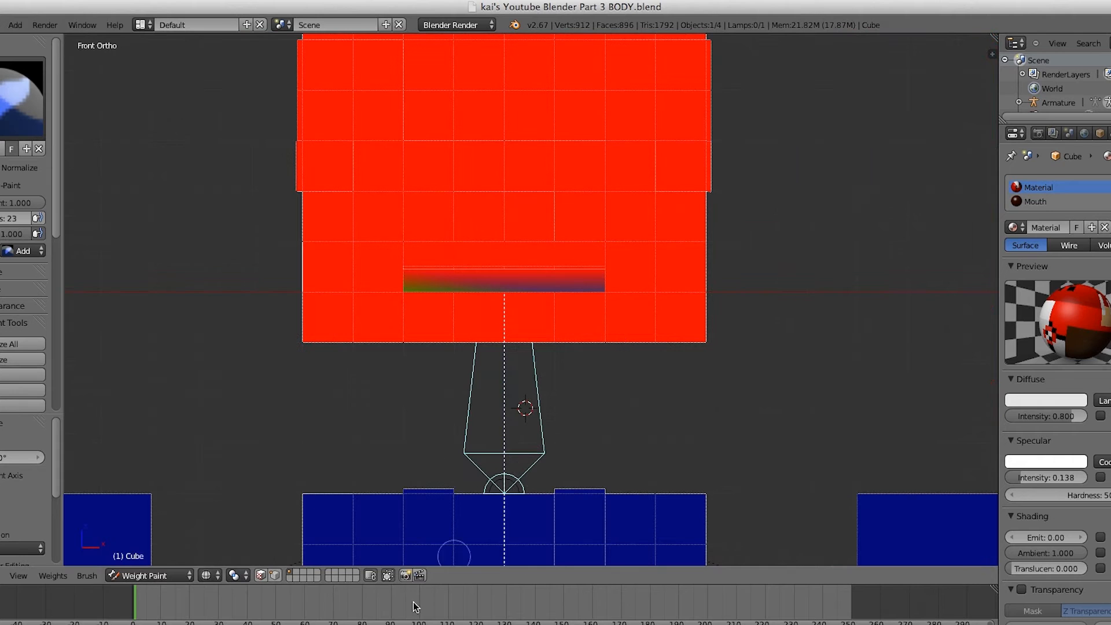
Return the mesh to Object Mode and test-rotate the head bone to check that the teeth follow, leaving the head upright.
click(139, 574)
click(138, 569)
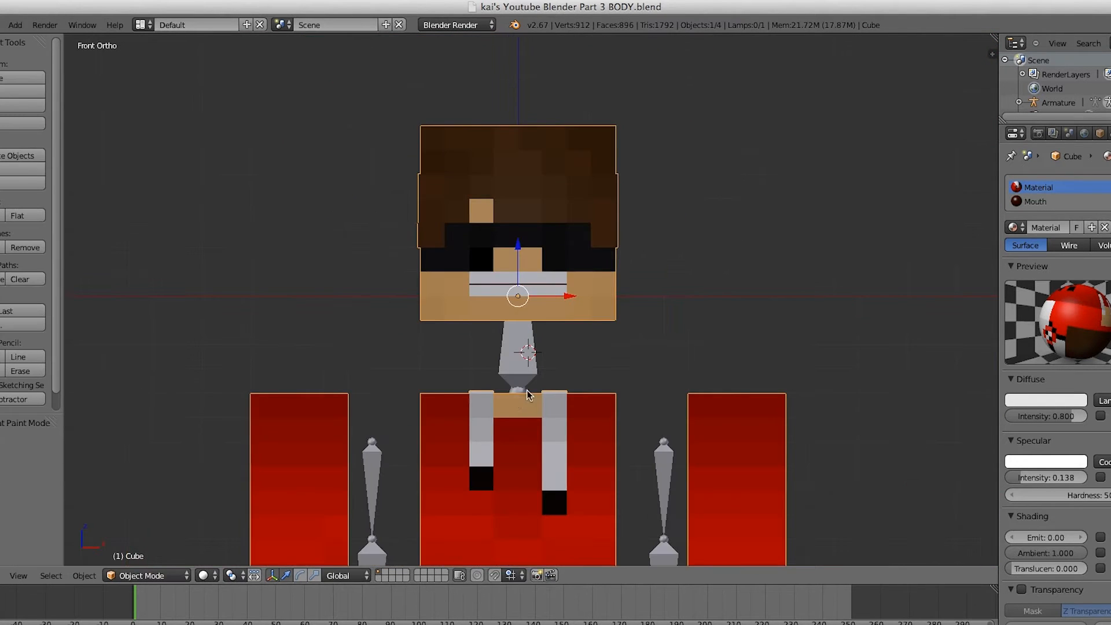
key(r)
click(582, 353)
key(ctrl+z)
right_click(514, 355)
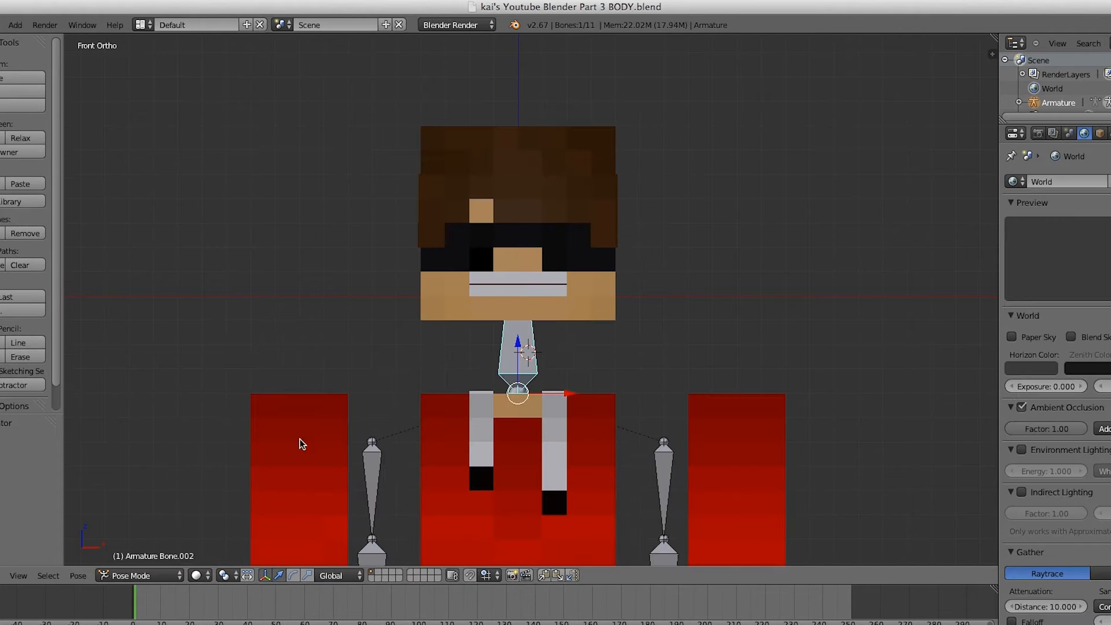
key(r)
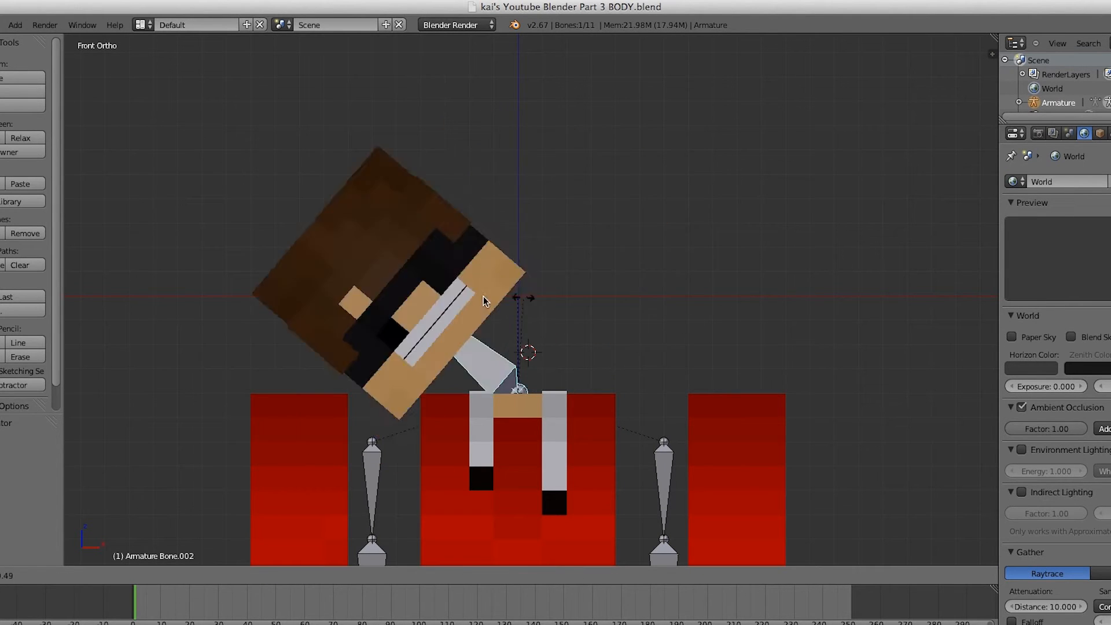
right_click(599, 279)
Leave Pose Mode and select the character mesh in Object Mode.
scroll(597, 287, up, 3)
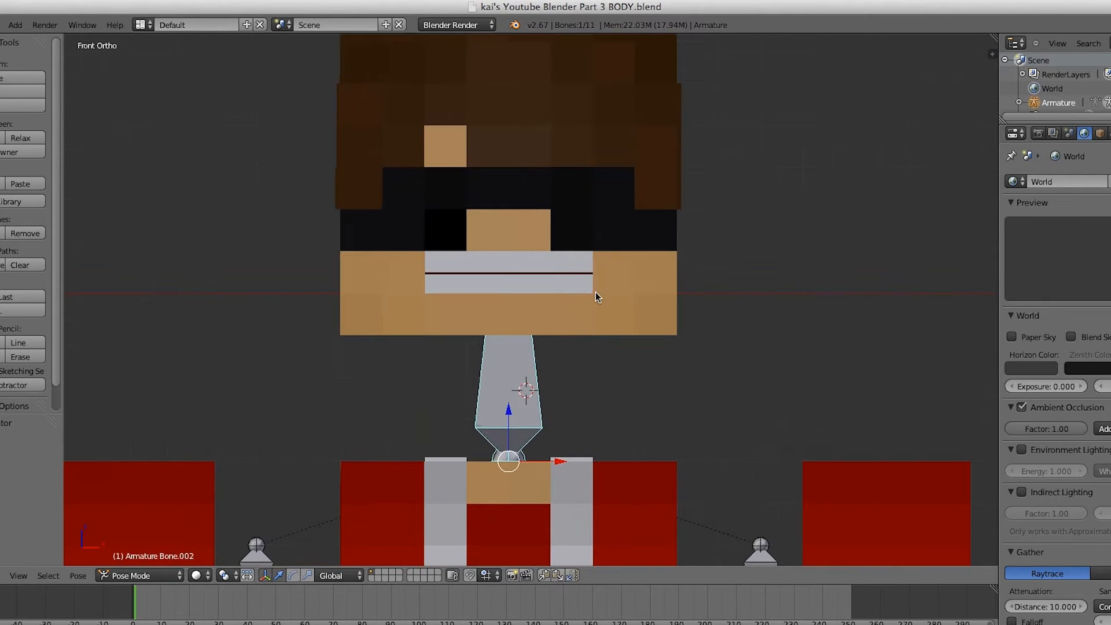
key(ctrl+Tab)
right_click(605, 296)
scroll(608, 298, up, 3)
scroll(609, 298, down, 5)
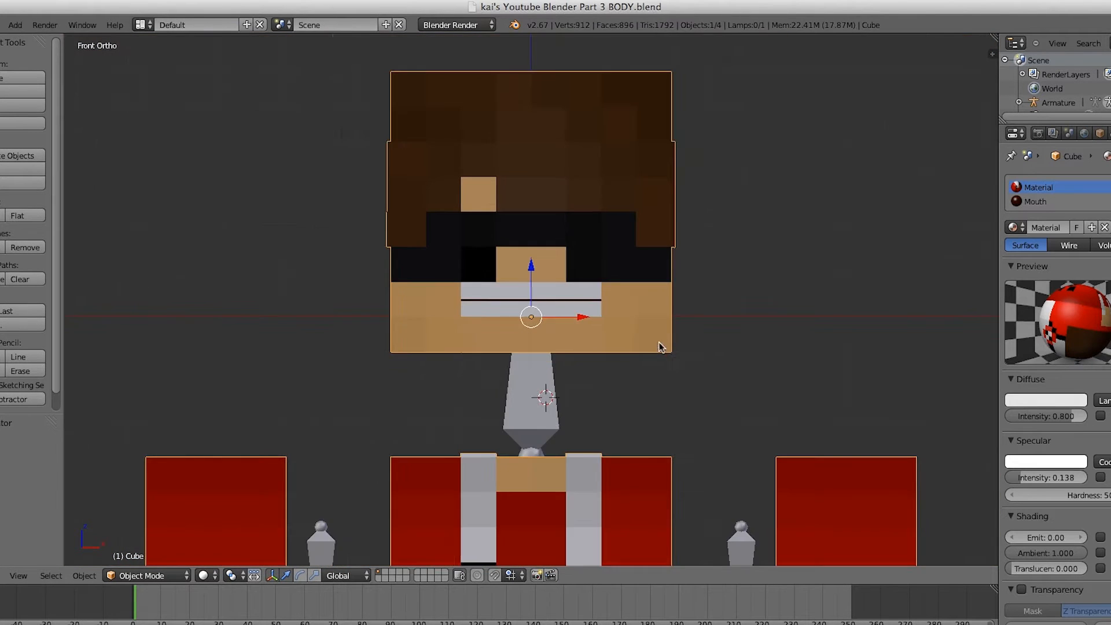
Examine the mouth recess and both rows of teeth up close from several angles.
middle_drag(662, 345, 624, 373)
scroll(623, 374, up, 2)
scroll(606, 359, up, 4)
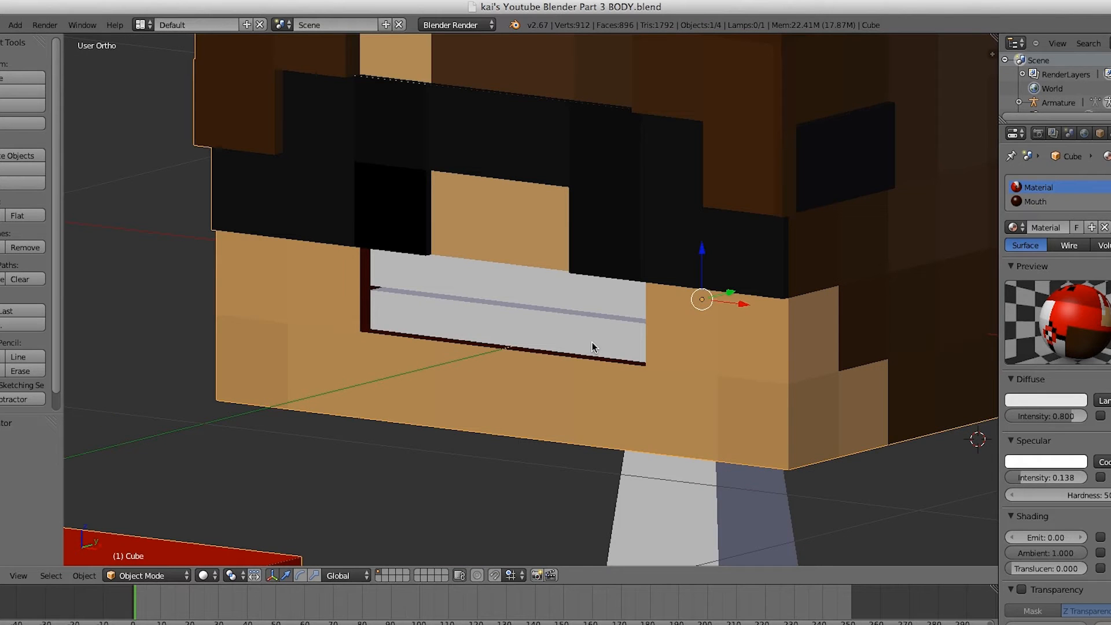
scroll(592, 348, down, 3)
scroll(539, 343, up, 2)
middle_drag(595, 351, 711, 329)
middle_drag(761, 339, 667, 323)
scroll(647, 324, up, 3)
scroll(605, 377, down, 2)
scroll(550, 318, up, 5)
scroll(557, 314, down, 4)
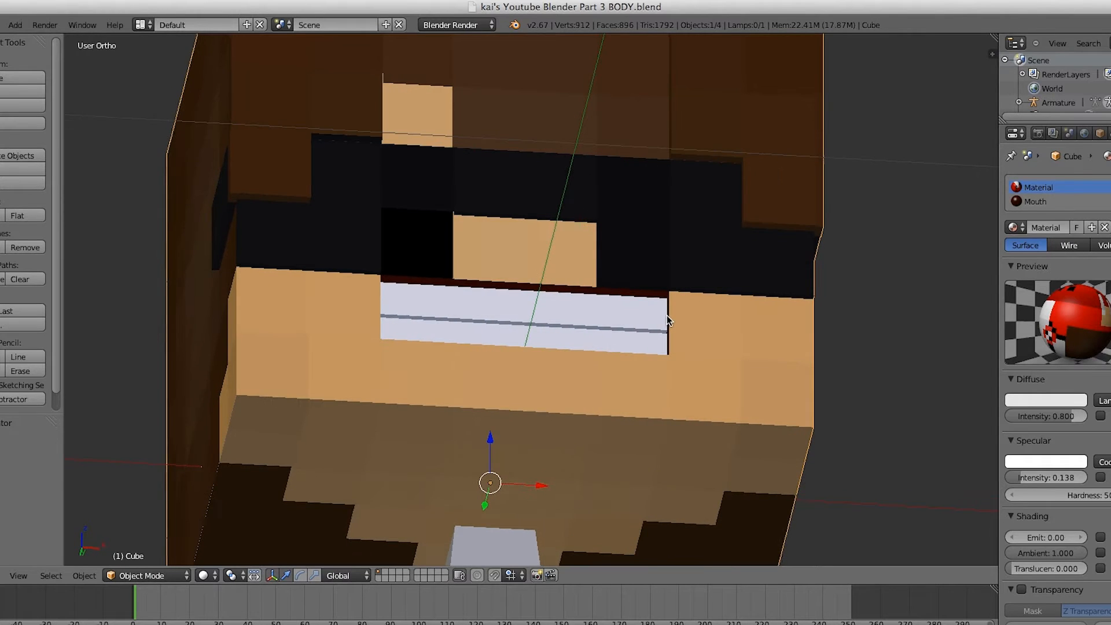
scroll(679, 304, up, 5)
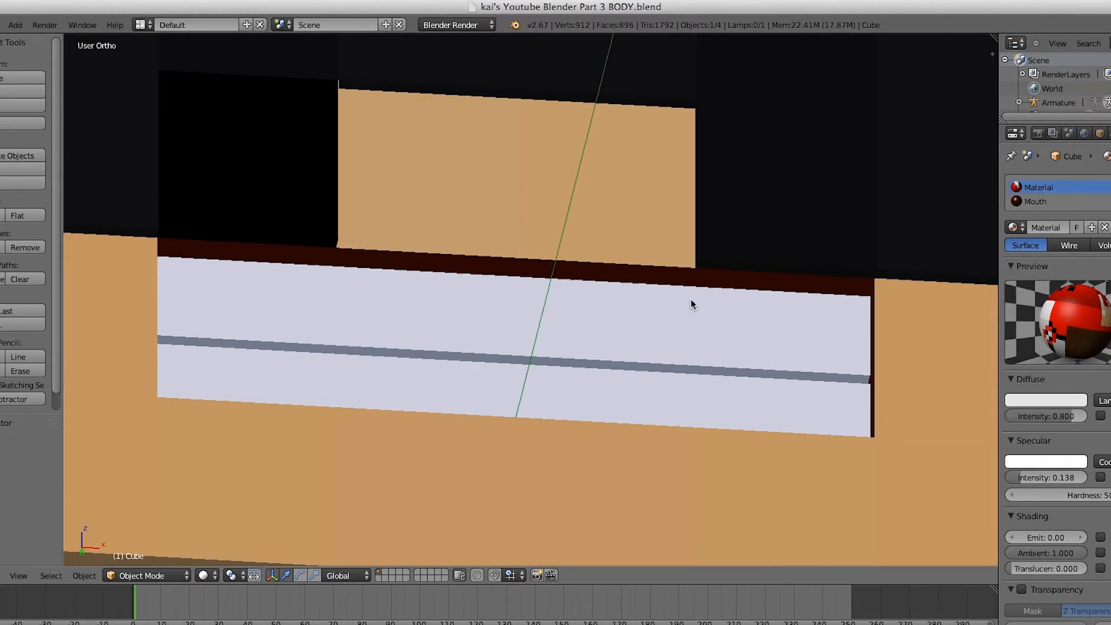
middle_drag(689, 299, 642, 283)
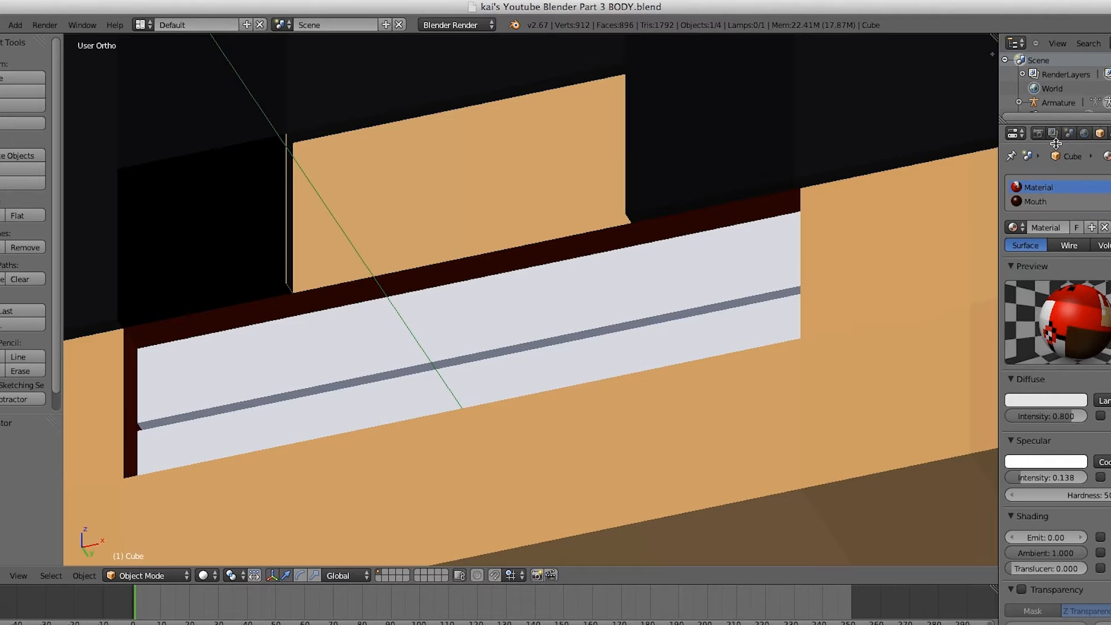
scroll(753, 243, down, 6)
scroll(752, 246, up, 2)
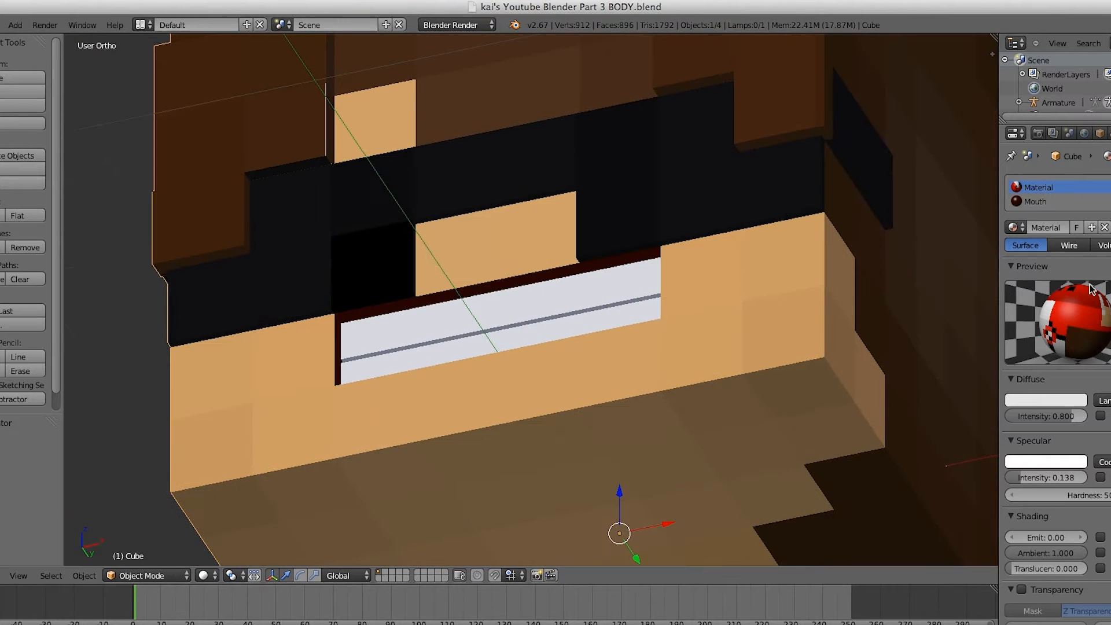
Add a Basis shape key and a second shape key named "Mouth Open Closed" to the character mesh.
click(1110, 134)
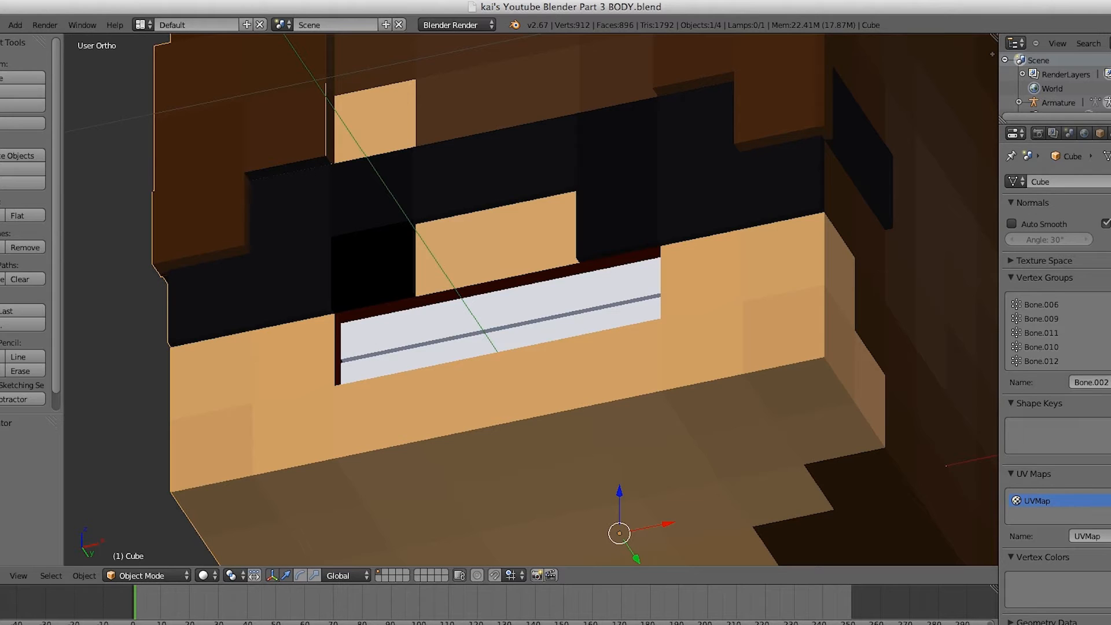
click(1110, 424)
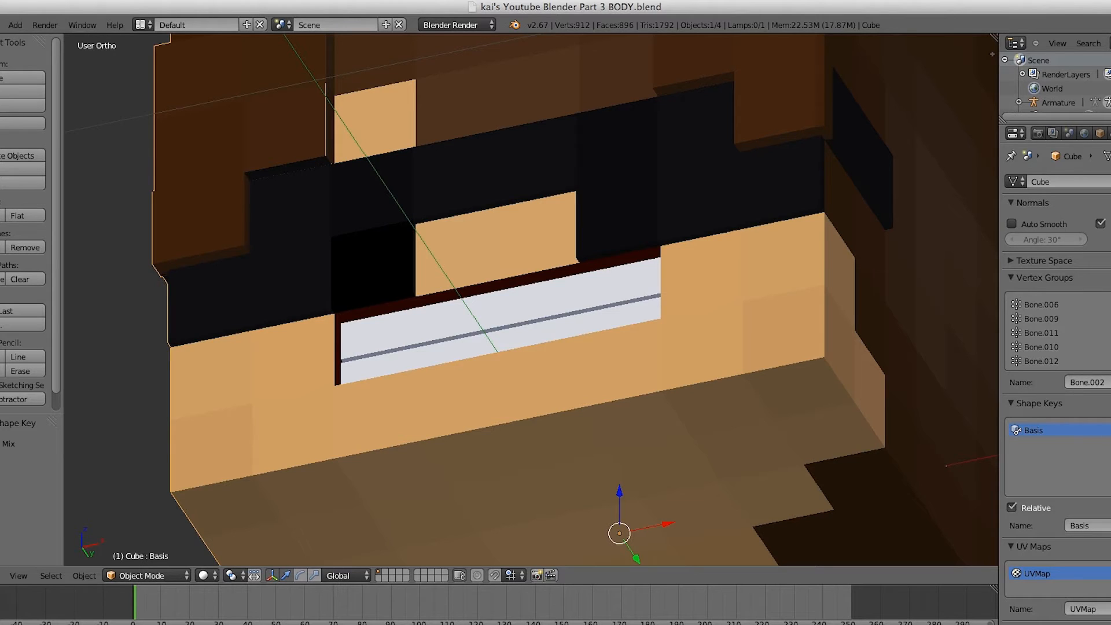
click(1110, 429)
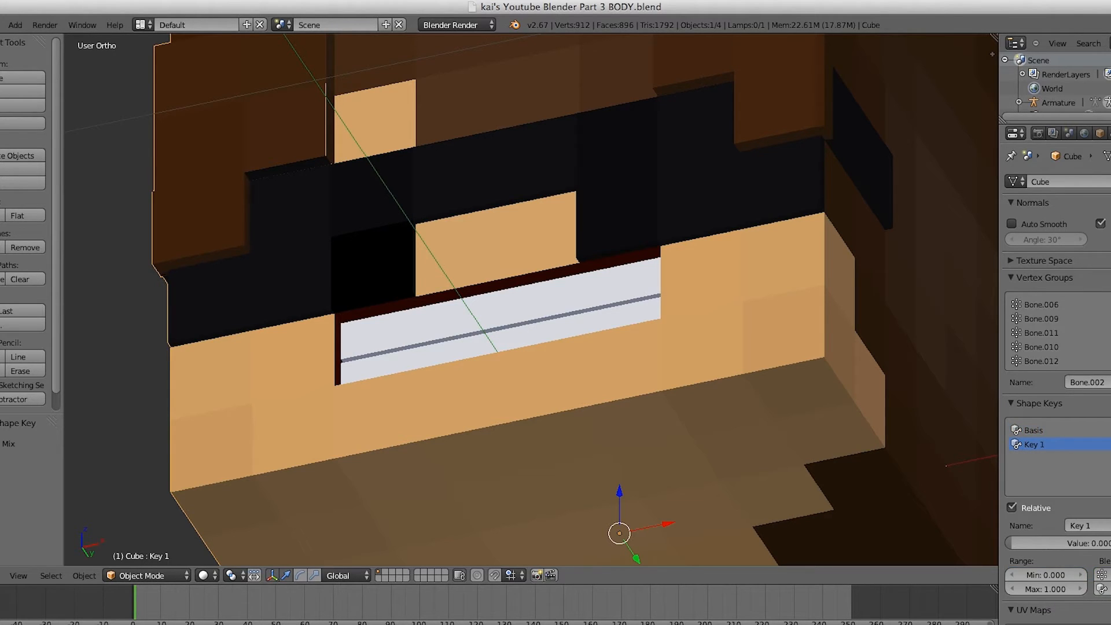
click(1097, 525)
text(M)
key(Return)
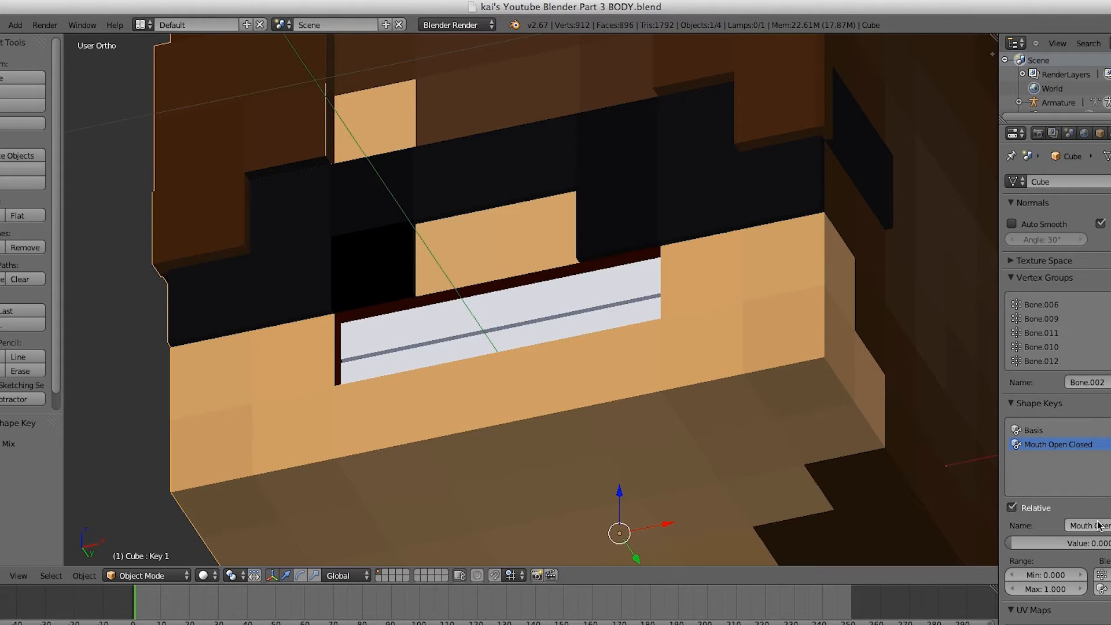
With the Mouth Open Closed shape key active, select the end face of the mouth recess's ceiling in Edit Mode.
scroll(445, 222, up, 3)
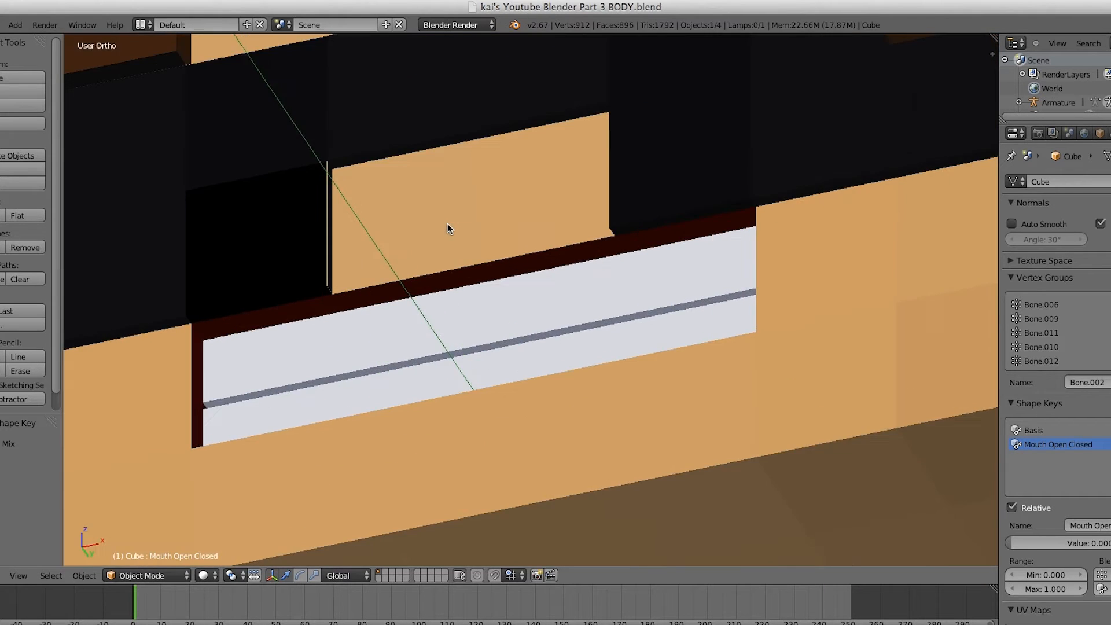
key(Tab)
key(z)
key(z)
right_click(260, 323)
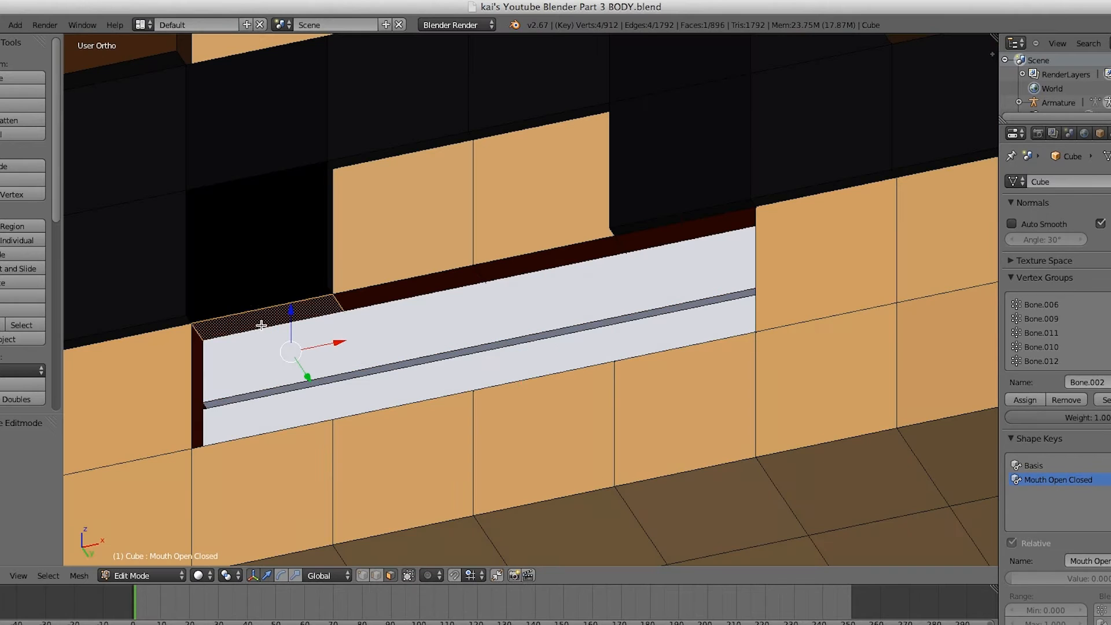
scroll(408, 296, down, 4)
scroll(408, 296, up, 4)
key(Tab)
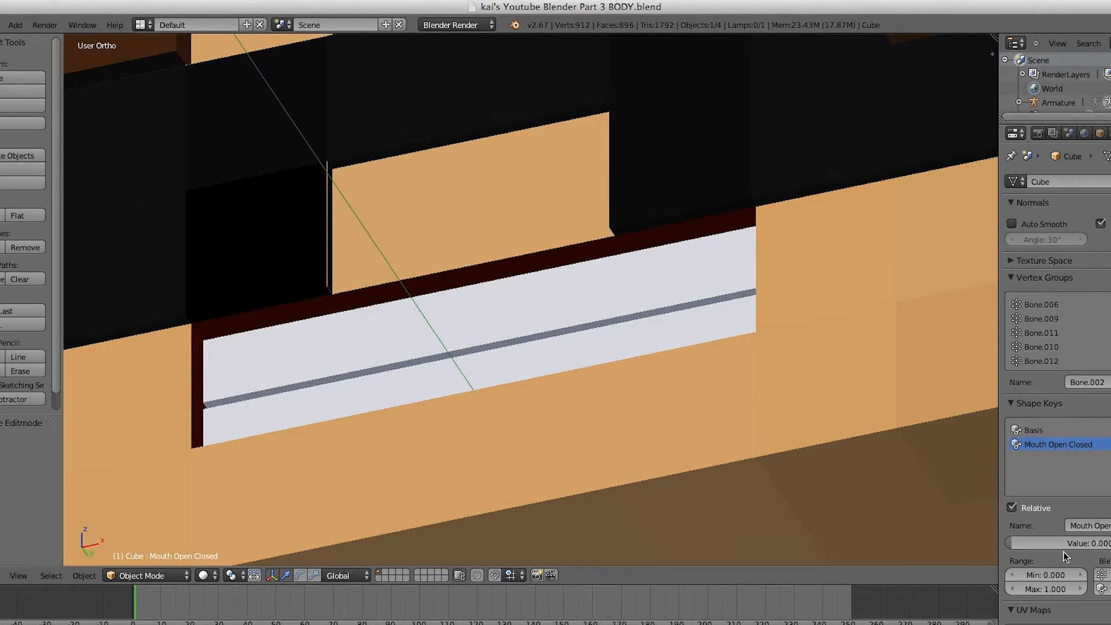
Examine the mouth and teeth up close in Object Mode and Edit Mode, in solid and wireframe display.
scroll(532, 359, down, 5)
scroll(532, 359, up, 4)
middle_drag(532, 351, 529, 401)
scroll(544, 371, up, 3)
scroll(550, 379, down, 2)
scroll(544, 385, down, 1)
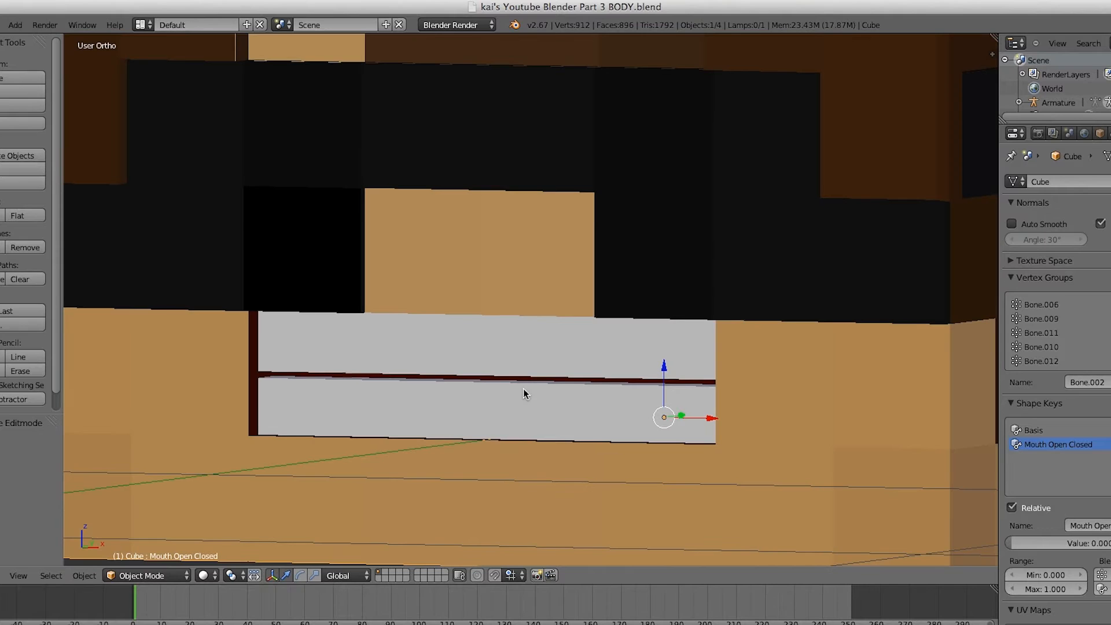
key(Tab)
key(z)
scroll(505, 399, up, 2)
scroll(507, 401, down, 1)
scroll(507, 401, down, 2)
key(z)
scroll(506, 398, up, 1)
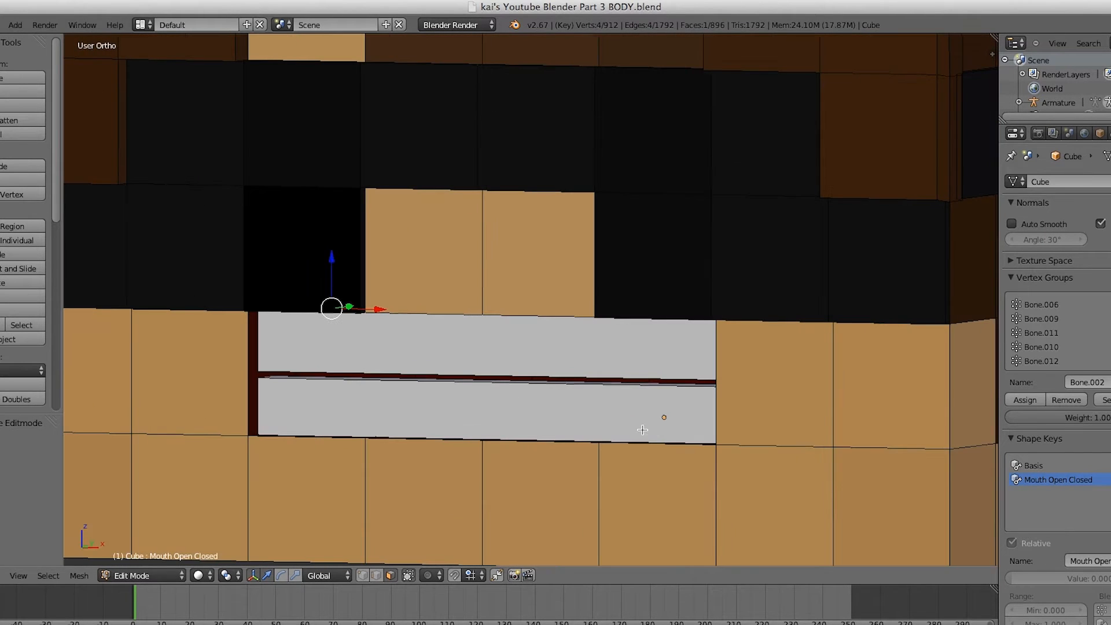
Try lowering the selected mouth ceiling face in the shape key, test the key's value, and undo the move.
middle_drag(801, 508, 793, 392)
scroll(700, 408, down, 4)
middle_drag(783, 453, 701, 515)
drag(436, 254, 443, 295)
key(Tab)
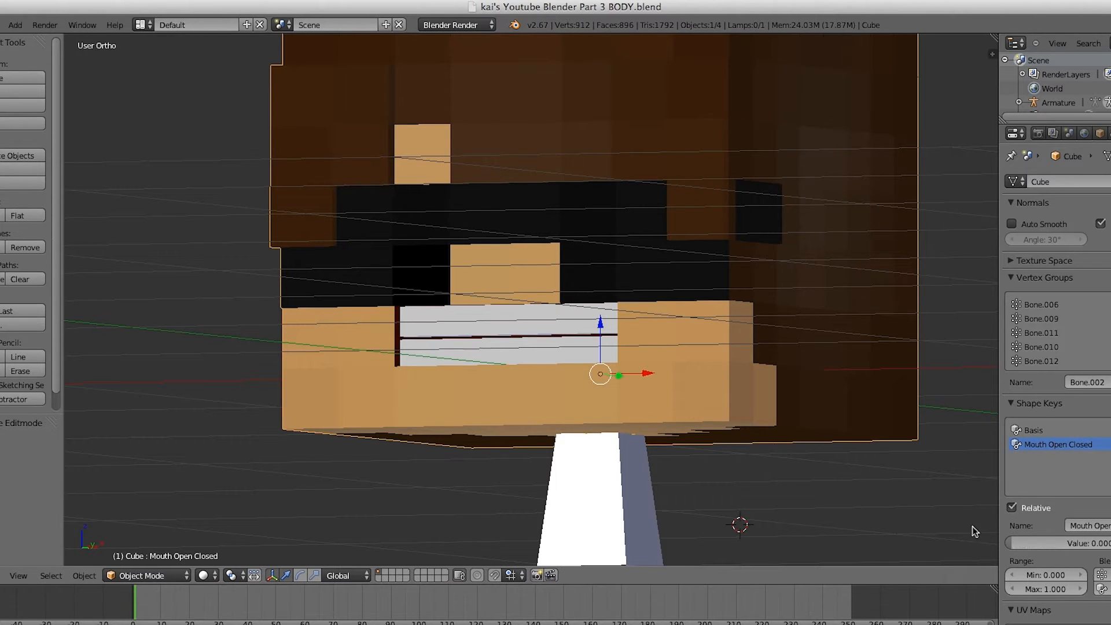
drag(1036, 542, 1010, 543)
key(Tab)
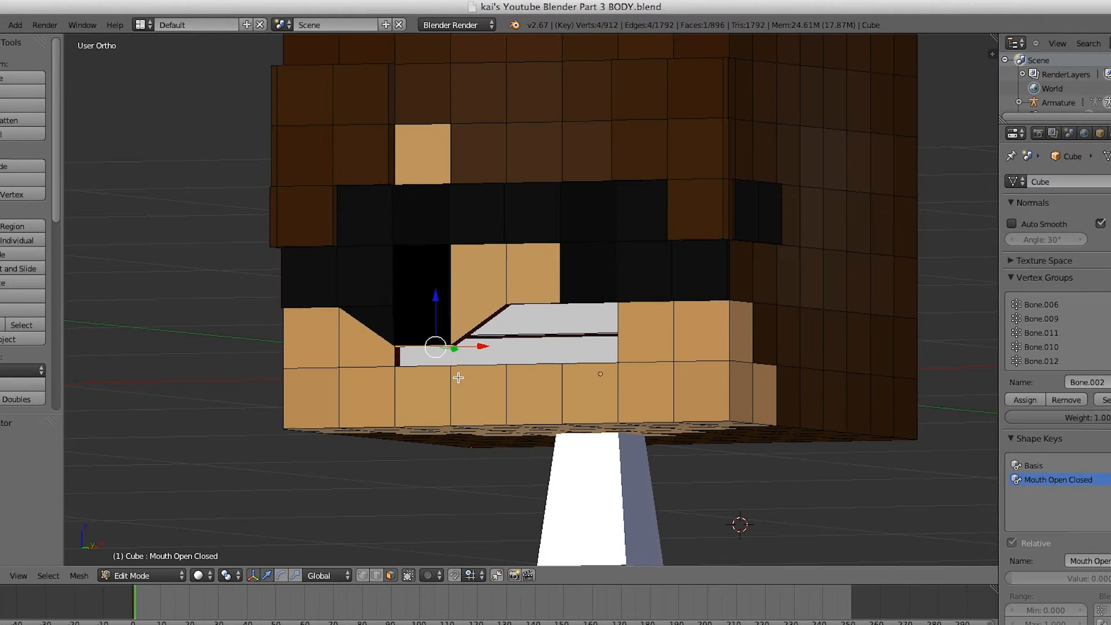
key(ctrl+z)
Select all four ceiling faces of the mouth recess and extrude them down 0.05 in front view to cover the upper teeth.
scroll(457, 377, up, 4)
scroll(457, 377, down, 1)
middle_drag(458, 377, 436, 291)
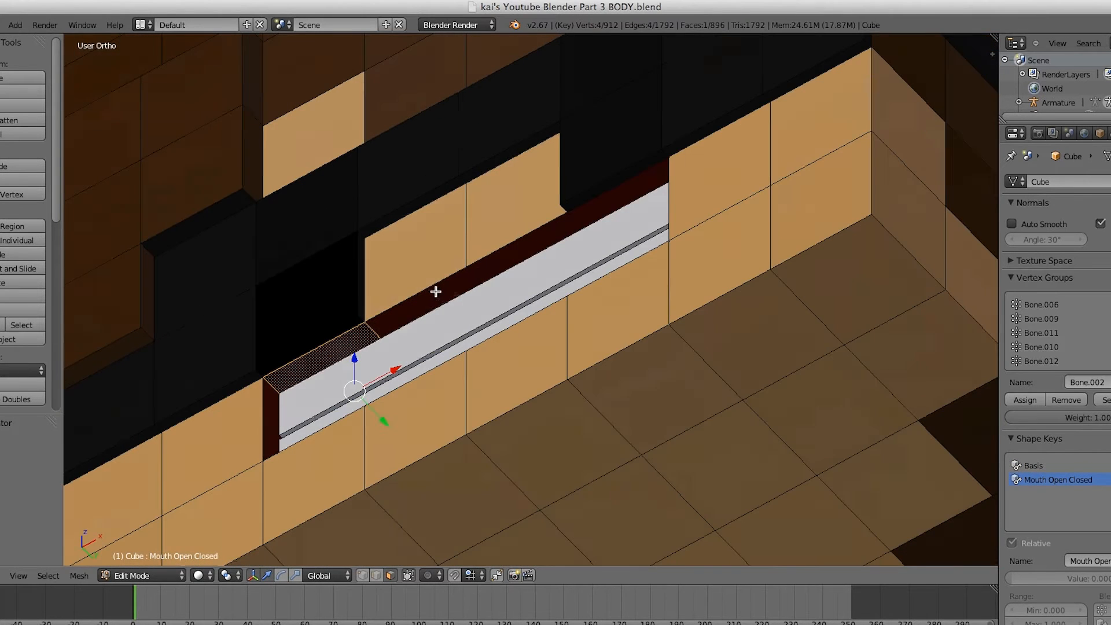
shift+right_click(405, 311)
shift+right_click(482, 260)
shift+right_click(615, 205)
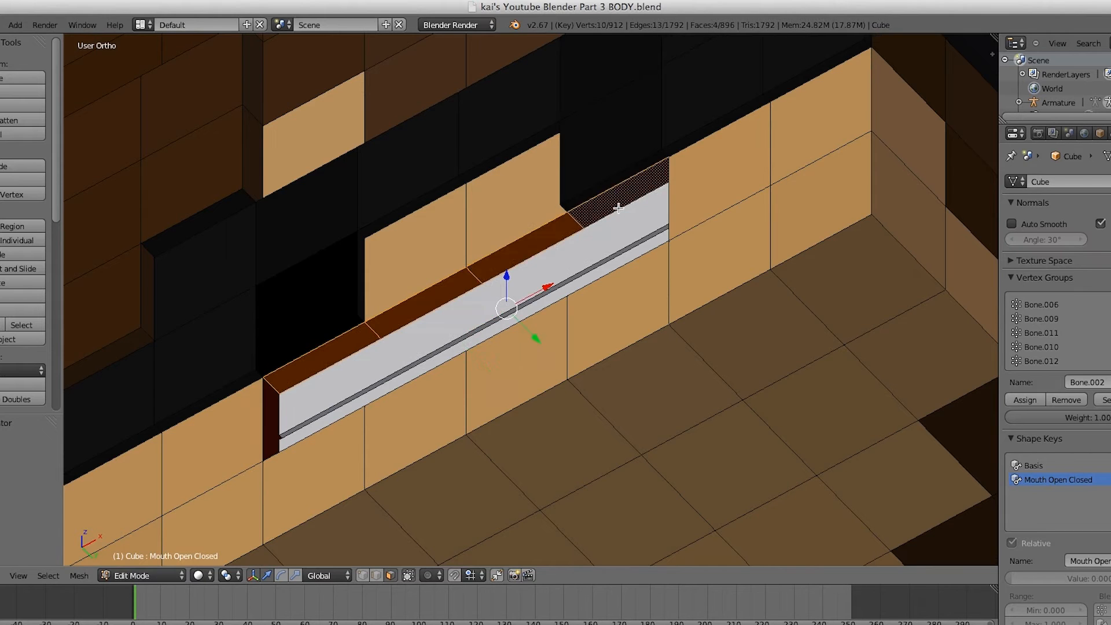
scroll(631, 223, up, 2)
scroll(685, 229, down, 2)
key(KP_1)
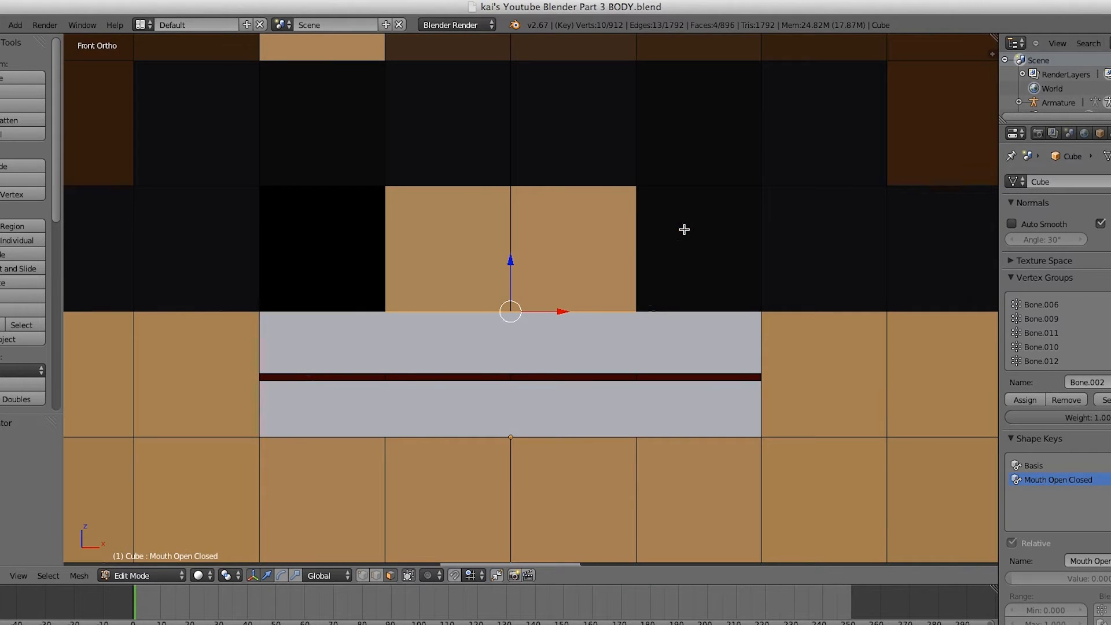
key(g)
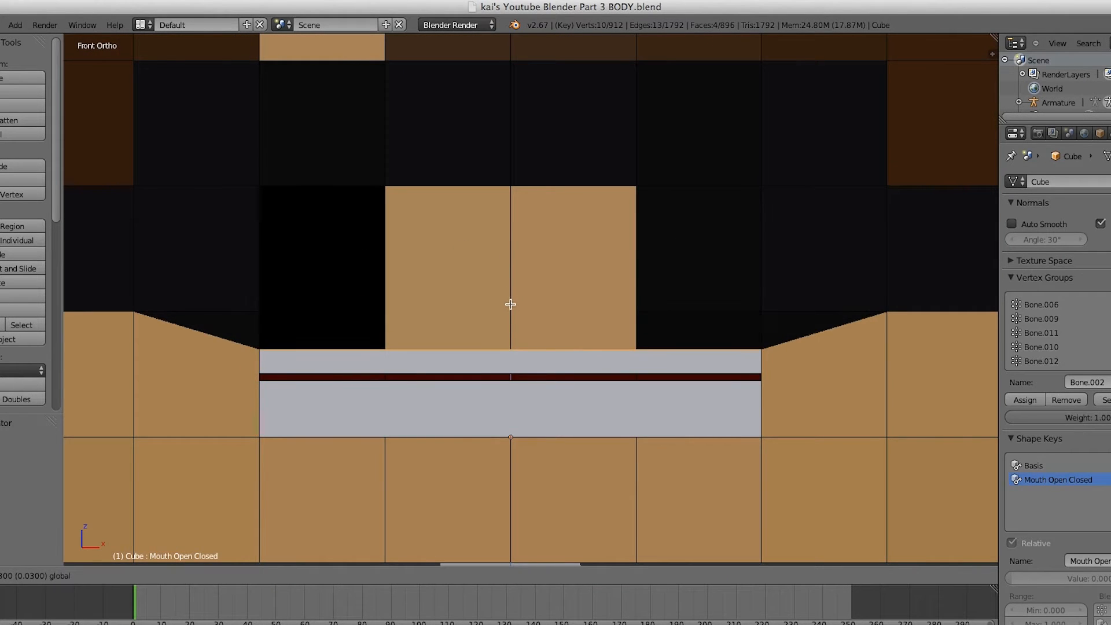
right_click(510, 317)
key(e)
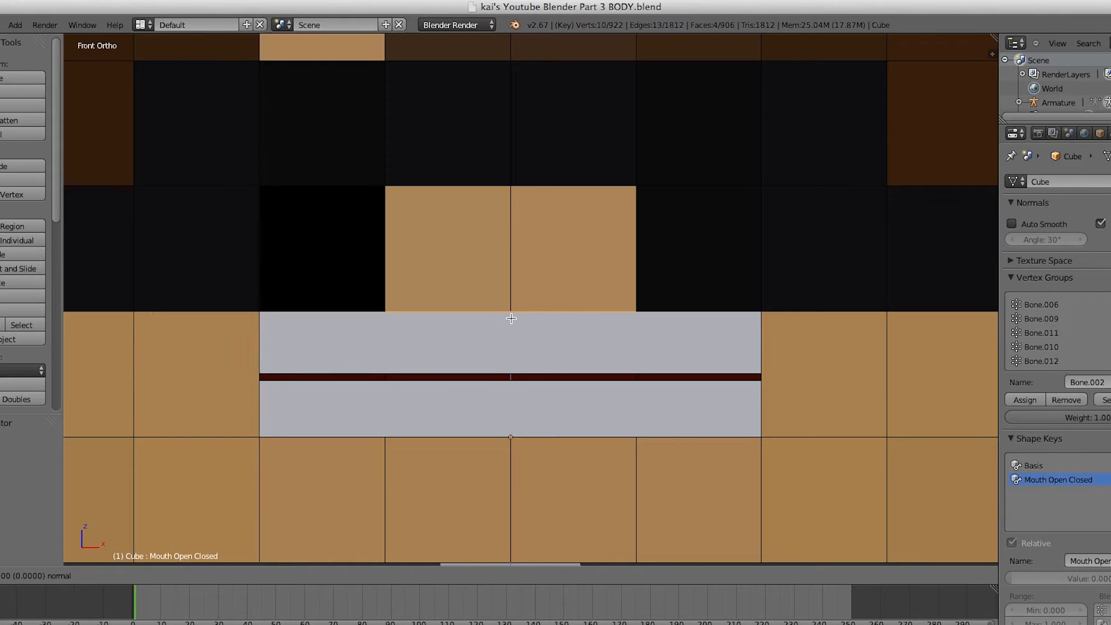
click(518, 386)
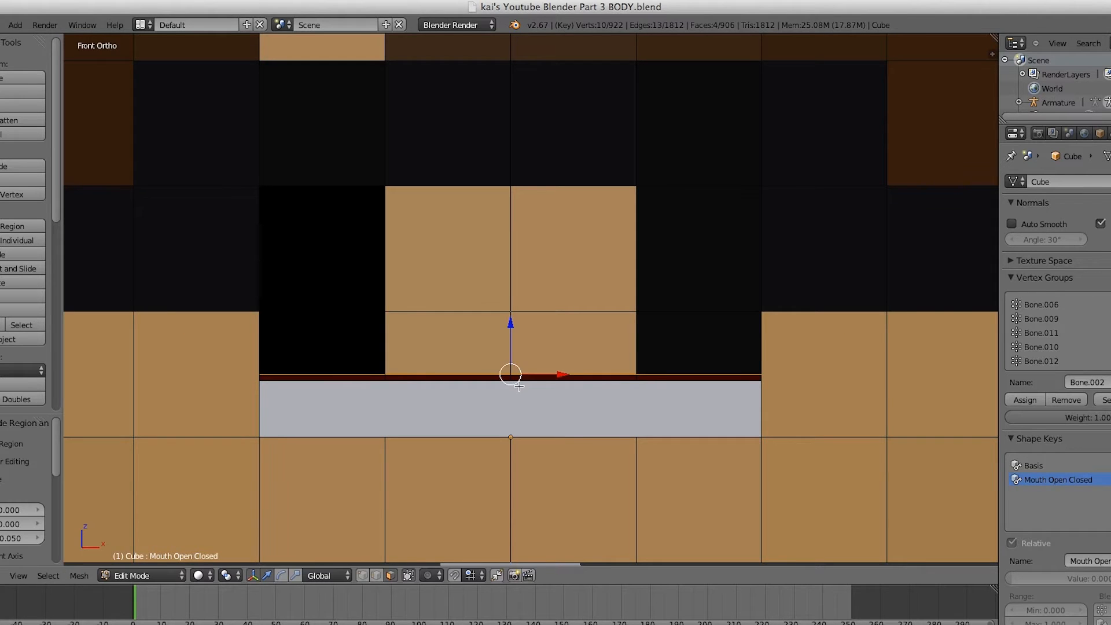
Select all four floor faces of the mouth recess and extrude them up about 0.048 in front view to cover the lower teeth.
scroll(501, 386, up, 1)
key(z)
middle_drag(270, 464, 276, 485)
key(z)
right_click(285, 485)
right_click(290, 478)
shift+right_click(420, 478)
shift+right_click(624, 479)
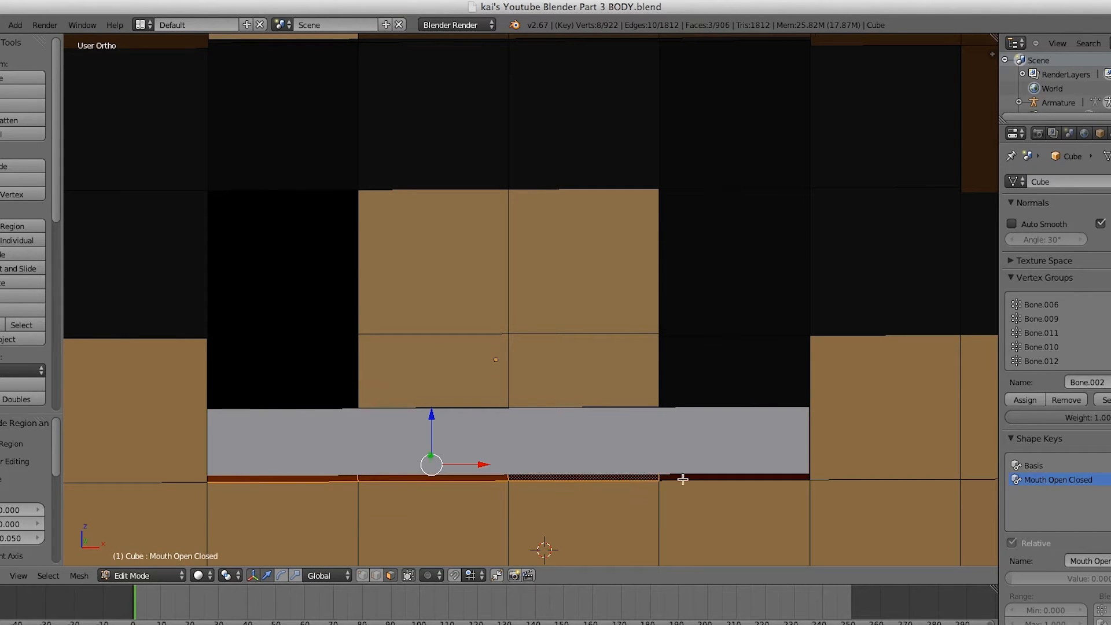
shift+right_click(712, 479)
key(KP_1)
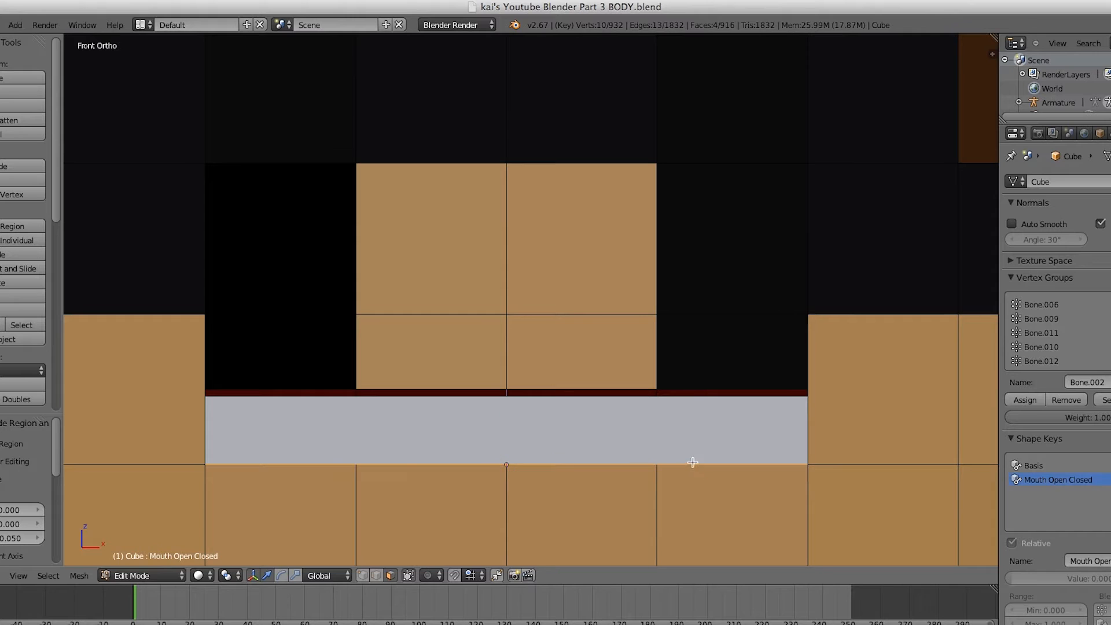
key(e)
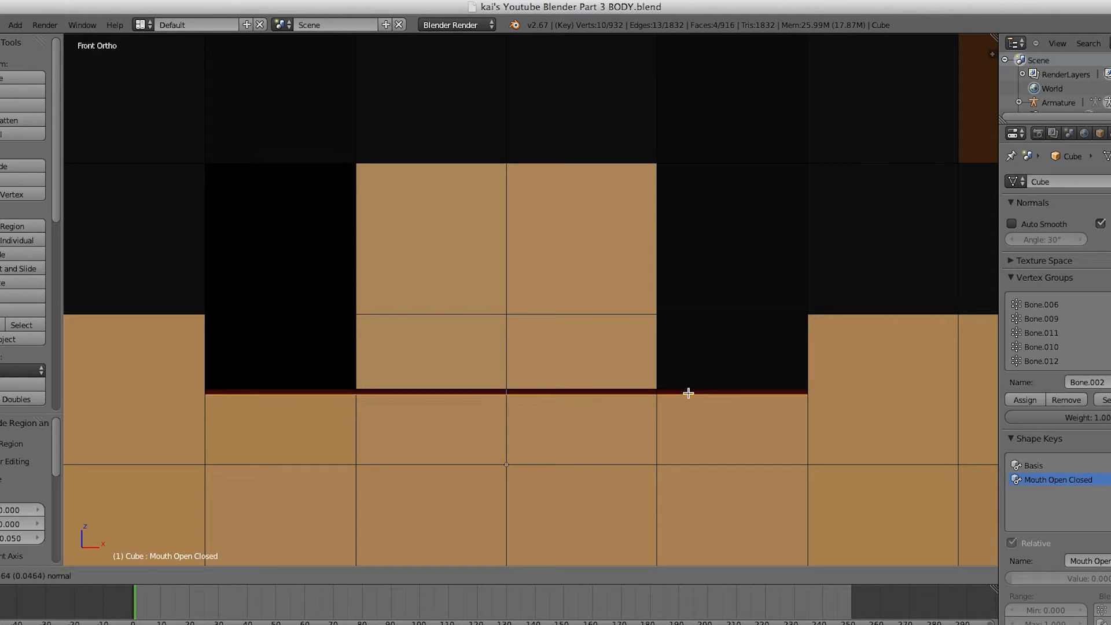
click(688, 391)
Select the two dark faces at the outer ends of the extruded upper lip and open Tutotial Texture.png in the image editor.
right_click(300, 371)
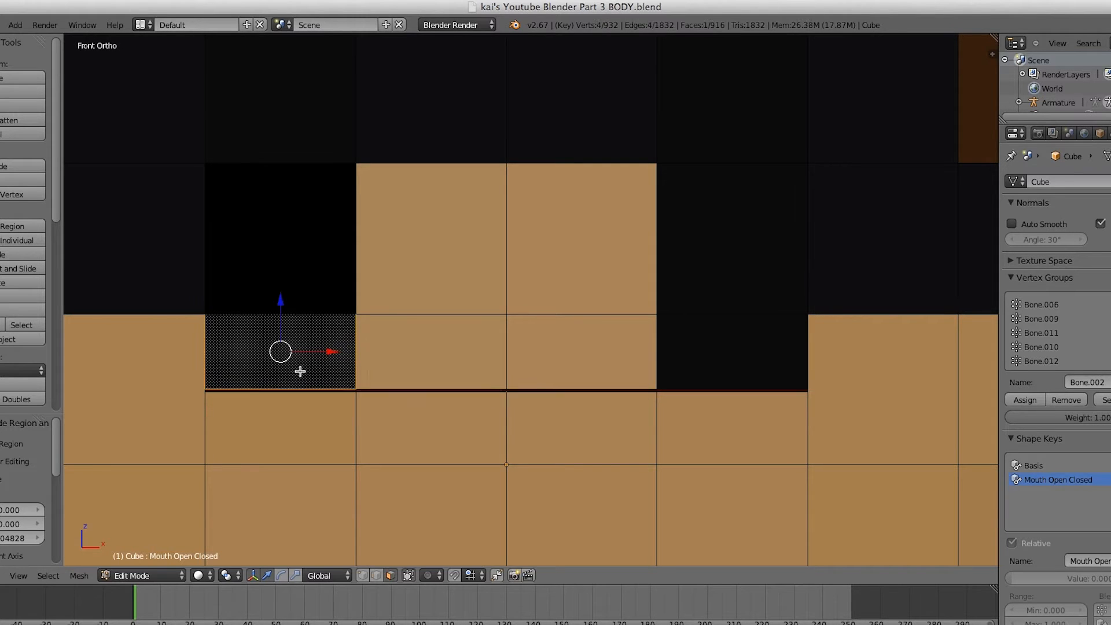
shift+right_click(739, 359)
middle_drag(740, 359, 500, 405)
key(t)
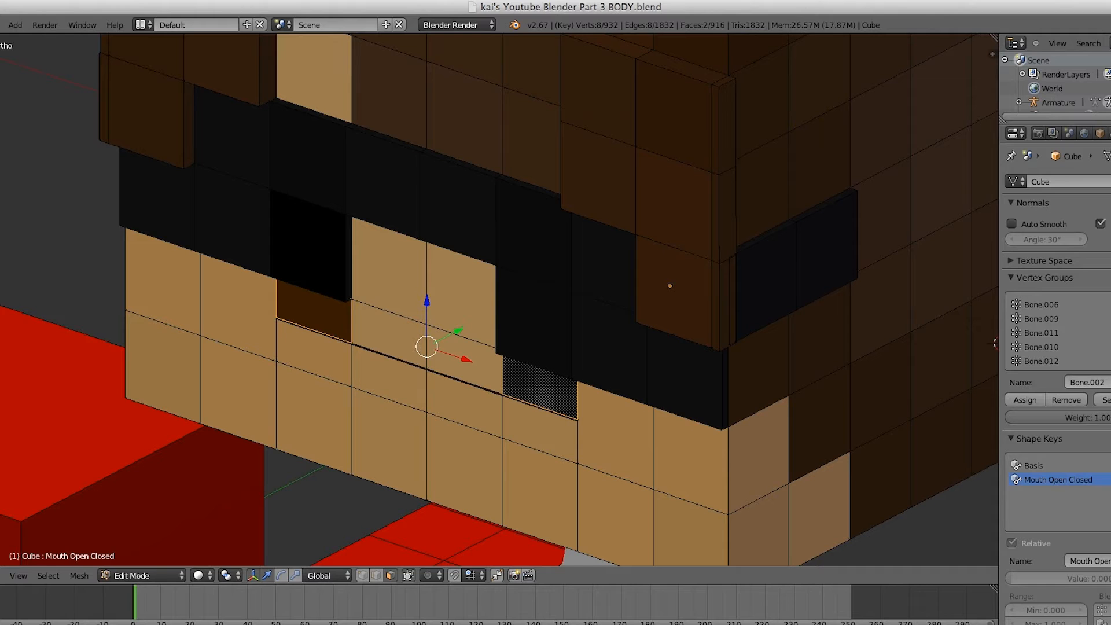
key(F12)
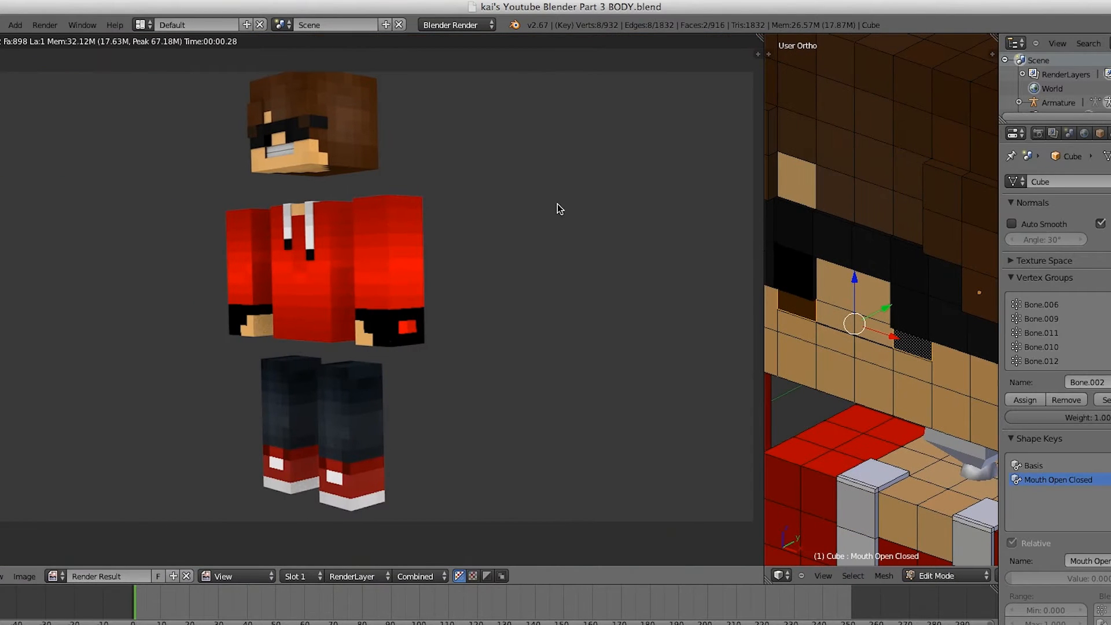
click(54, 577)
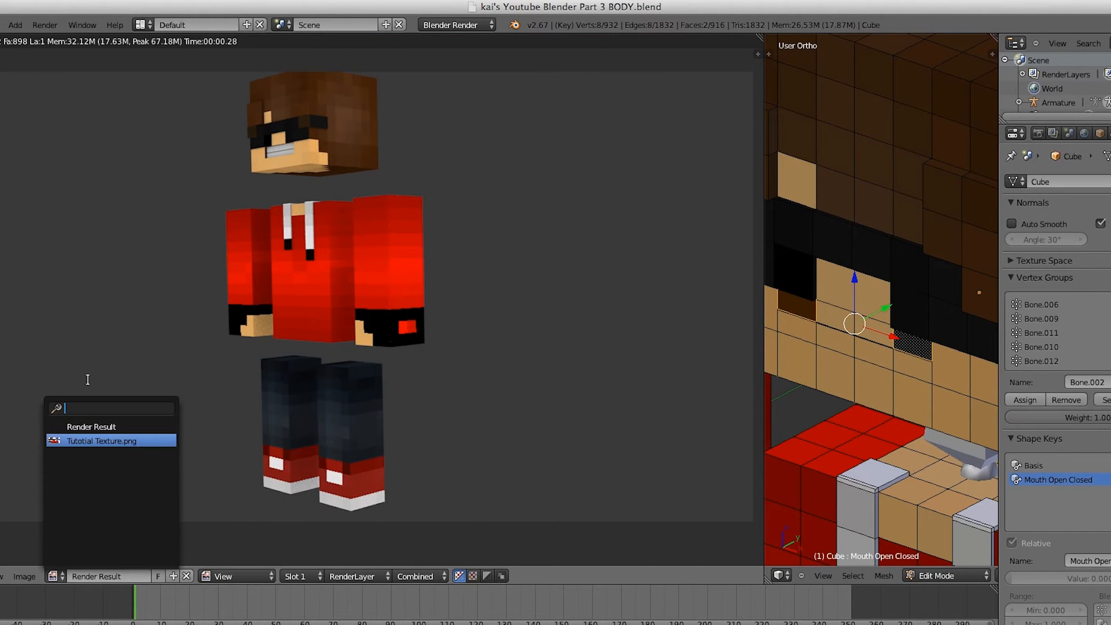
click(100, 437)
Move and scale the two lip faces' UVs onto the skin-coloured face area of the texture, and close the image editor area.
scroll(428, 283, up, 10)
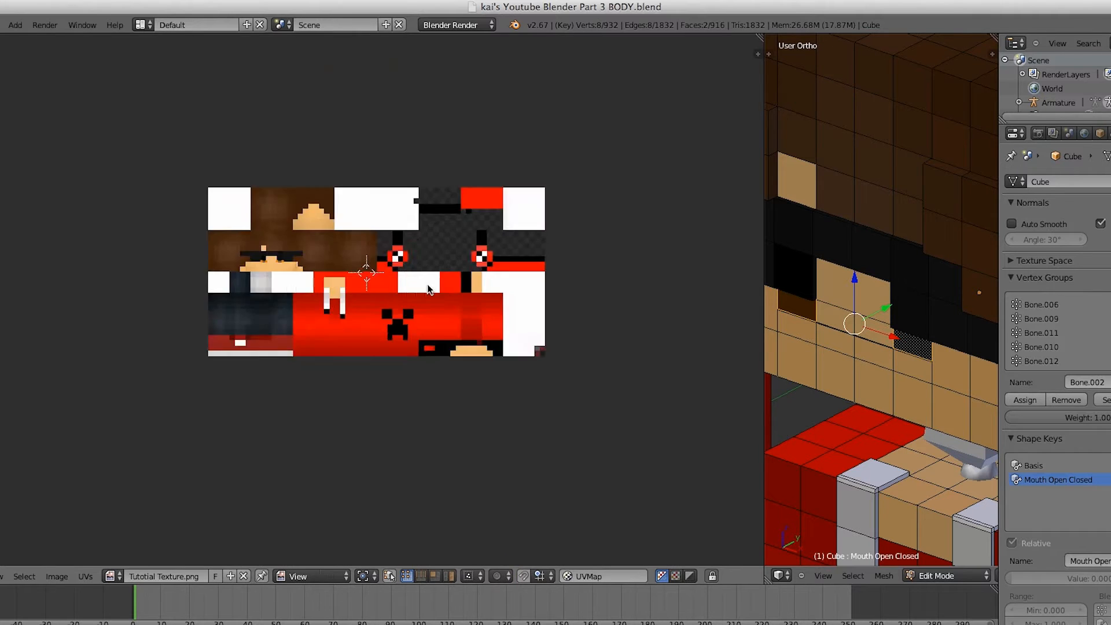
scroll(423, 284, down, 2)
scroll(205, 191, up, 2)
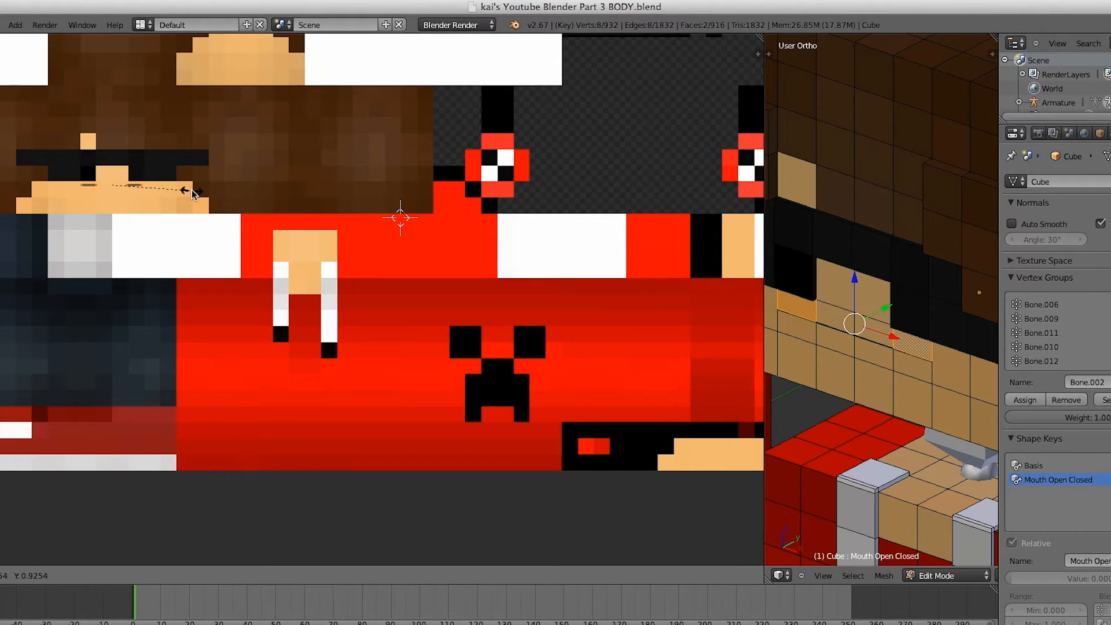
key(shift+s)
click(144, 193)
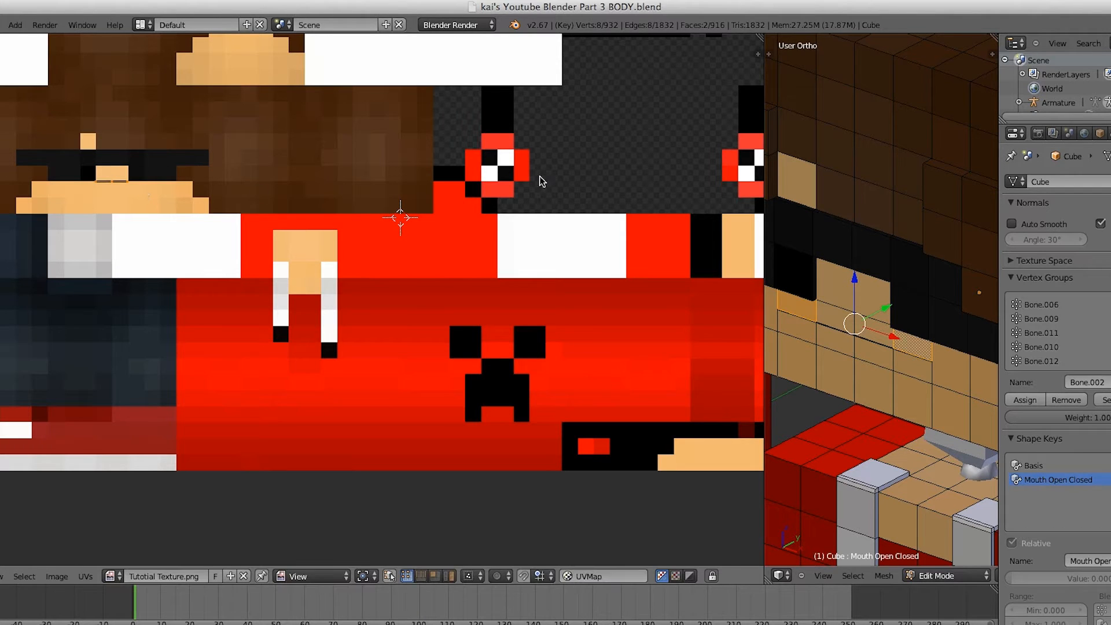
drag(764, 157, 0, 157)
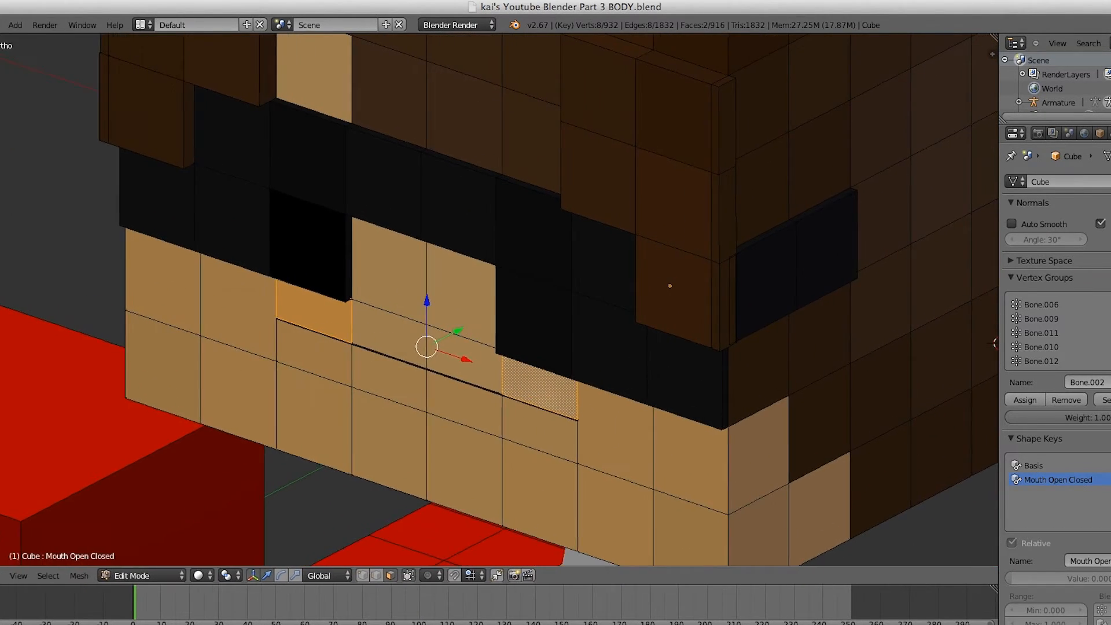
Check the recoloured lip faces, return to Object Mode, and set the Mouth Open Closed shape key's value to 1.000.
scroll(390, 332, up, 1)
middle_drag(389, 333, 424, 200)
key(KP_1)
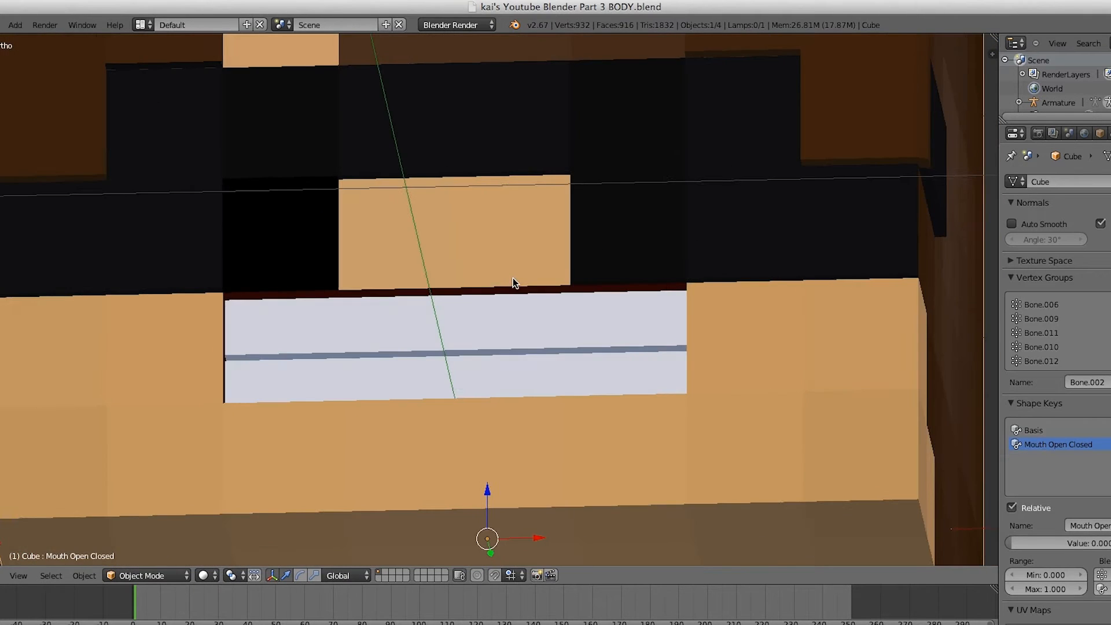
key(z)
key(z)
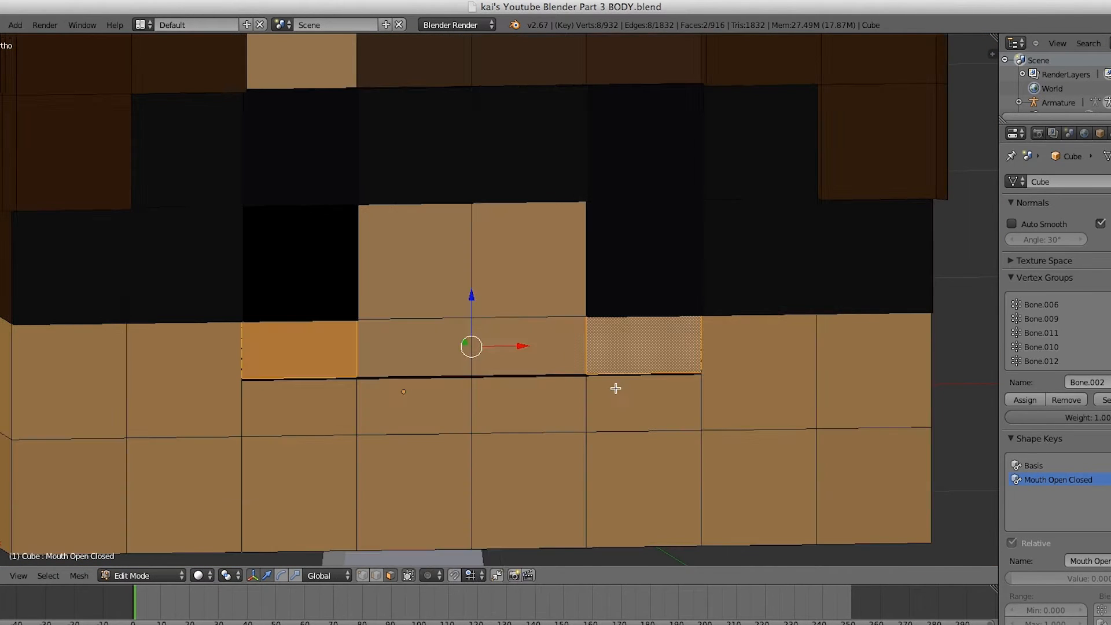
key(Tab)
drag(1013, 544, 1108, 544)
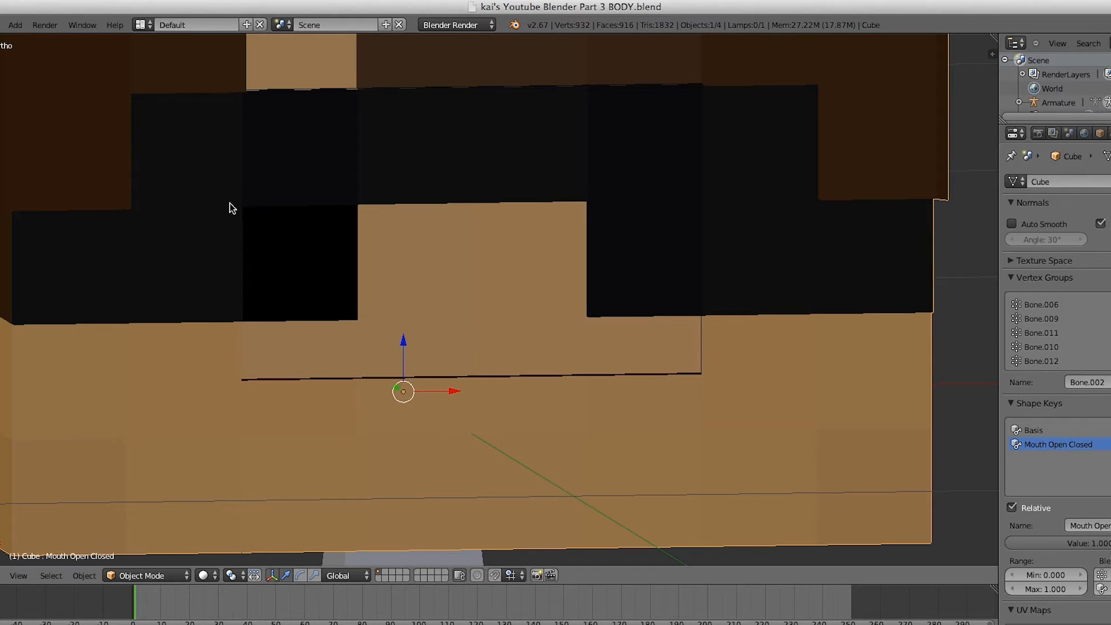
Render an image of the character with the closed mouth, return to the 3D view, and examine the lips up close.
click(45, 25)
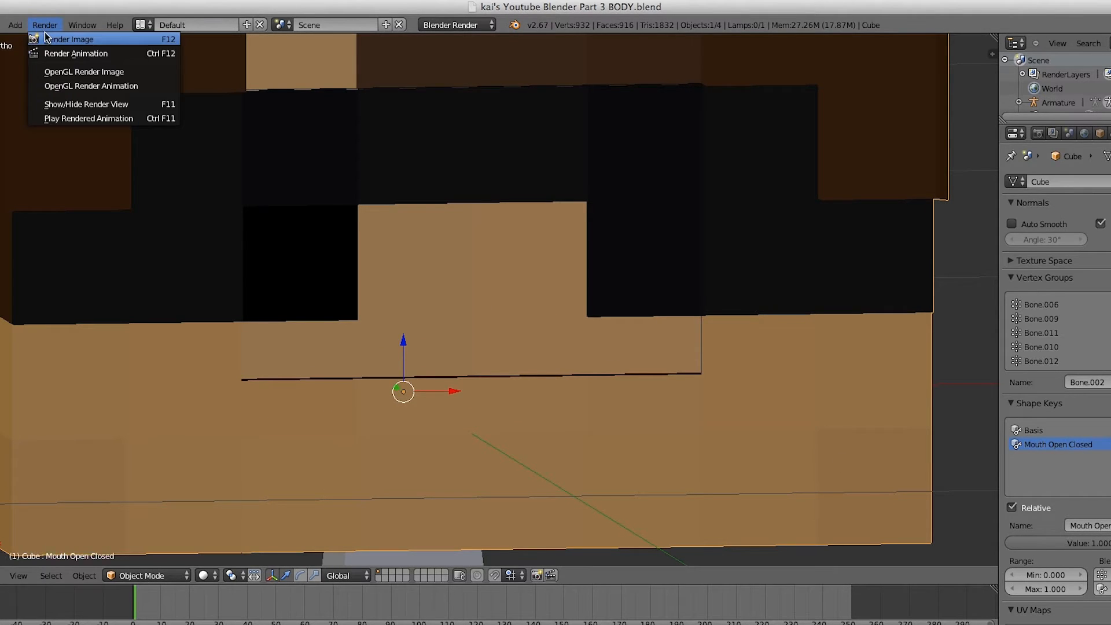
click(52, 35)
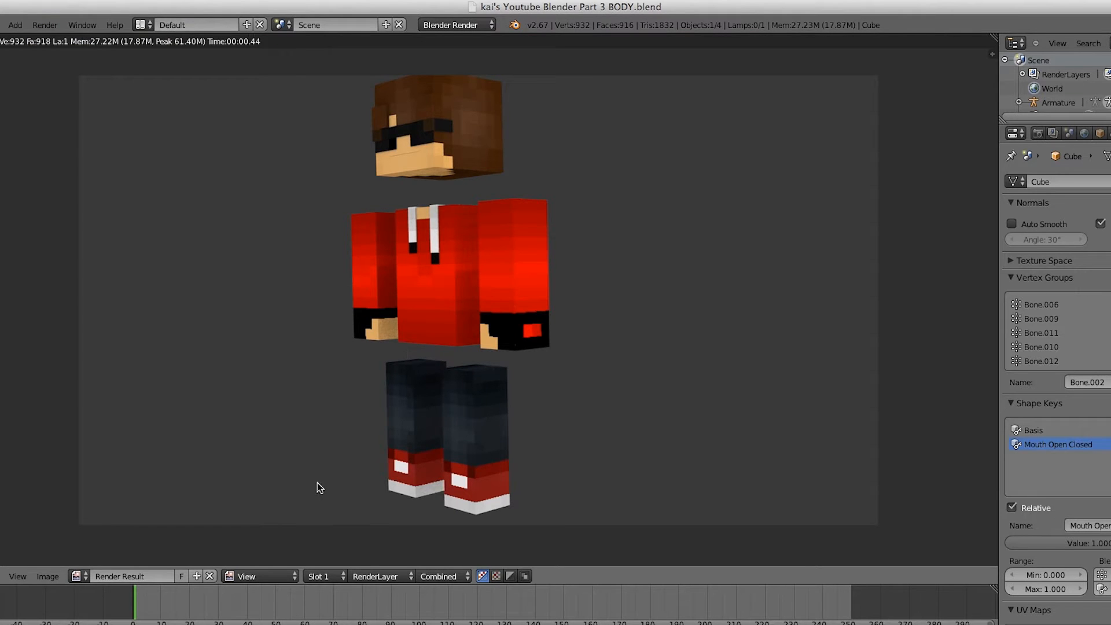
click(76, 576)
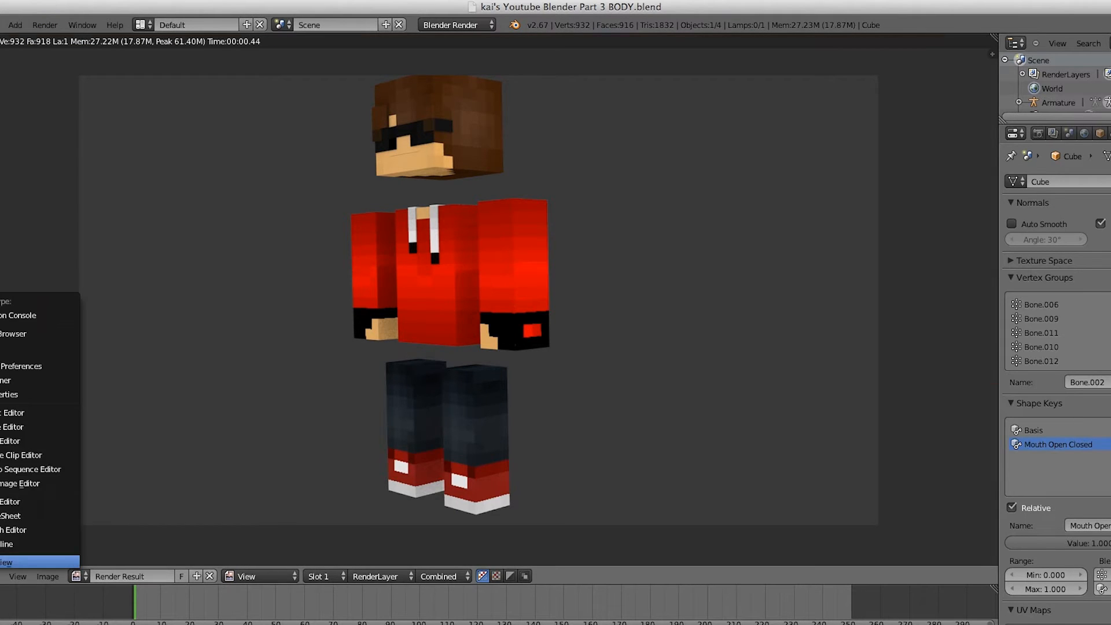
click(34, 562)
scroll(394, 447, down, 6)
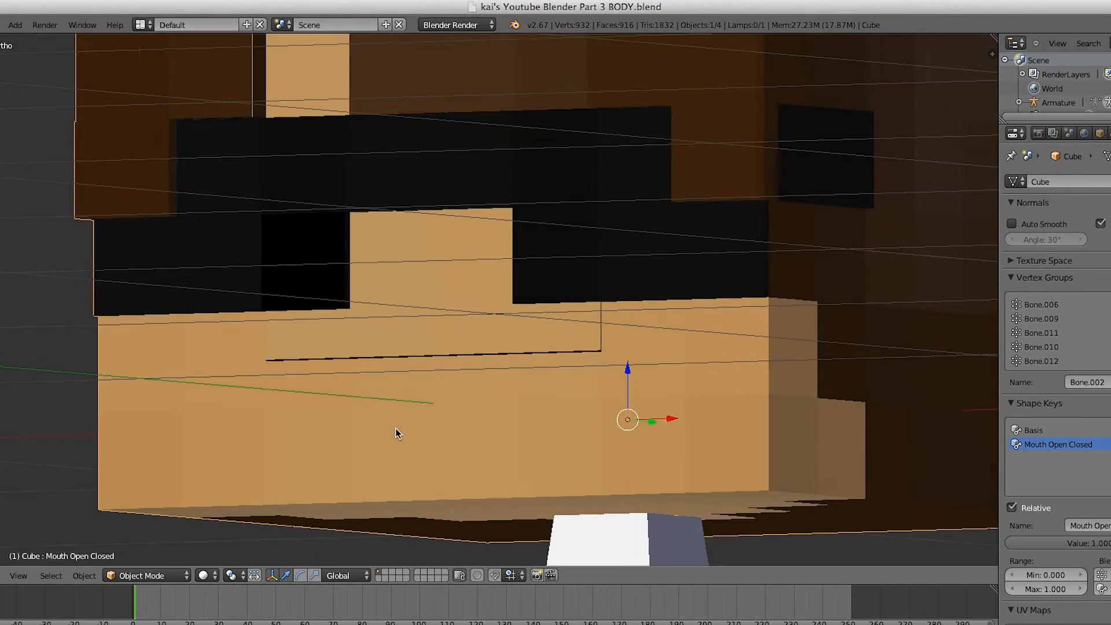
middle_drag(380, 462, 456, 349)
scroll(461, 443, up, 4)
scroll(460, 349, up, 2)
key(Tab)
scroll(643, 337, up, 1)
key(Tab)
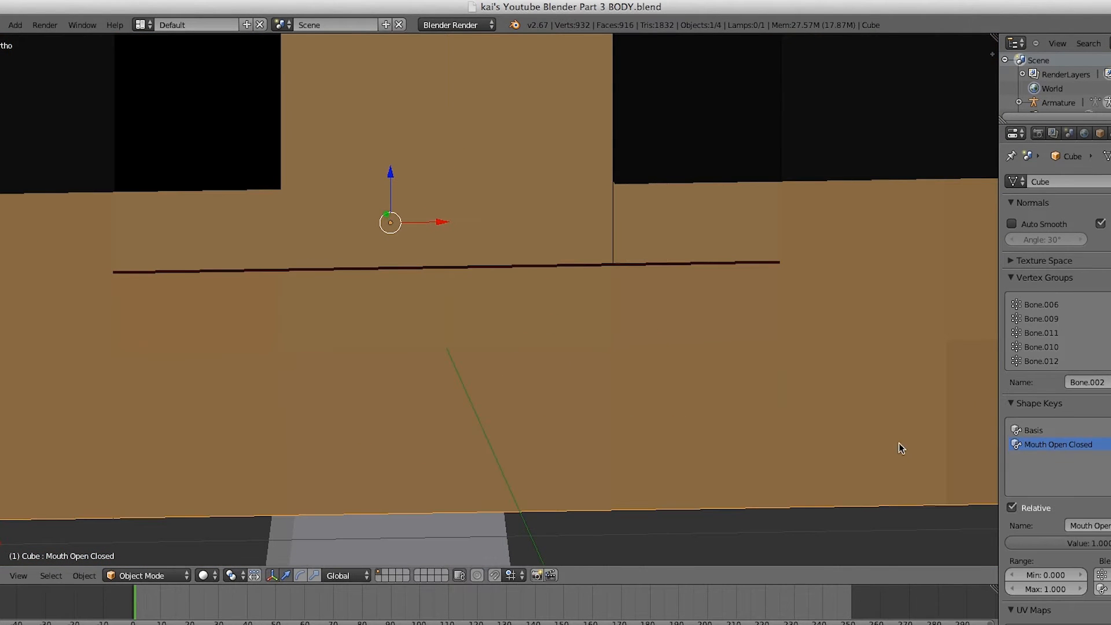
Add a new shape key to the head mesh and name it Mouth Up Down.
click(1110, 424)
click(1098, 526)
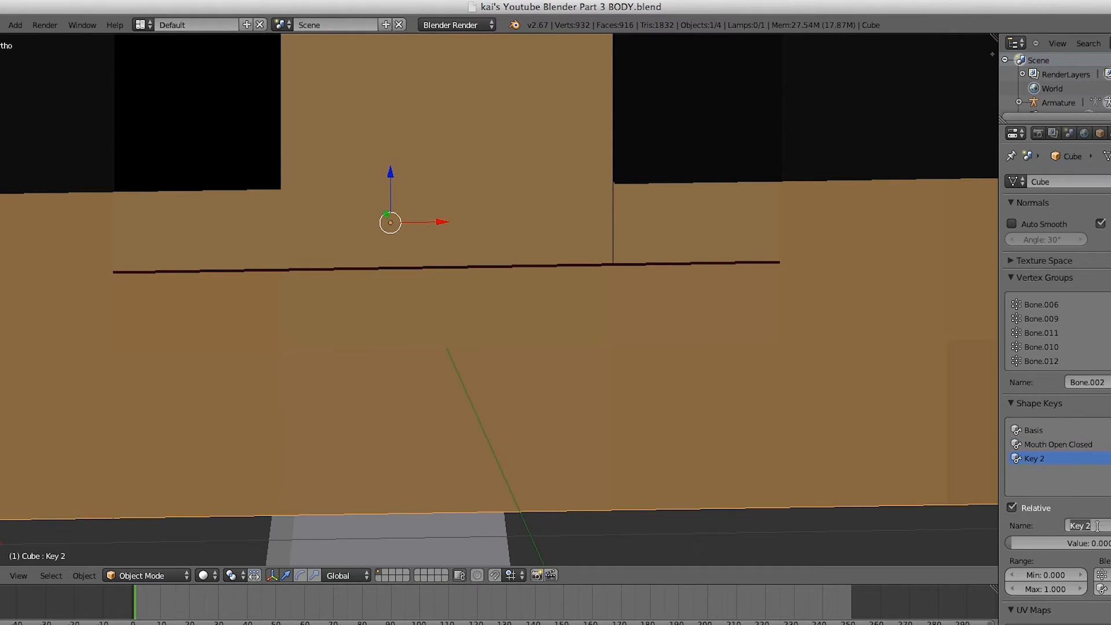
text(M)
text(outh Up Down)
key(Return)
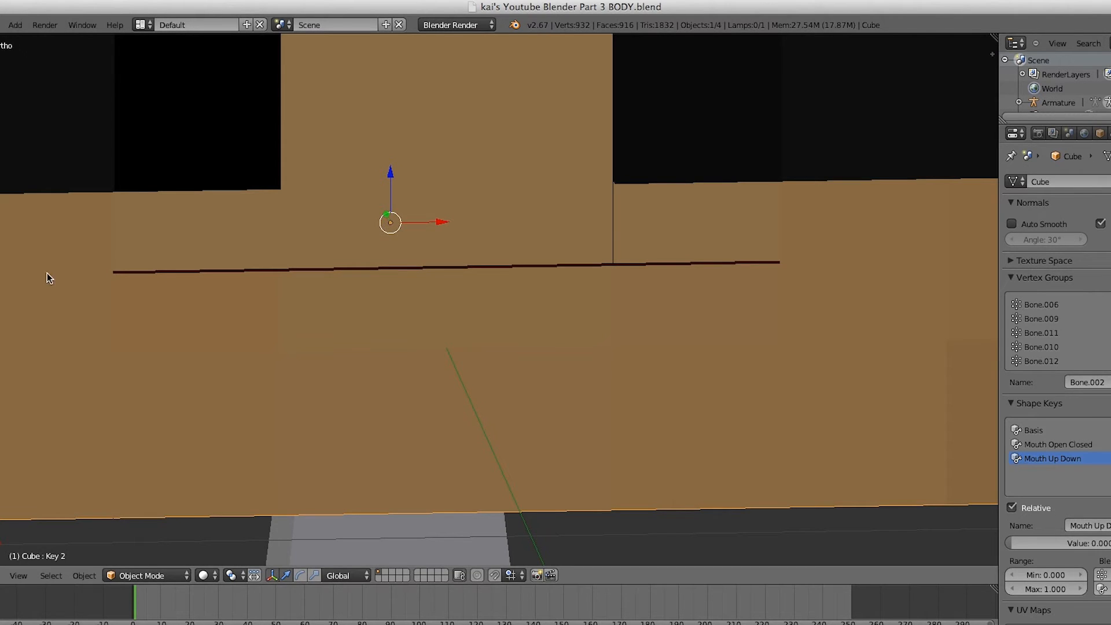
In Edit Mode, try selecting the four floor faces of the mouth recess for the new shape key, and undo the last selection.
key(Tab)
scroll(275, 316, up, 1)
key(z)
scroll(336, 342, down, 3)
key(z)
scroll(402, 318, up, 2)
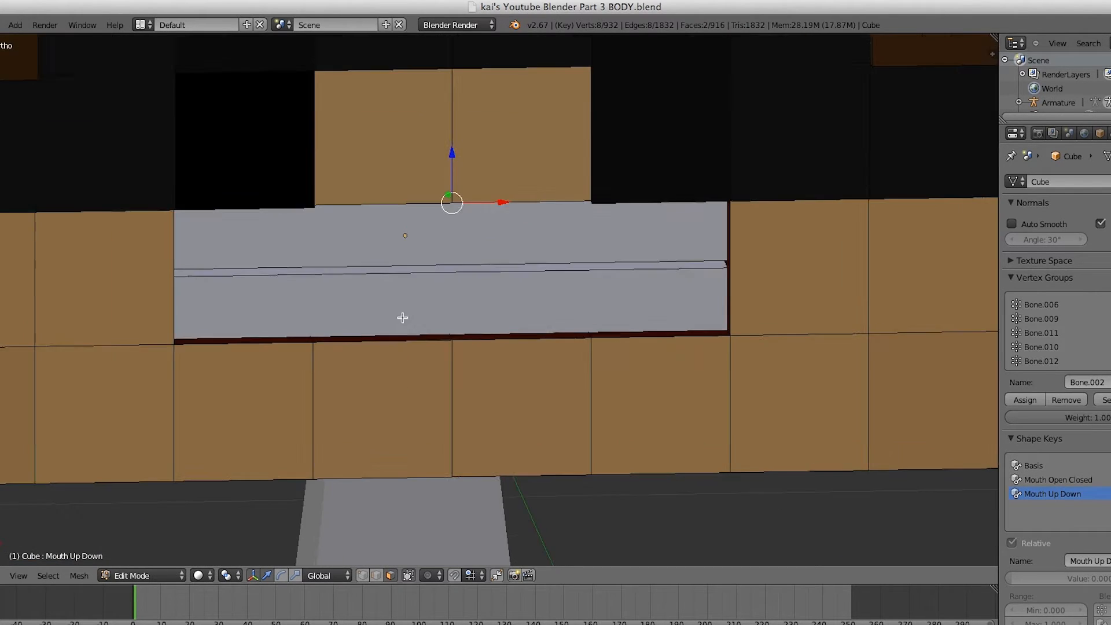
scroll(403, 317, down, 1)
scroll(454, 313, up, 2)
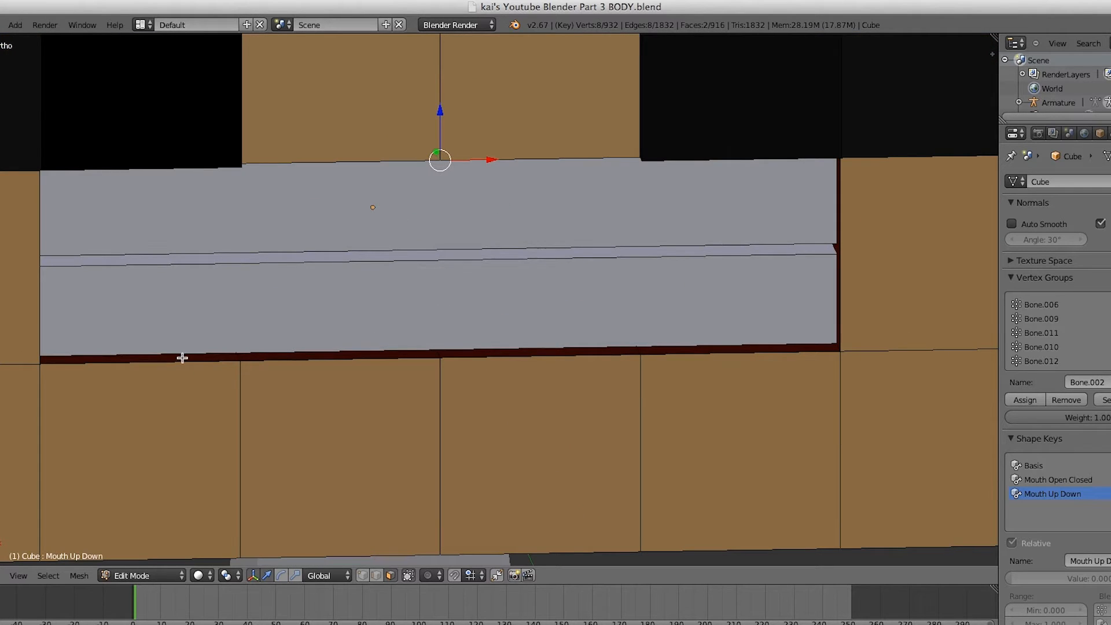
shift+right_click(182, 357)
shift+right_click(274, 355)
shift+right_click(504, 350)
shift+right_click(780, 344)
middle_drag(781, 345, 756, 247)
key(ctrl+z)
Clear the selection and select the four ceiling faces of the mouth recess.
key(a)
right_click(172, 122)
shift+right_click(266, 109)
shift+right_click(382, 116)
shift+right_click(362, 119)
shift+right_click(625, 124)
shift+right_click(675, 124)
Add the four floor faces of the mouth recess to the selection and try moving all eight faces down in front view.
middle_drag(675, 124, 702, 303)
shift+right_click(716, 366)
key(ctrl+z)
shift+right_click(682, 356)
shift+right_click(518, 361)
shift+right_click(441, 384)
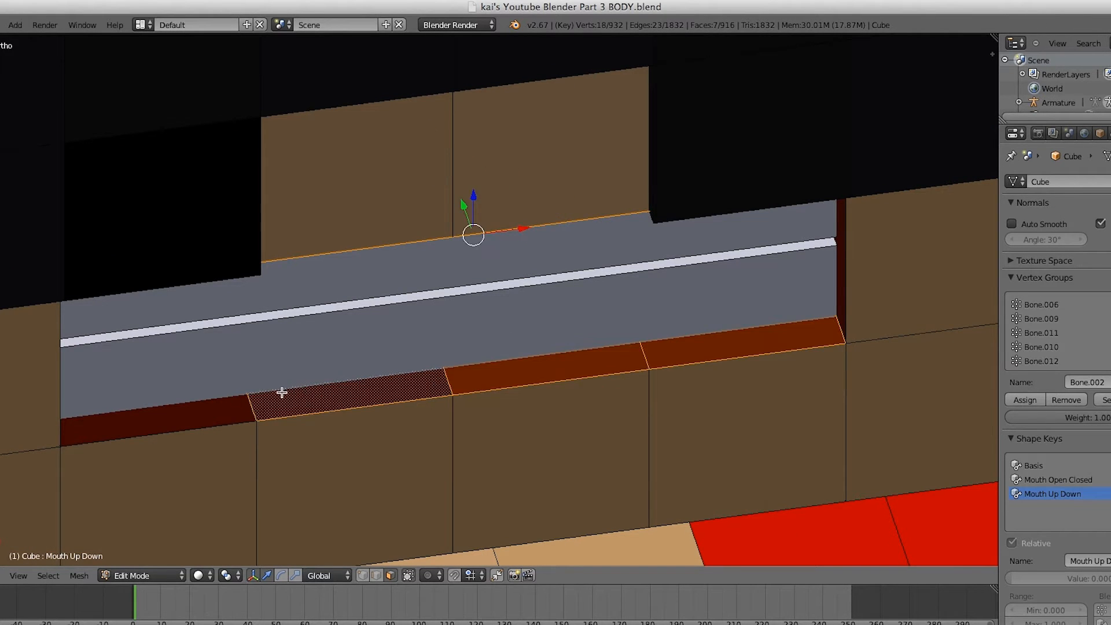
shift+right_click(197, 410)
key(KP_1)
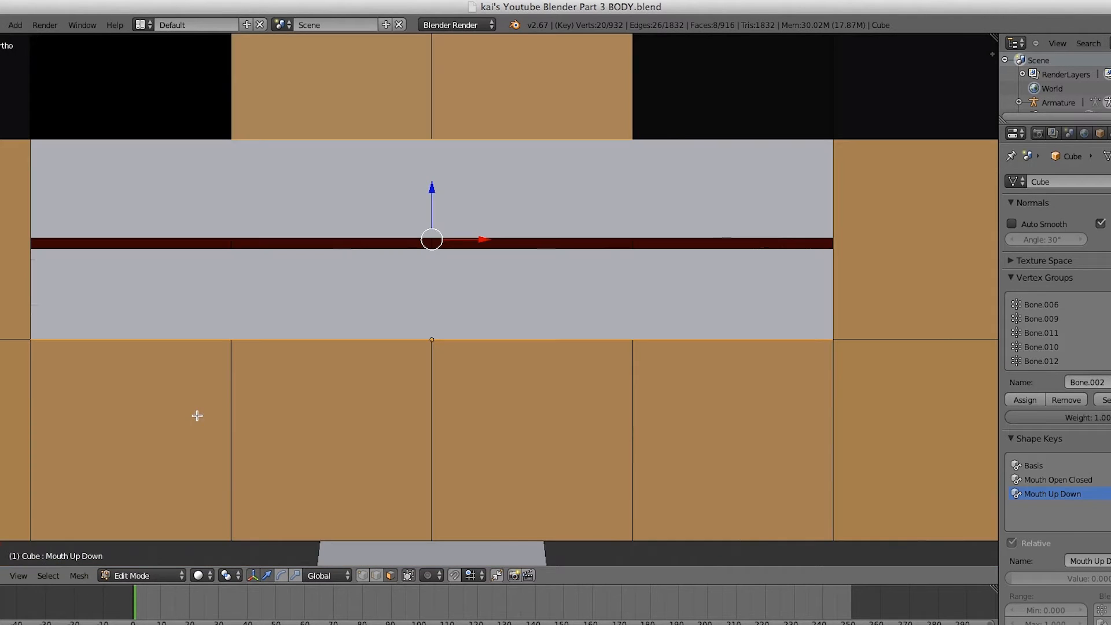
scroll(481, 272, down, 4)
drag(457, 221, 462, 255)
middle_drag(462, 255, 552, 314)
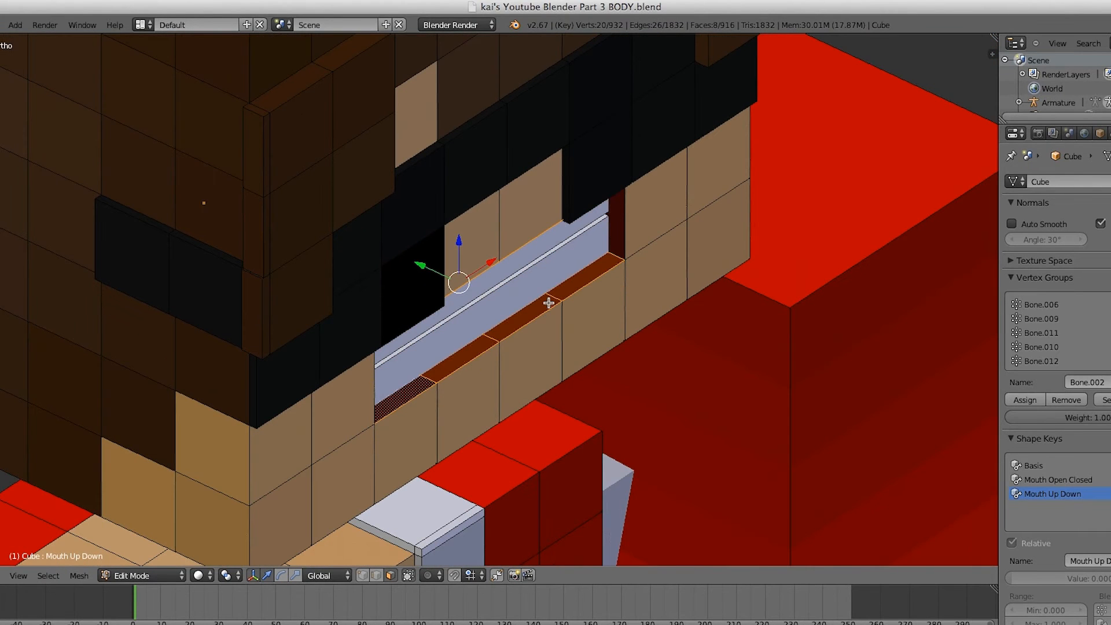
Return to Object Mode and rename the Mouth Up Down shape key to Teeth Clench.
key(Tab)
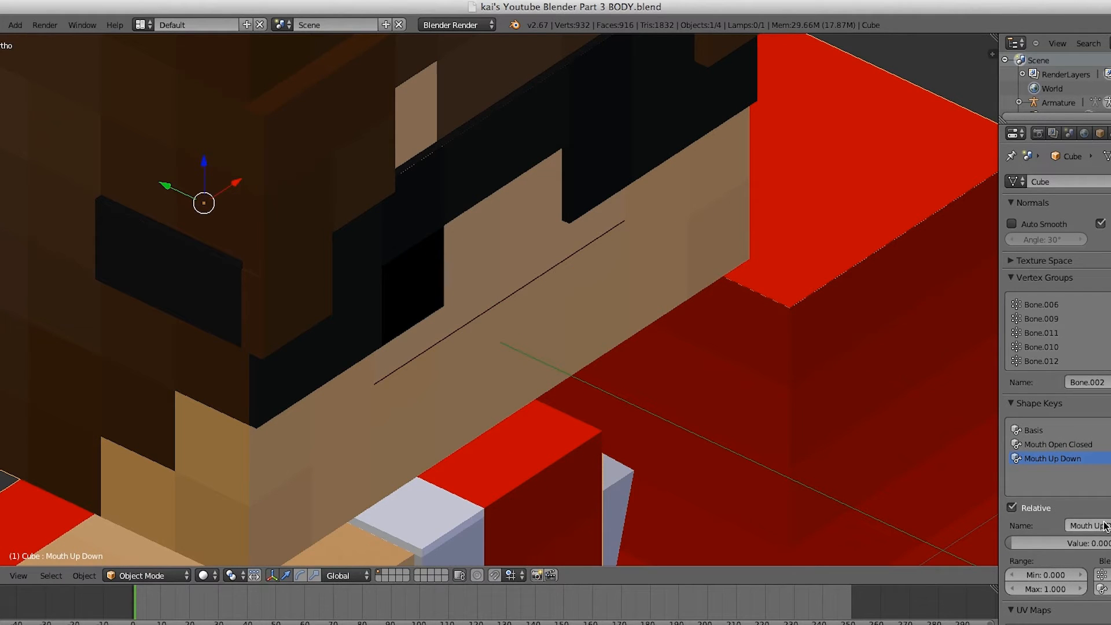
drag(1105, 543, 1024, 543)
text(Teeth Clenc)
key(Return)
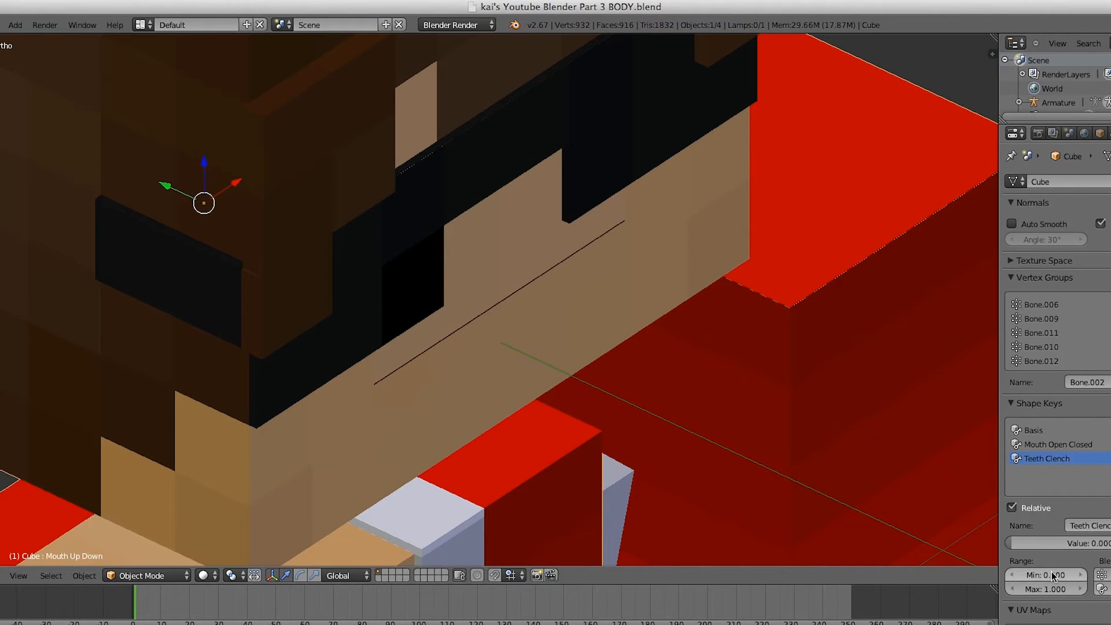
In Edit Mode, select the top face of the lower teeth and move it down below the mouth floor in front view.
key(Tab)
scroll(337, 225, up, 8)
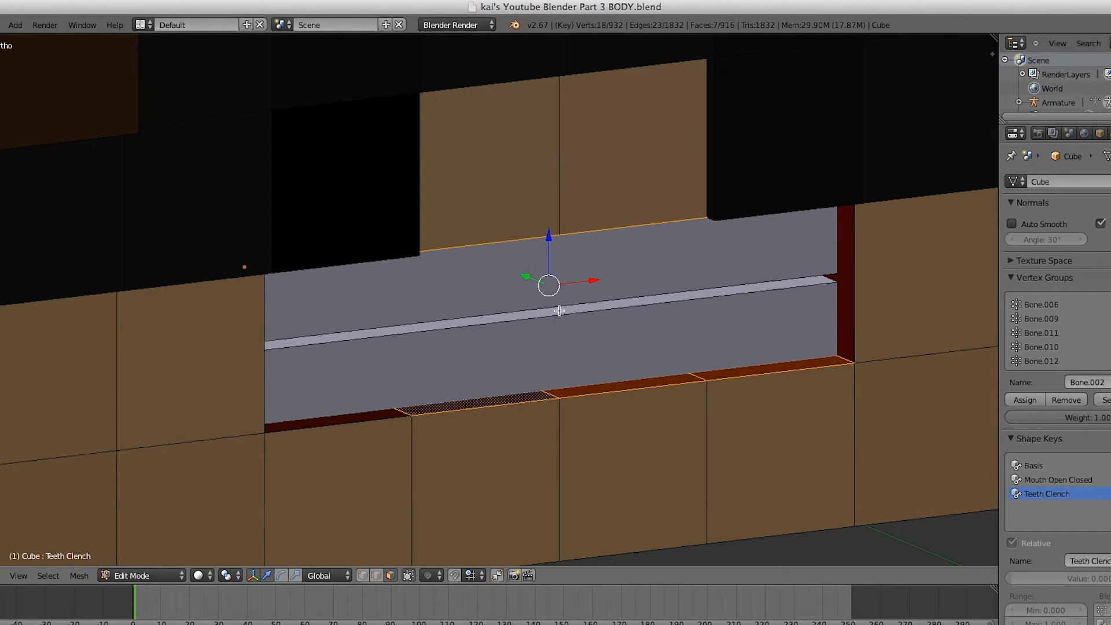
right_click(559, 311)
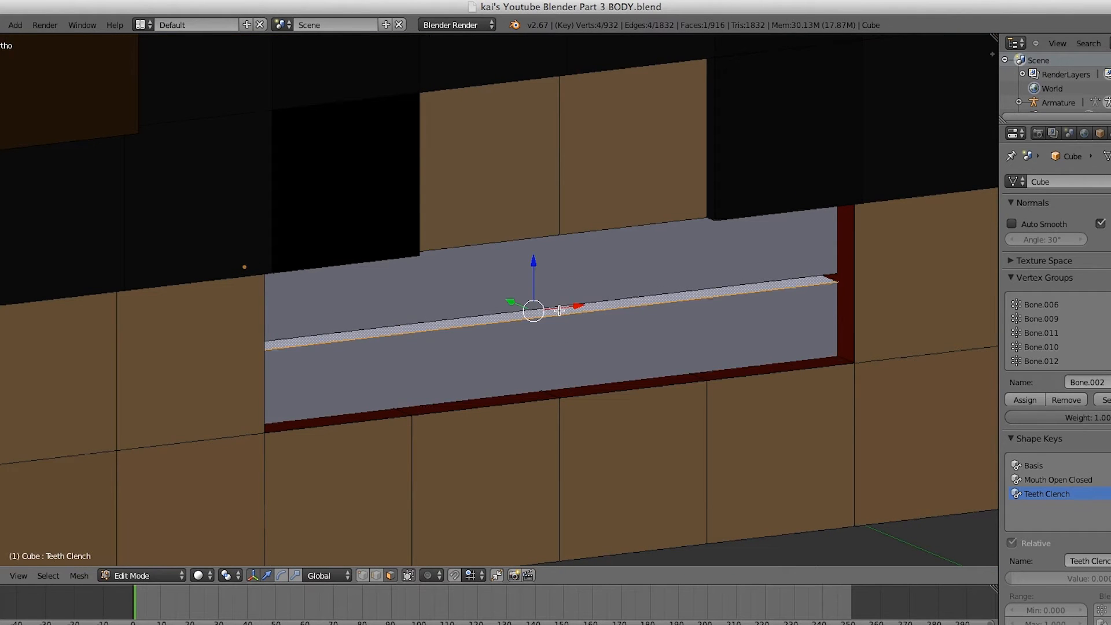
key(KP_1)
key(z)
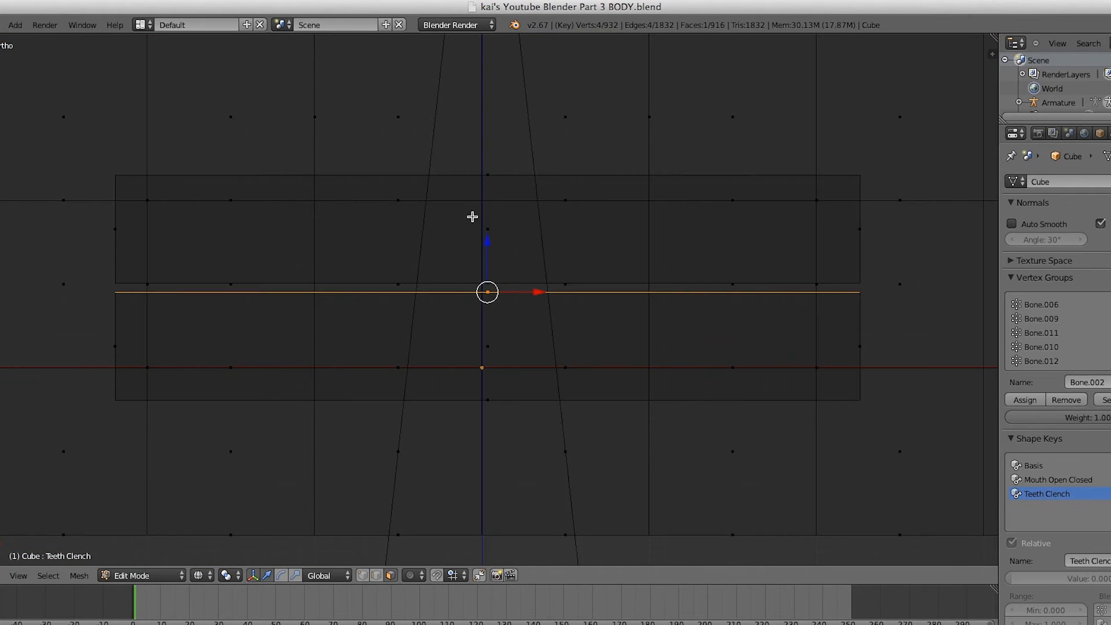
drag(488, 241, 492, 322)
key(z)
Select the bottom face of the upper teeth in front view and check it in wireframe and textured display.
middle_drag(514, 297, 502, 258)
key(KP_1)
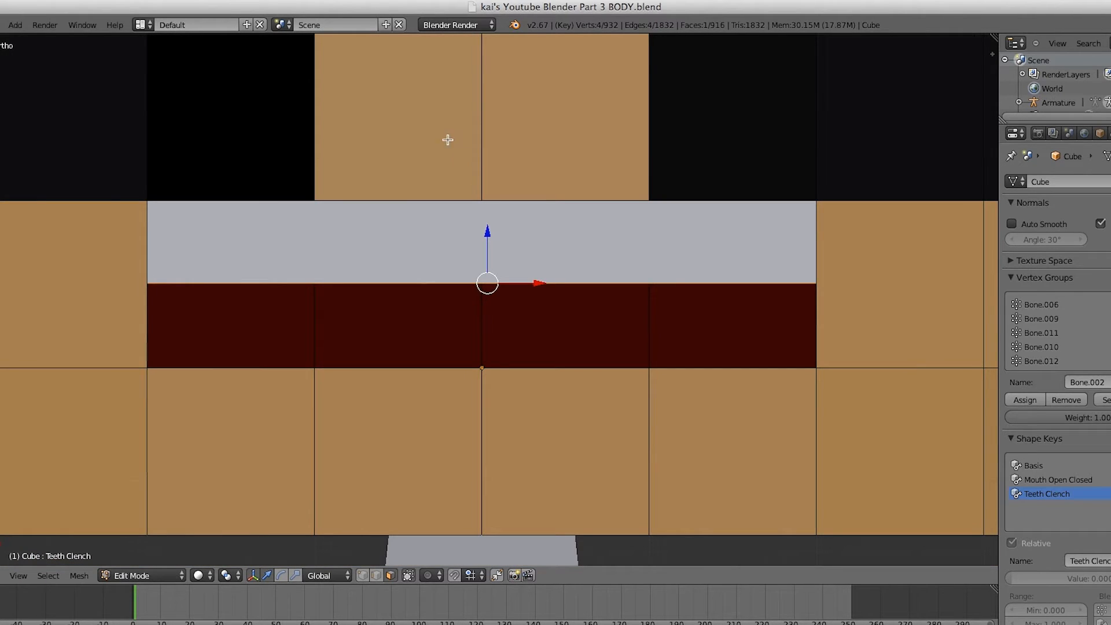
mouse_move(483, 250)
middle_down()
mouse_move(493, 164)
mouse_move(543, 221)
mouse_move(504, 243)
middle_up()
key(z)
key(z)
Return to Object Mode, set the Teeth Clench shape key to 1.000 and lower Mouth Open Closed to 0.
key(Tab)
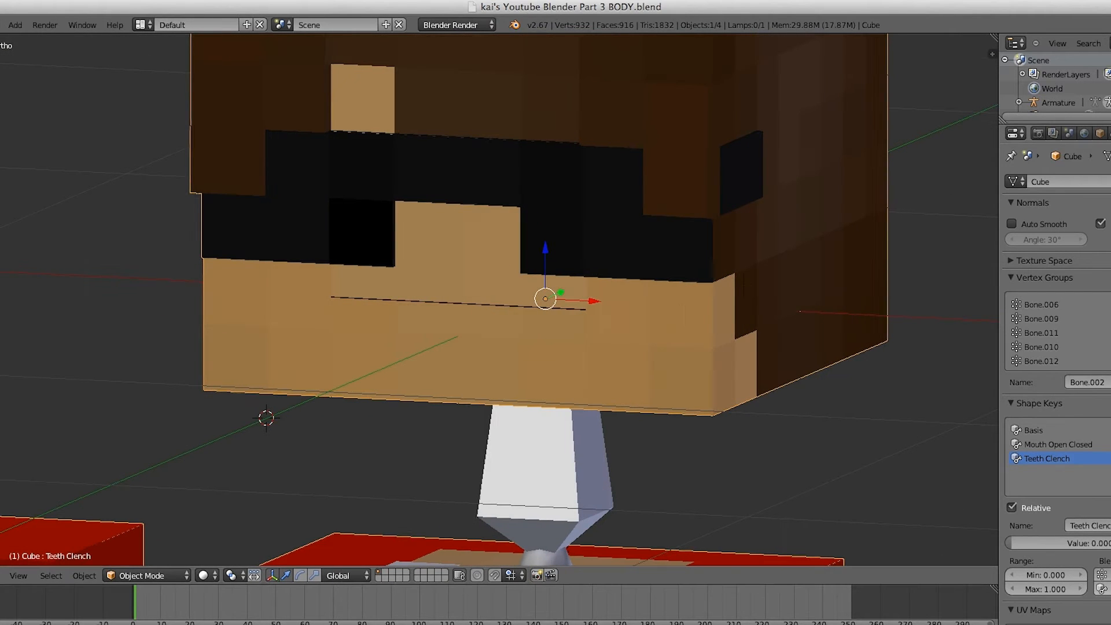
drag(1012, 547, 1076, 547)
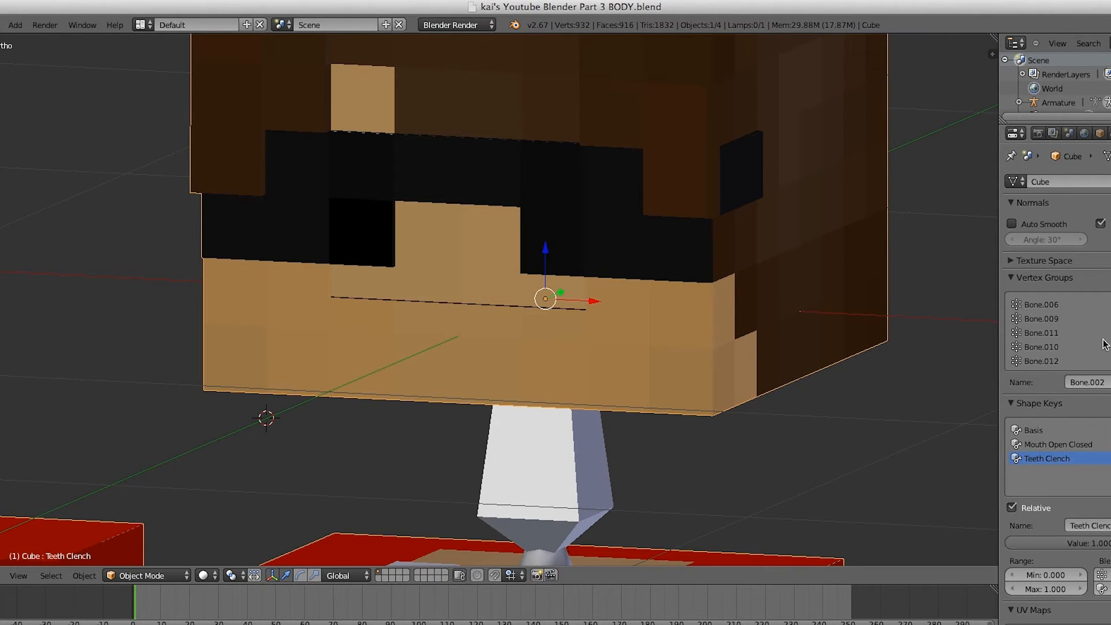
click(1069, 443)
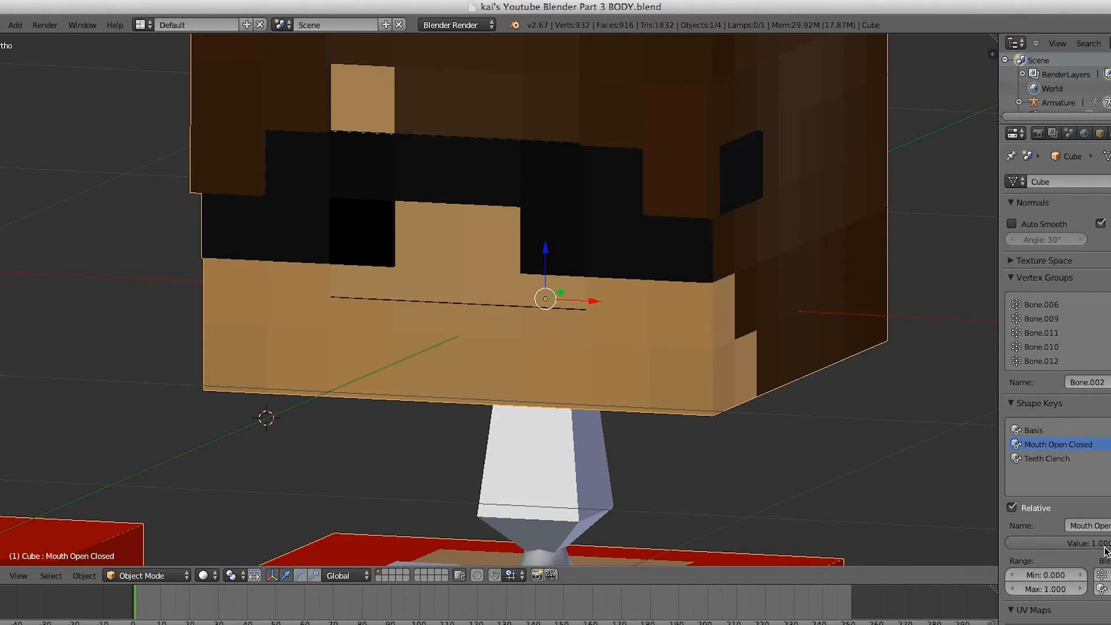
drag(1103, 544, 1010, 544)
Reset the Teeth Clench shape key to 0 and set Mouth Open Closed to 1.000.
click(1049, 461)
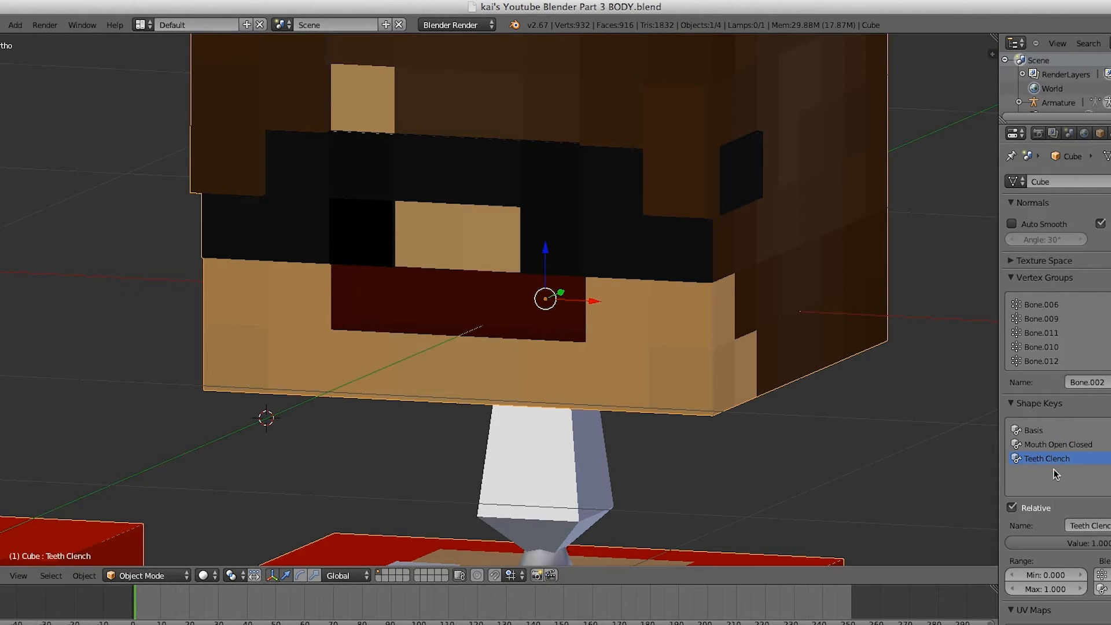
drag(1088, 543, 508, 486)
click(1068, 446)
drag(1042, 542, 1099, 543)
mouse_move(955, 382)
middle_down()
mouse_move(815, 375)
mouse_move(606, 405)
mouse_move(816, 340)
mouse_move(774, 369)
mouse_move(652, 387)
mouse_move(727, 382)
mouse_move(655, 371)
mouse_move(930, 409)
mouse_move(506, 372)
mouse_move(432, 390)
mouse_move(516, 367)
mouse_move(467, 349)
mouse_move(577, 350)
middle_up()
scroll(578, 352, down, 2)
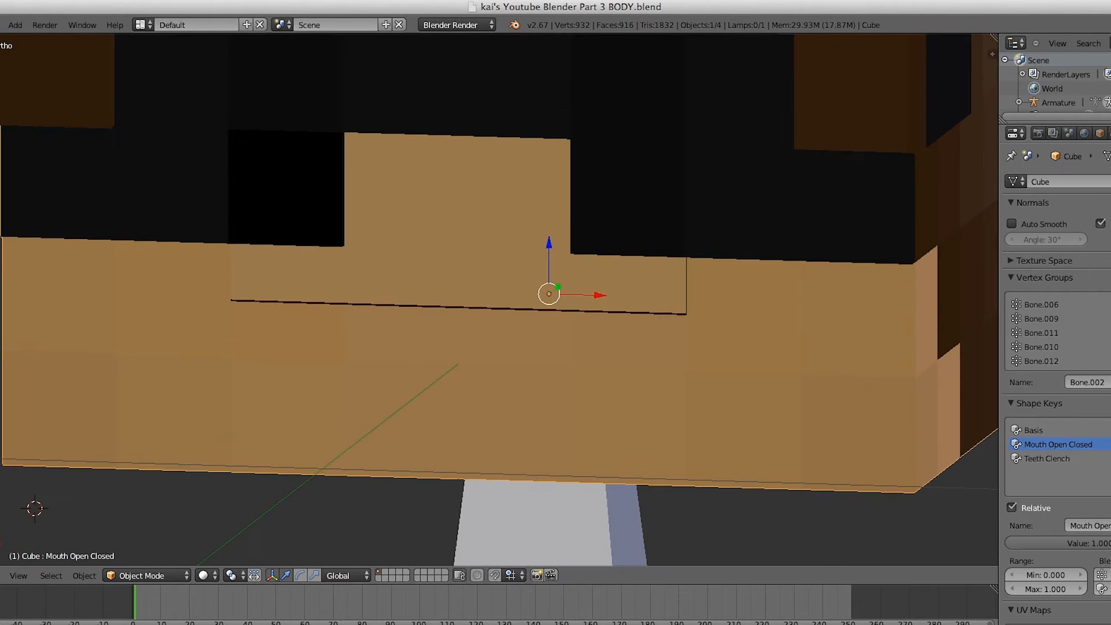
Add a new shape key and name it Mouth Widen.
click(1110, 430)
click(1085, 527)
text(M)
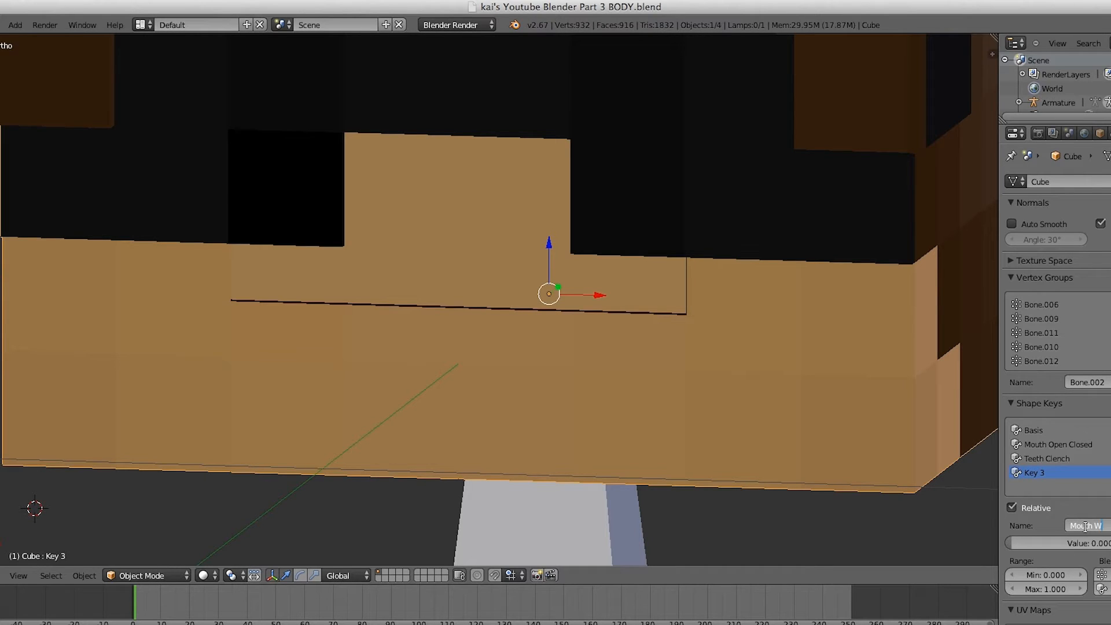
key(Return)
click(490, 254)
In Edit Mode, select the four ceiling faces of the mouth recess.
key(Tab)
key(z)
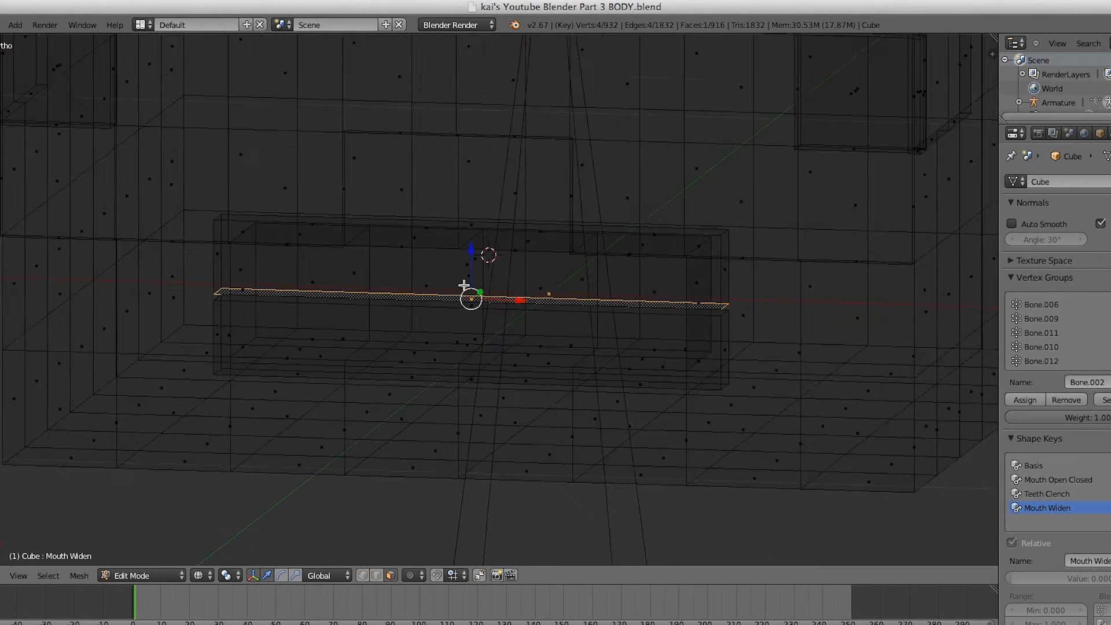
key(z)
middle_drag(438, 227, 382, 213)
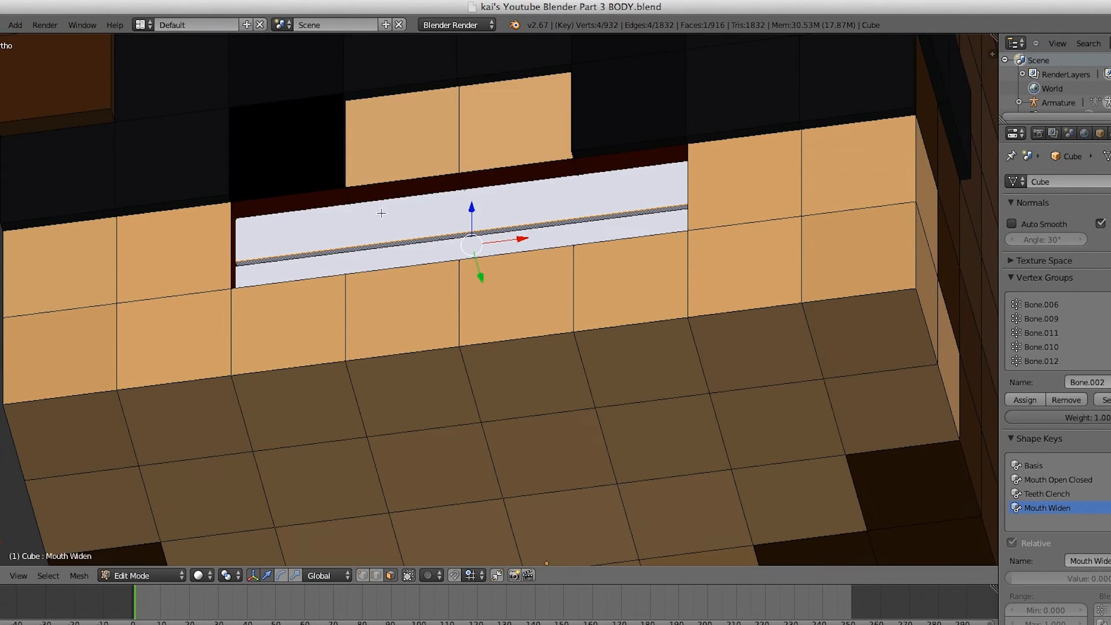
right_click(299, 191)
shift+right_click(405, 187)
shift+right_click(521, 173)
shift+right_click(629, 171)
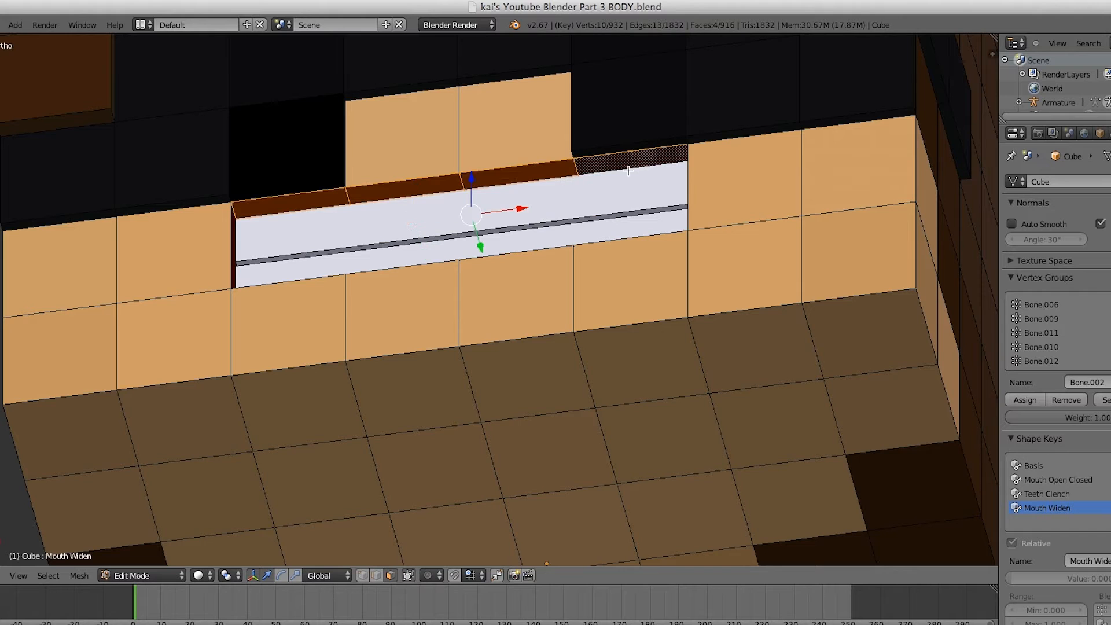
In front view, scale the four ceiling faces along the X axis so they extend past both sides of the mouth opening.
key(KP_1)
key(s)
right_click(677, 303)
key(s)
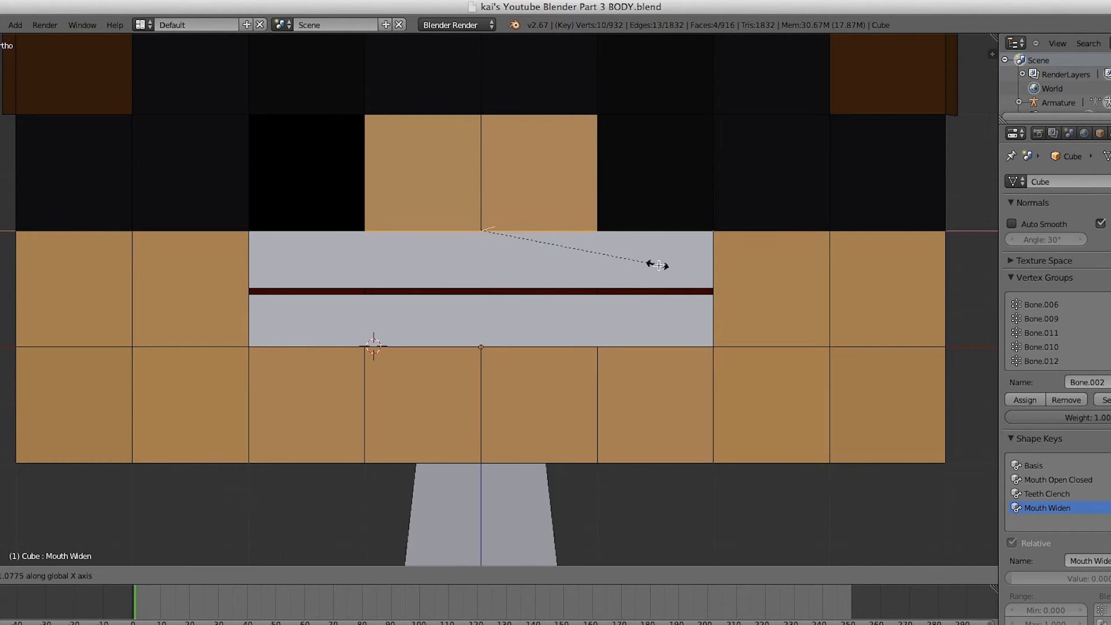
right_click(680, 264)
middle_drag(661, 253, 672, 207)
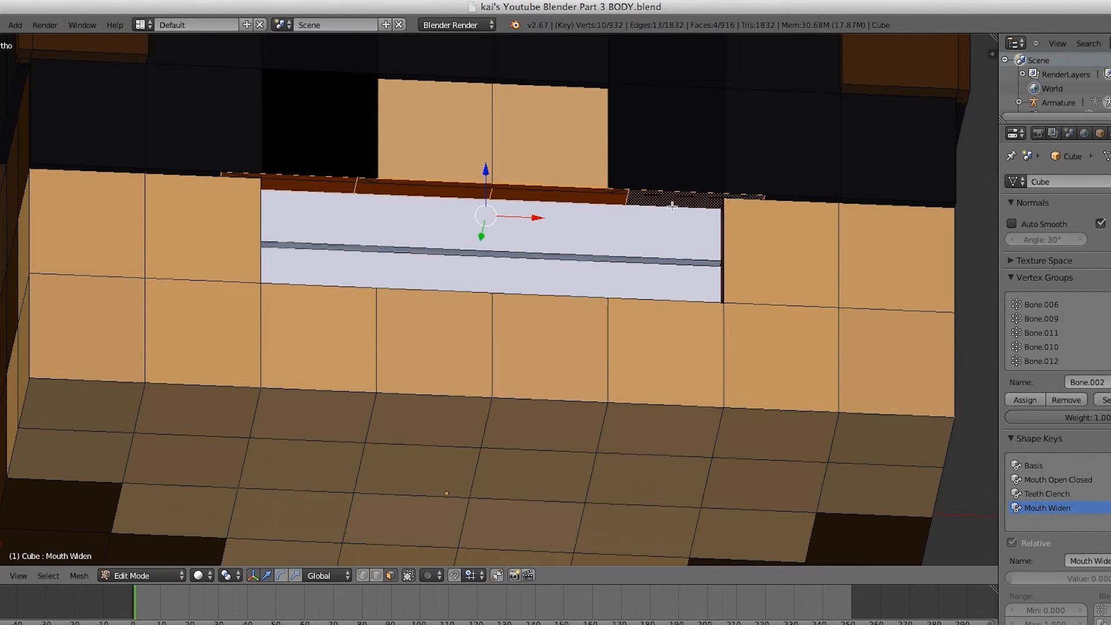
key(KP_1)
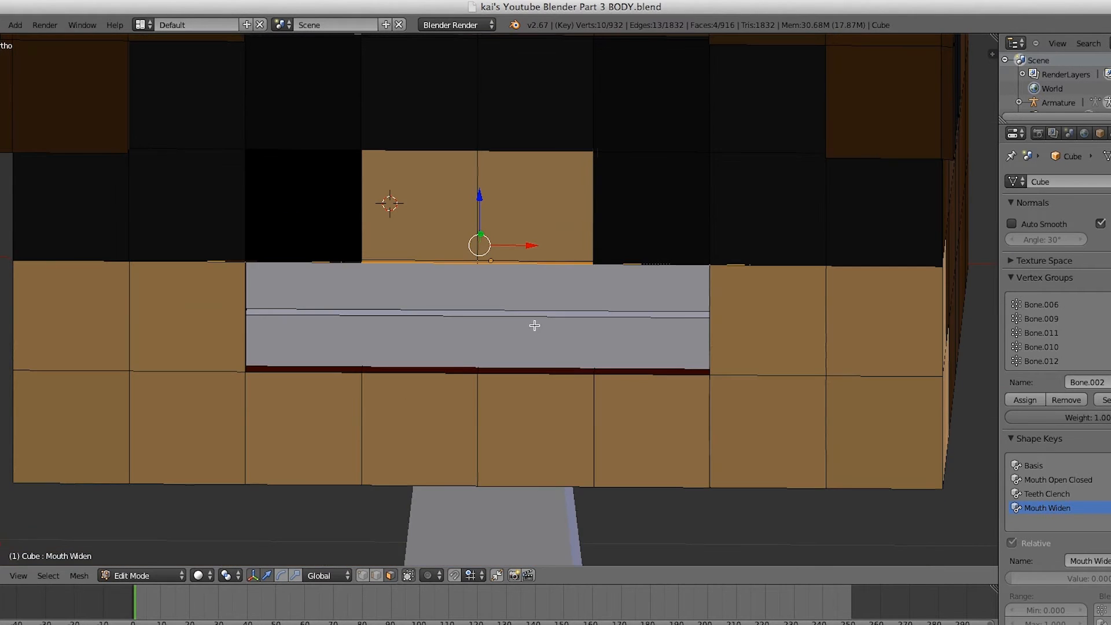
Select the two opposite side wall faces of the mouth recess.
middle_drag(301, 350, 223, 285)
right_click(240, 281)
mouse_move(502, 343)
middle_down()
mouse_move(713, 319)
mouse_move(723, 278)
middle_up()
key(z)
key(z)
shift+right_click(735, 277)
key(KP_Decimal)
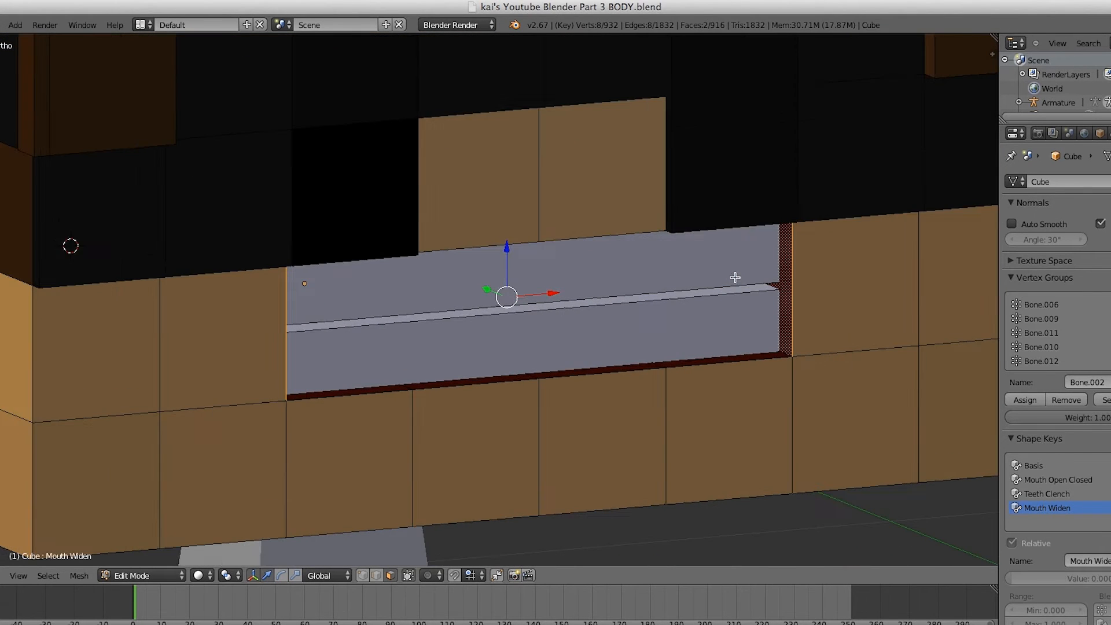
In front view, scale the two mouth side walls apart along the X axis by about 1.3.
key(KP_1)
scroll(742, 300, down, 2)
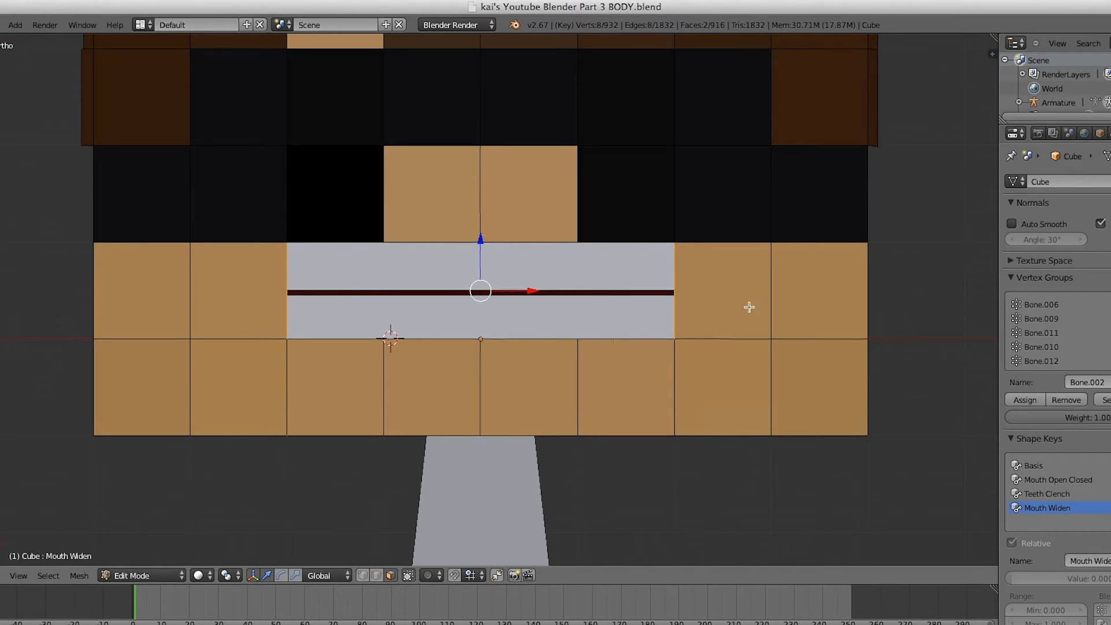
key(s)
key(x)
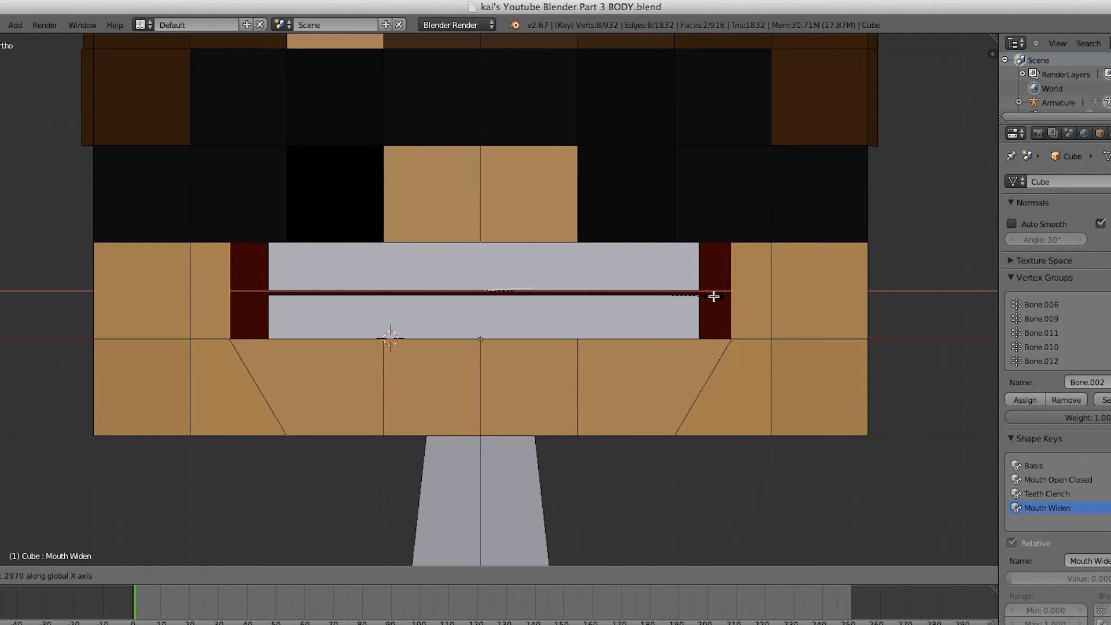
click(717, 296)
Select the outer end faces of the upper and lower teeth on both sides of the mouth.
middle_drag(716, 297, 682, 299)
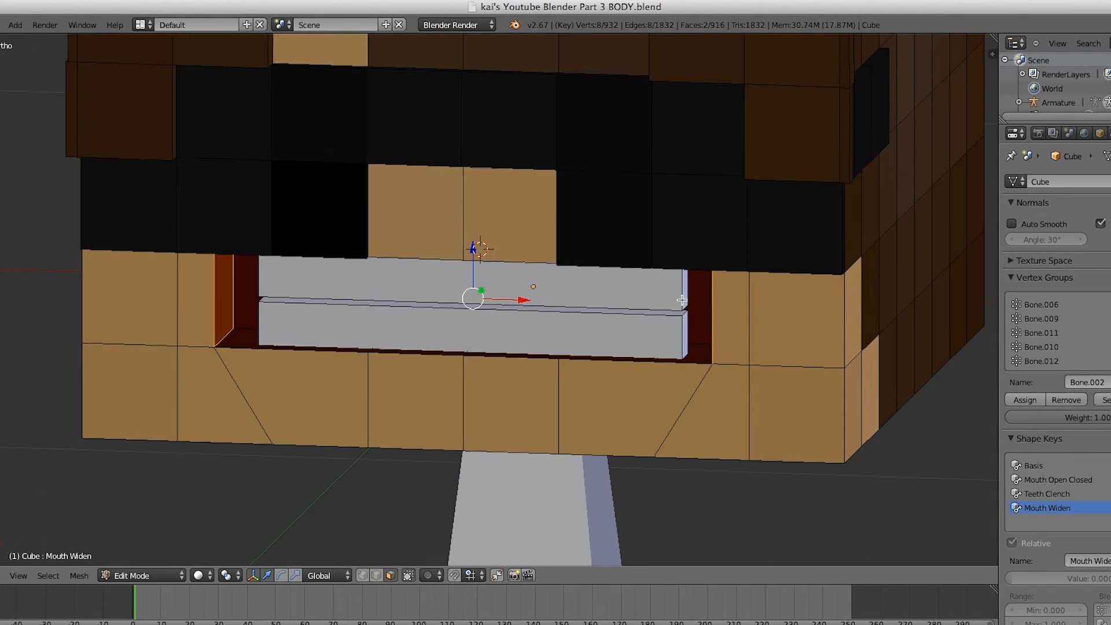
right_click(685, 298)
shift+right_click(685, 323)
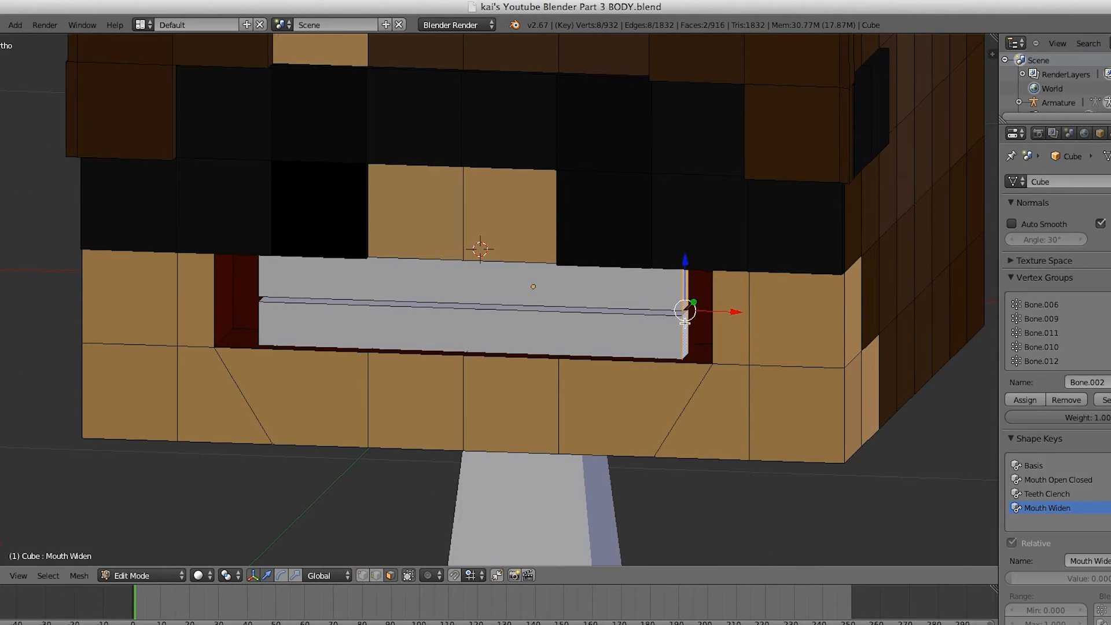
middle_drag(581, 328, 596, 321)
shift+right_click(366, 270)
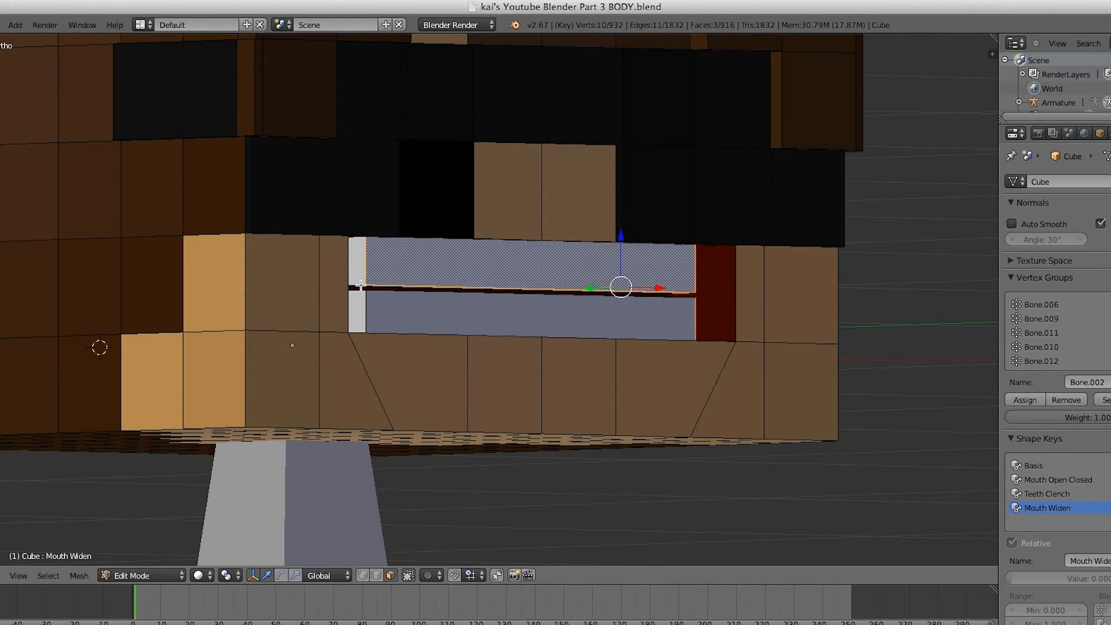
shift+right_click(359, 274)
shift+right_click(363, 303)
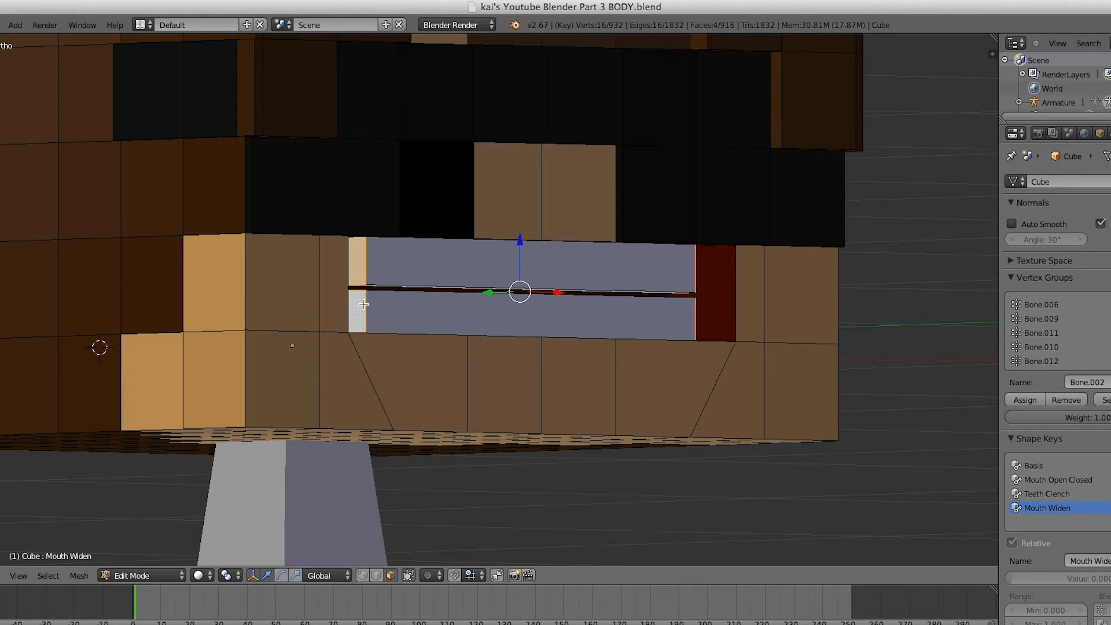
In front view, scale the teeth's end faces apart along the X axis past the widened mouth and check them in wireframe.
key(KP_1)
key(s)
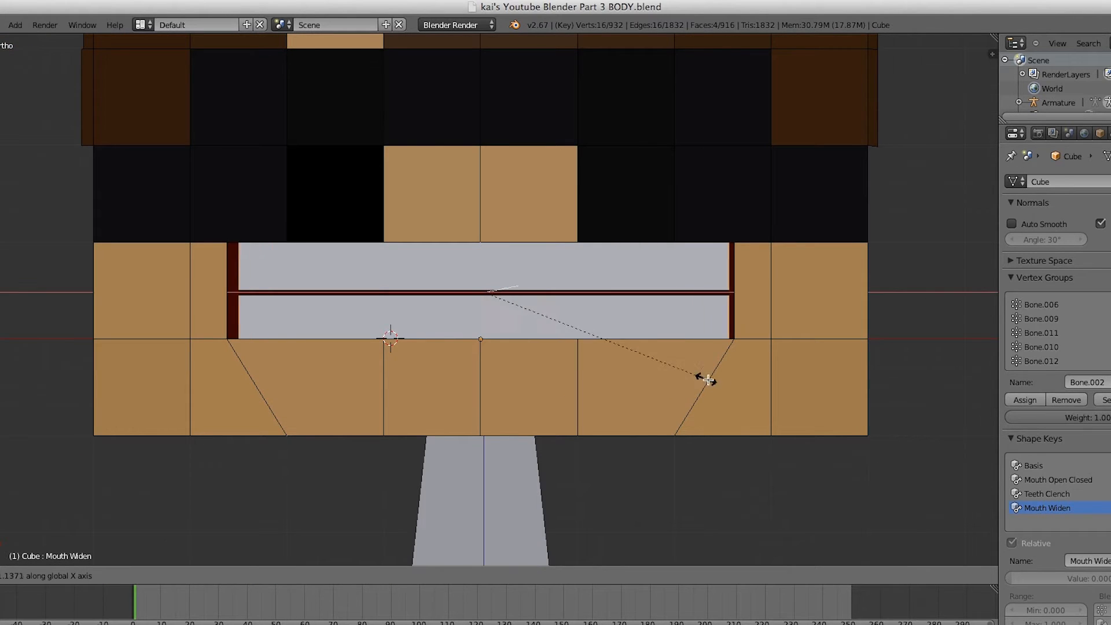
click(743, 374)
key(z)
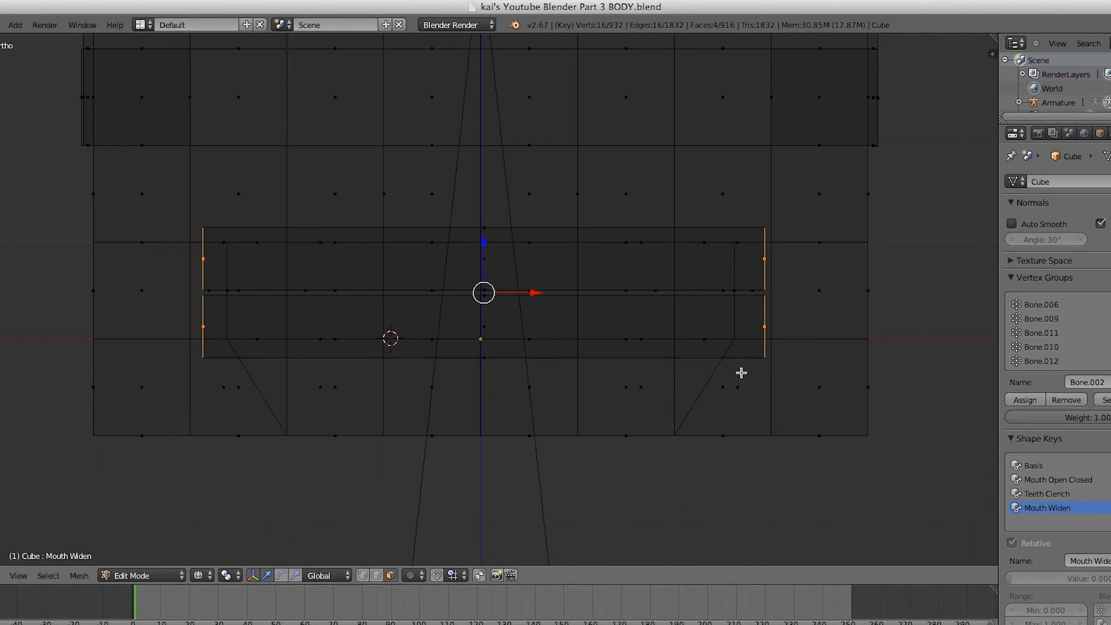
key(z)
Return to Object Mode, lower Mouth Open Closed to 0 and set Mouth Widen to 1.000 to inspect the widened mouth.
key(Tab)
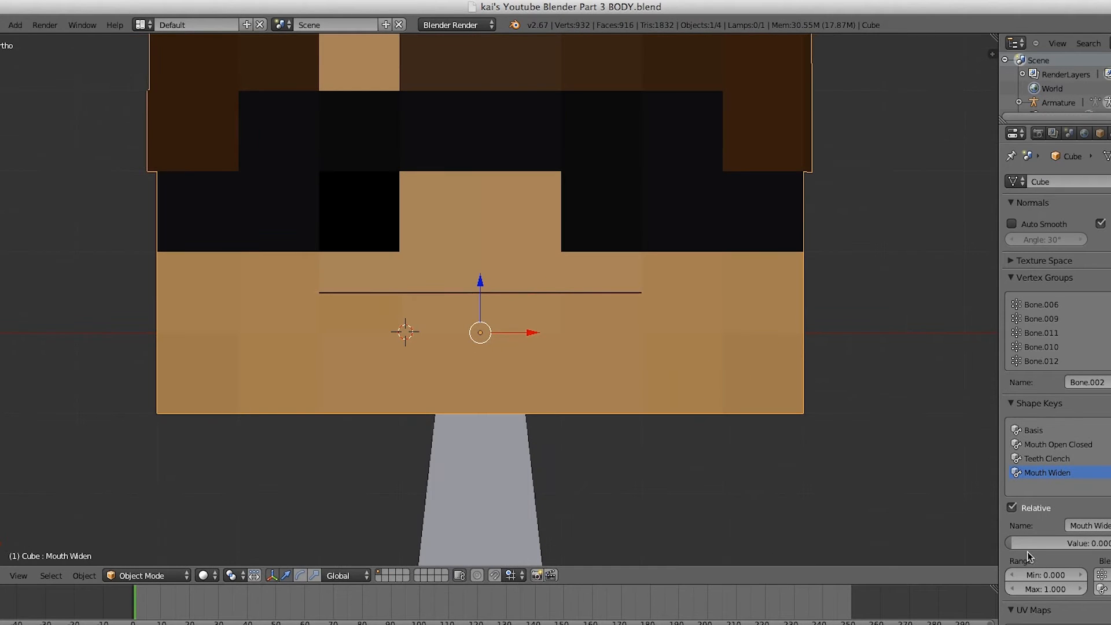
drag(1017, 545, 932, 513)
click(1039, 446)
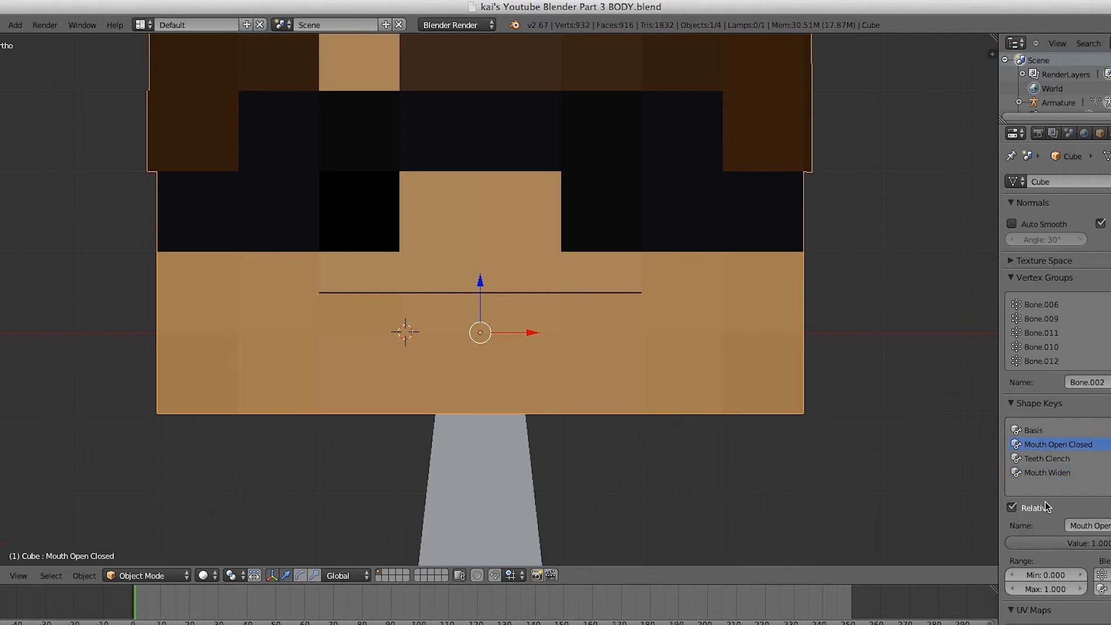
drag(1107, 544, 811, 535)
click(1065, 461)
click(1049, 473)
drag(1048, 543, 1110, 543)
middle_drag(666, 370, 1052, 424)
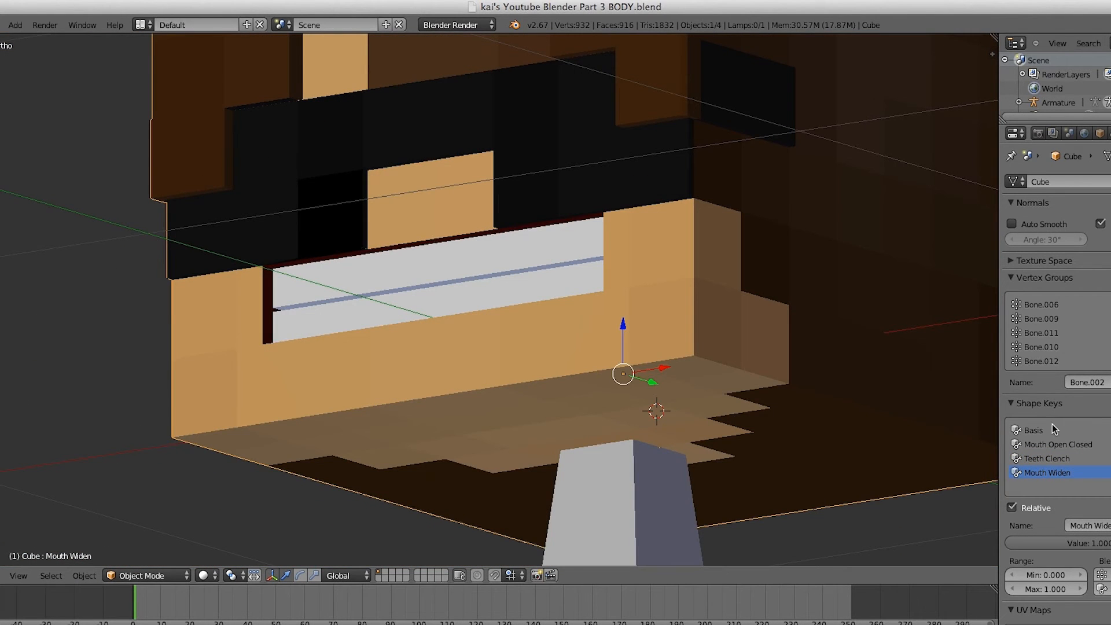
Reset Mouth Widen to 0 and set Mouth Open Closed to 1.000.
drag(1107, 544, 874, 546)
click(1068, 458)
click(1060, 444)
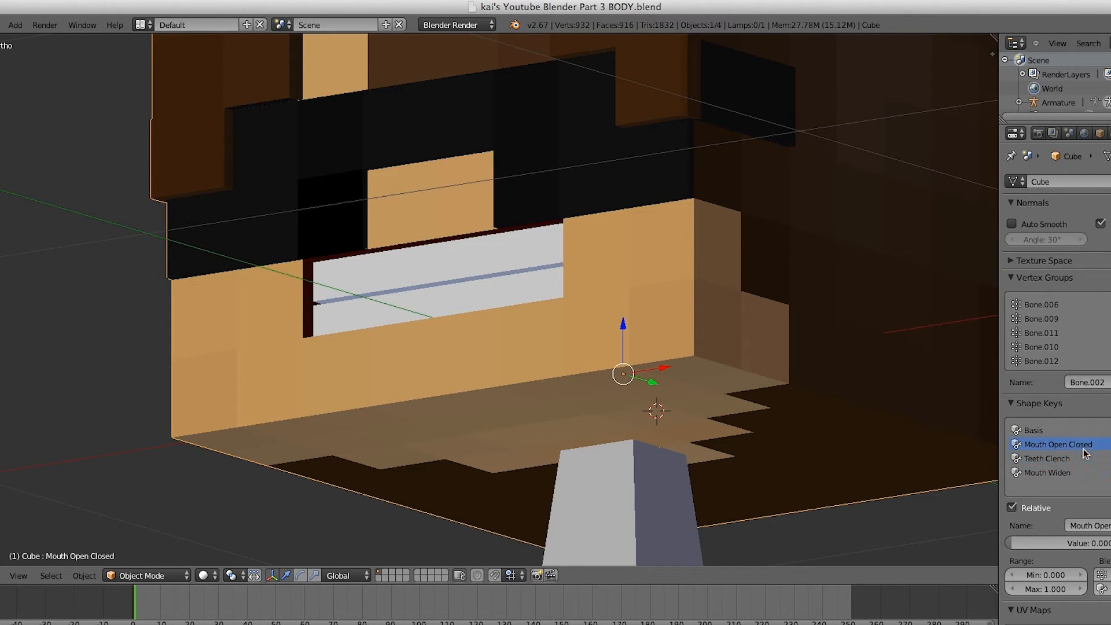
drag(1011, 544, 1110, 543)
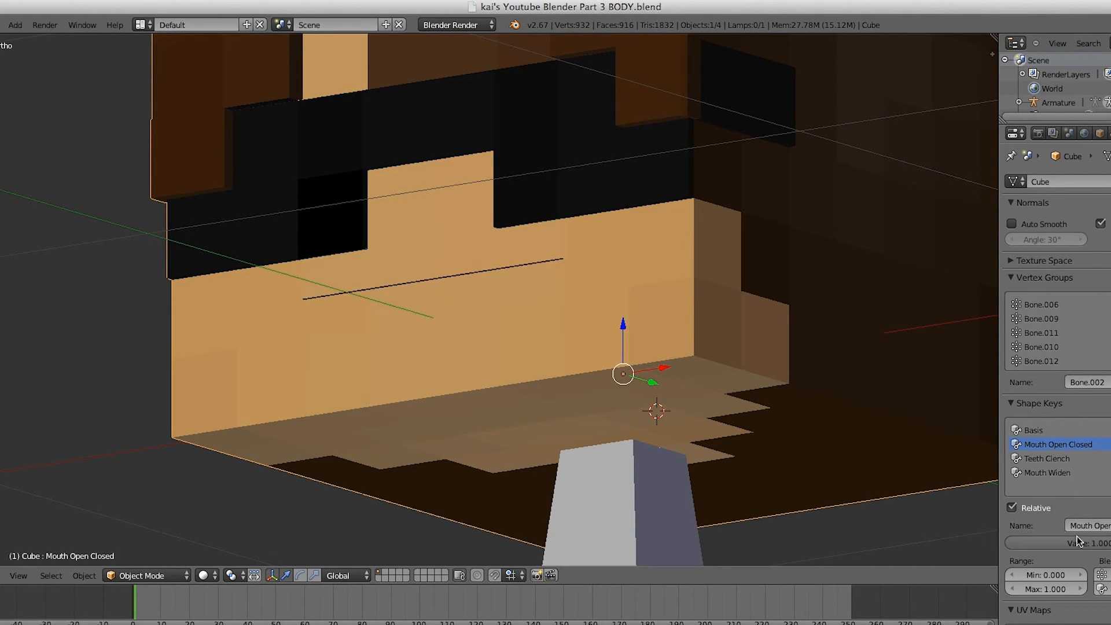
Set the Mouth Widen range minimum to -1.000 and lower the shape key's value to -1.000.
click(1049, 473)
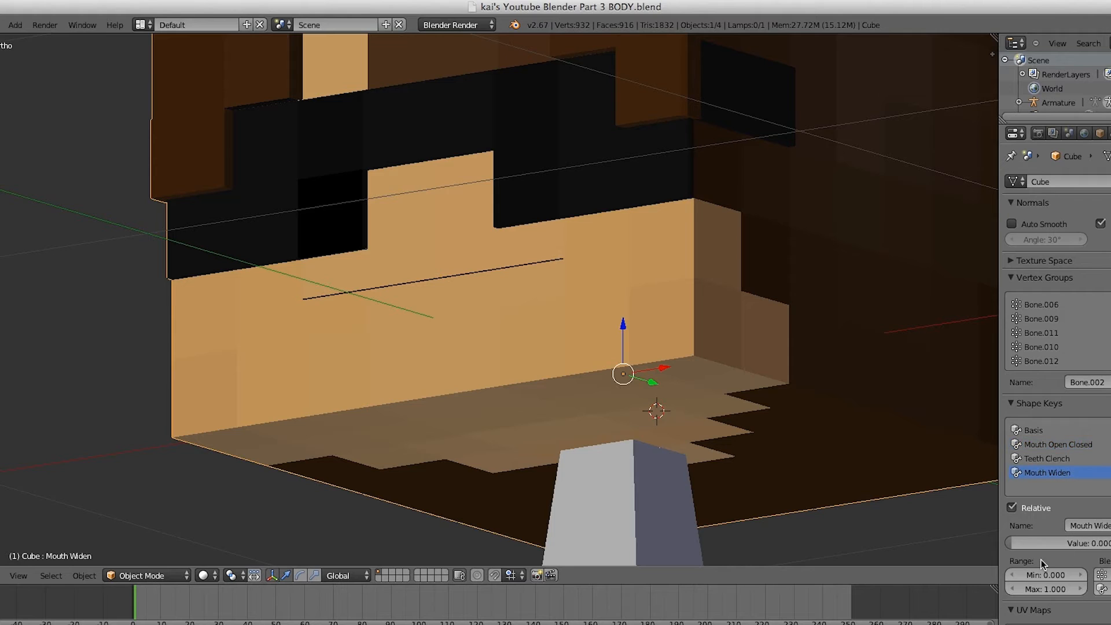
click(1043, 588)
click(1049, 575)
key(Return)
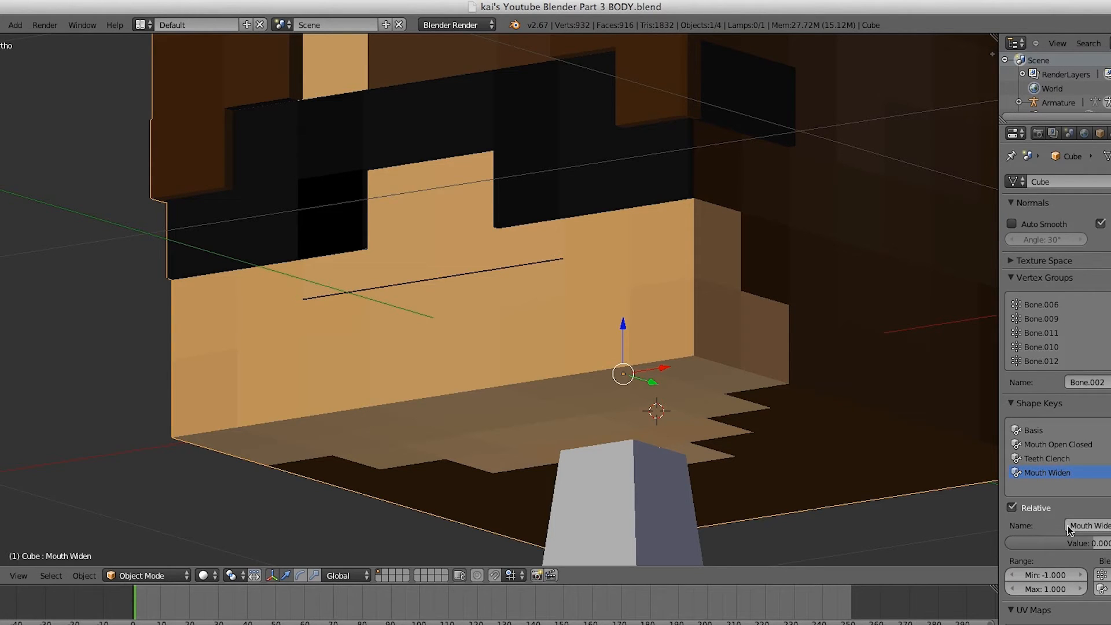
drag(1080, 545, 1024, 541)
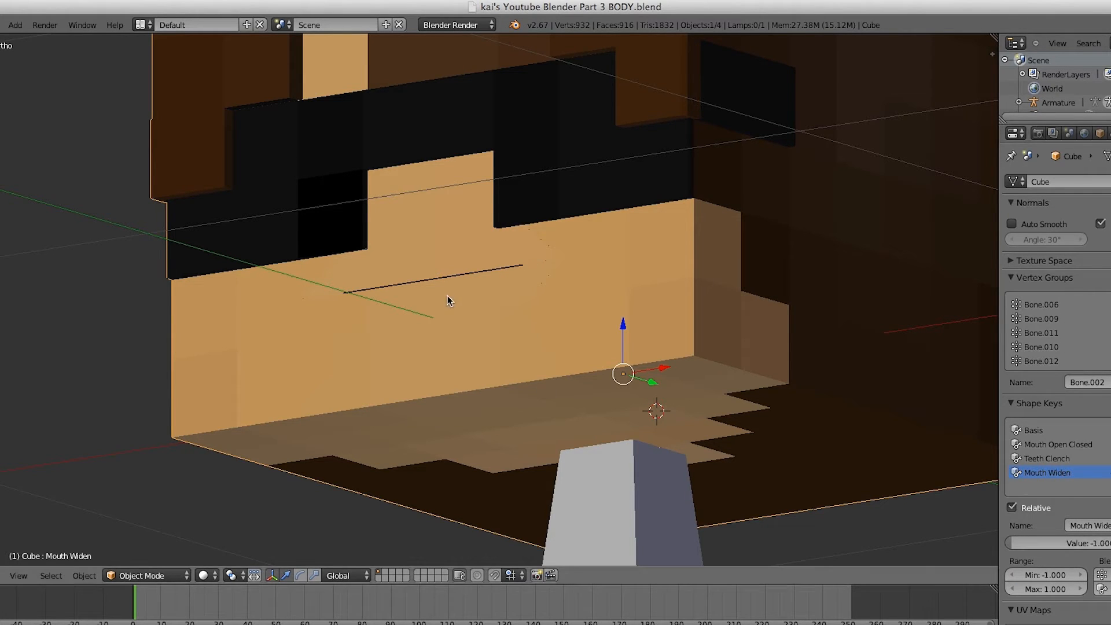
Render the character, examine the face and mouth in the image, and return to the 3D view.
click(45, 25)
key(F12)
scroll(606, 206, down, 10)
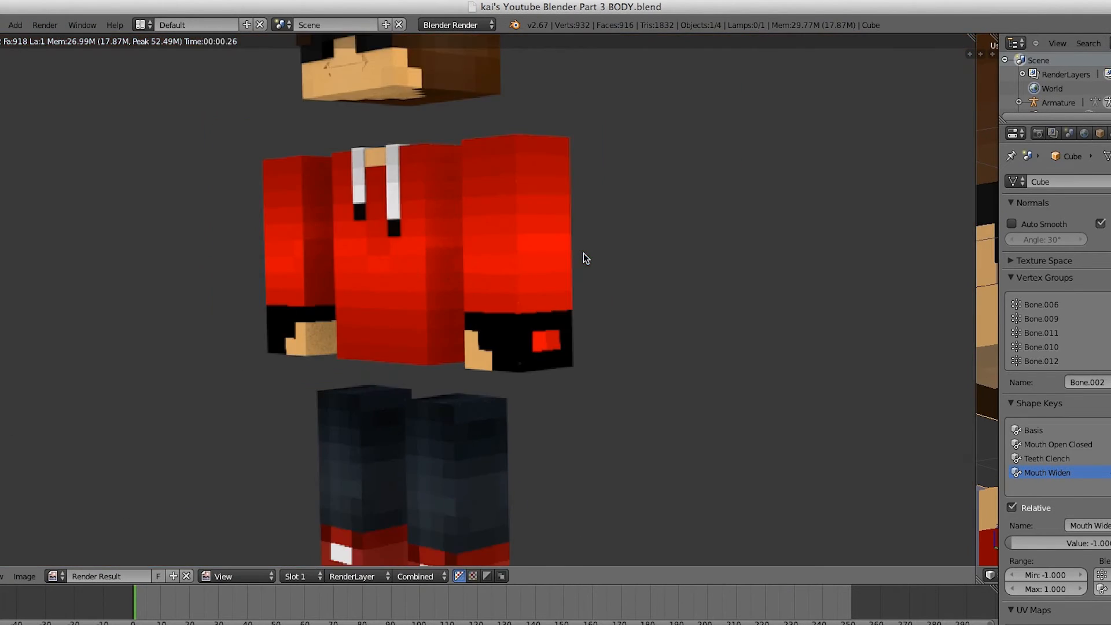
scroll(579, 260, up, 1)
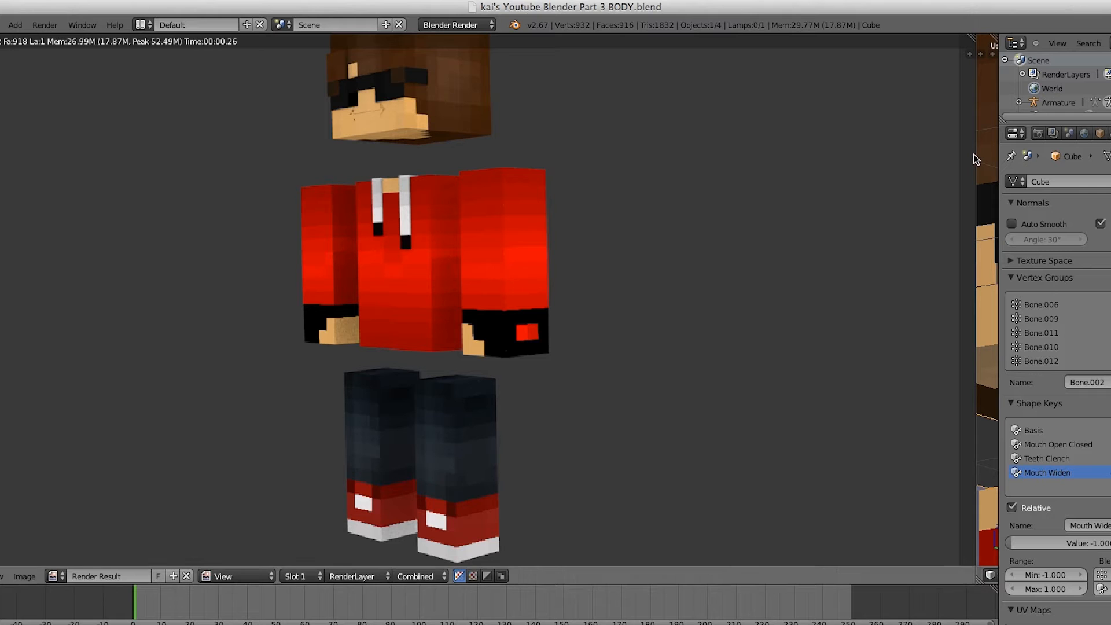
drag(976, 156, 1, 159)
scroll(700, 287, down, 3)
middle_drag(700, 287, 715, 348)
scroll(773, 336, down, 2)
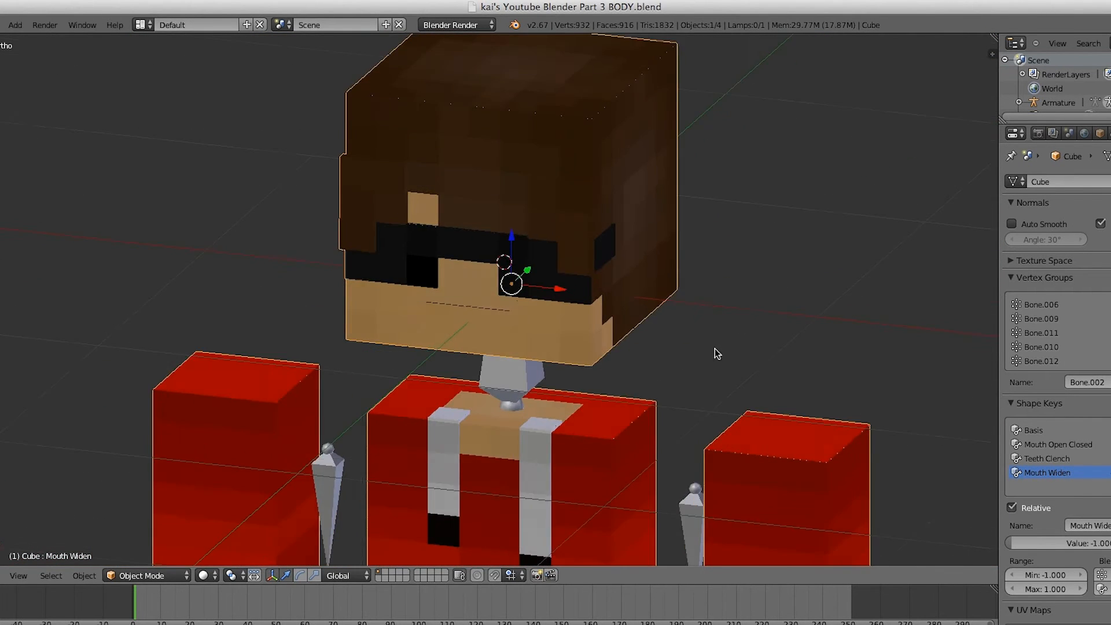
Re-enter -1.000 as the range minimum of the Mouth Widen shape key.
scroll(467, 297, up, 6)
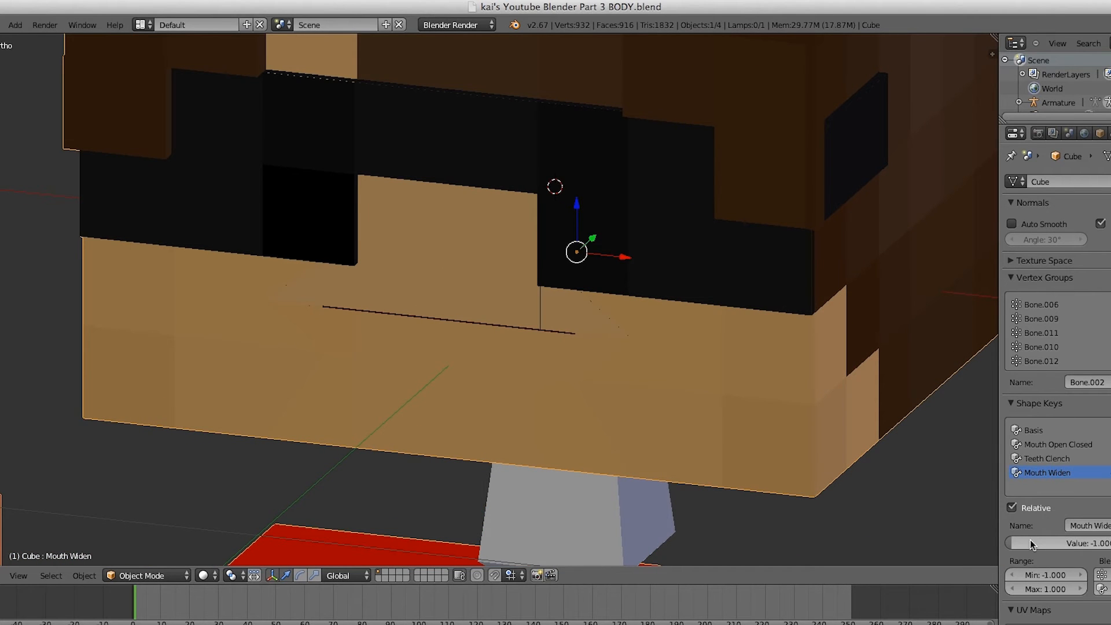
click(1065, 575)
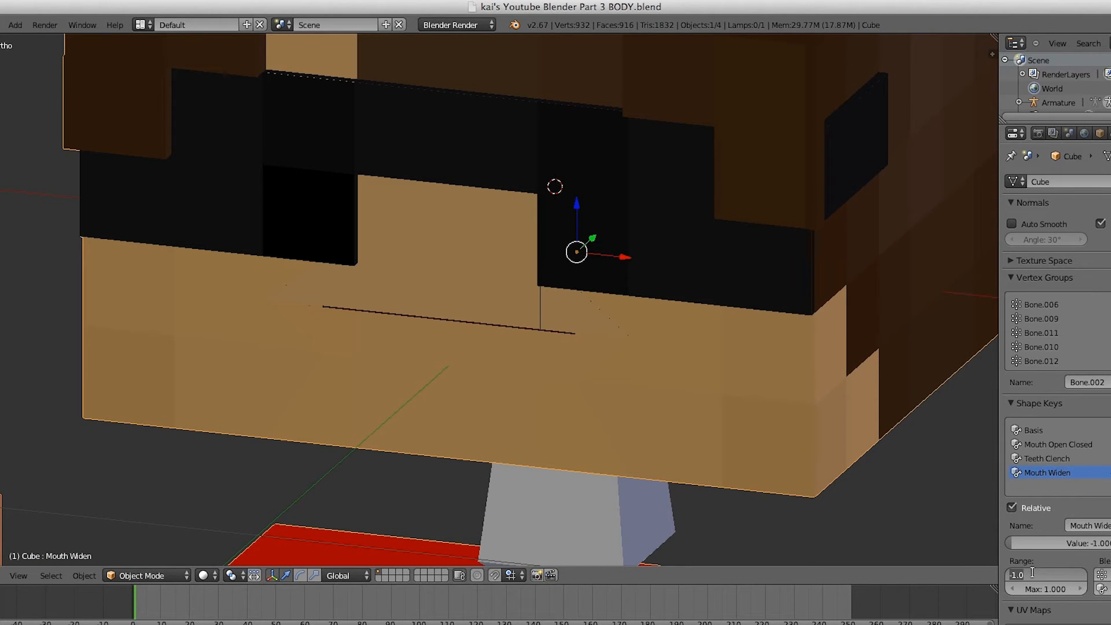
text(00)
key(Return)
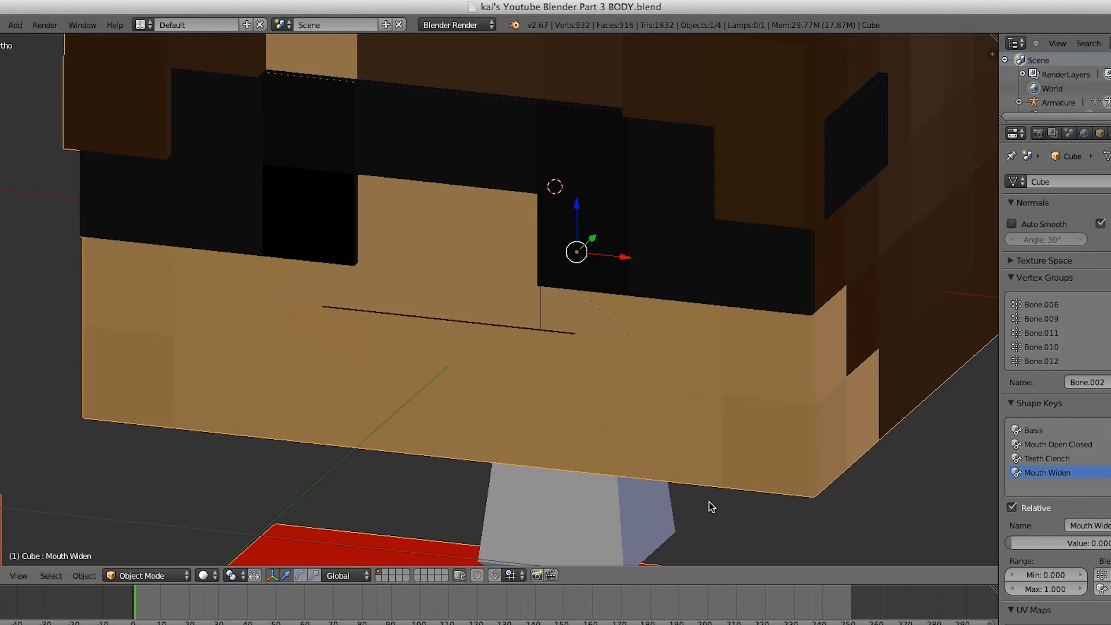
Examine the whole character, its closed mouth and the armature from several sides with nothing selected.
scroll(523, 399, down, 9)
middle_drag(516, 370, 579, 368)
right_click(533, 376)
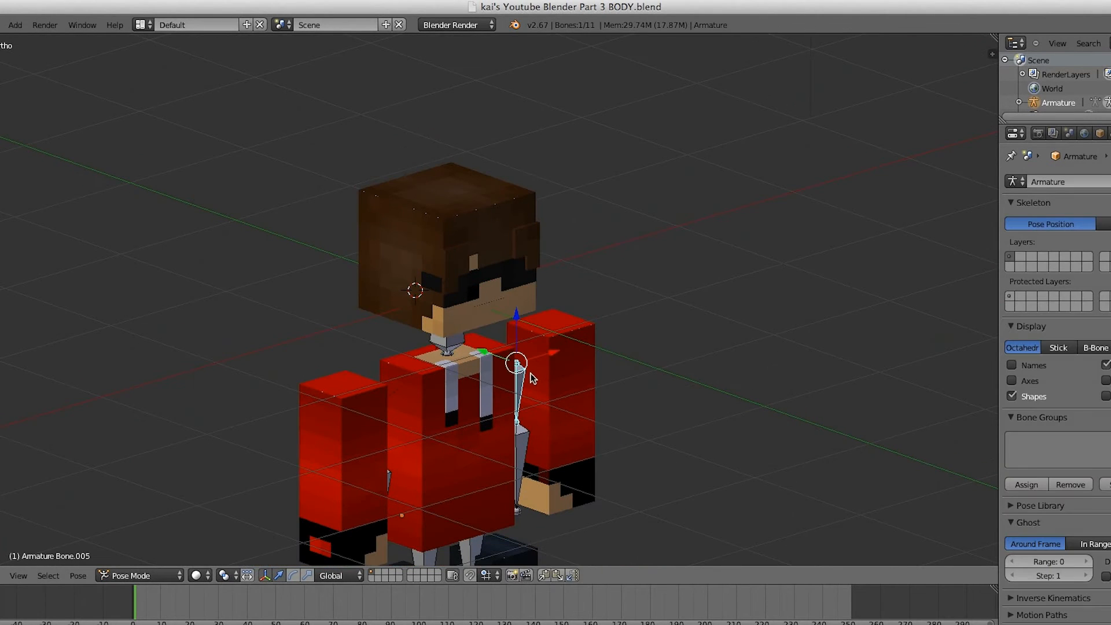
right_click(555, 355)
scroll(499, 210, up, 5)
scroll(492, 204, down, 4)
key(a)
middle_drag(478, 210, 651, 198)
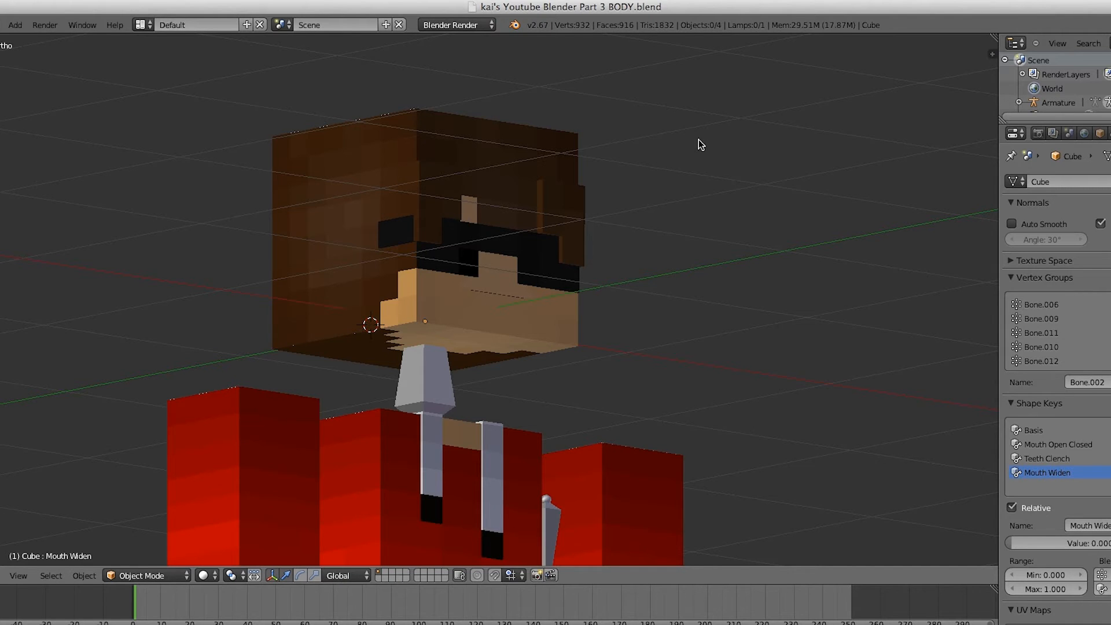
scroll(540, 265, down, 3)
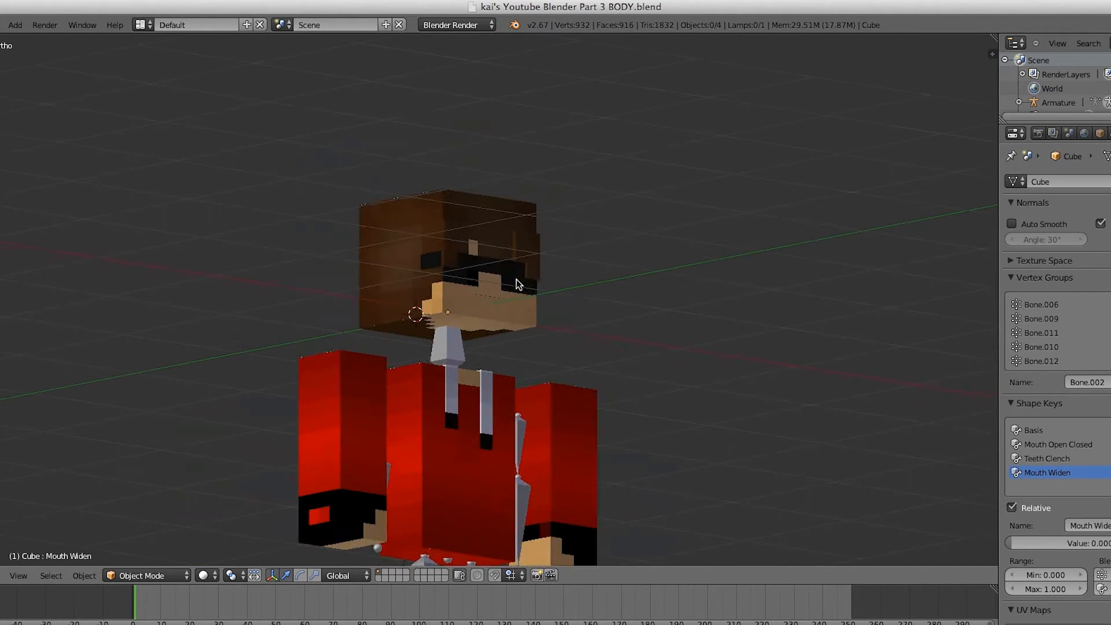
scroll(516, 279, up, 2)
shift+middle_drag(536, 297, 651, 196)
scroll(654, 235, down, 2)
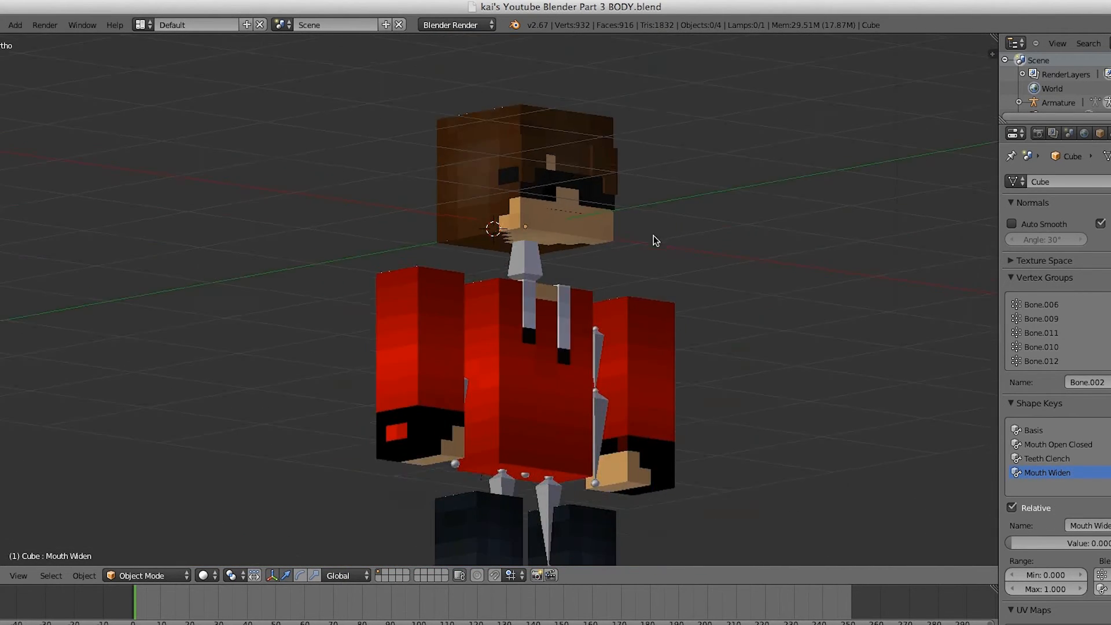
key(KP_1)
key(ctrl+KP_1)
scroll(436, 266, up, 6)
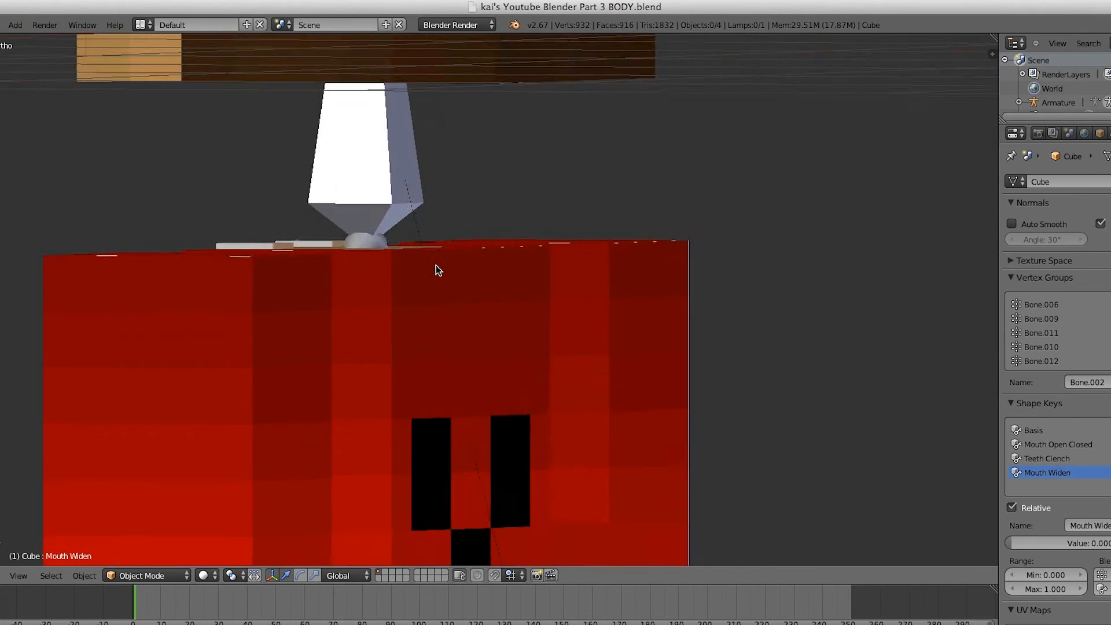
scroll(438, 270, down, 5)
middle_drag(439, 270, 543, 268)
scroll(543, 268, up, 2)
middle_drag(642, 288, 635, 280)
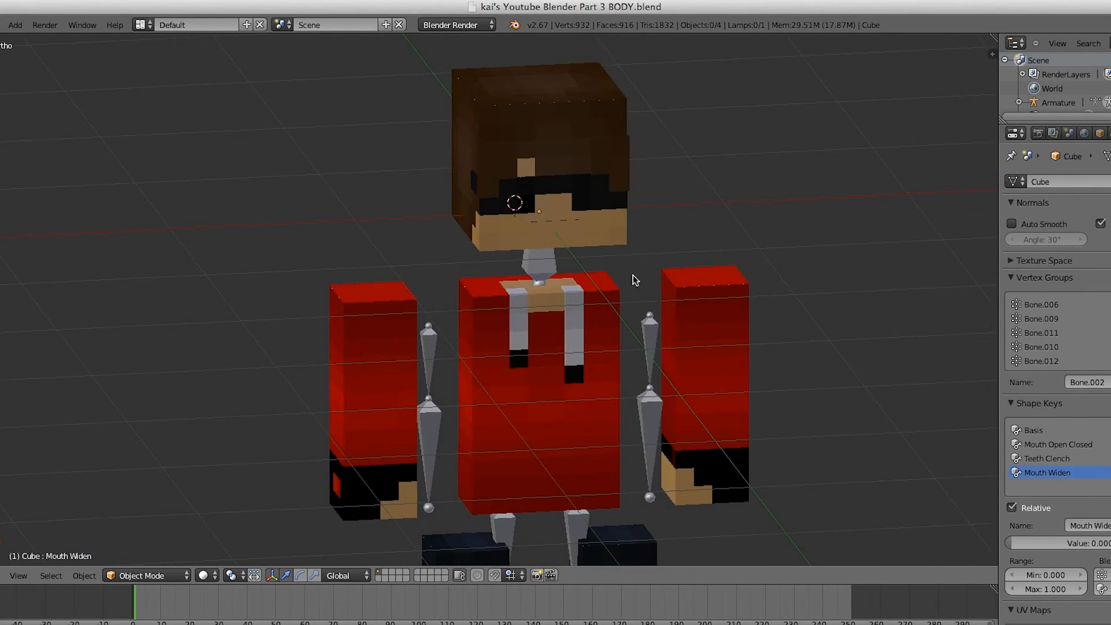
Select the character mesh, view it from the front and make Basis the active shape key.
right_click(542, 249)
right_click(603, 231)
scroll(603, 233, up, 3)
scroll(603, 233, down, 4)
key(KP_1)
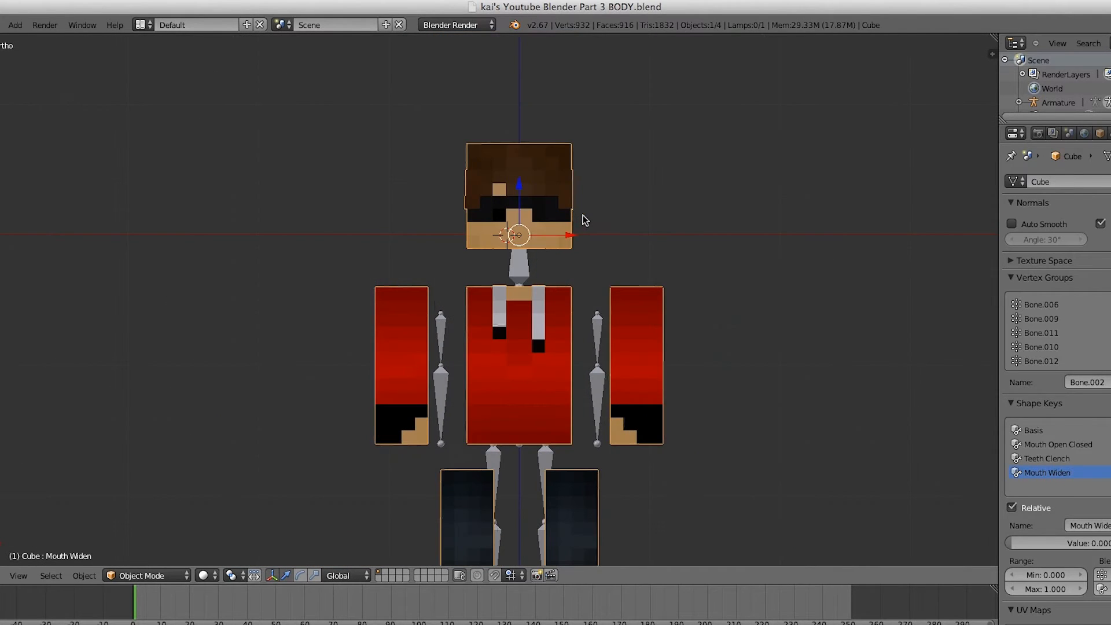
key(Tab)
key(Tab)
scroll(557, 227, up, 1)
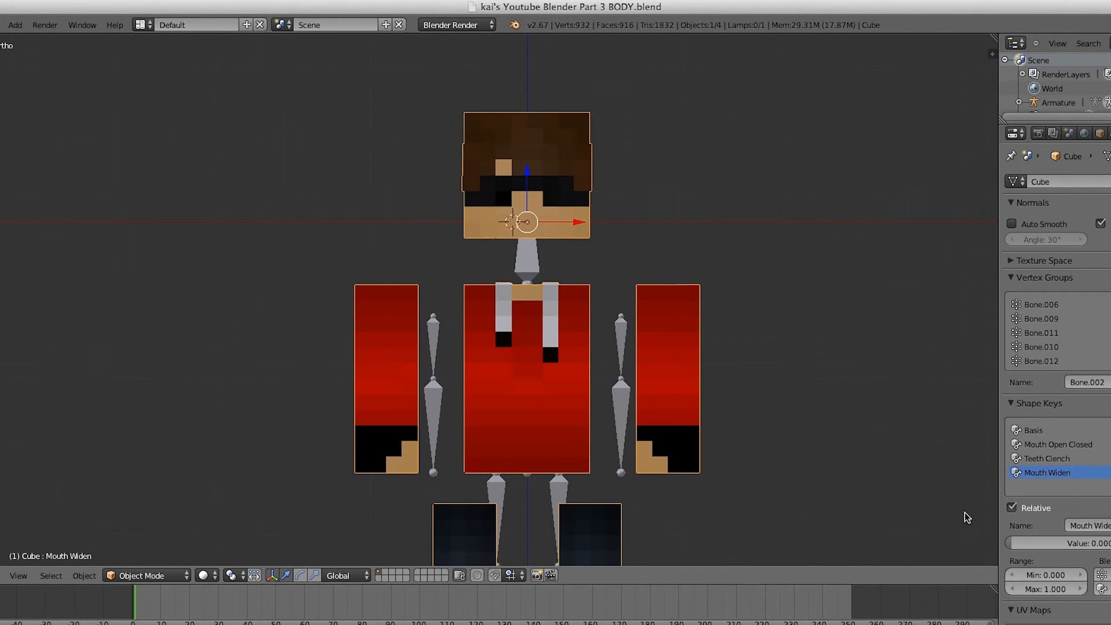
click(1035, 430)
Examine the mouth line up close, the whole body and the arms with their adjacent bones.
scroll(512, 276, up, 1)
scroll(511, 272, down, 1)
scroll(513, 271, up, 5)
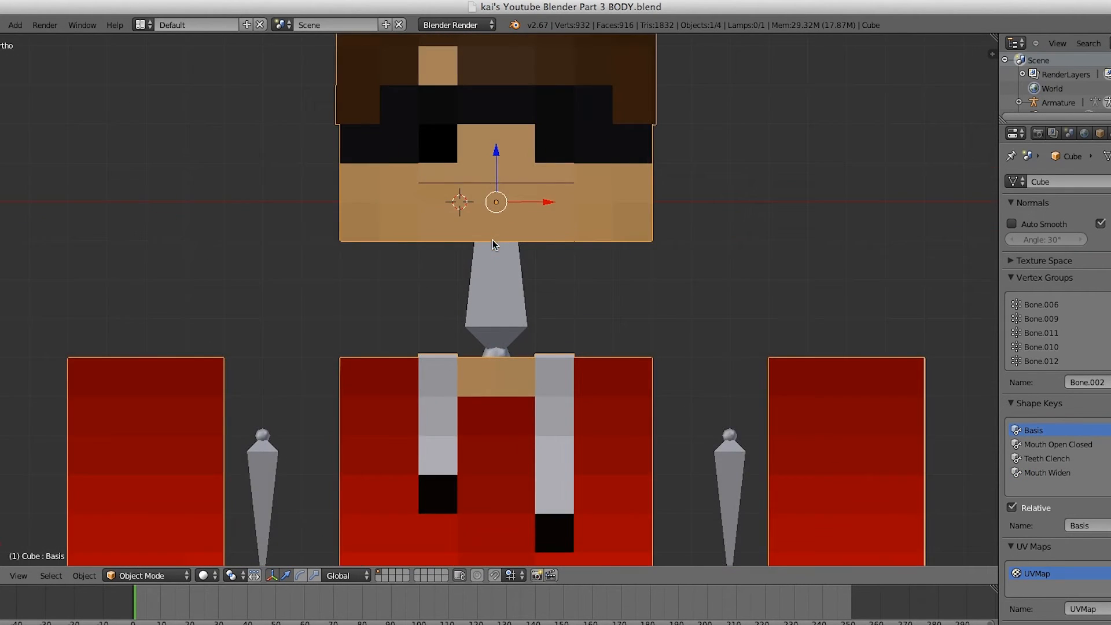
middle_drag(492, 239, 415, 269)
scroll(451, 201, up, 2)
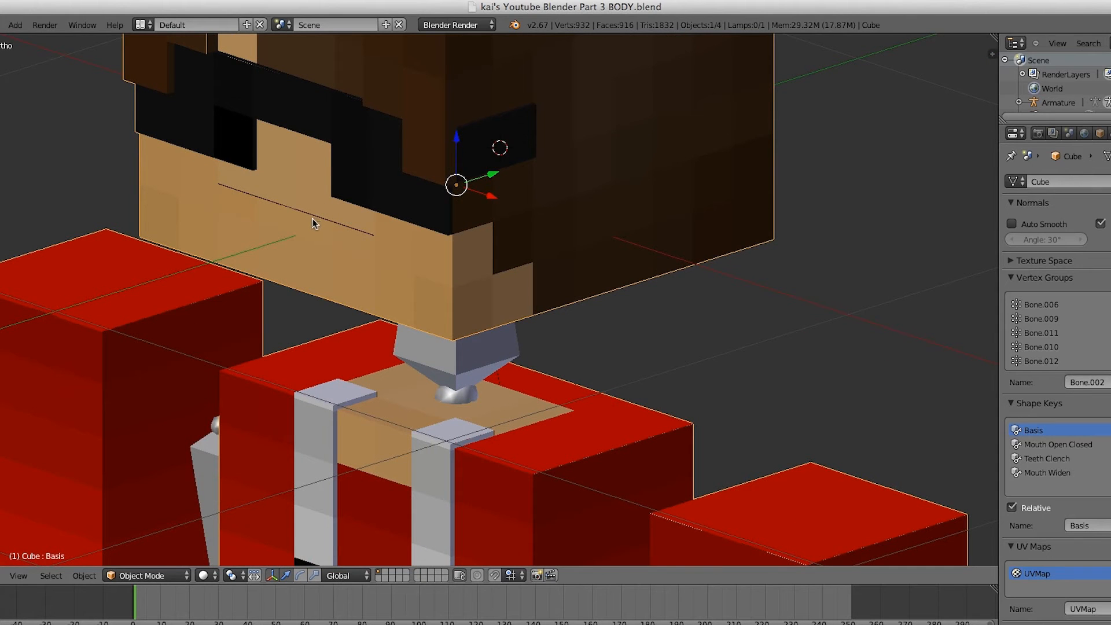
scroll(317, 219, up, 3)
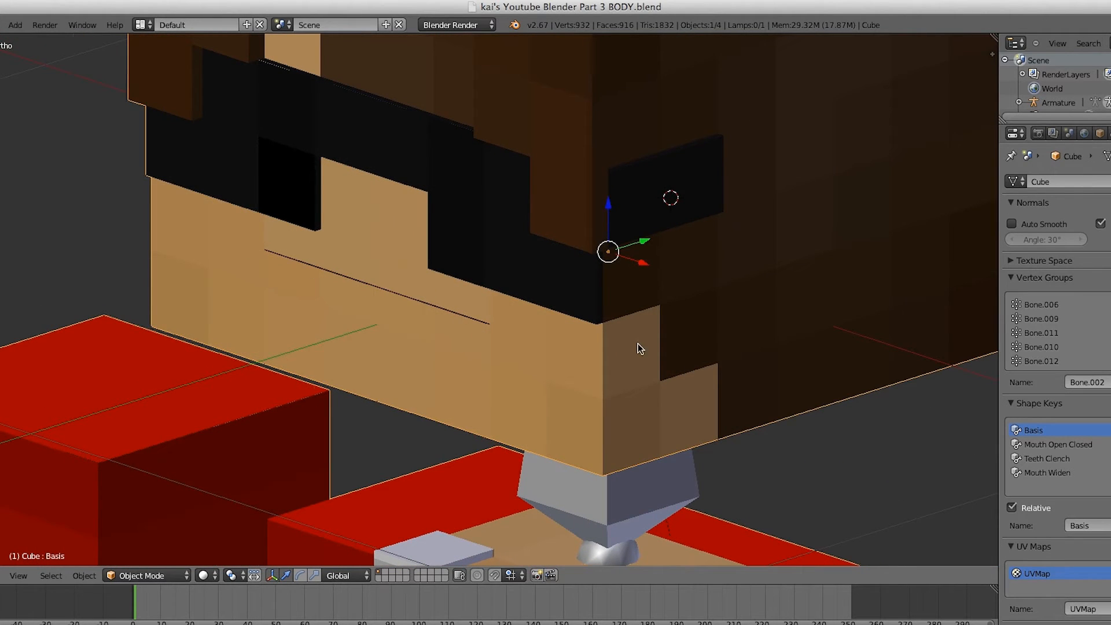
scroll(333, 297, down, 5)
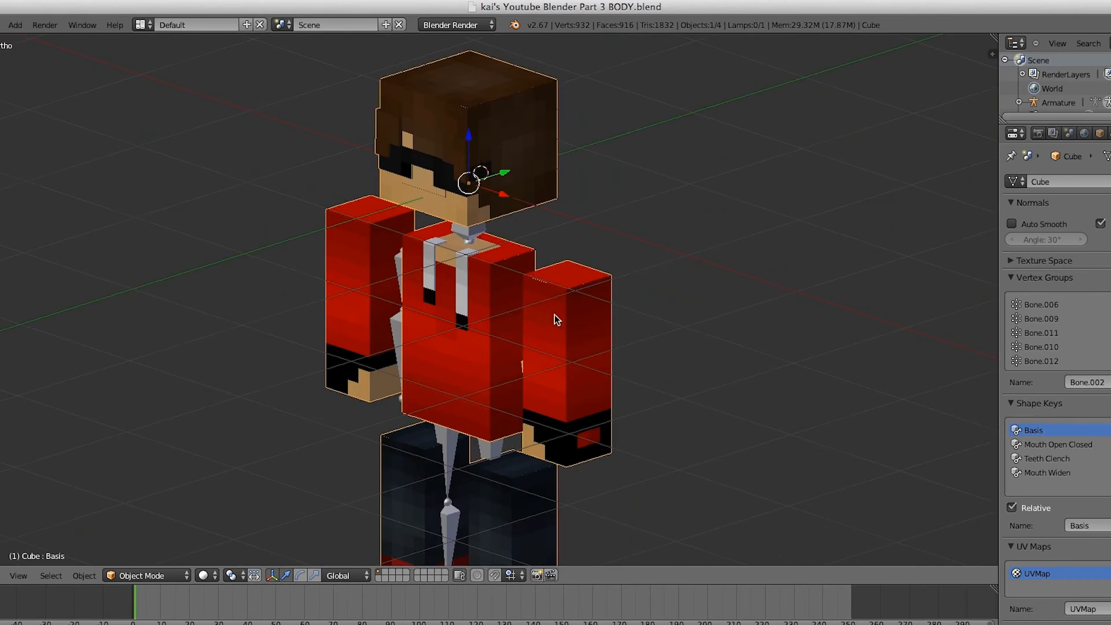
scroll(577, 356, up, 2)
middle_drag(578, 356, 690, 346)
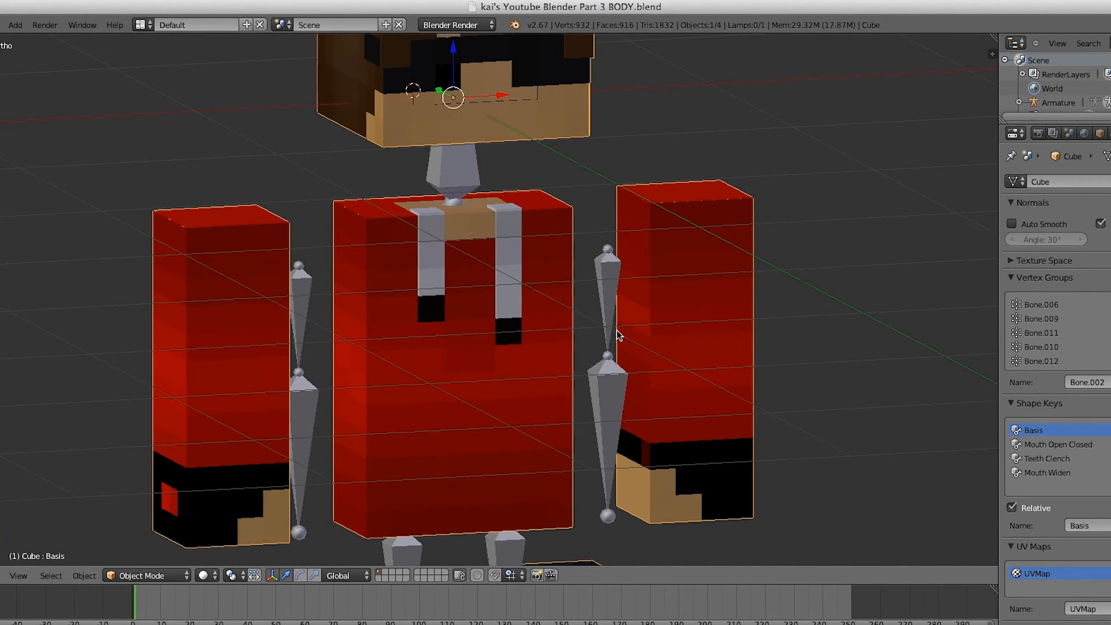
scroll(680, 237, up, 1)
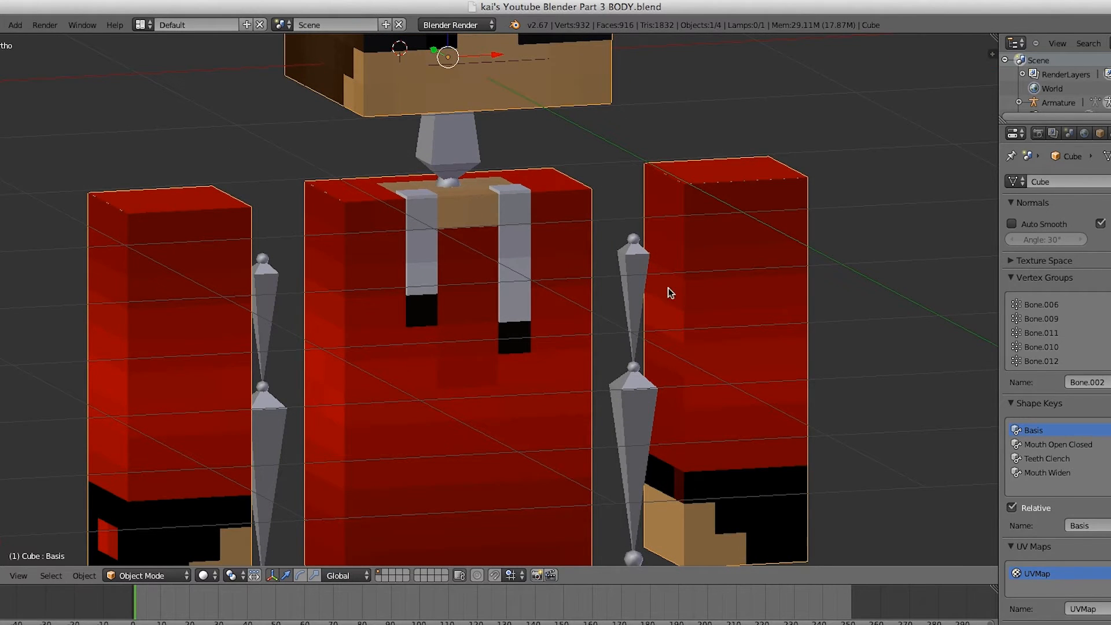
Inspect the arms and their bones from the front and clear the selection.
right_click(644, 289)
right_click(629, 412)
right_click(801, 328)
scroll(735, 364, down, 2)
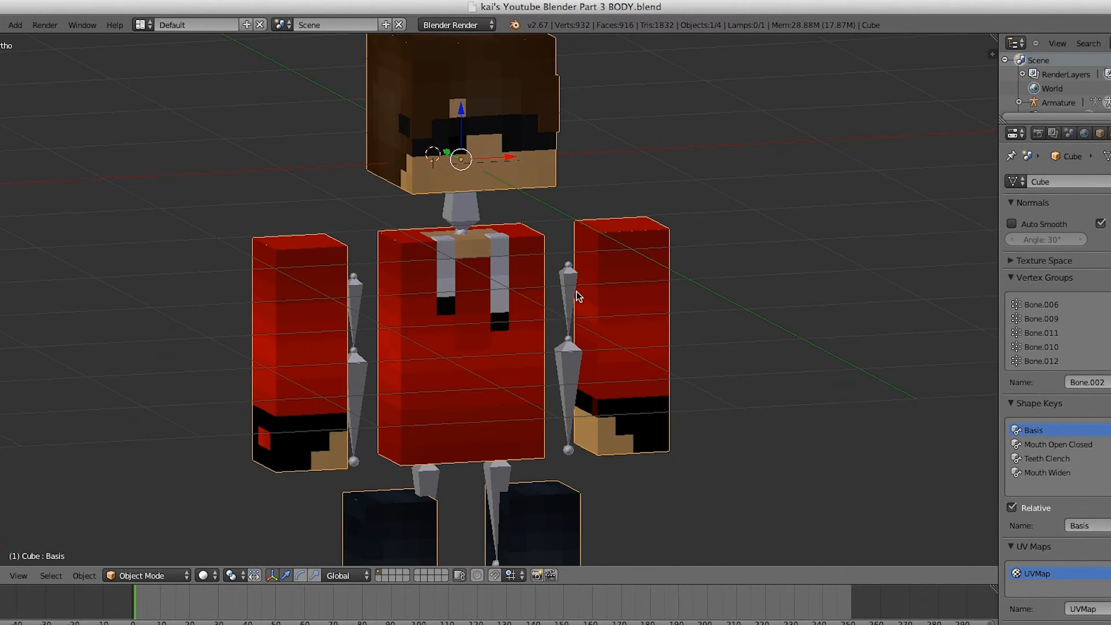
scroll(577, 296, down, 4)
key(KP_1)
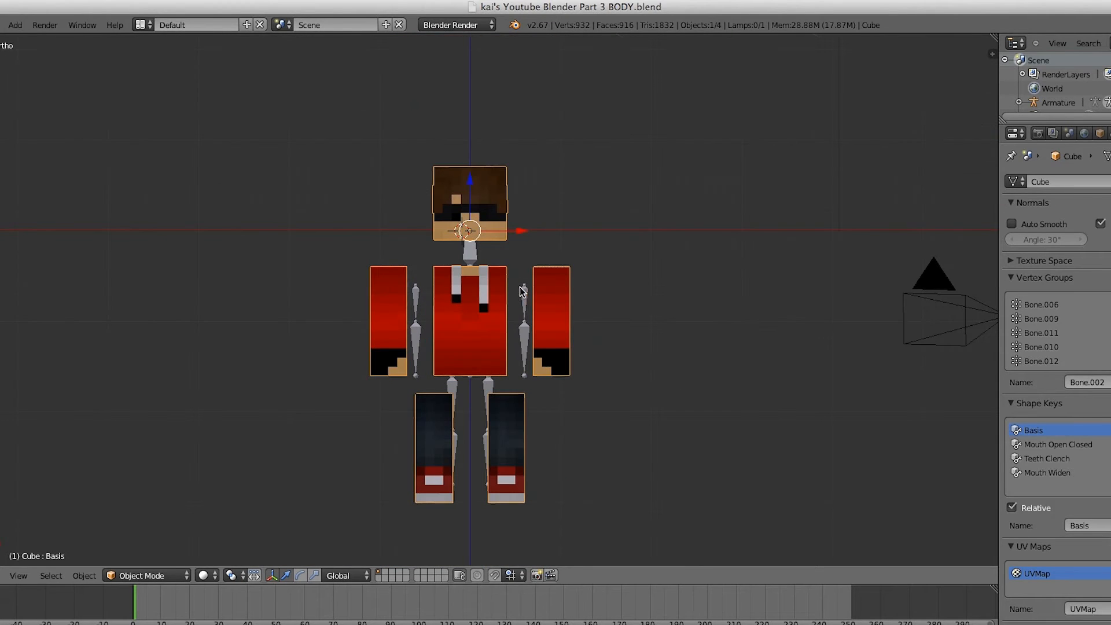
scroll(570, 247, up, 5)
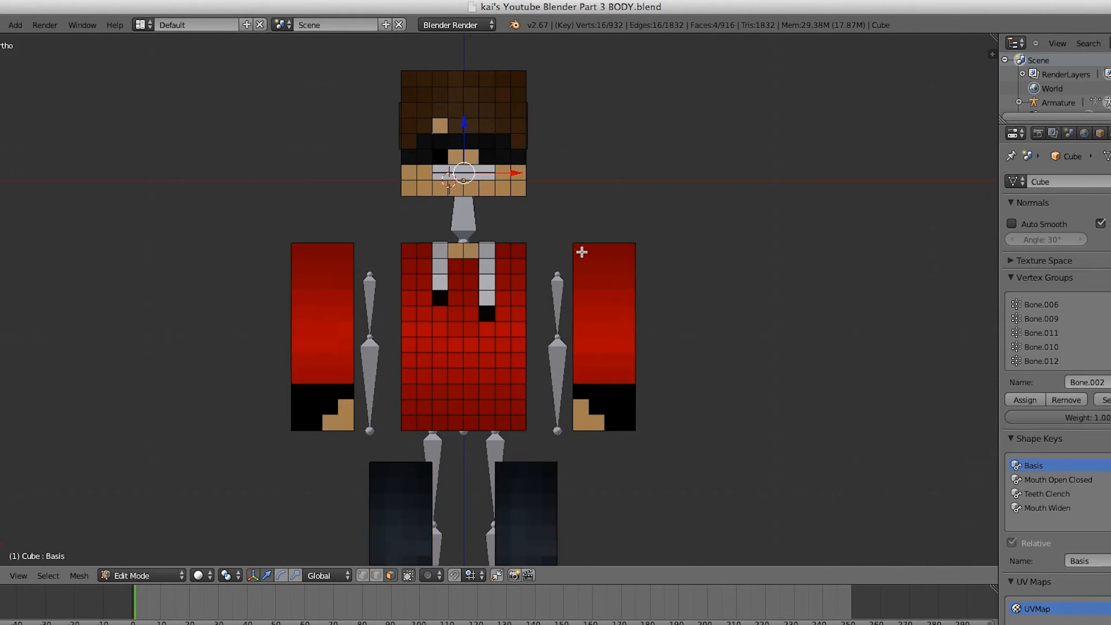
key(z)
key(z)
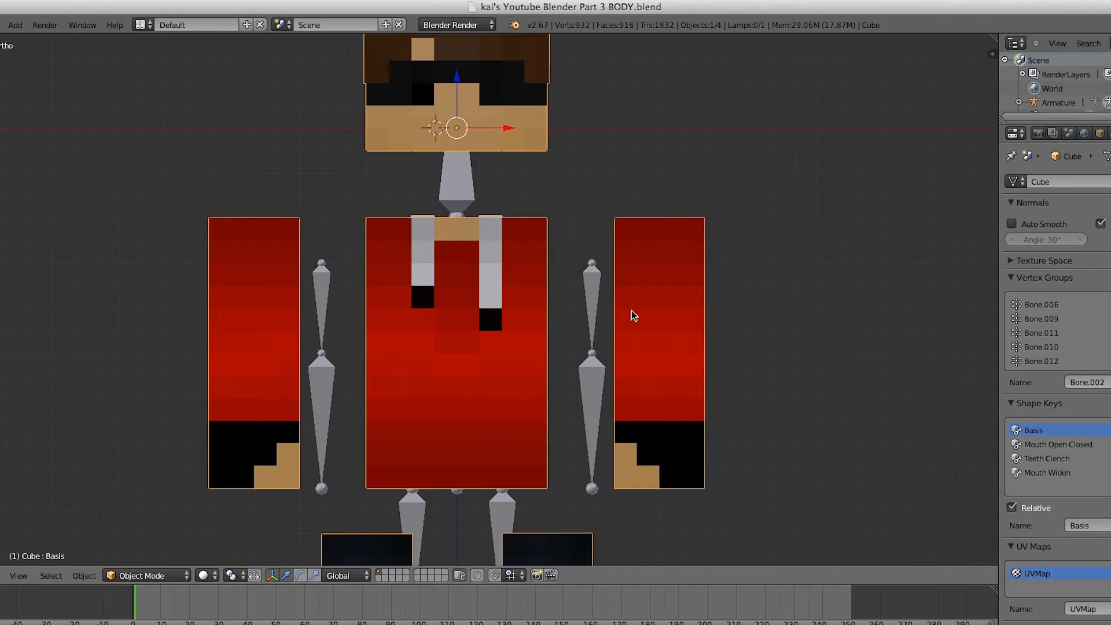
key(Tab)
key(Tab)
key(a)
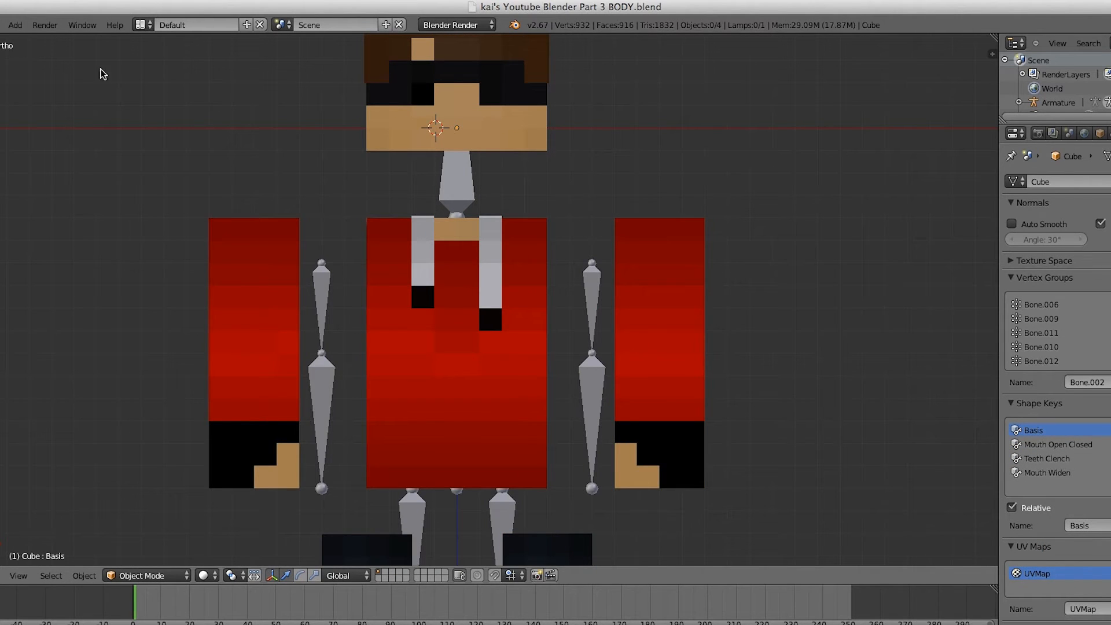
Show the tool shelf and open the character mesh for editing with nothing selected.
key(t)
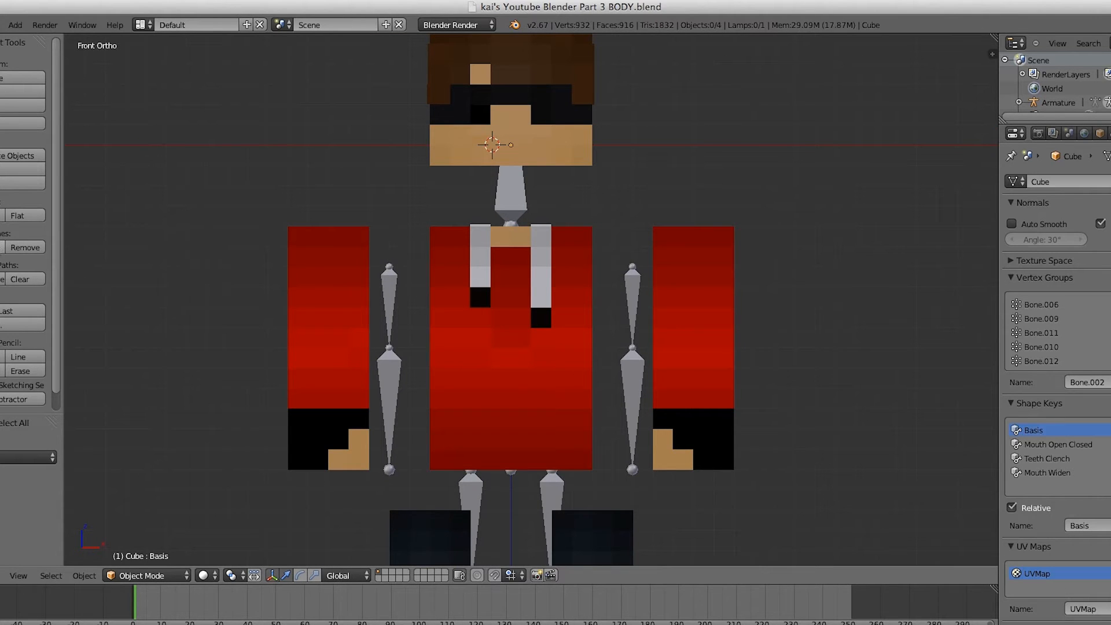
key(i)
click(92, 233)
right_click(349, 255)
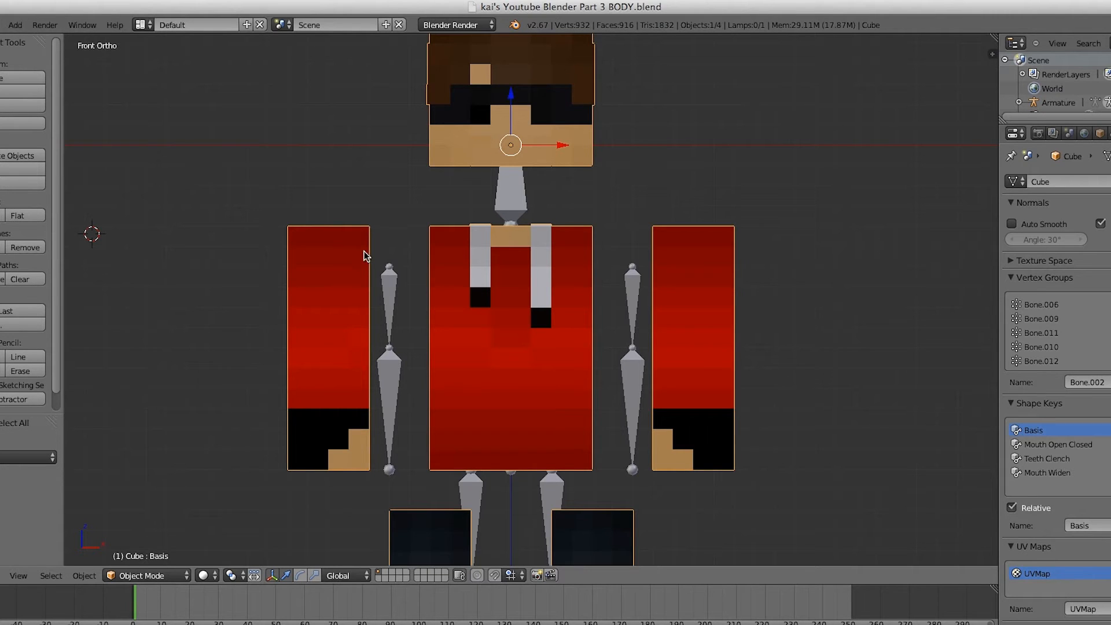
key(Tab)
key(a)
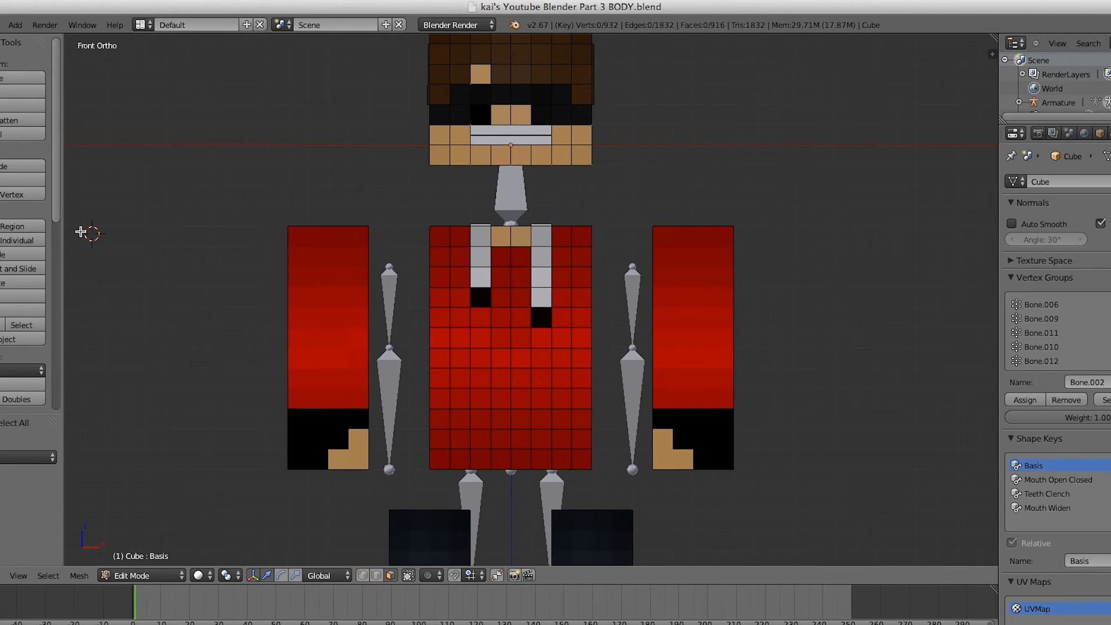
Add one centred loop cut across each arm, level with the joint between the upper and lower arm bones.
click(20, 269)
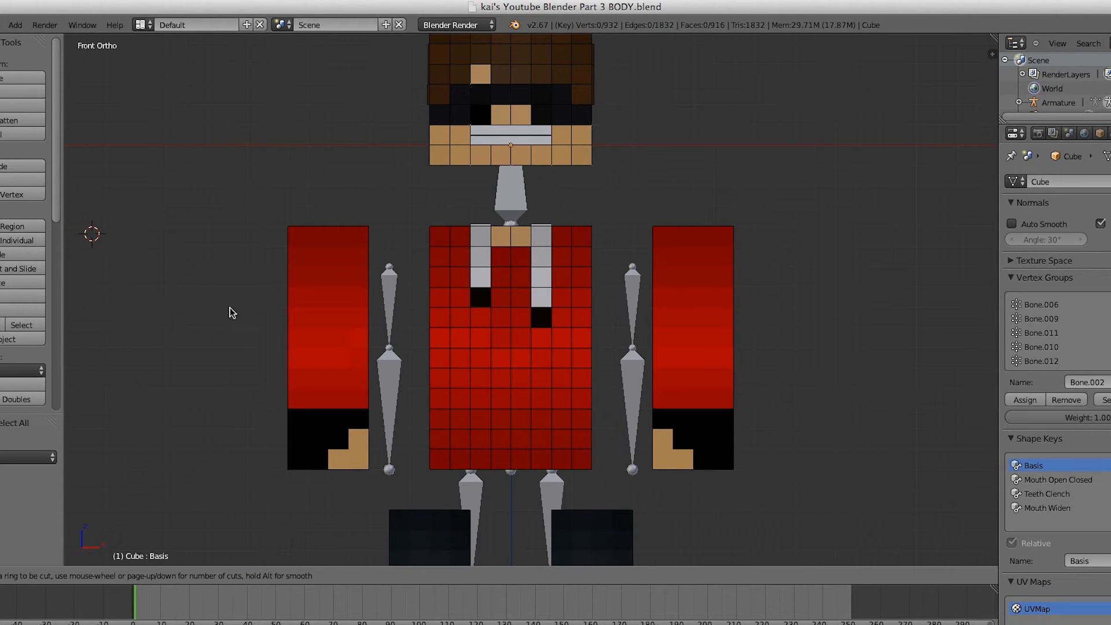
click(283, 338)
click(284, 337)
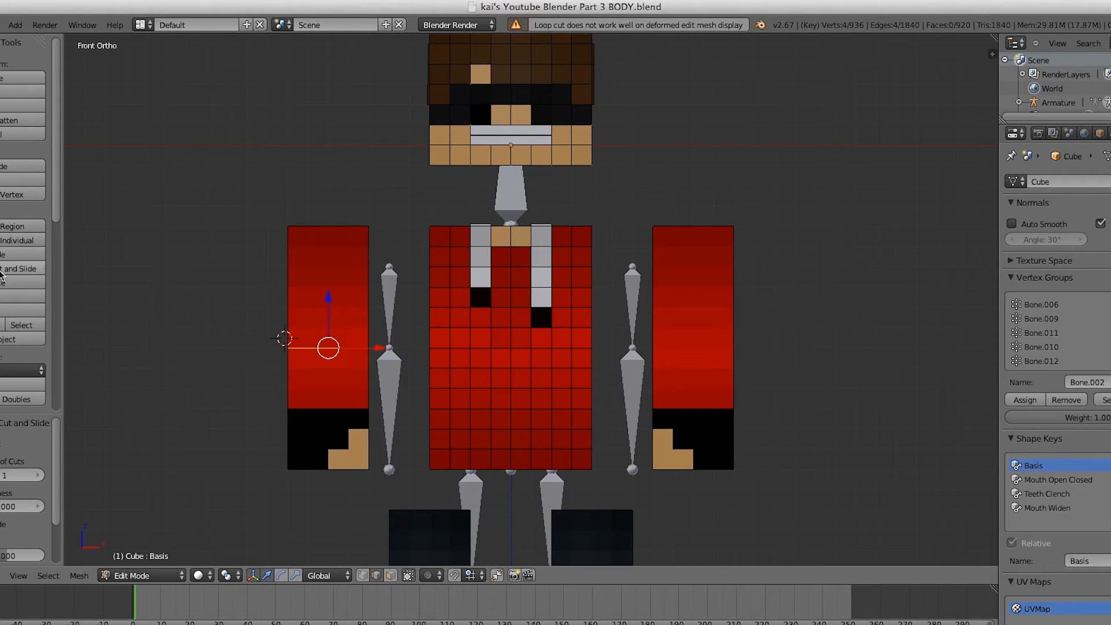
click(797, 376)
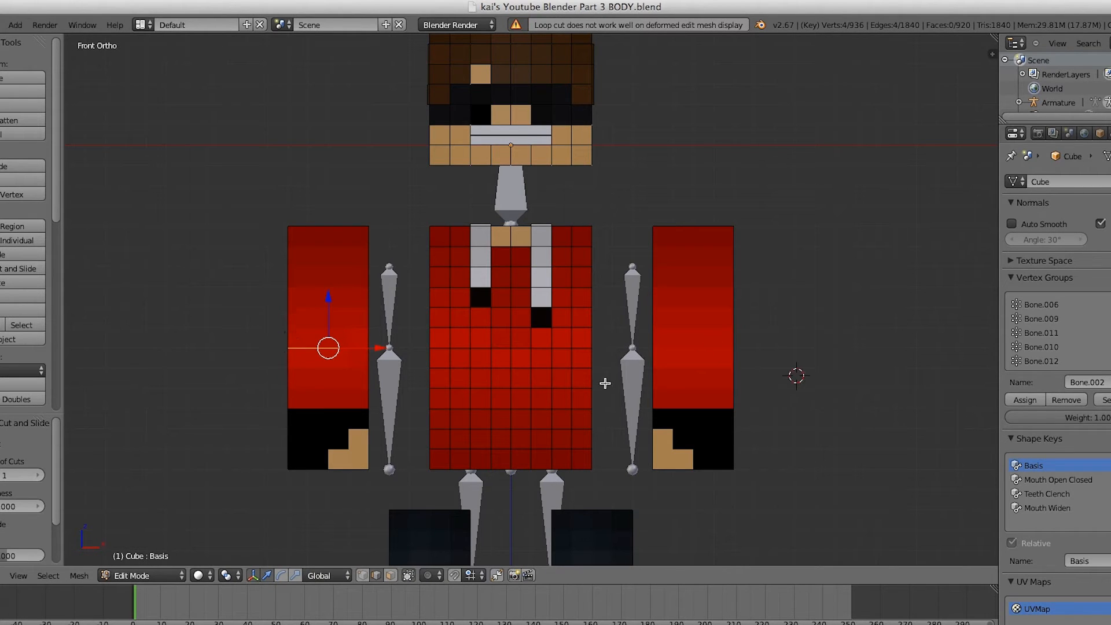
key(ctrl+r)
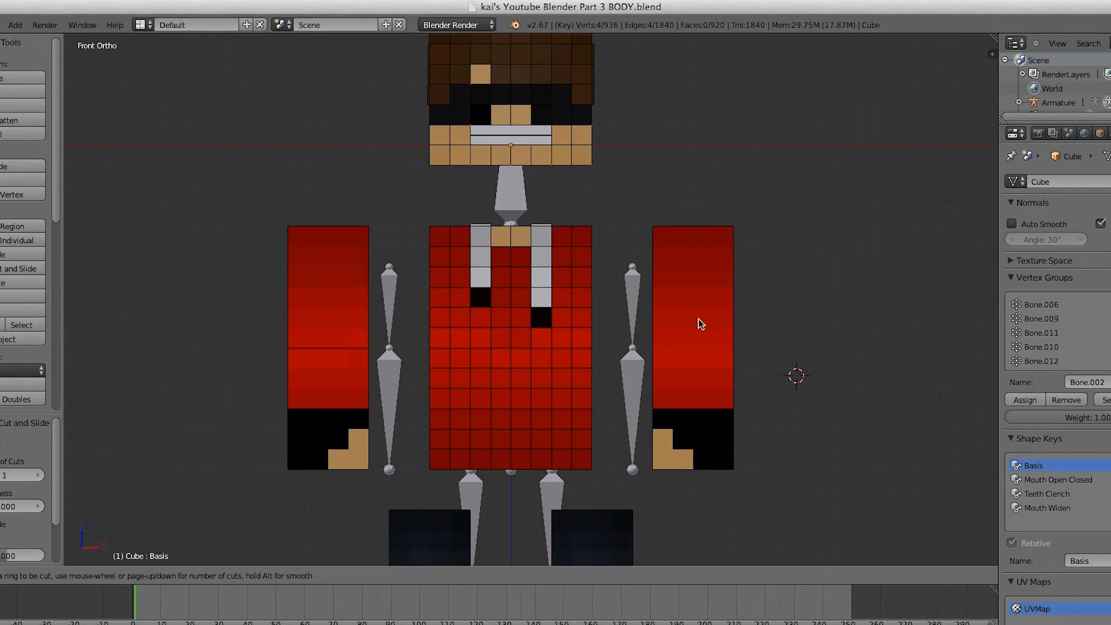
click(734, 343)
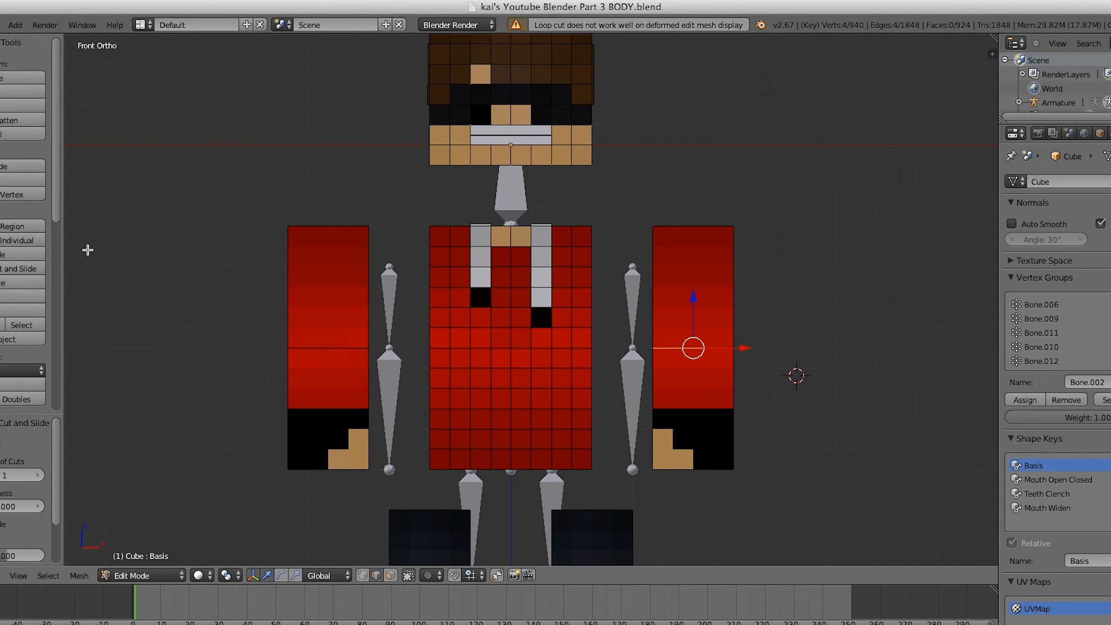
On the character's right arm, add one loop cut above and one below the elbow cut, snapping both to the grid.
click(13, 266)
click(281, 302)
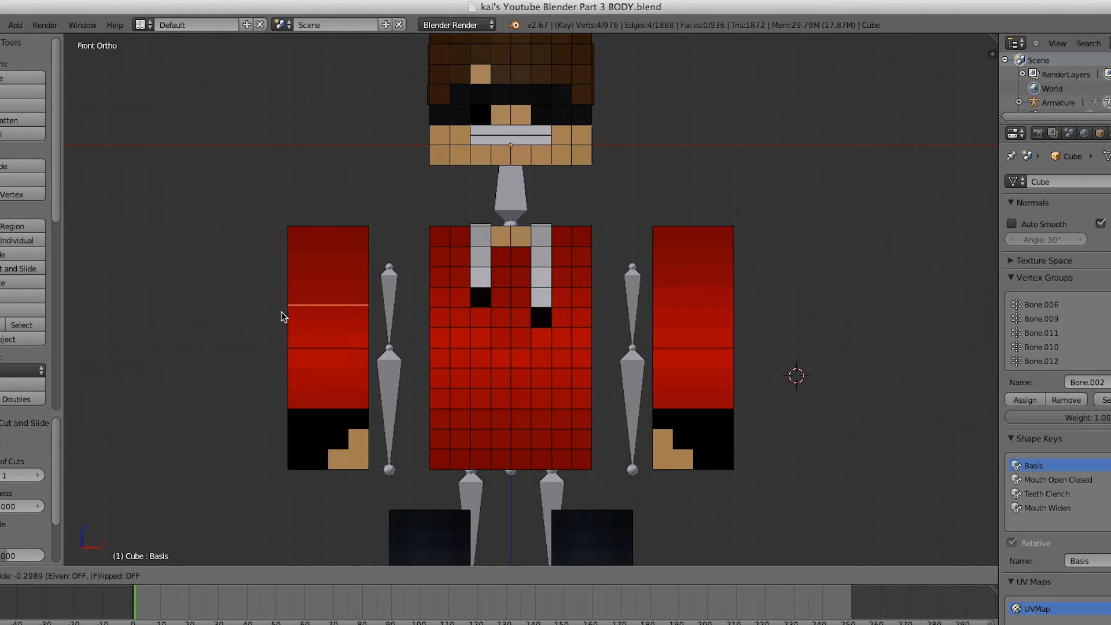
click(281, 316)
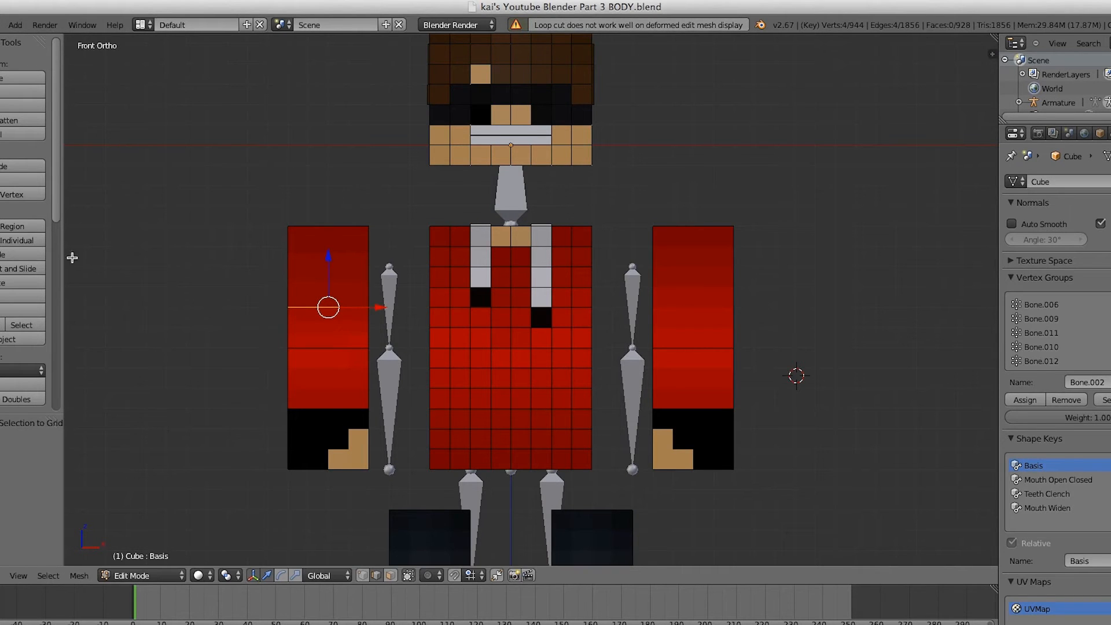
click(23, 269)
click(278, 407)
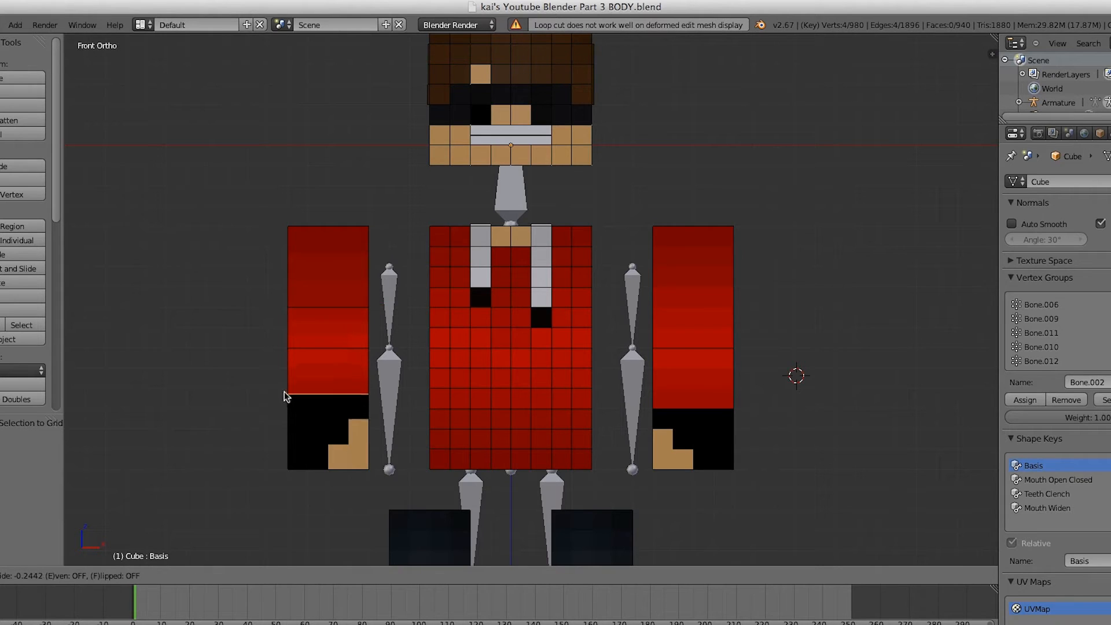
click(283, 391)
key(shift+s)
click(282, 389)
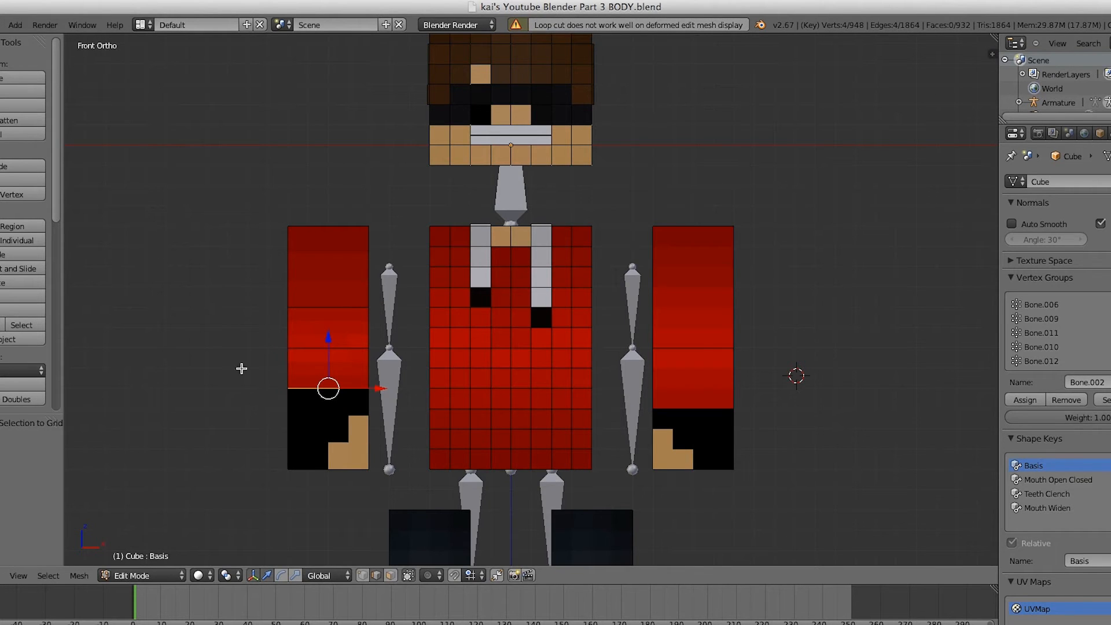
On the character's left arm, add matching loop cuts below and above the elbow cut, snapping both to the grid.
click(24, 269)
click(734, 393)
click(734, 374)
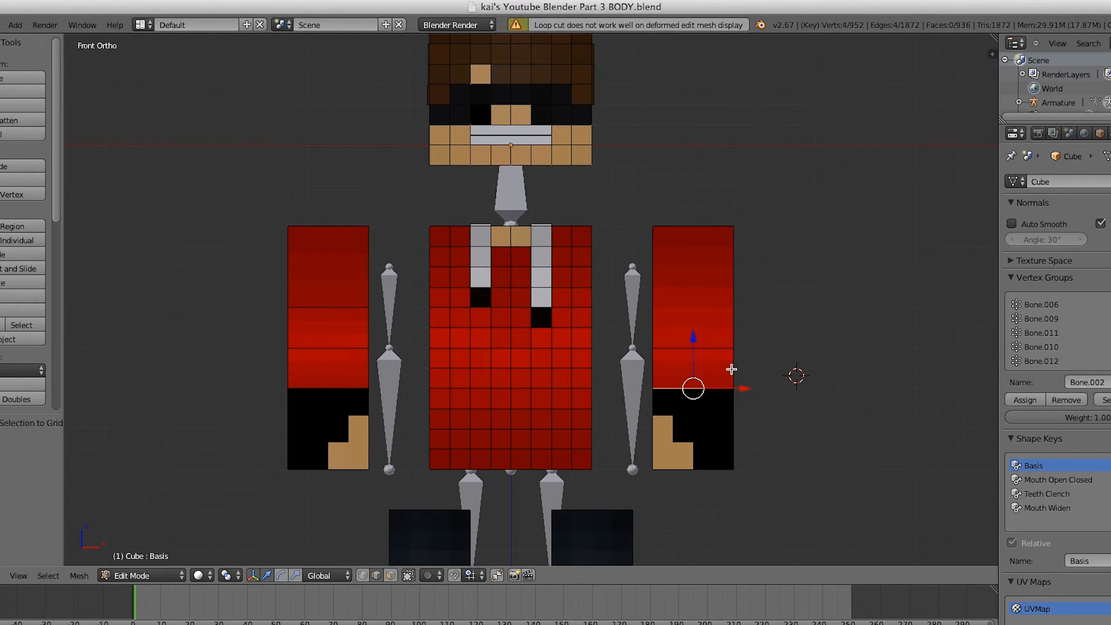
click(7, 268)
click(723, 298)
click(728, 319)
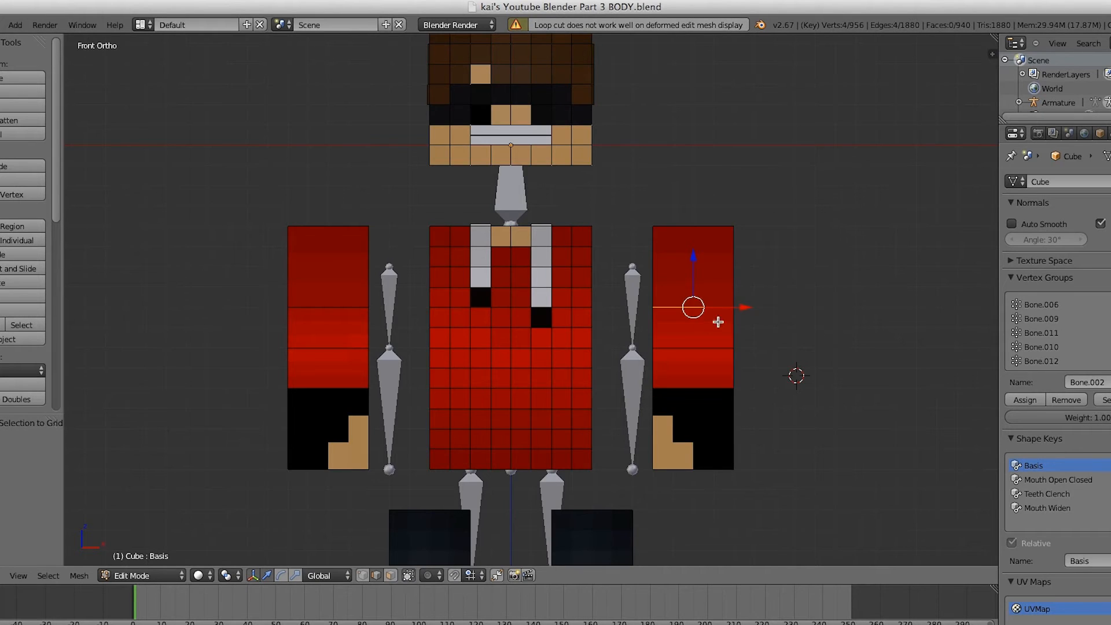
Add a loop cut halfway down the character's right leg.
scroll(574, 333, down, 3)
scroll(575, 333, up, 7)
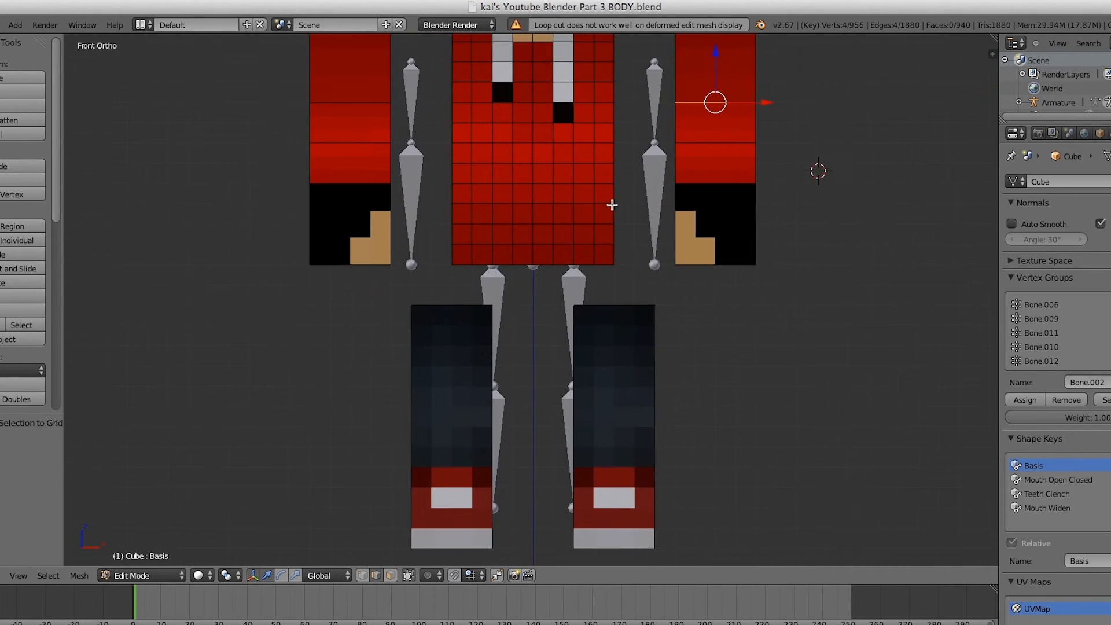
click(16, 271)
double_click(596, 396)
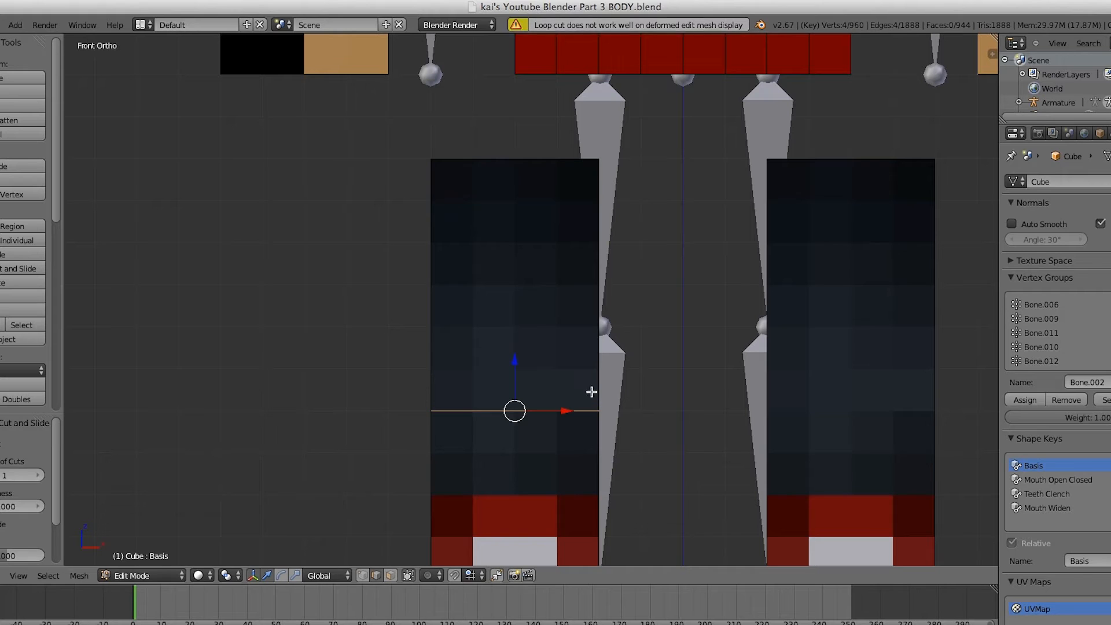
Add a loop cut above the middle cut on the character's right leg, level with the knee joint, and snap it to the grid.
click(2, 269)
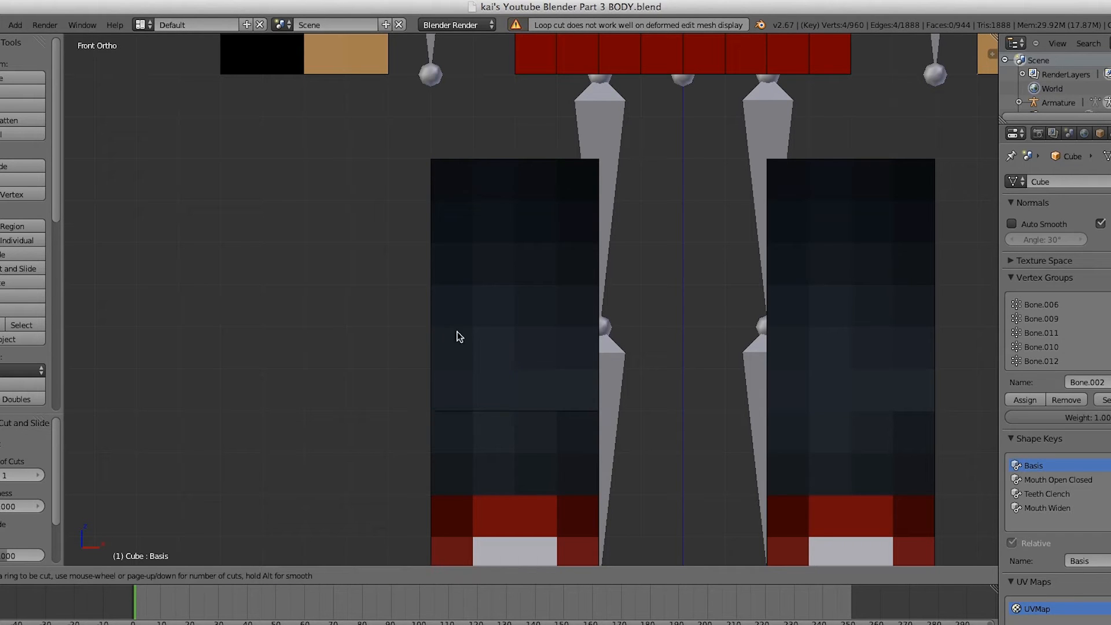
click(592, 322)
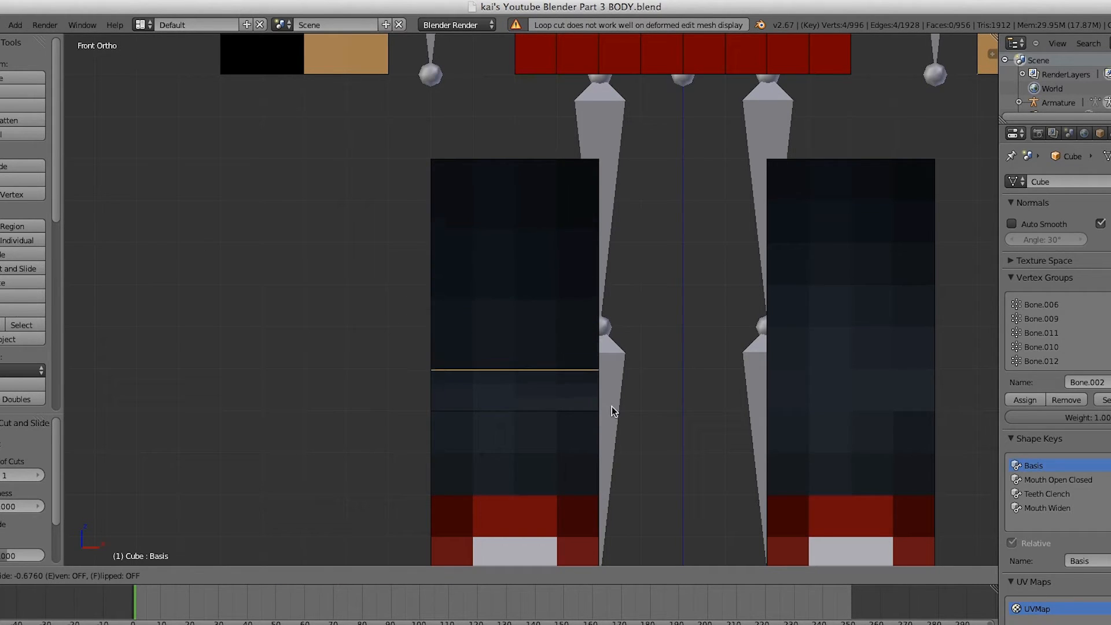
click(606, 364)
key(shift+s)
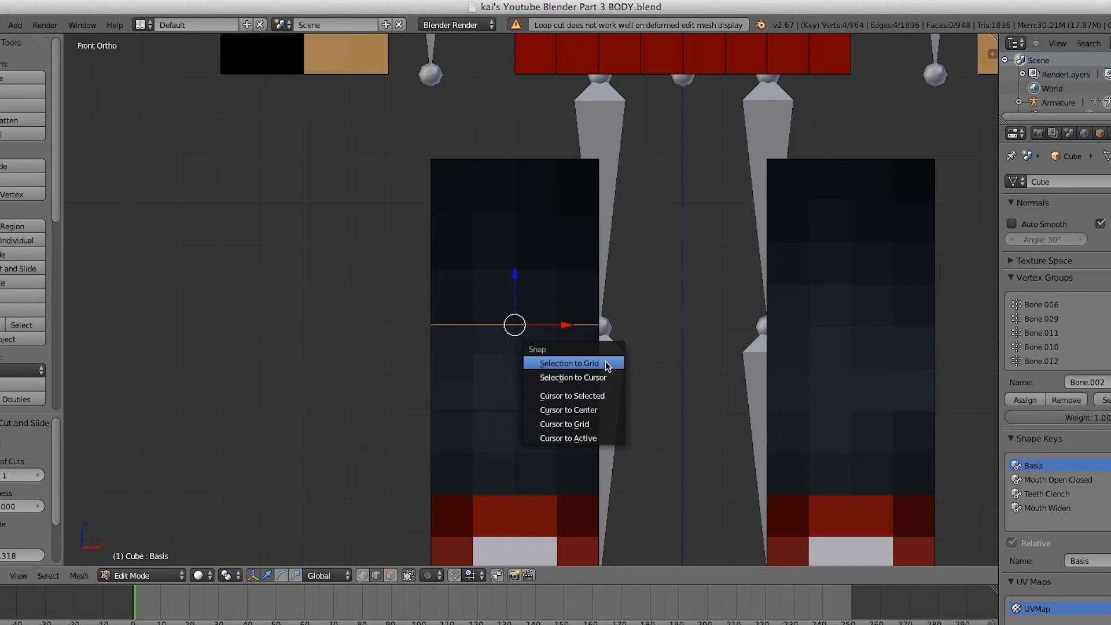
click(606, 362)
Add another loop cut below the middle cut on the character's right leg, near the top of the shoe, and snap it to the grid.
scroll(266, 310, down, 2)
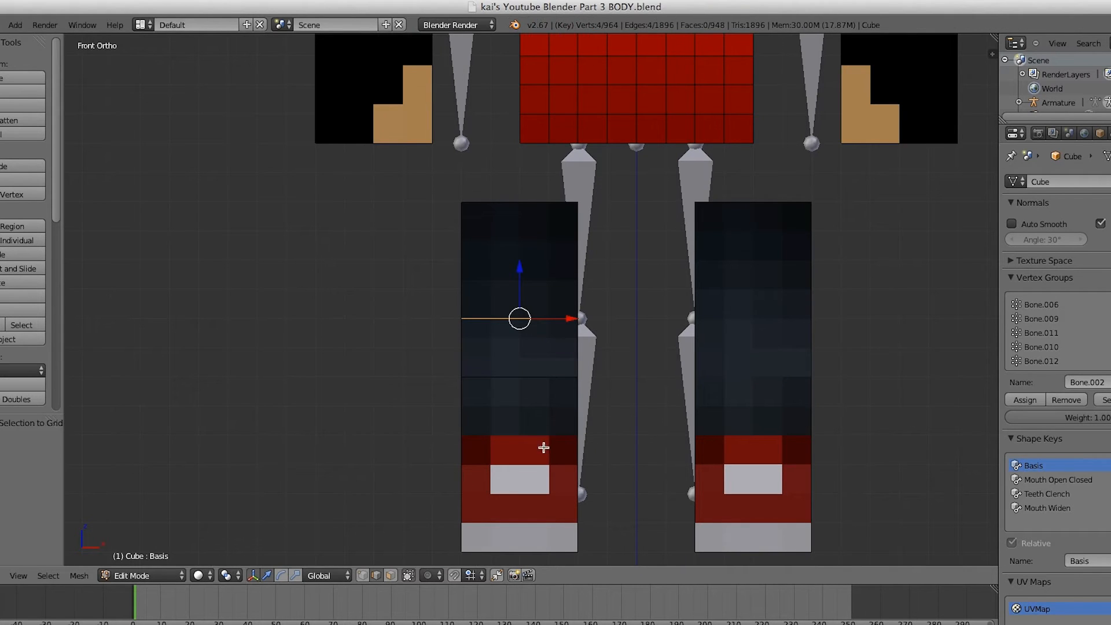
click(18, 269)
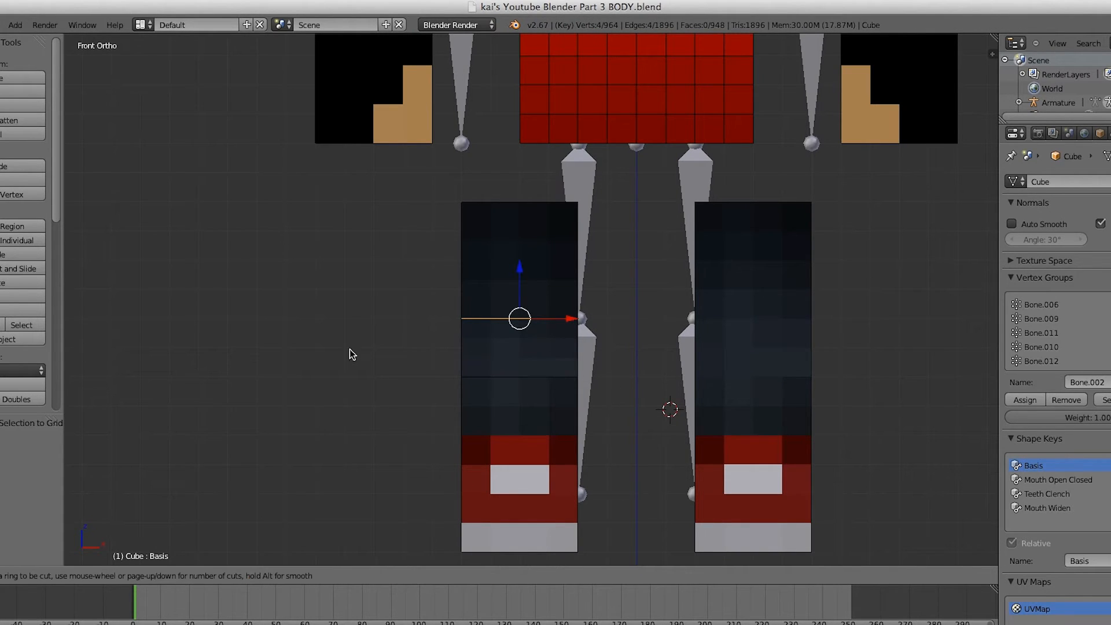
click(567, 433)
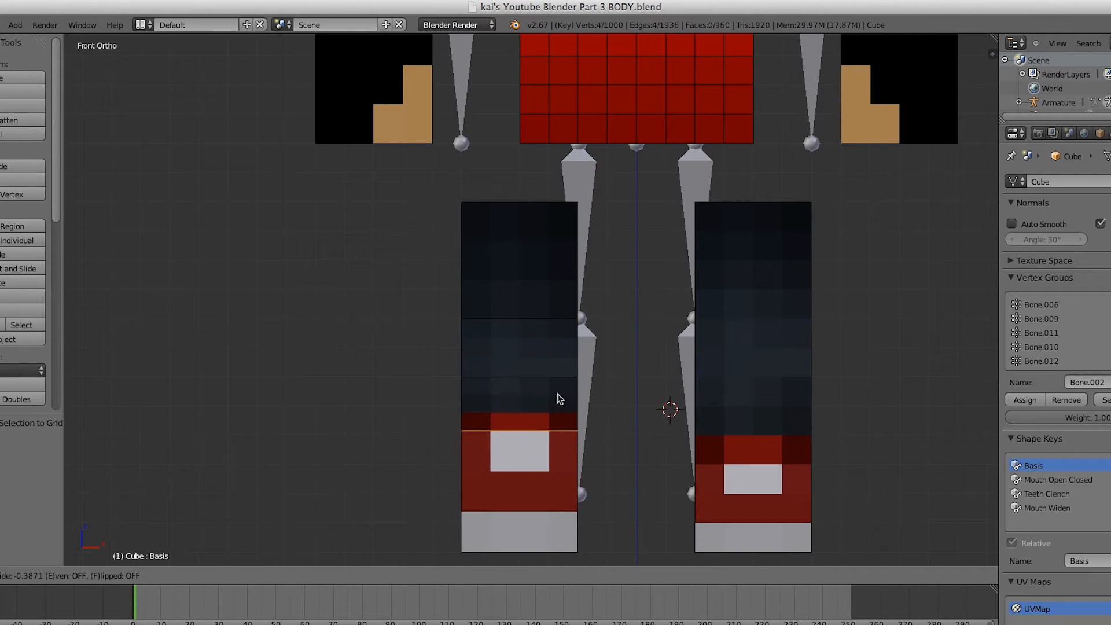
click(559, 399)
key(shift+s)
click(558, 394)
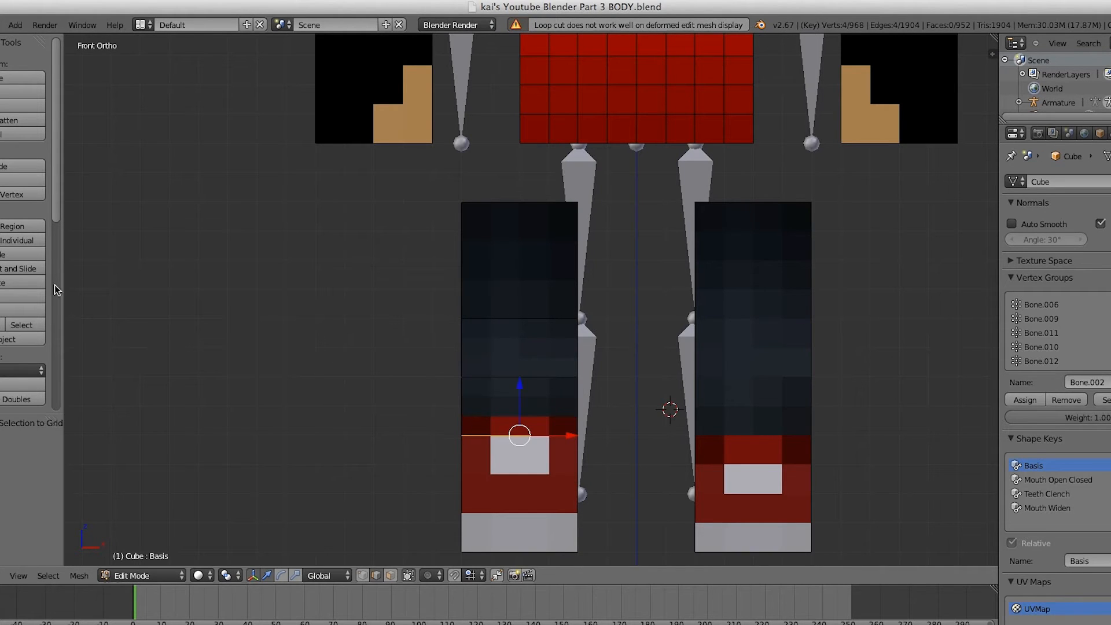
Add a loop cut across the second leg below the knee joint, level with the matching cut on the first leg.
click(18, 268)
click(818, 426)
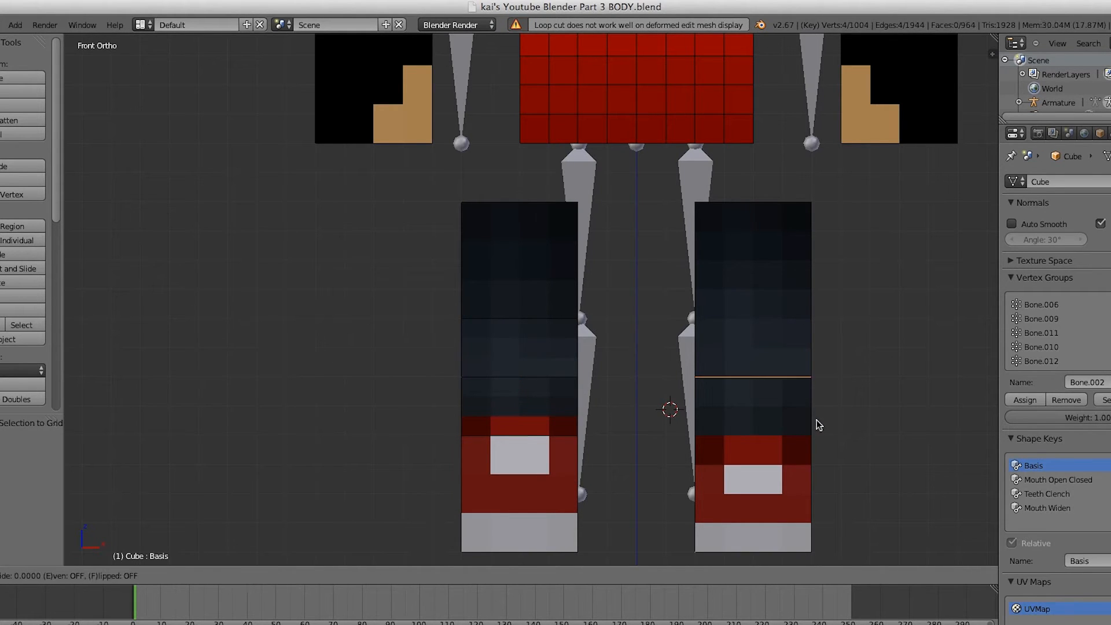
click(819, 426)
Add a loop cut through the second leg's red shoe area, slide it up to match the other leg, and snap it to the grid.
click(20, 269)
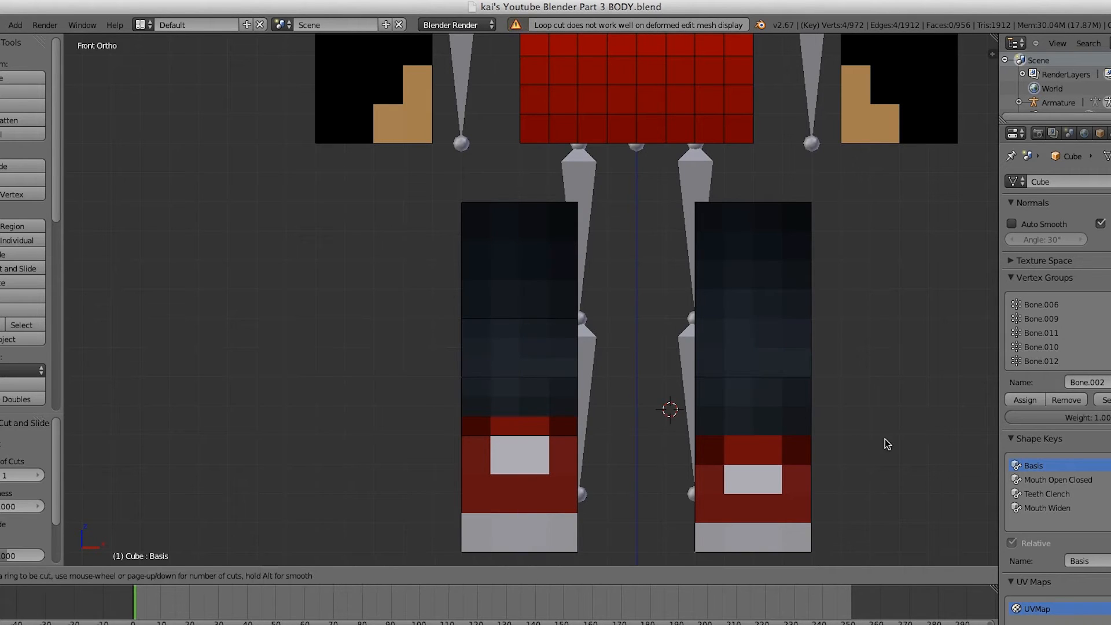
click(818, 438)
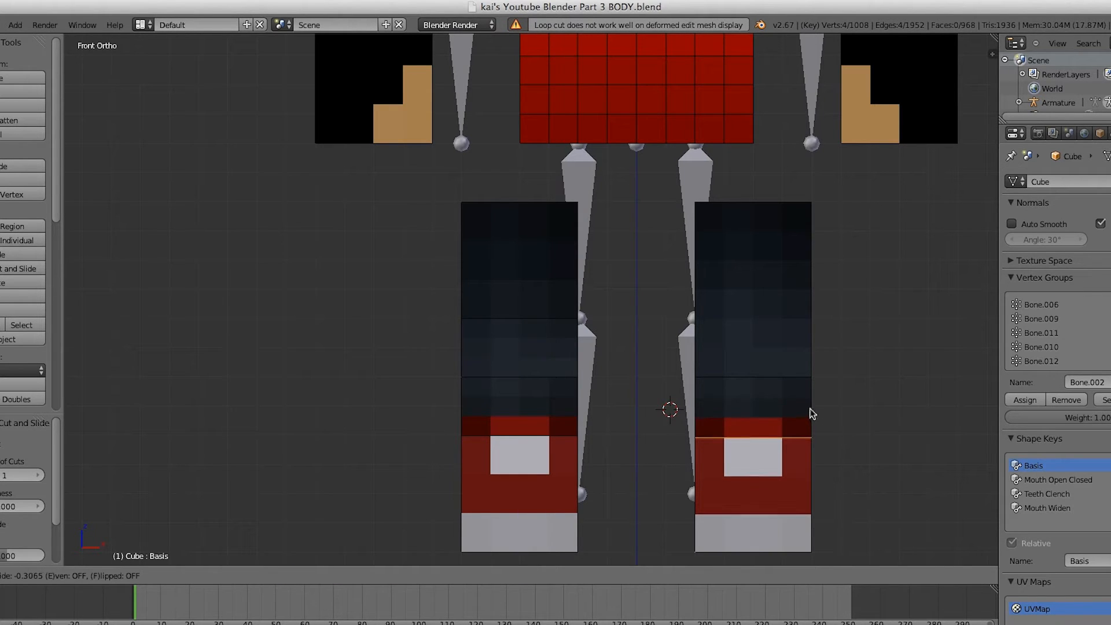
click(807, 409)
key(shift+s)
click(806, 405)
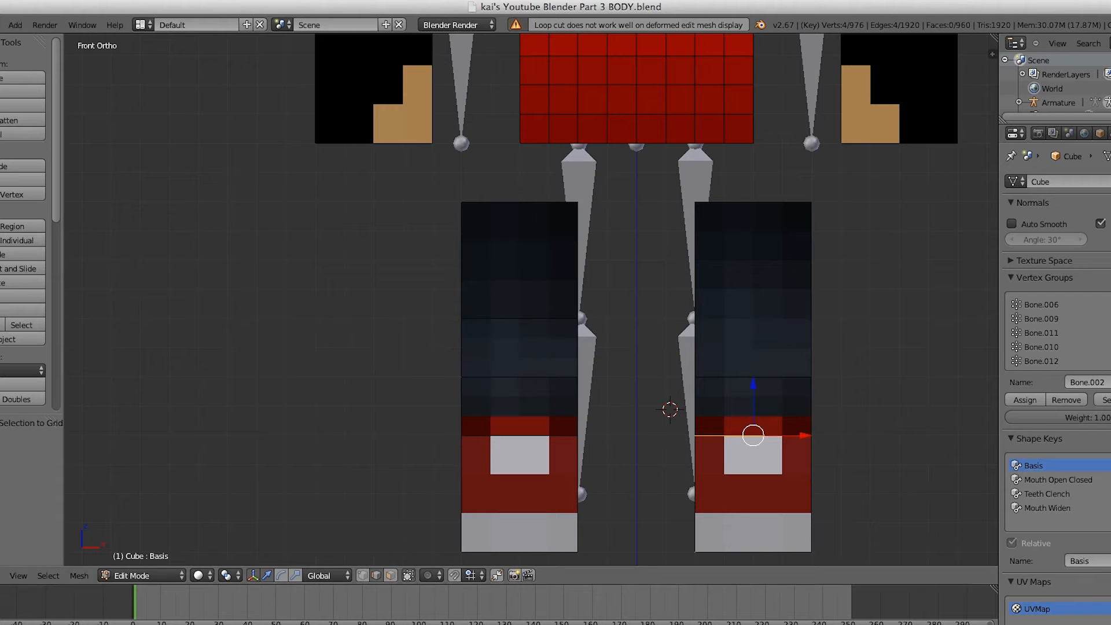
Add a loop cut at the second leg's knee joint and snap it to the grid, level with the first leg's cut.
click(797, 304)
click(21, 268)
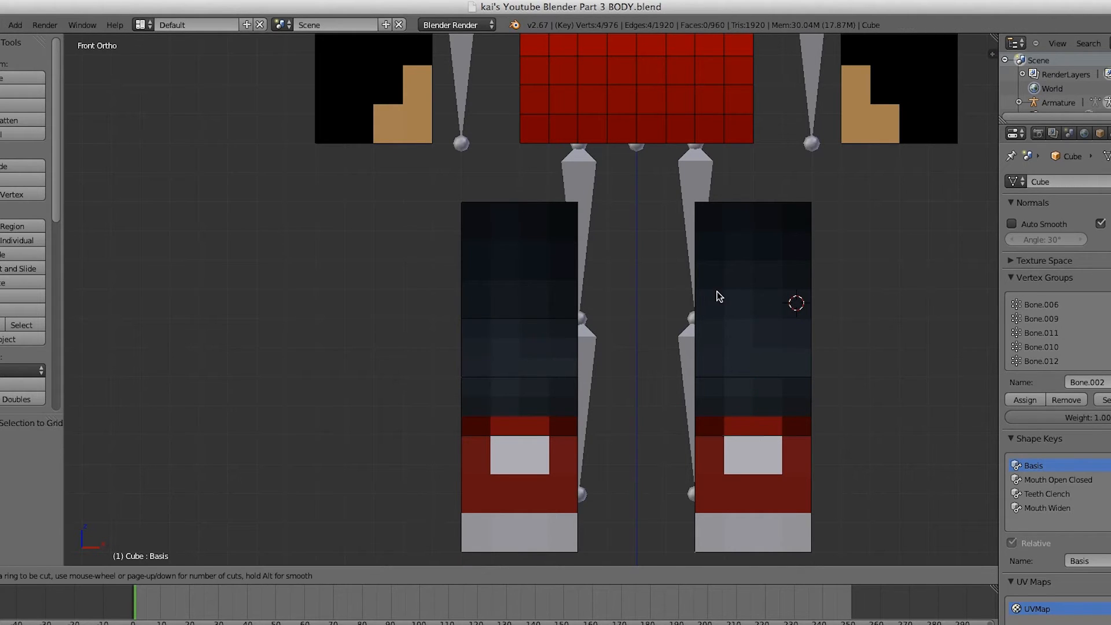
click(698, 293)
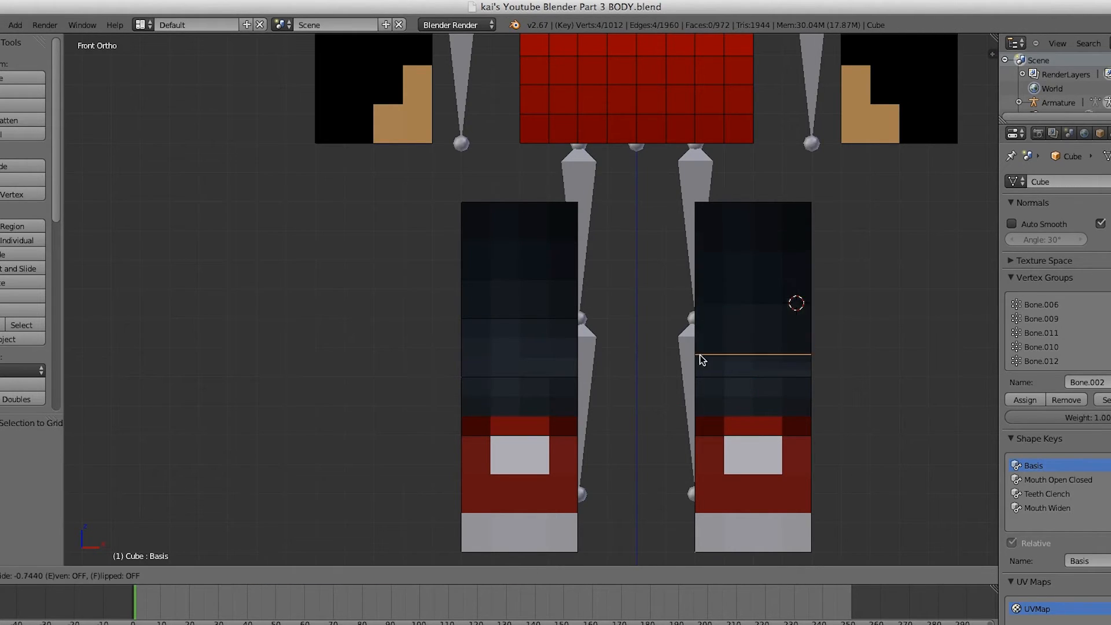
click(694, 325)
key(shift+s)
key(Escape)
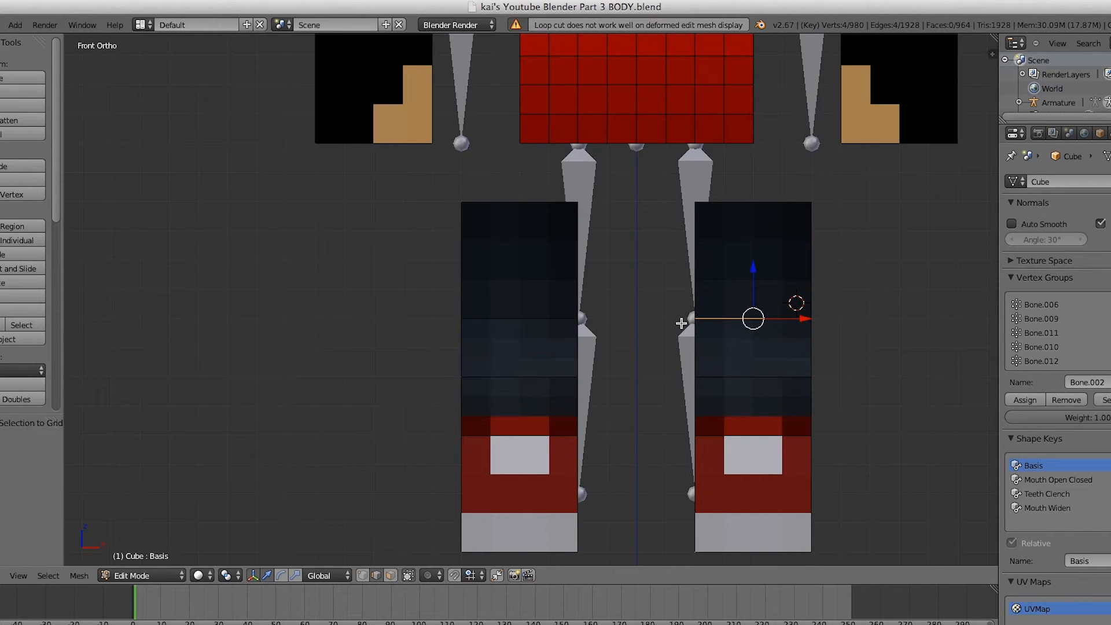
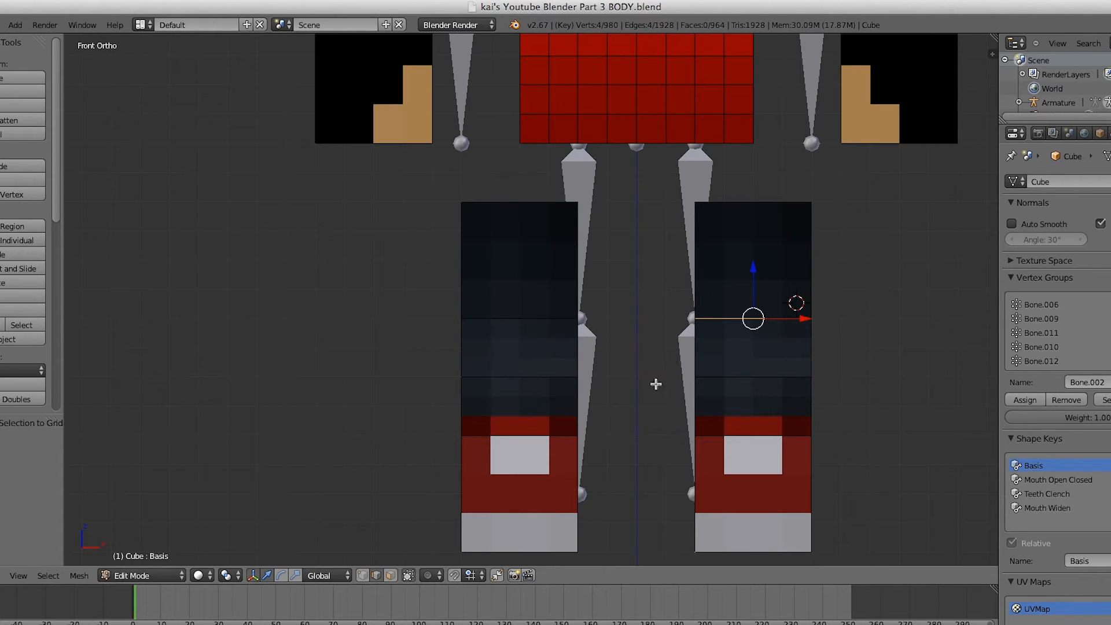
Examine the leg cuts from an angle in both Edit Mode and Object Mode, clearing the mesh selection.
middle_drag(656, 386, 627, 411)
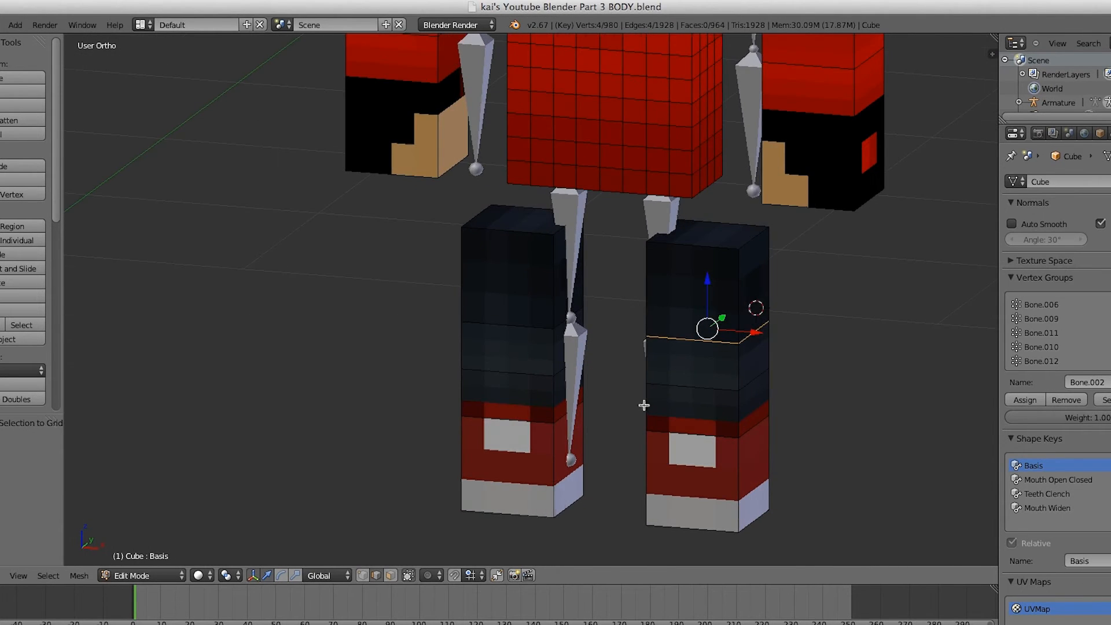
scroll(643, 405, up, 3)
scroll(642, 397, down, 2)
key(Tab)
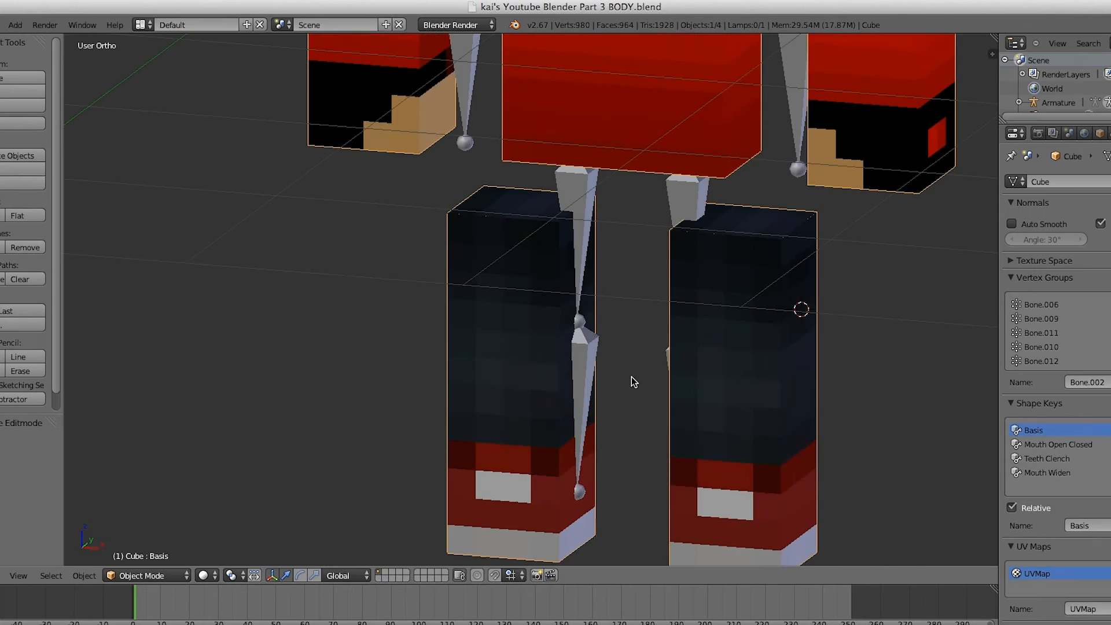
key(Tab)
scroll(631, 377, down, 1)
key(a)
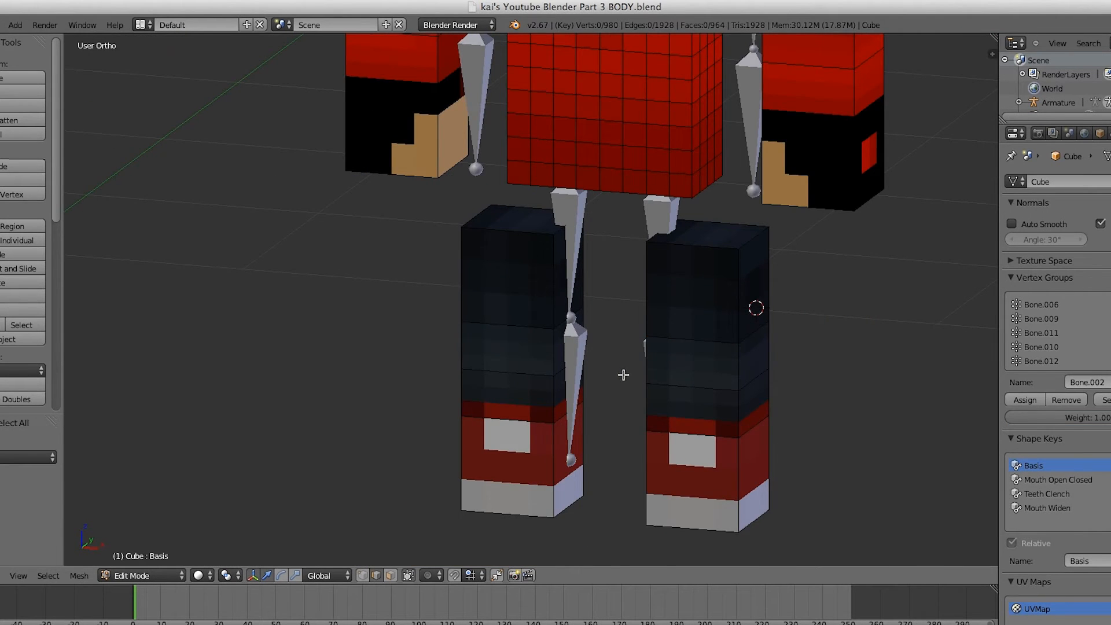
scroll(624, 374, up, 3)
scroll(565, 383, down, 4)
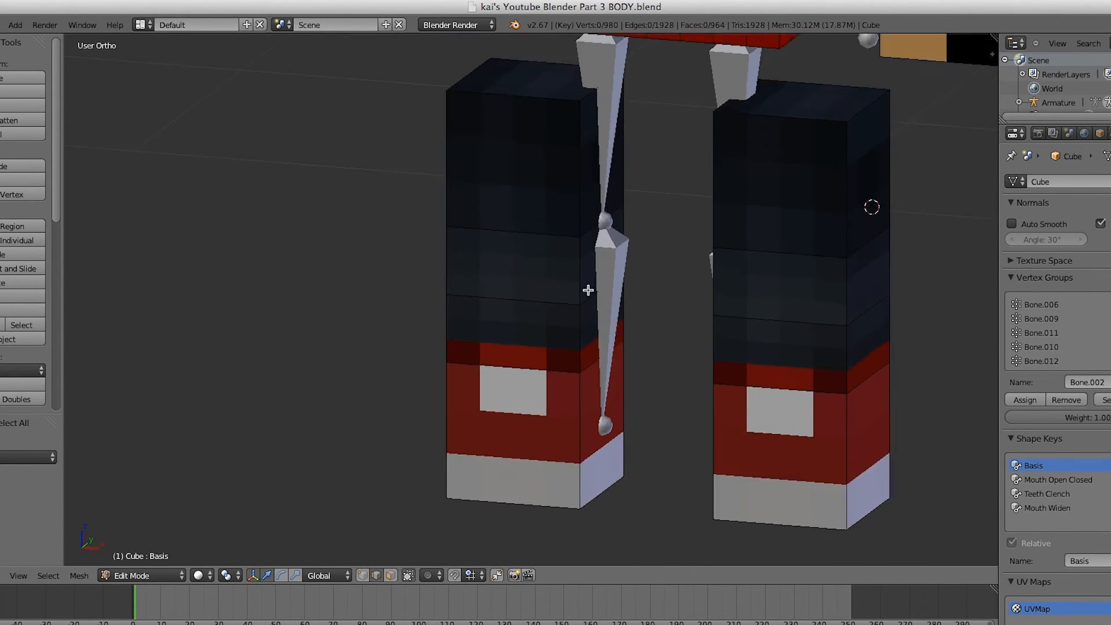
Examine the arm and torso geometry from the opposite angle and return the body mesh to Object Mode.
shift+middle_drag(507, 255, 521, 479)
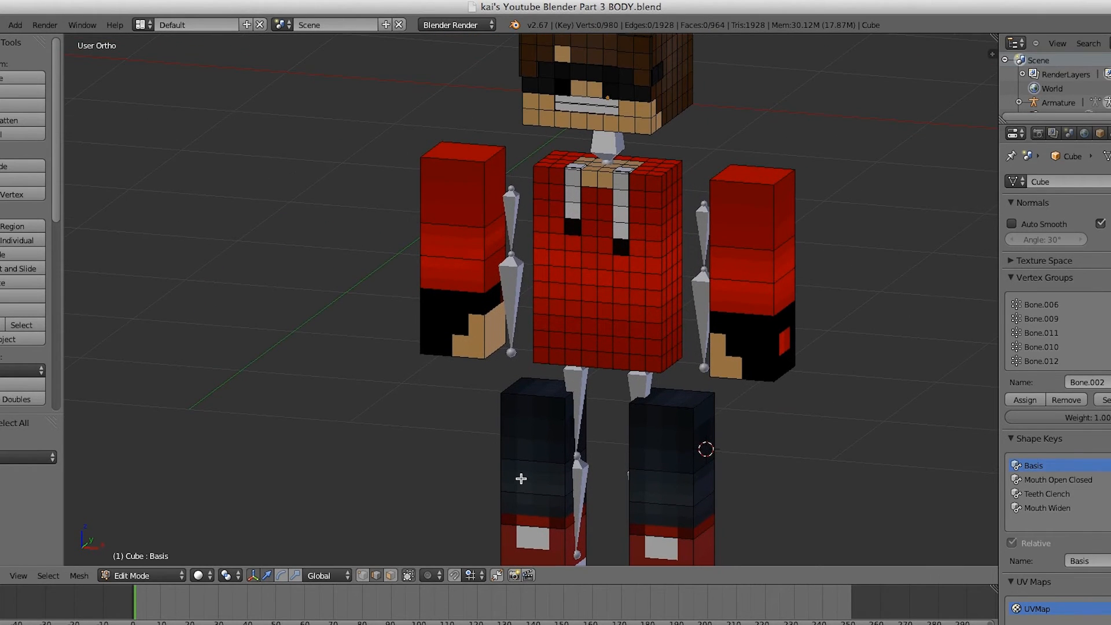
click(529, 309)
click(511, 392)
middle_drag(516, 388, 601, 386)
scroll(515, 282, up, 1)
key(Tab)
key(Tab)
key(Tab)
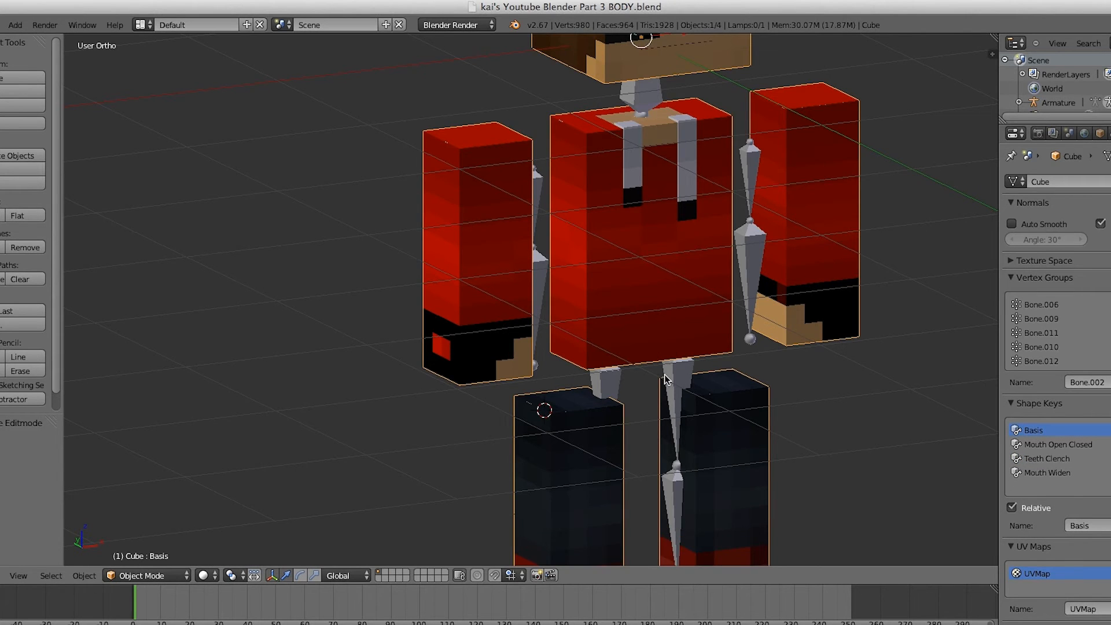
Test-bend one arm by rotating its forearm bone, and undo the rotation.
scroll(665, 375, down, 1)
right_click(519, 288)
key(r)
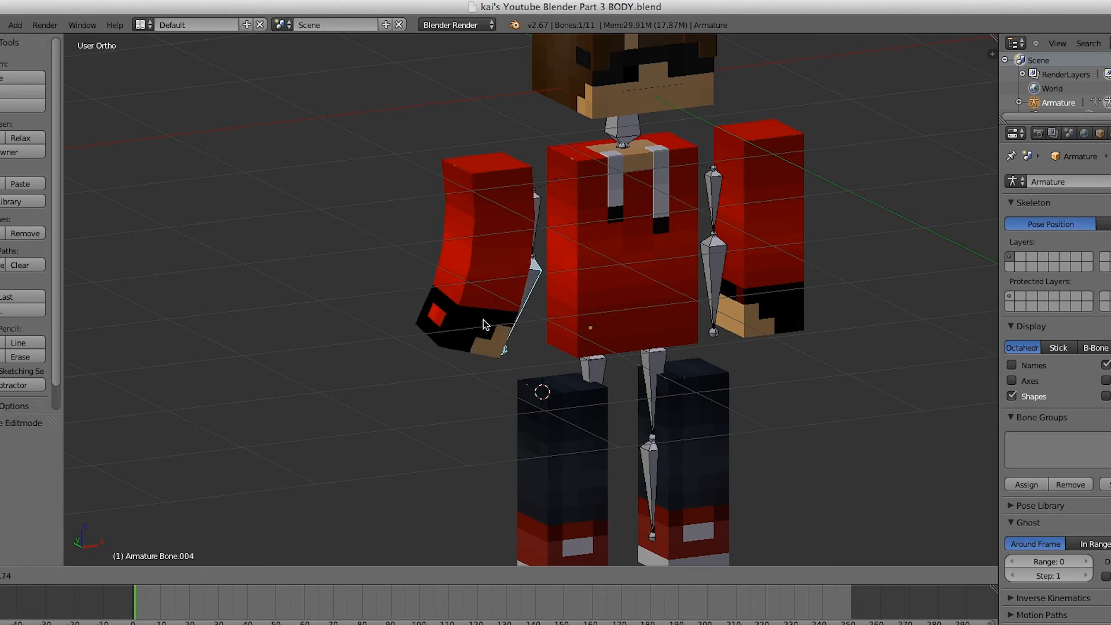
click(558, 280)
key(ctrl+z)
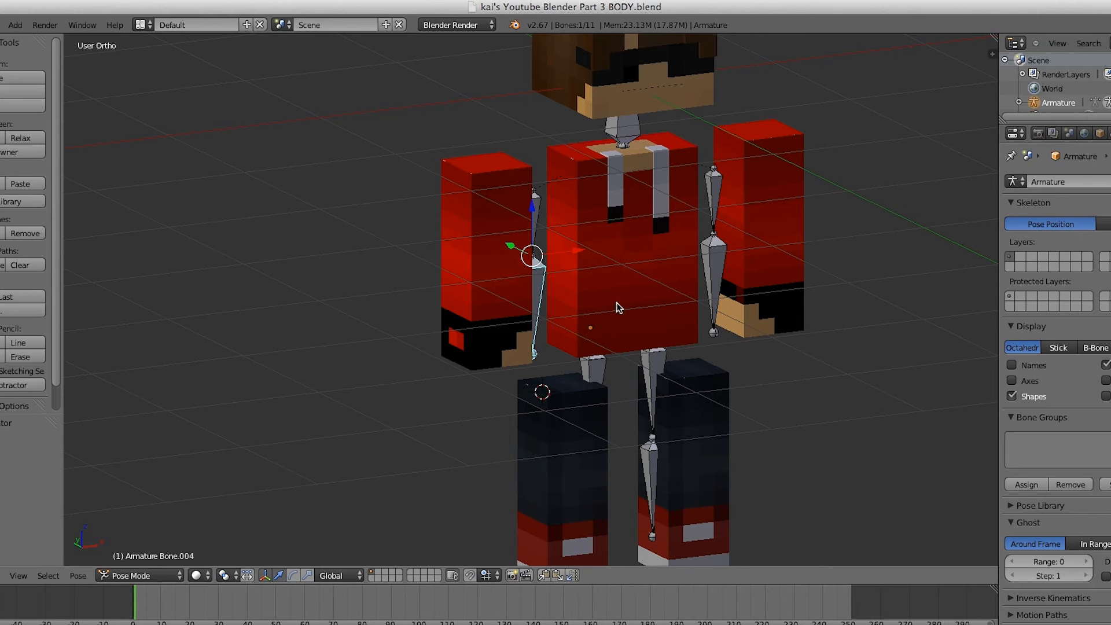
Switch to front view, select the body mesh instead of the armature, and enter Edit Mode.
scroll(618, 308, down, 3)
key(KP_1)
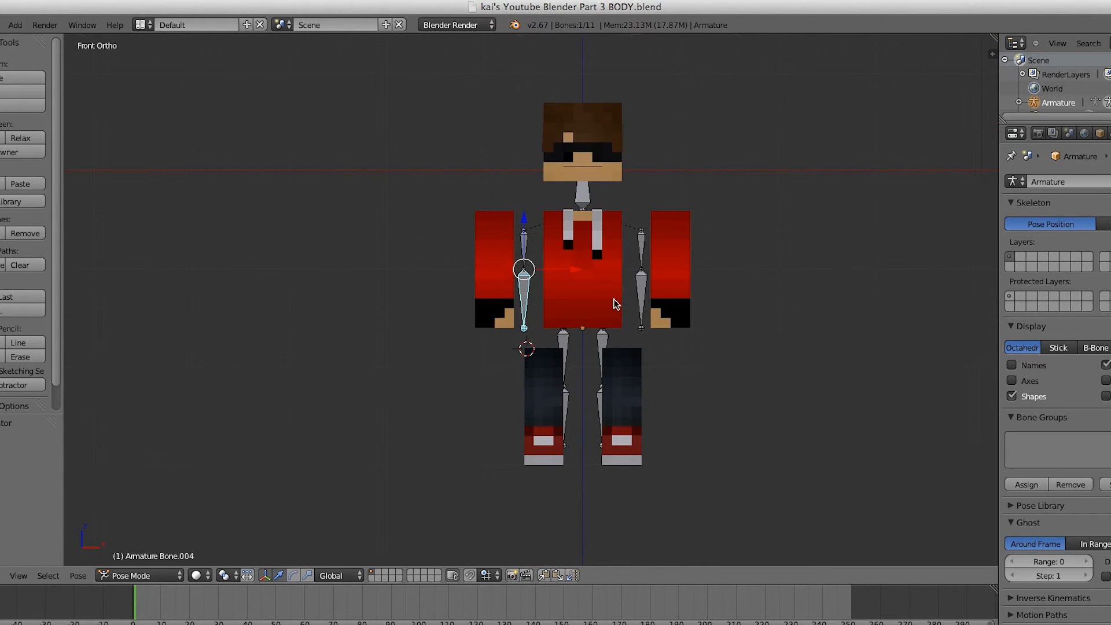
scroll(615, 304, up, 3)
key(Tab)
key(ctrl+Tab)
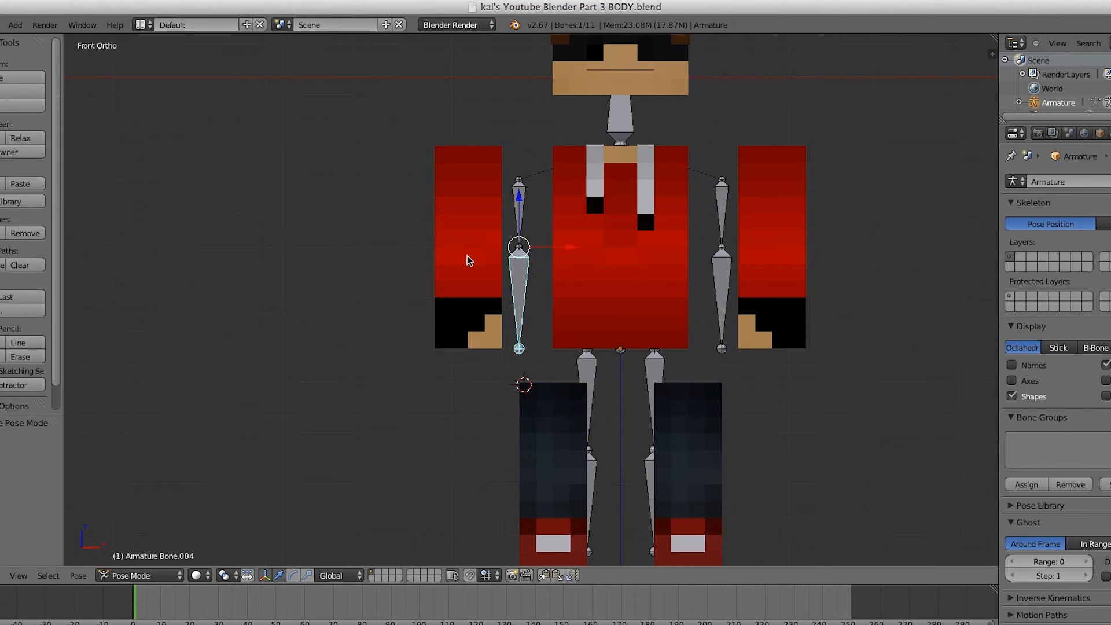
right_click(469, 261)
key(Tab)
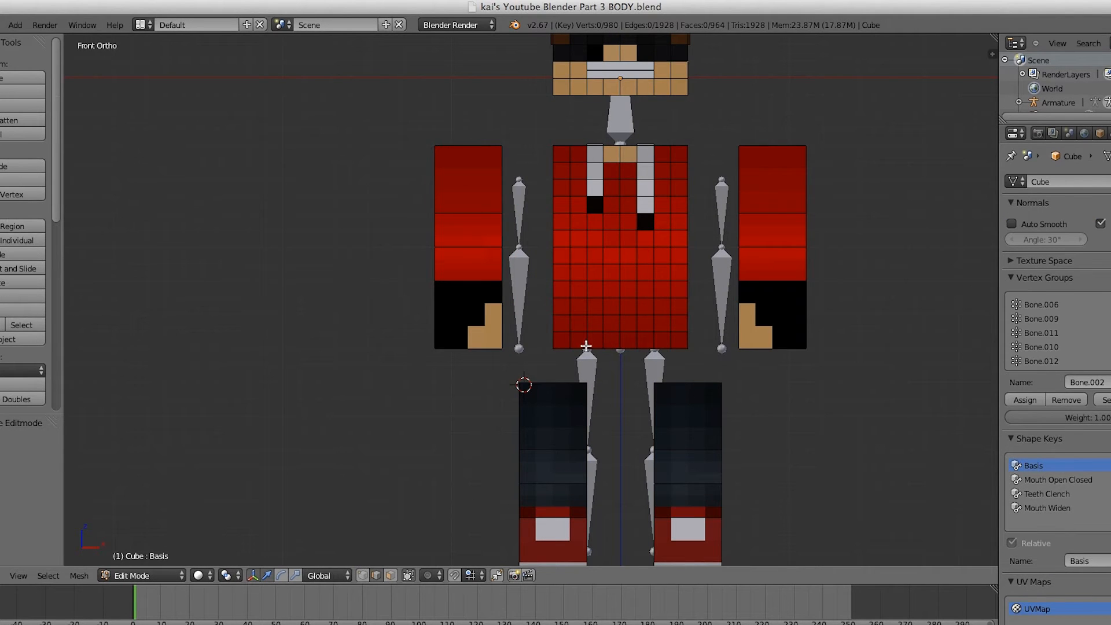
key(Tab)
key(Tab)
key(Tab)
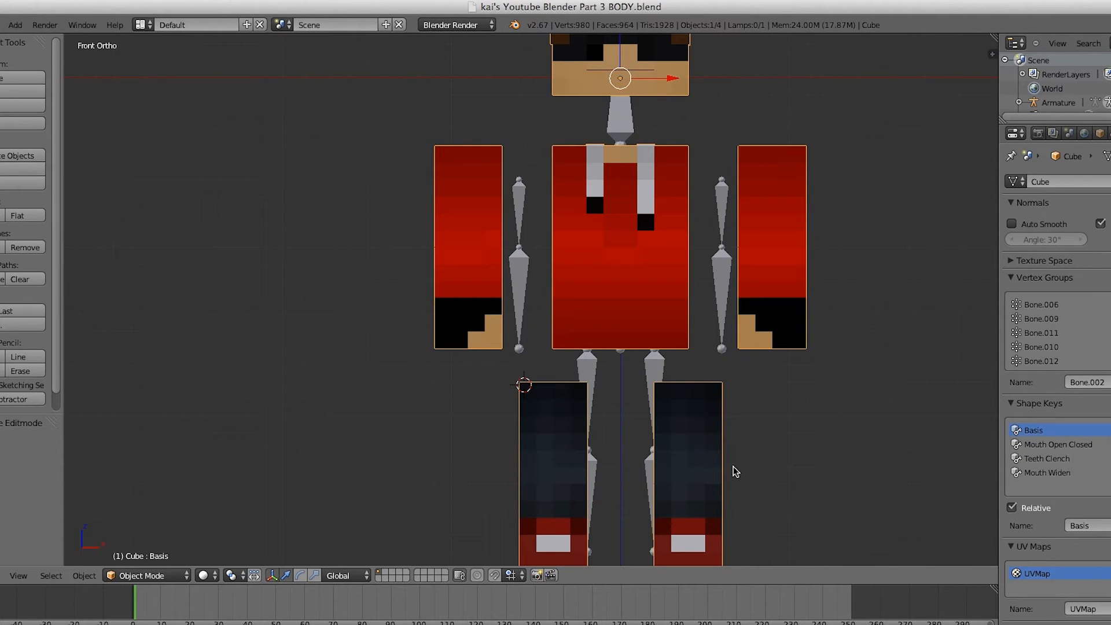
scroll(439, 298, down, 4)
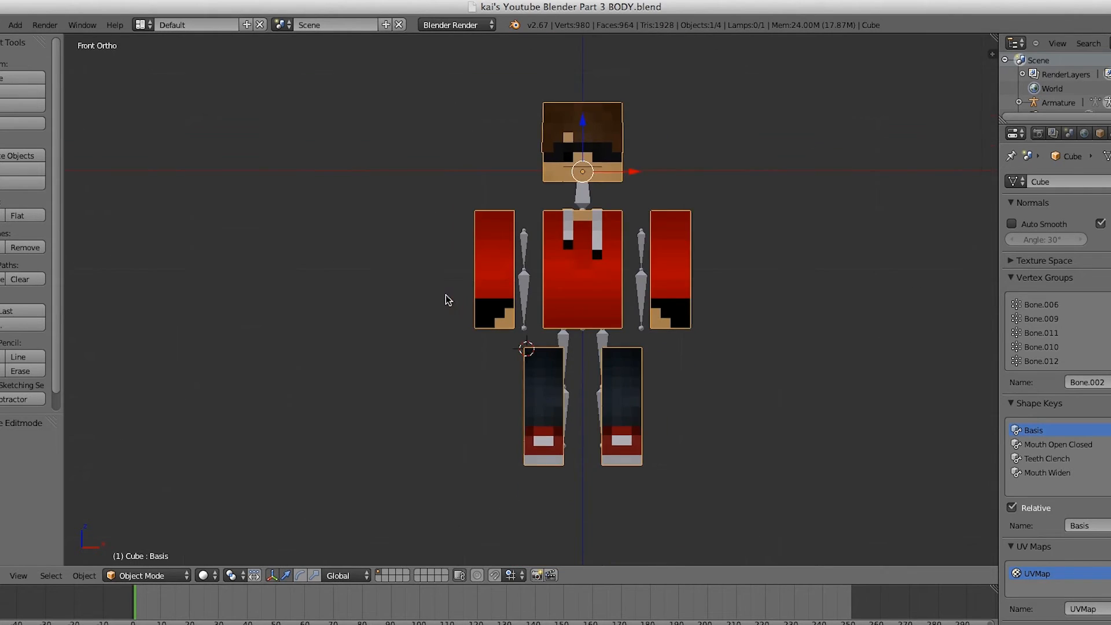
scroll(459, 313, up, 6)
scroll(466, 313, down, 4)
key(Tab)
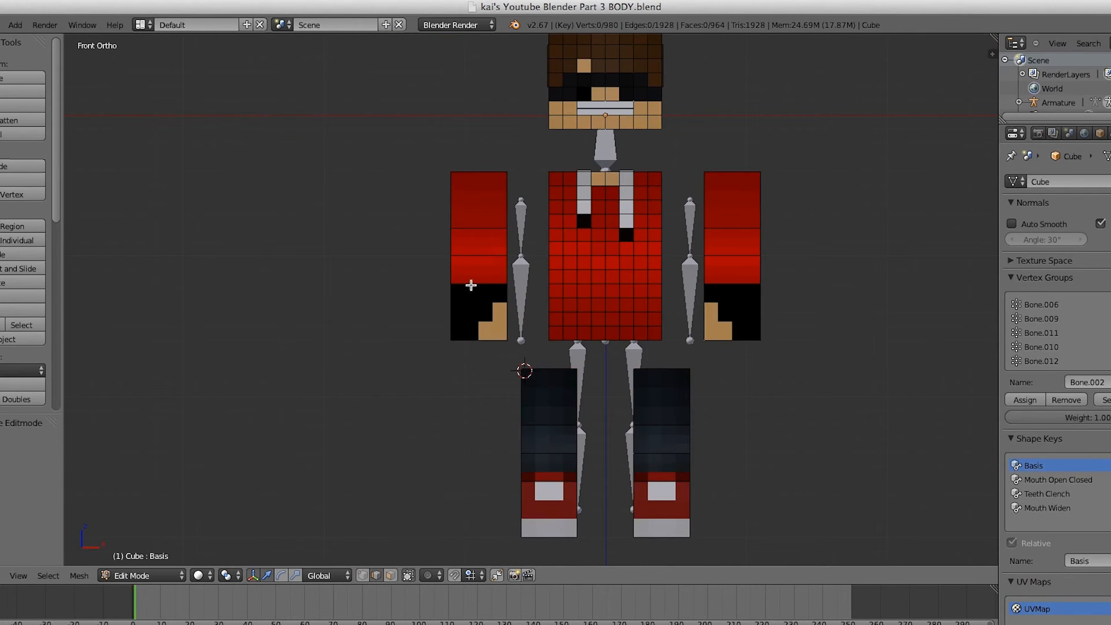
Switch the mesh selection to face mode, check the cuts in wireframe, and return to textured shading.
key(a)
key(a)
key(z)
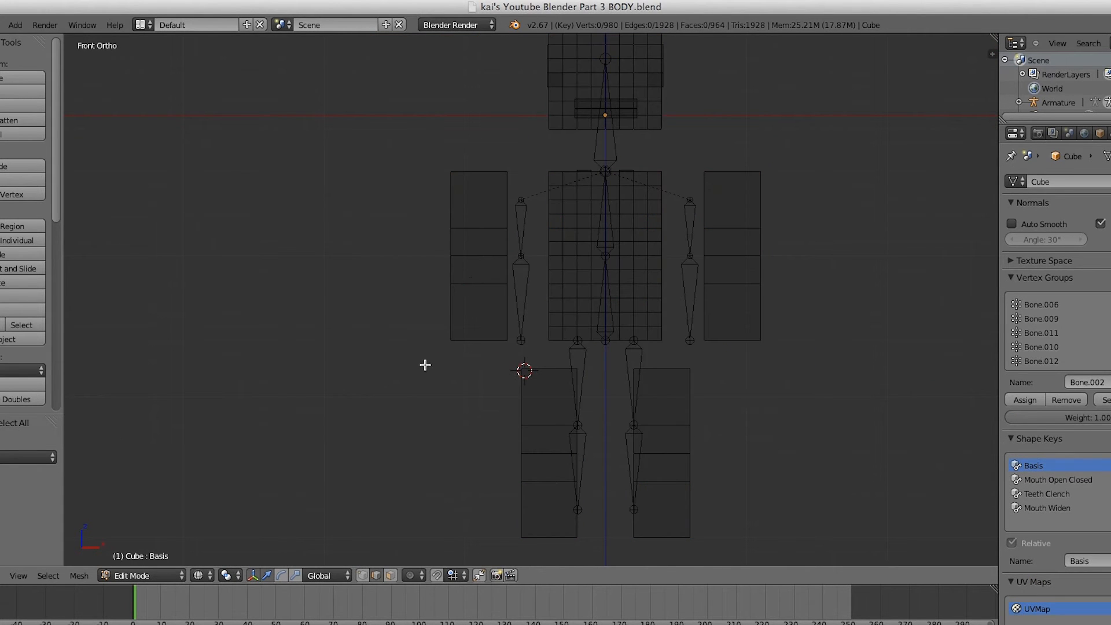
click(391, 576)
key(a)
key(z)
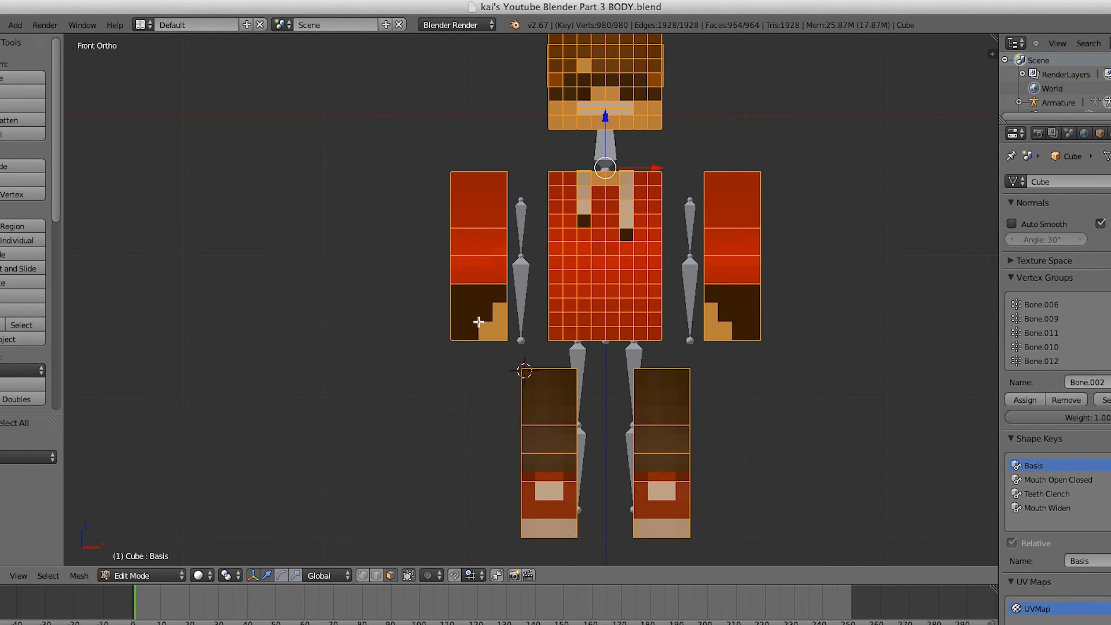
Select only the front red forearm face directly above the black glove on the arm beside Bone.004.
key(Tab)
scroll(479, 322, up, 3)
scroll(482, 326, down, 5)
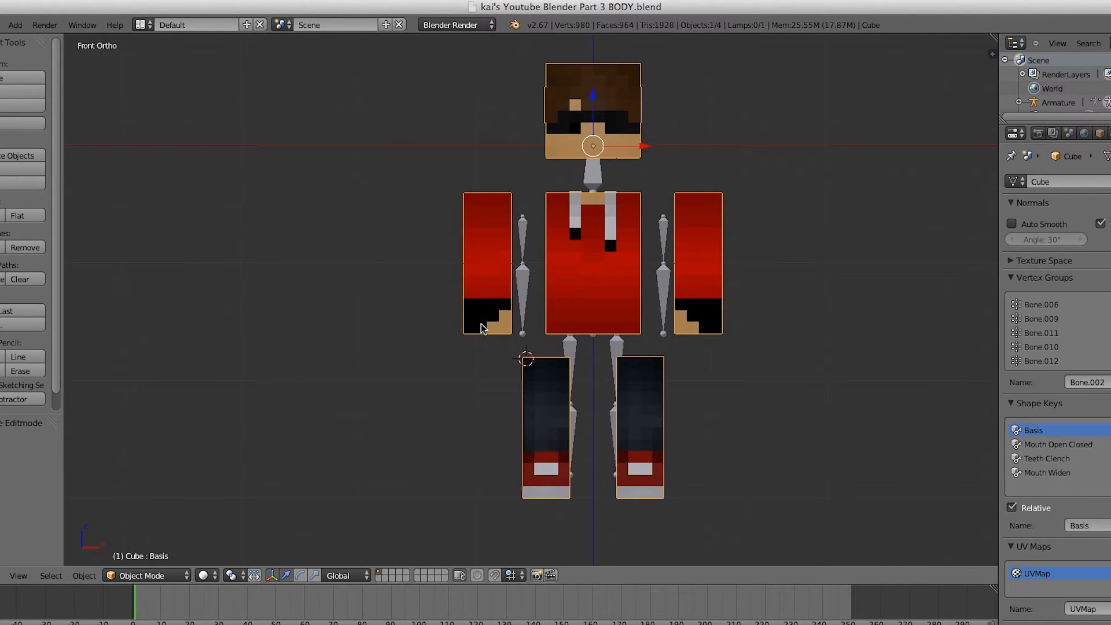
key(Tab)
scroll(480, 322, up, 2)
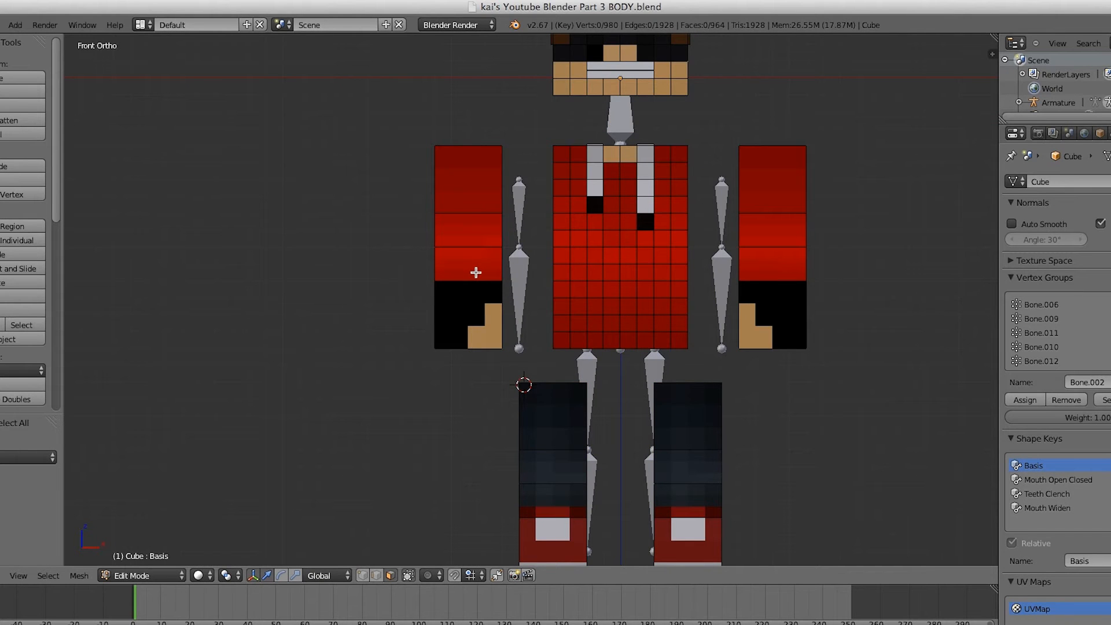
right_click(476, 272)
scroll(484, 303, up, 3)
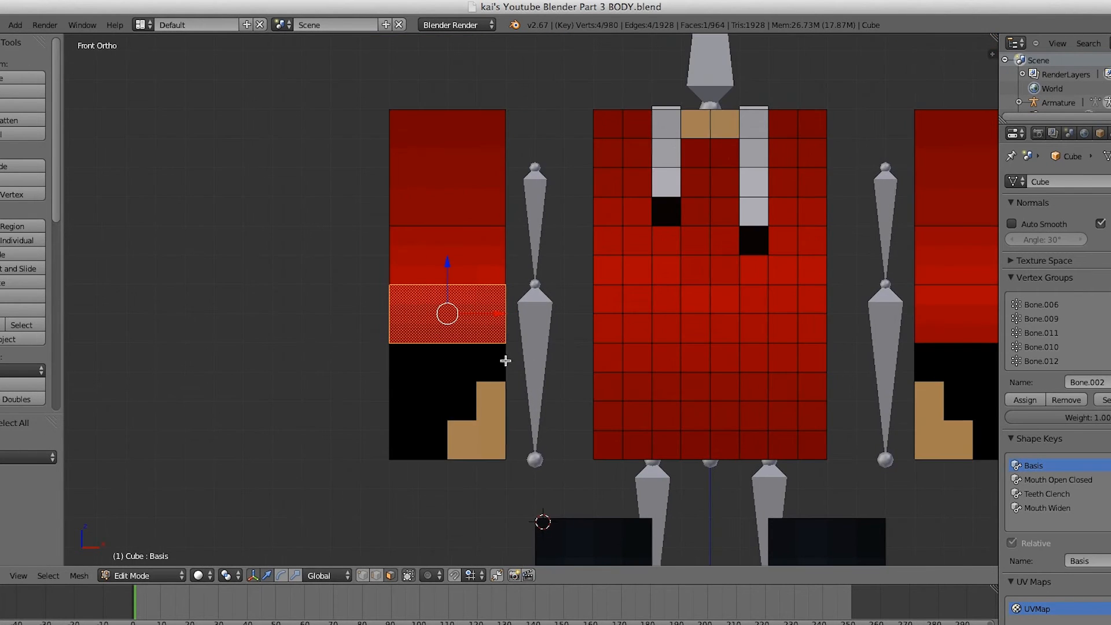
Hide the tool shelf, widen the image editor beside the 3D view, and display Tutotial Texture.png around the selected face's UVs.
key(t)
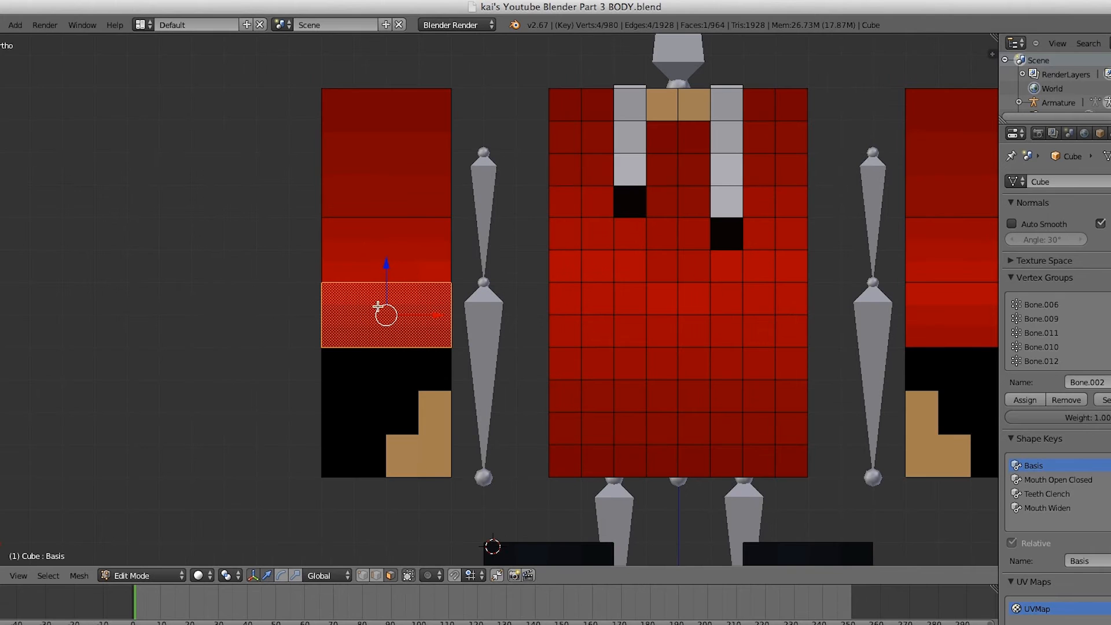
drag(0, 268, 521, 280)
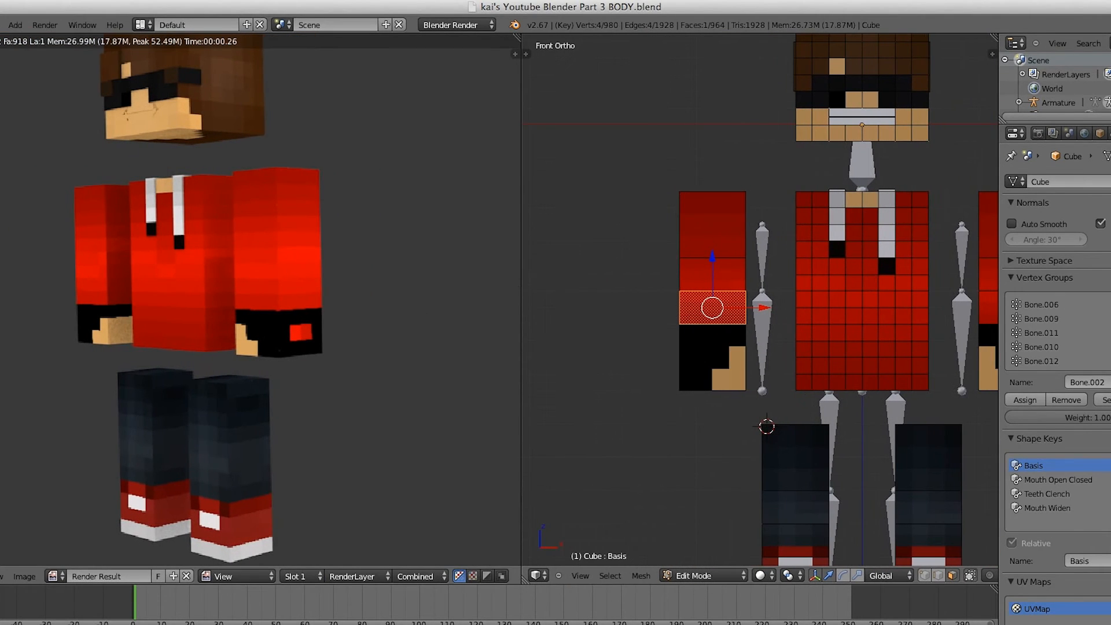
click(52, 576)
click(93, 441)
scroll(323, 359, up, 10)
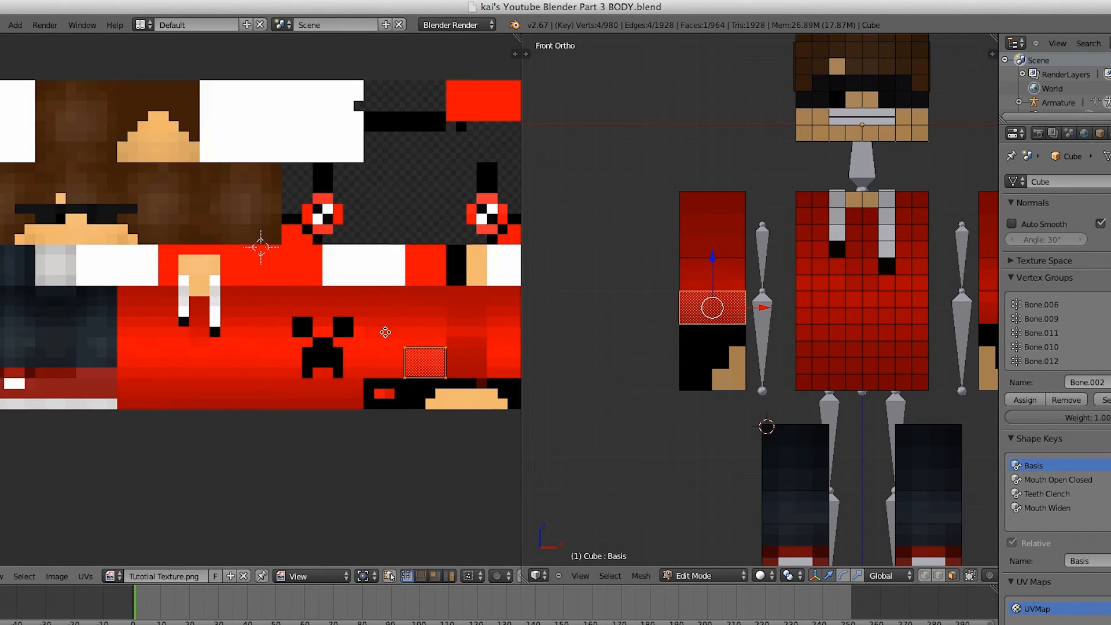
middle_drag(385, 332, 297, 322)
scroll(298, 322, up, 3)
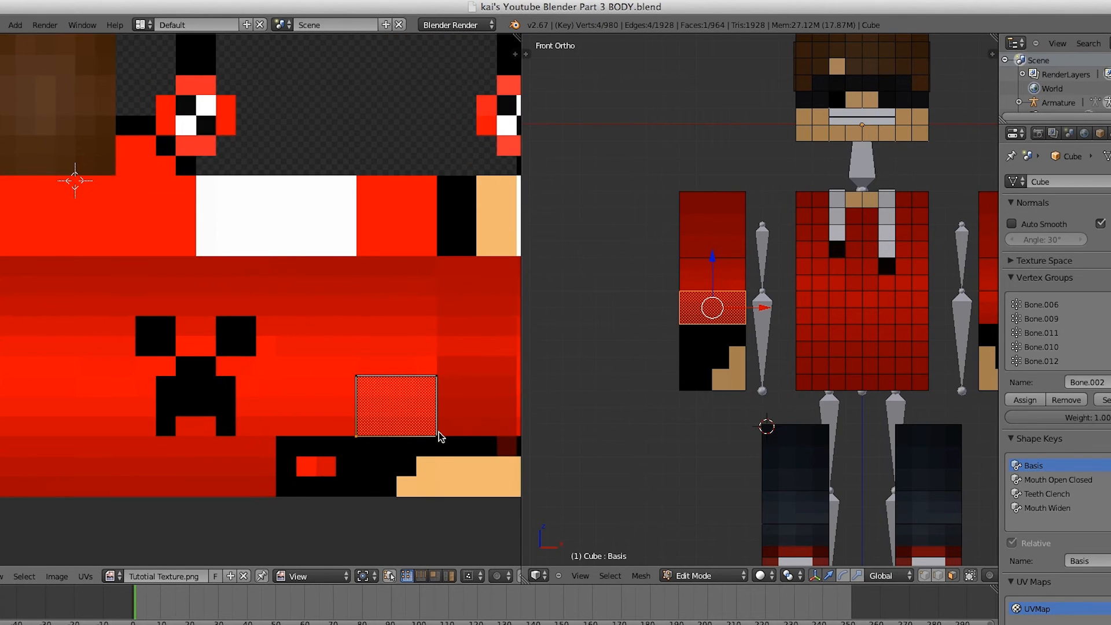
Move the lower edge of the forearm face's UVs up along Y and back down to the glove border, snapping it each time.
key(g)
key(y)
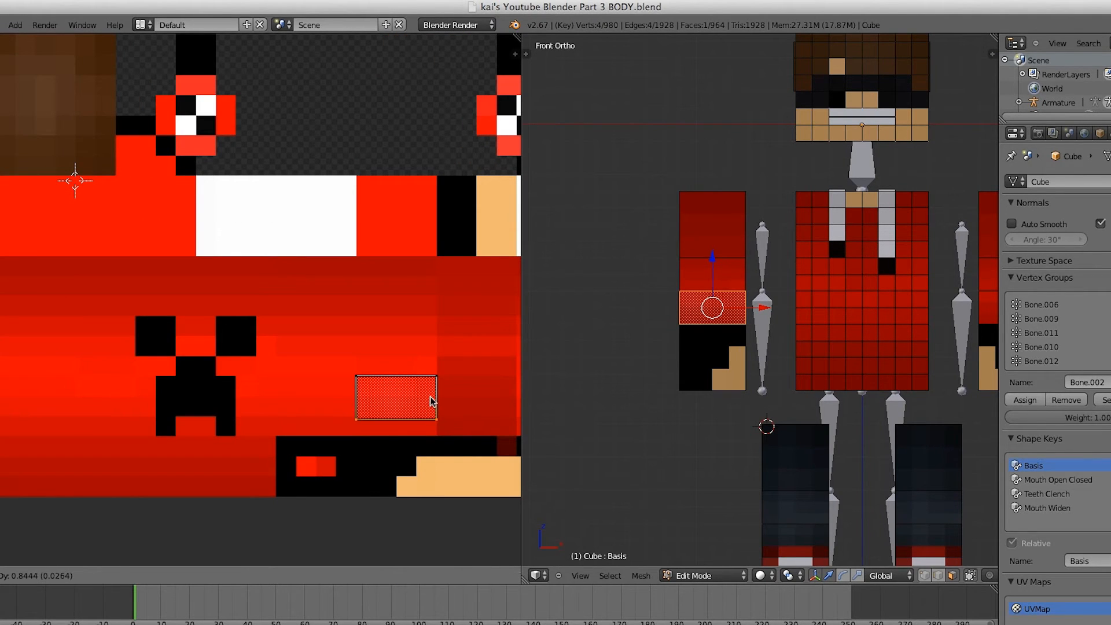
click(431, 399)
key(shift+s)
click(431, 401)
key(g)
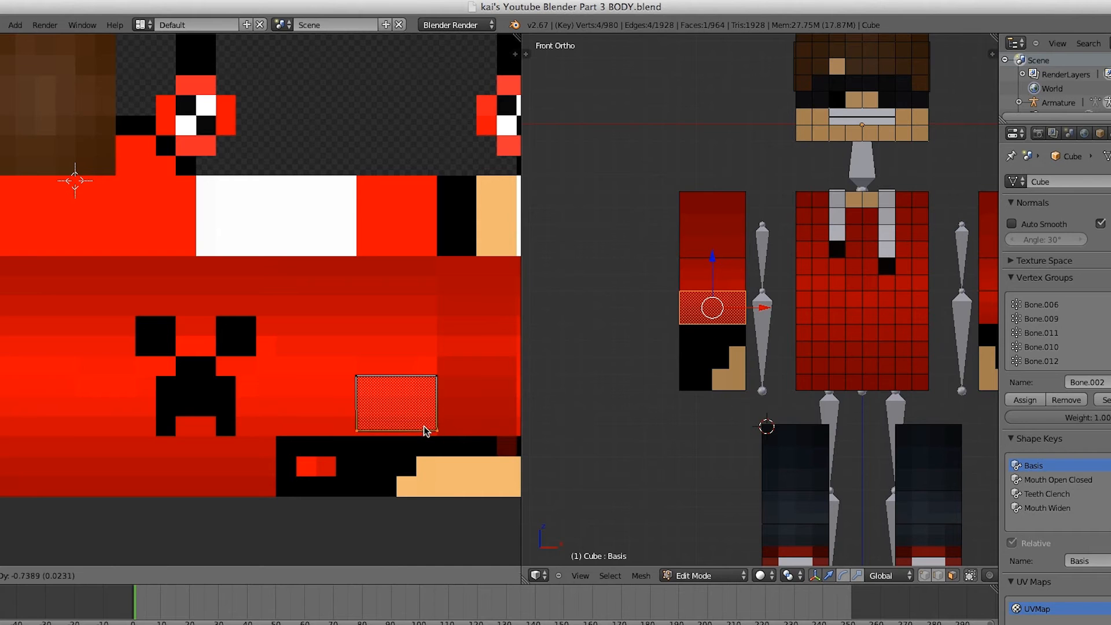
click(427, 433)
key(shift+s)
click(422, 434)
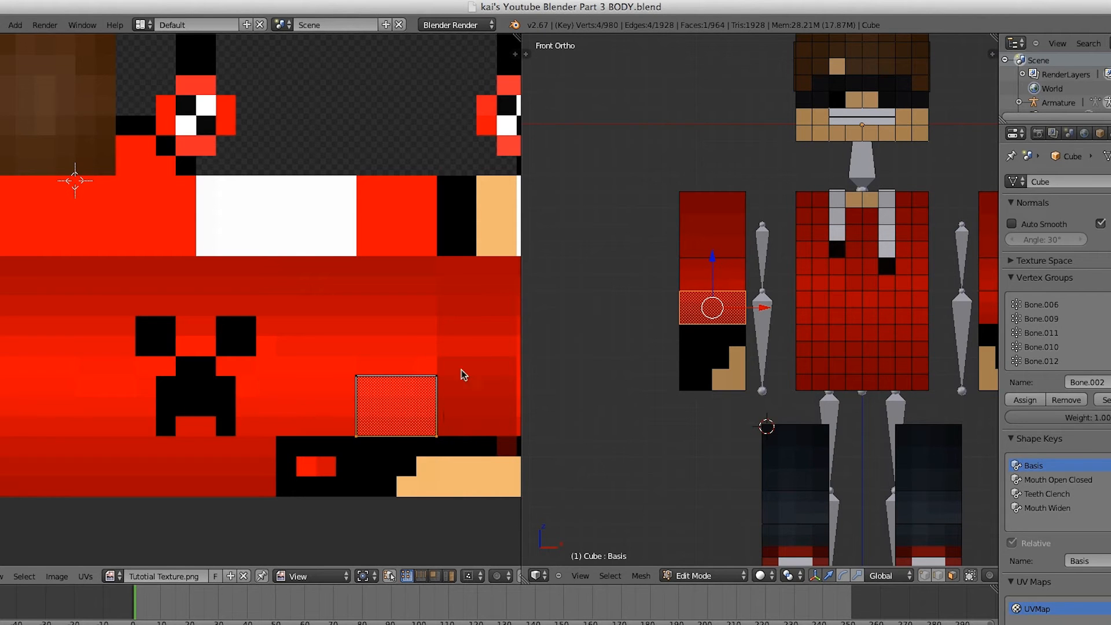
Shrink the image editor away so the 3D view fills the work area again.
drag(515, 341, 29, 347)
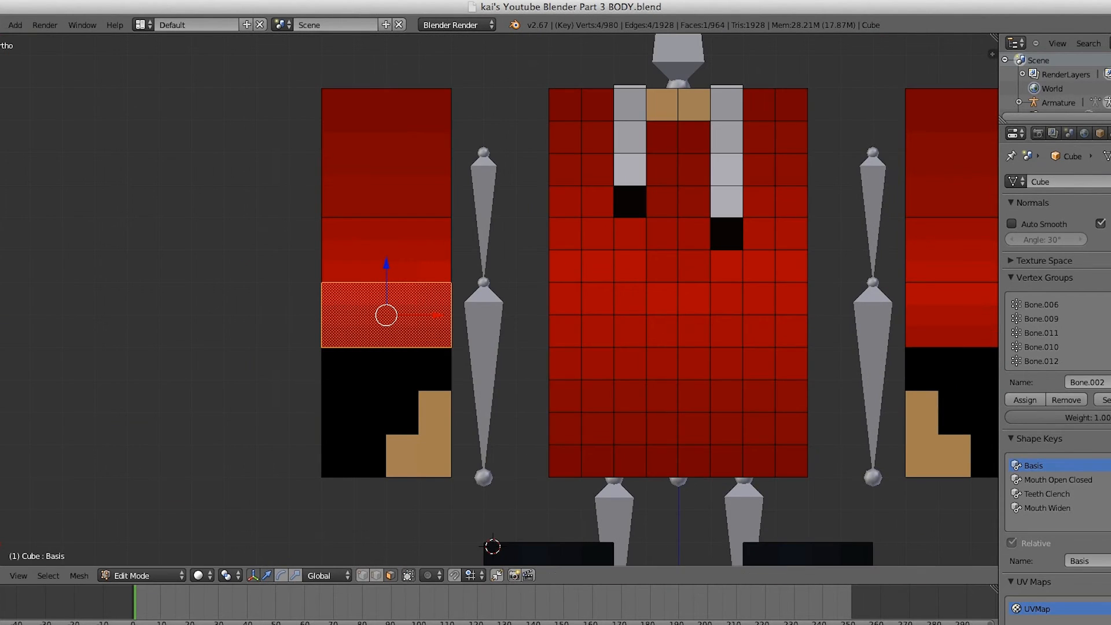
Return to the full body, show it in wireframe, and move the whole right arm mesh along X against the torso's side.
click(298, 332)
key(Tab)
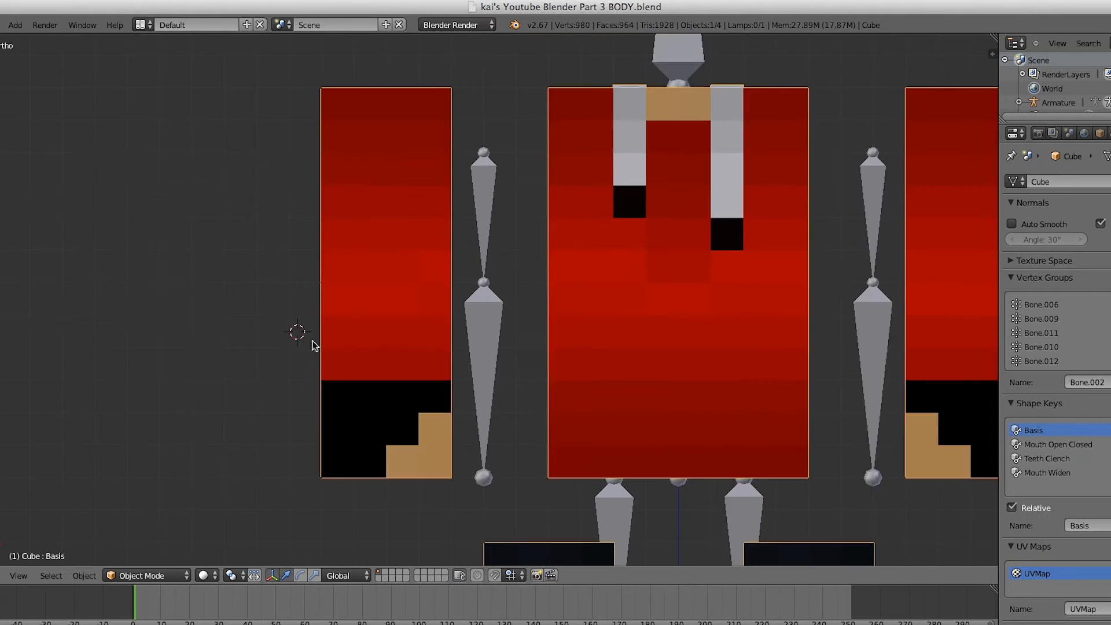
scroll(340, 337, down, 4)
shift+middle_drag(372, 337, 427, 338)
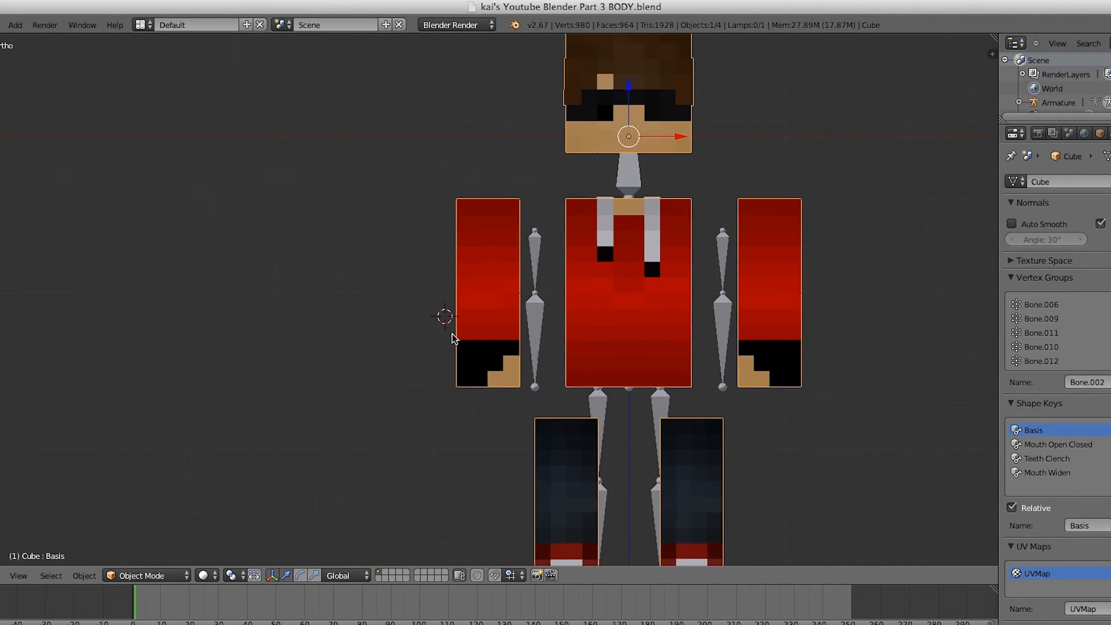
key(Tab)
key(a)
key(z)
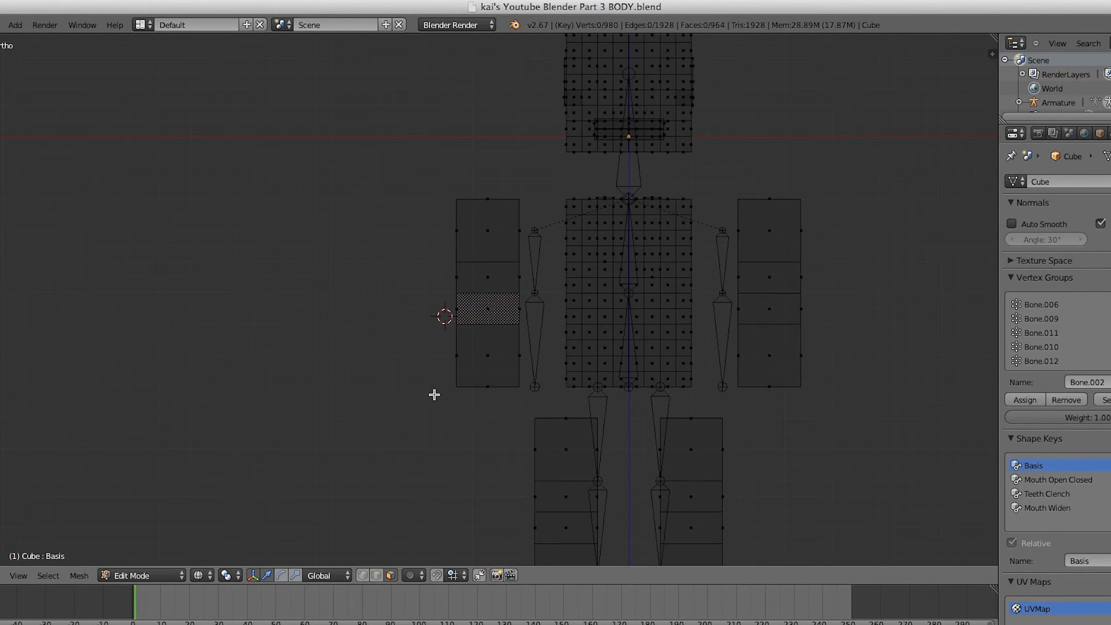
mouse_move(431, 411)
ctrl+mouse_down()
mouse_move(519, 402)
mouse_move(533, 301)
mouse_move(526, 156)
mouse_move(450, 280)
ctrl+mouse_up()
drag(539, 302, 582, 298)
key(a)
Lasso the complete right leg and snap it up and inward under the right half of the torso.
shift+middle_drag(585, 340, 520, 252)
mouse_move(442, 360)
ctrl+mouse_down()
mouse_move(461, 330)
mouse_move(543, 319)
ctrl+mouse_up()
mouse_move(564, 428)
ctrl+mouse_down()
mouse_move(548, 551)
mouse_move(404, 509)
ctrl+mouse_up()
key(g)
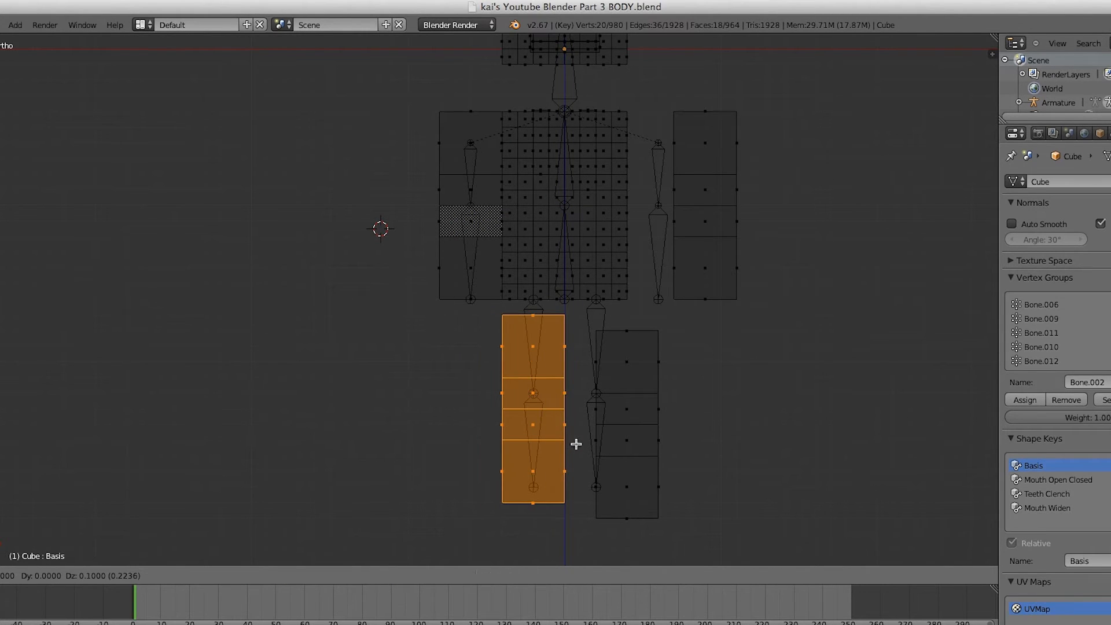
click(575, 440)
key(a)
Lasso the left leg, exclude the stray face of the other leg, and snap it directly under the torso's left half.
mouse_move(609, 318)
ctrl+mouse_down()
mouse_move(687, 363)
mouse_move(697, 489)
mouse_move(606, 543)
mouse_move(586, 499)
ctrl+mouse_up()
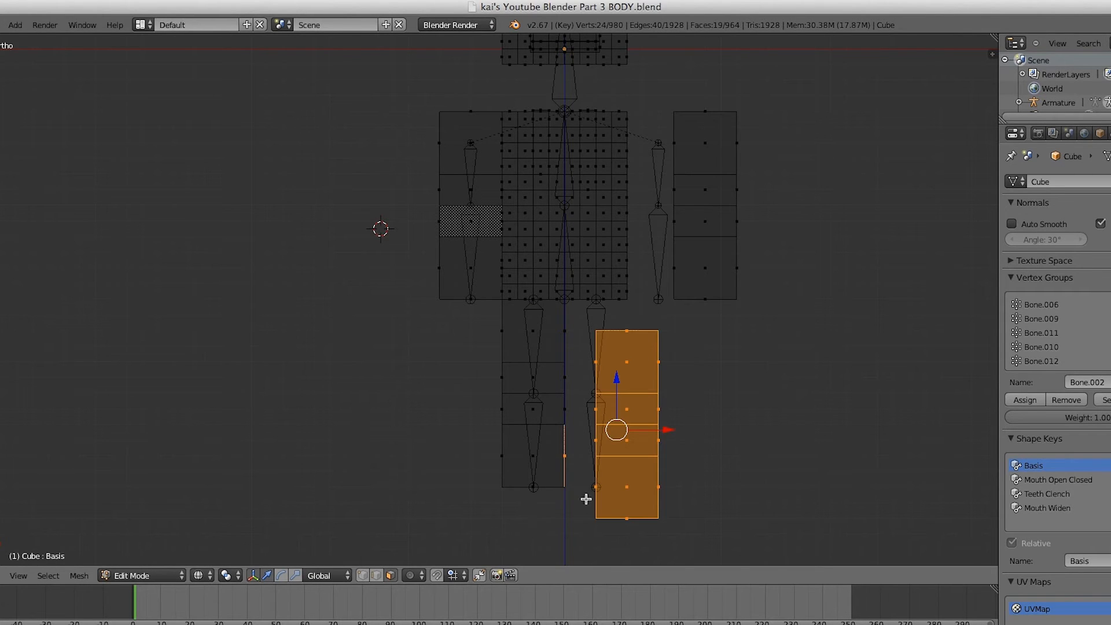
shift+right_click(562, 473)
key(g)
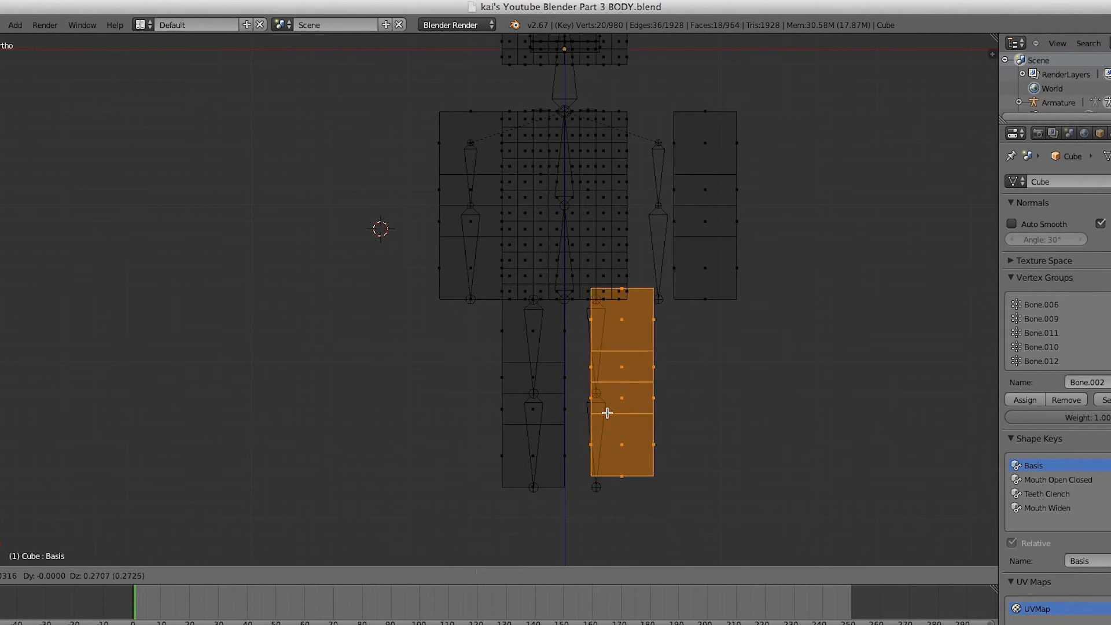
click(581, 426)
key(a)
shift+middle_drag(633, 323, 616, 498)
mouse_move(634, 426)
ctrl+mouse_down()
mouse_move(648, 233)
mouse_move(762, 380)
mouse_move(739, 506)
mouse_move(607, 422)
ctrl+mouse_up()
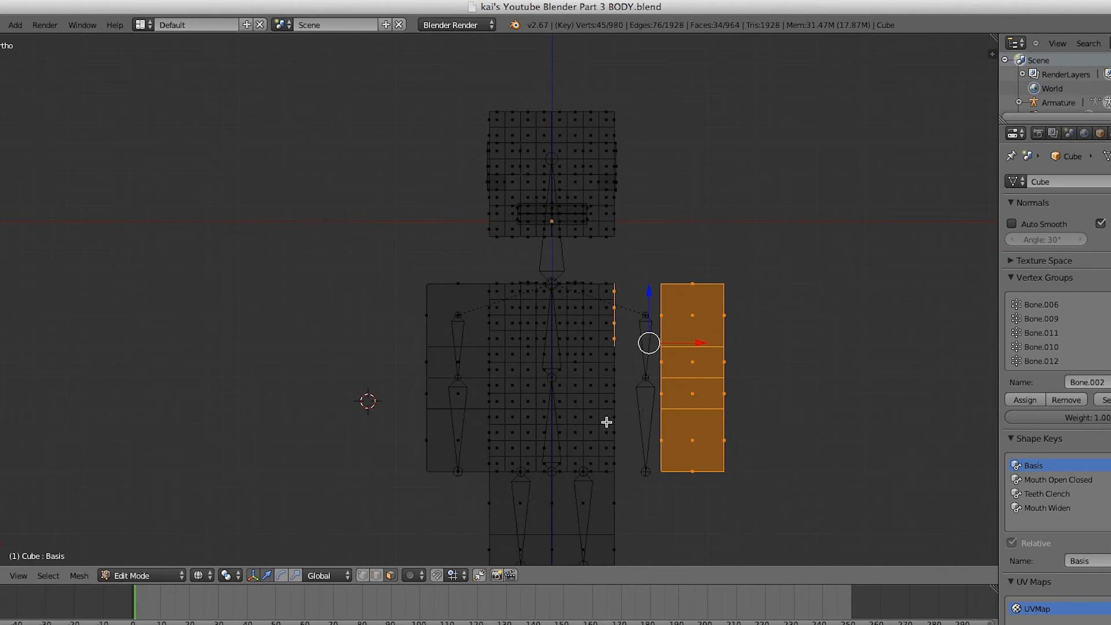
scroll(607, 422, up, 3)
middle_drag(612, 387, 545, 414)
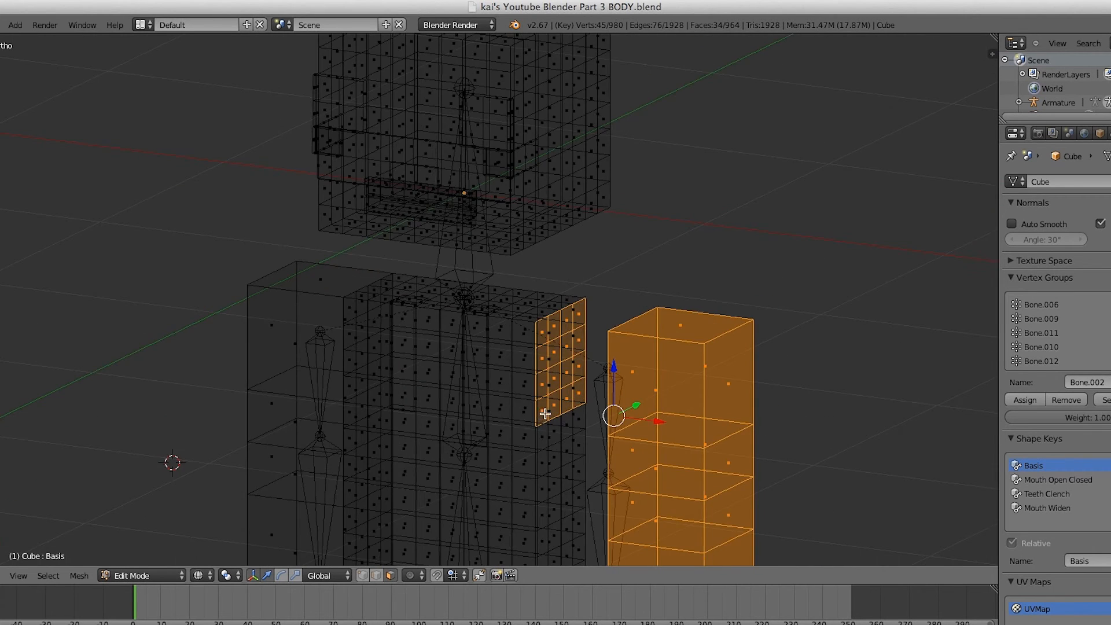
key(a)
From the front view, lasso only the left arm and move it along X flush against the torso.
key(KP_1)
scroll(285, 346, down, 3)
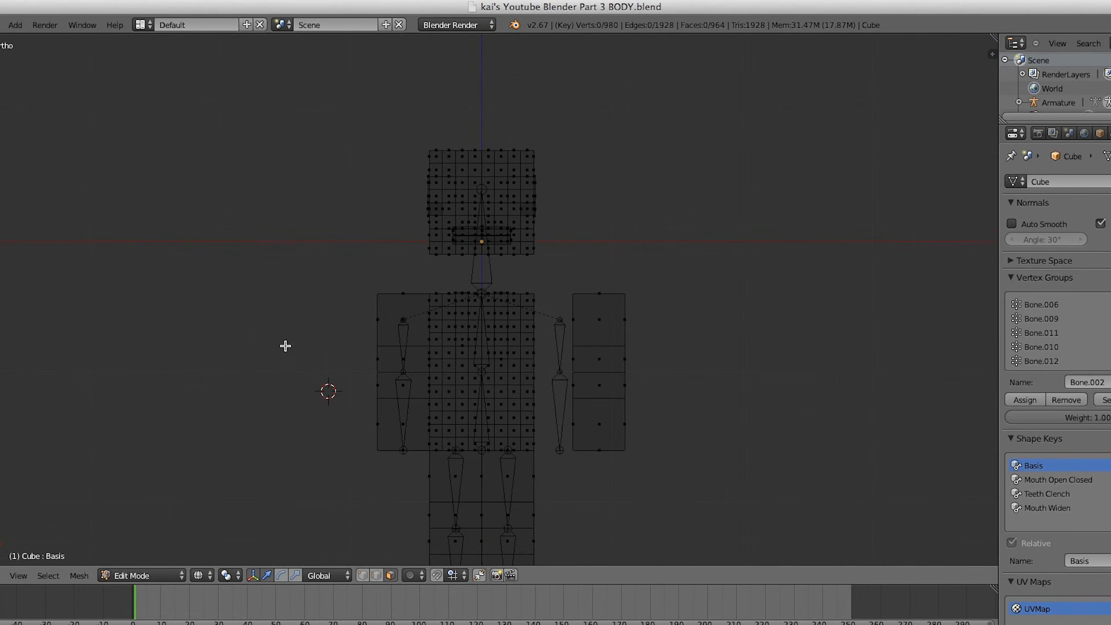
scroll(691, 436, up, 1)
mouse_move(567, 435)
ctrl+mouse_down()
mouse_move(586, 308)
mouse_move(627, 268)
mouse_move(702, 402)
mouse_move(649, 488)
ctrl+mouse_up()
drag(672, 387, 630, 389)
key(a)
Lasso the whole head, lower it along Z onto the torso, and return to Object Mode.
shift+middle_drag(463, 365, 479, 458)
mouse_move(387, 395)
ctrl+mouse_down()
mouse_move(731, 317)
mouse_move(369, 203)
ctrl+mouse_up()
drag(494, 252, 494, 297)
key(Tab)
Render an image of the assembled character and return to the 3D view.
scroll(620, 360, down, 3)
middle_drag(618, 362, 565, 297)
scroll(87, 87, down, 1)
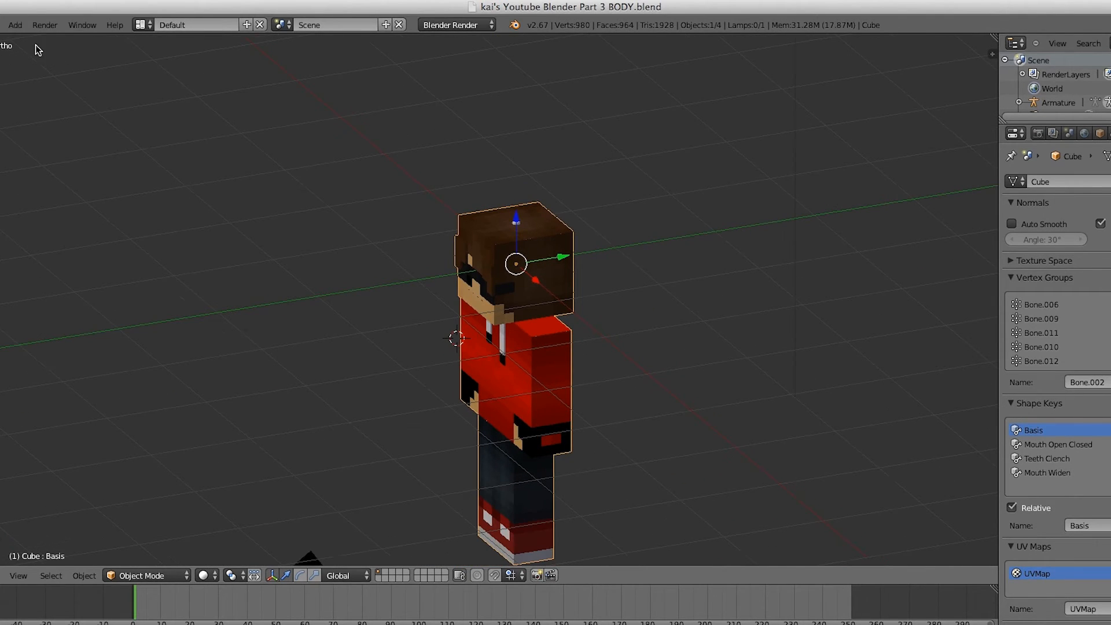
click(44, 24)
click(49, 40)
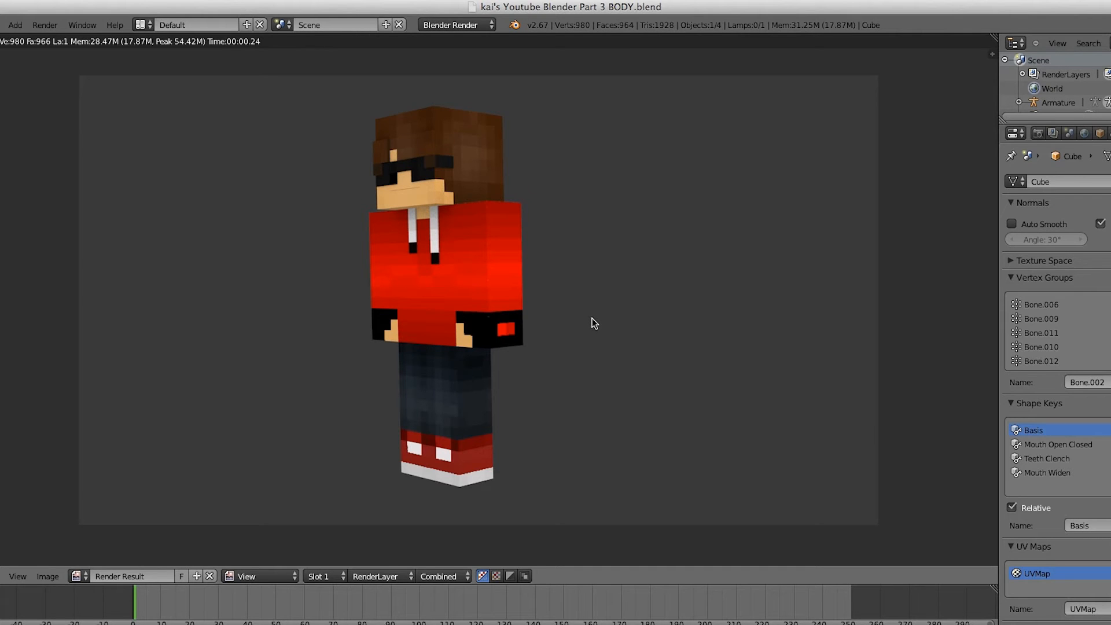
click(1, 576)
click(12, 562)
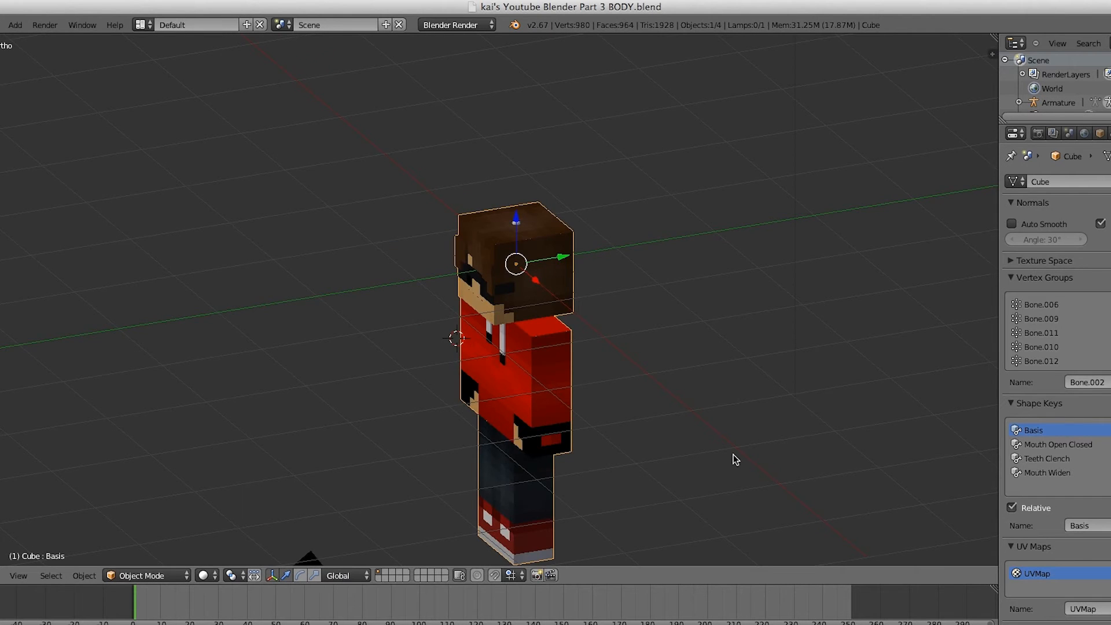
Examine the assembled head, torso and arms from the front for gaps, briefly checking the mesh in Edit Mode.
scroll(602, 388, up, 6)
middle_drag(604, 385, 619, 303)
scroll(619, 303, down, 1)
scroll(605, 280, up, 4)
scroll(606, 280, down, 3)
key(Tab)
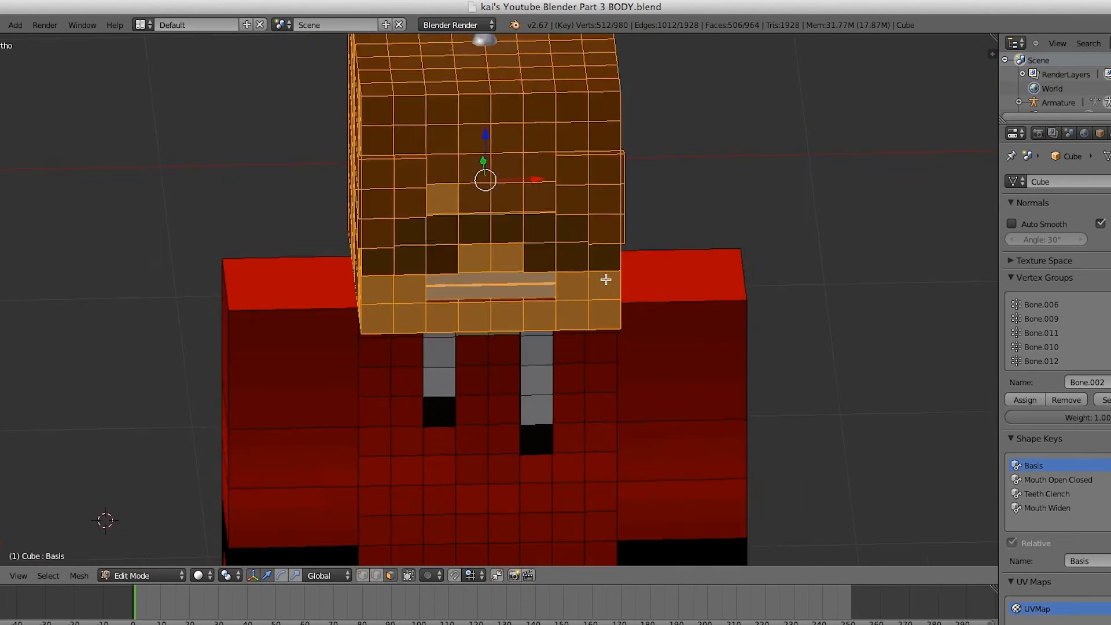
scroll(605, 279, down, 3)
key(Tab)
scroll(580, 252, down, 2)
scroll(600, 308, up, 3)
middle_drag(600, 309, 625, 289)
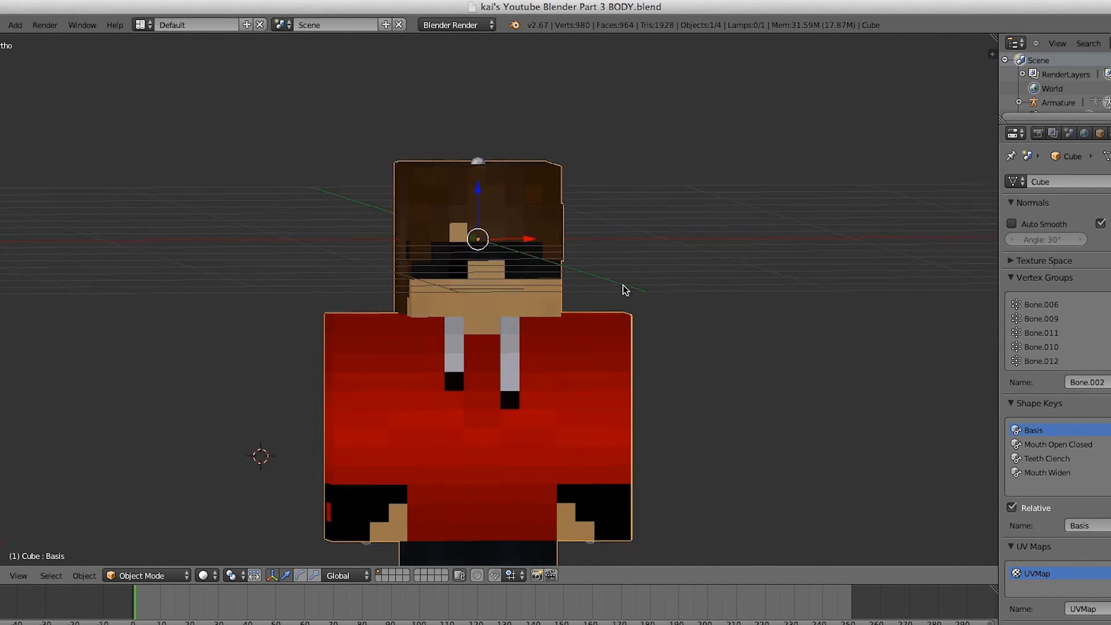
Try bending the left forearm upward by rotating Bone.006 in the front view, and undo the rotation.
right_click(603, 350)
key(KP_1)
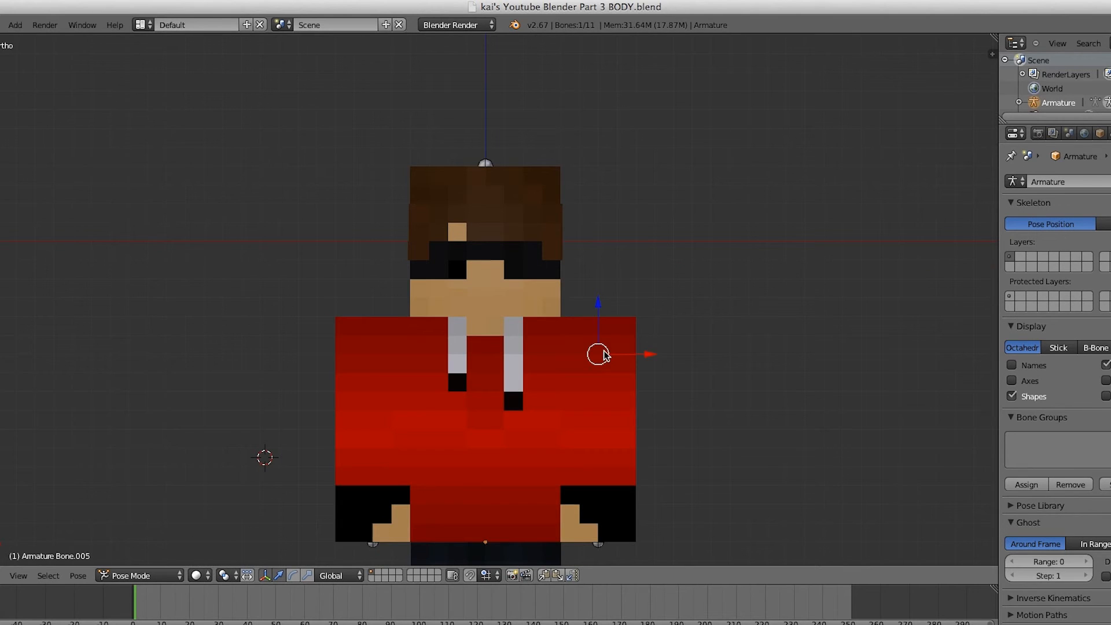
right_click(585, 464)
key(r)
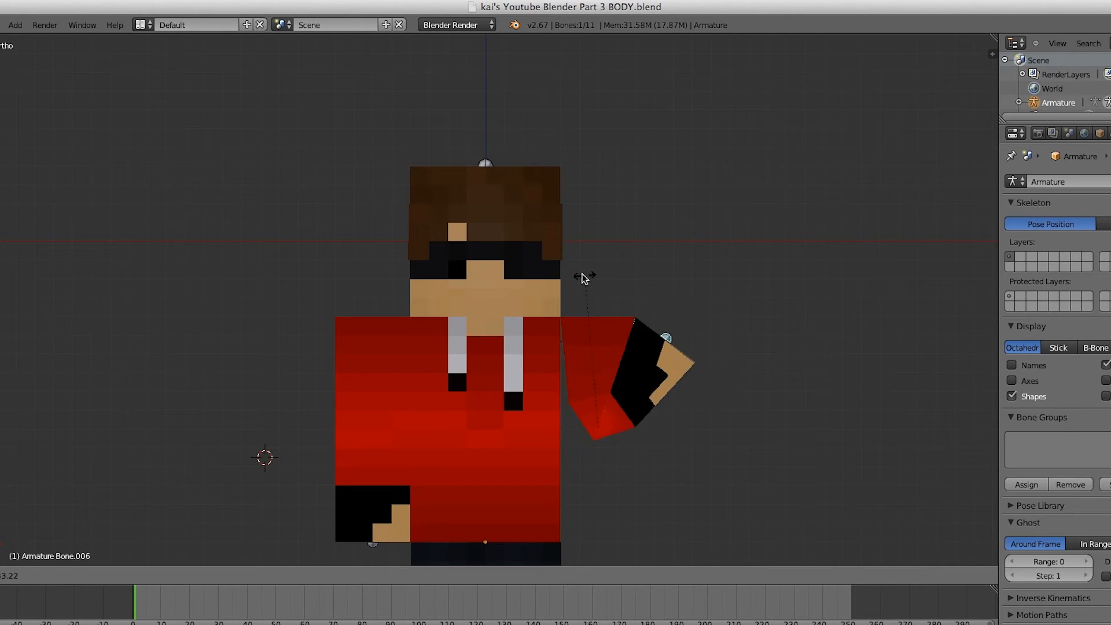
click(607, 287)
key(ctrl+z)
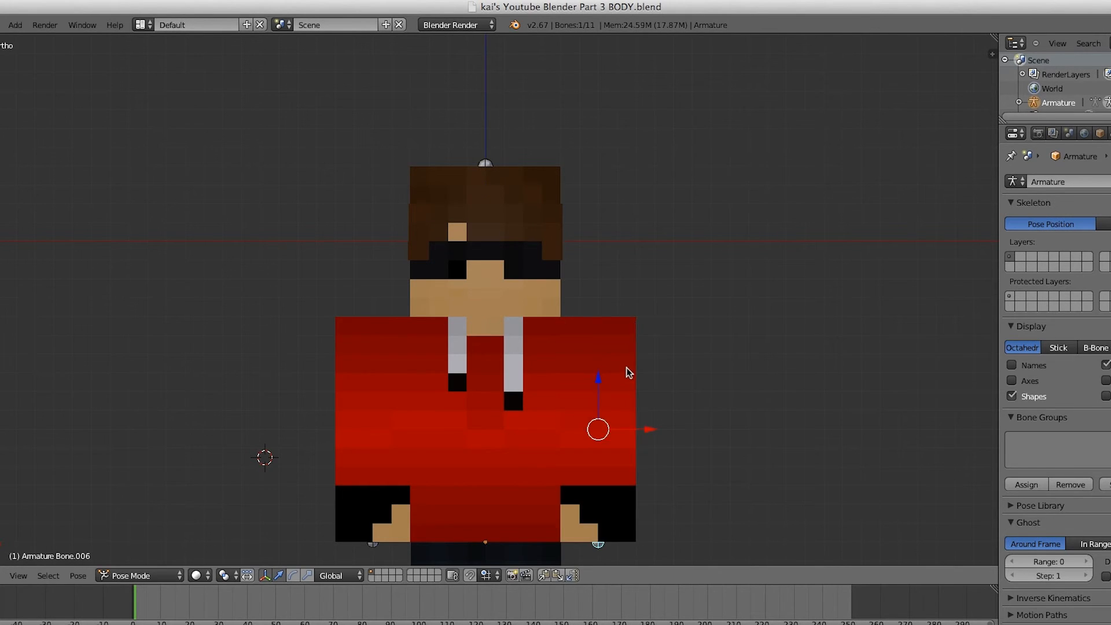
Select the armature and make its bones display in front of the textured body mesh.
key(ctrl+Tab)
right_click(629, 372)
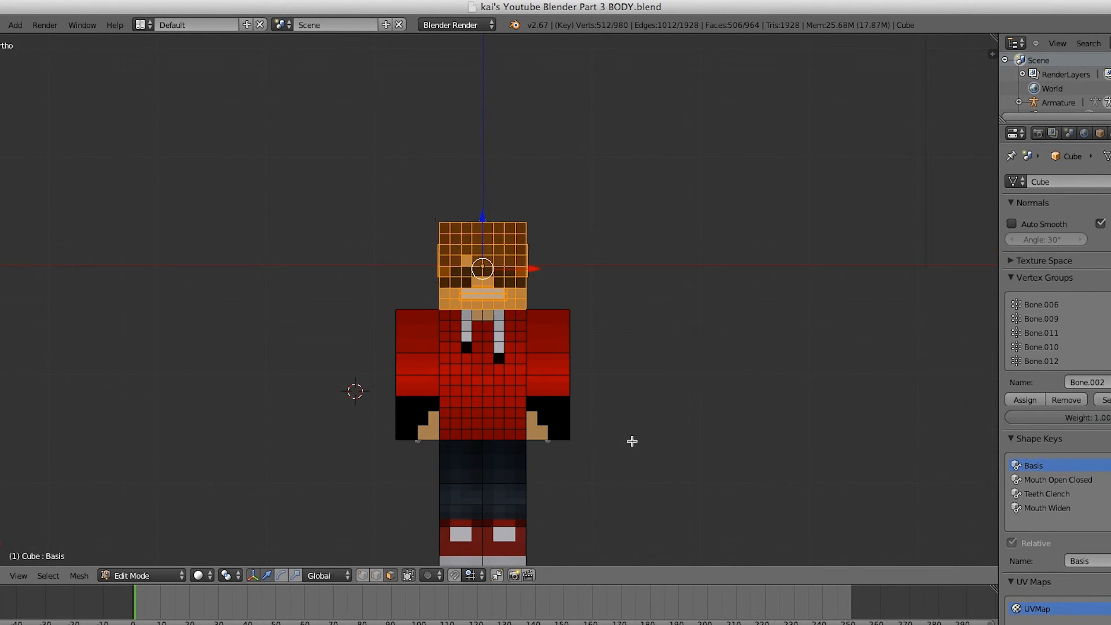
key(Tab)
scroll(612, 426, up, 3)
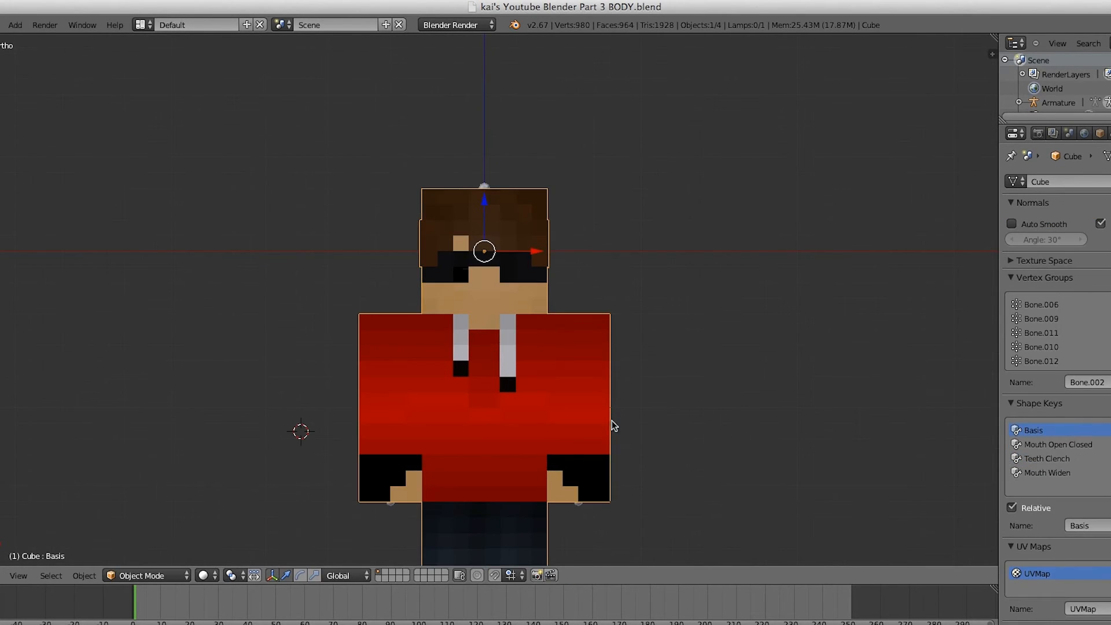
right_click(569, 367)
key(z)
scroll(535, 354, up, 1)
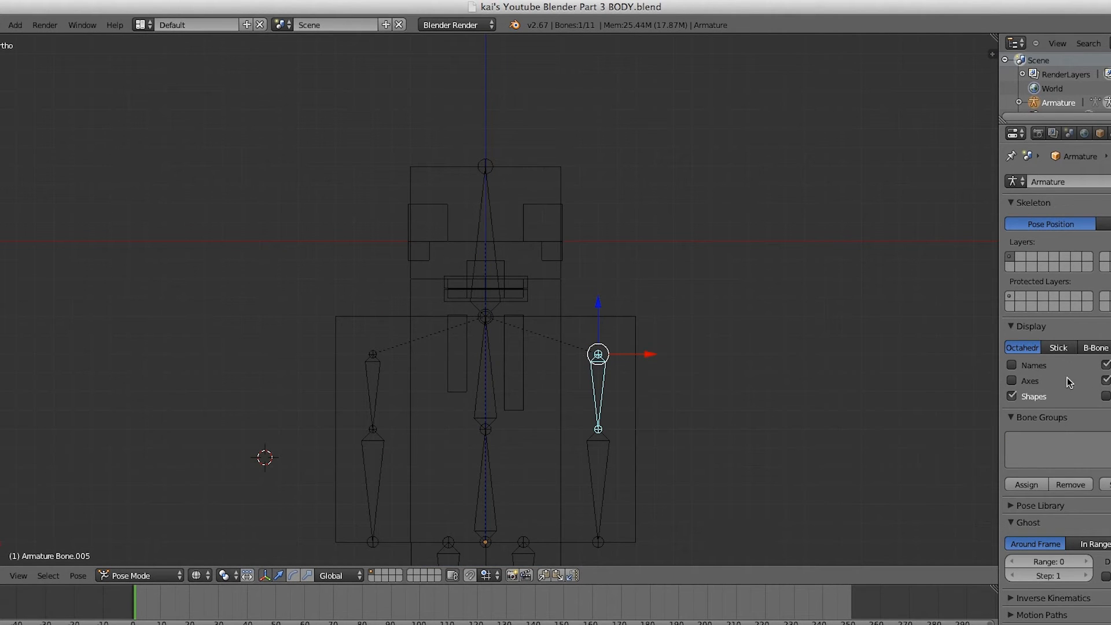
key(z)
Select the body mesh, enter Weight Paint mode, and pick Bone.005 to show the left upper arm's weights.
key(ctrl+Tab)
right_click(593, 329)
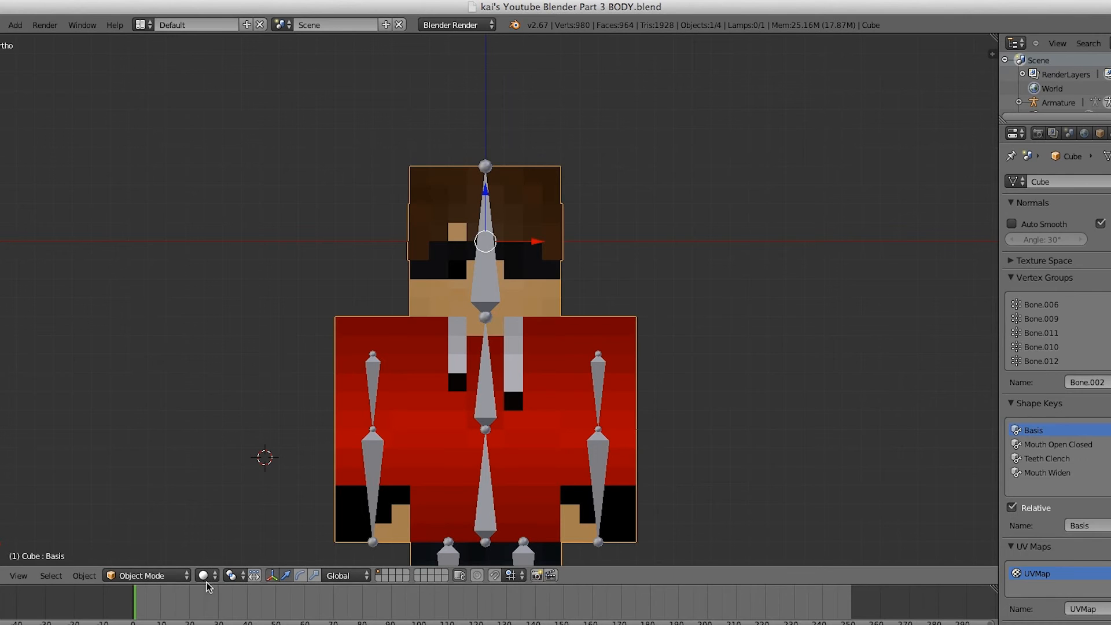
click(146, 575)
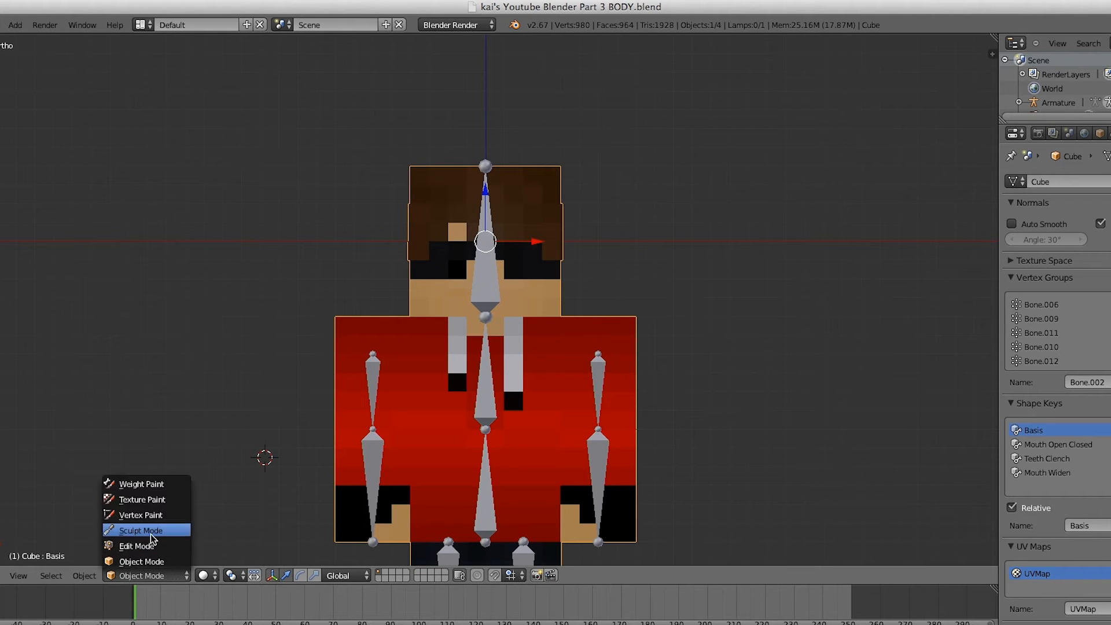
click(139, 484)
right_click(599, 385)
scroll(582, 426, down, 1)
scroll(581, 425, up, 2)
shift+middle_drag(583, 412, 561, 297)
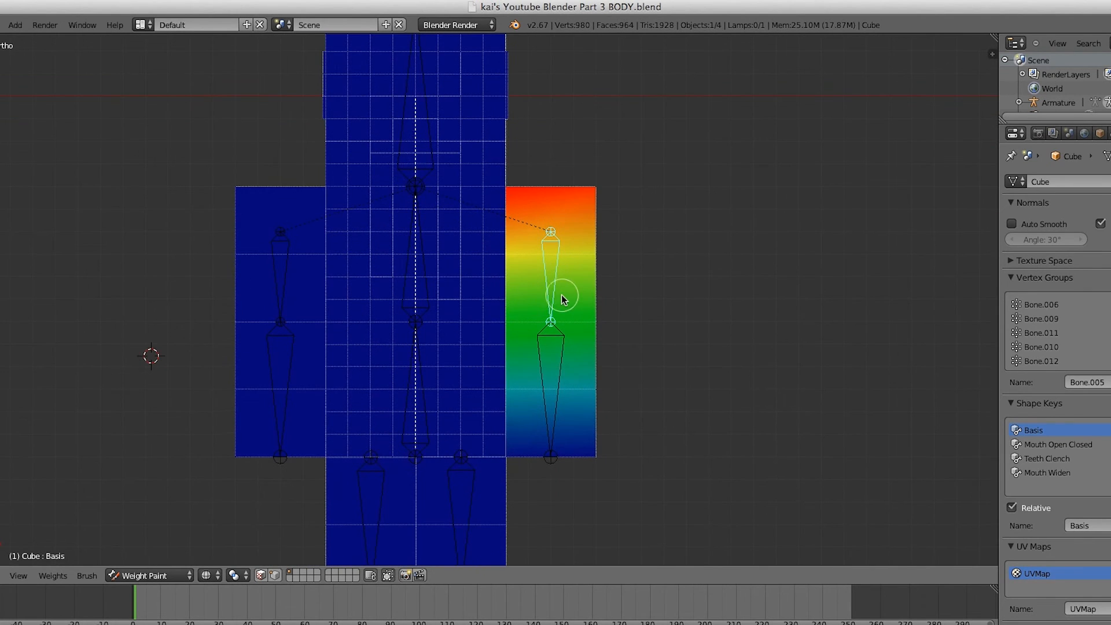
Move Bone.005 sideways along X so the left arm stands clear of the torso for painting.
key(g)
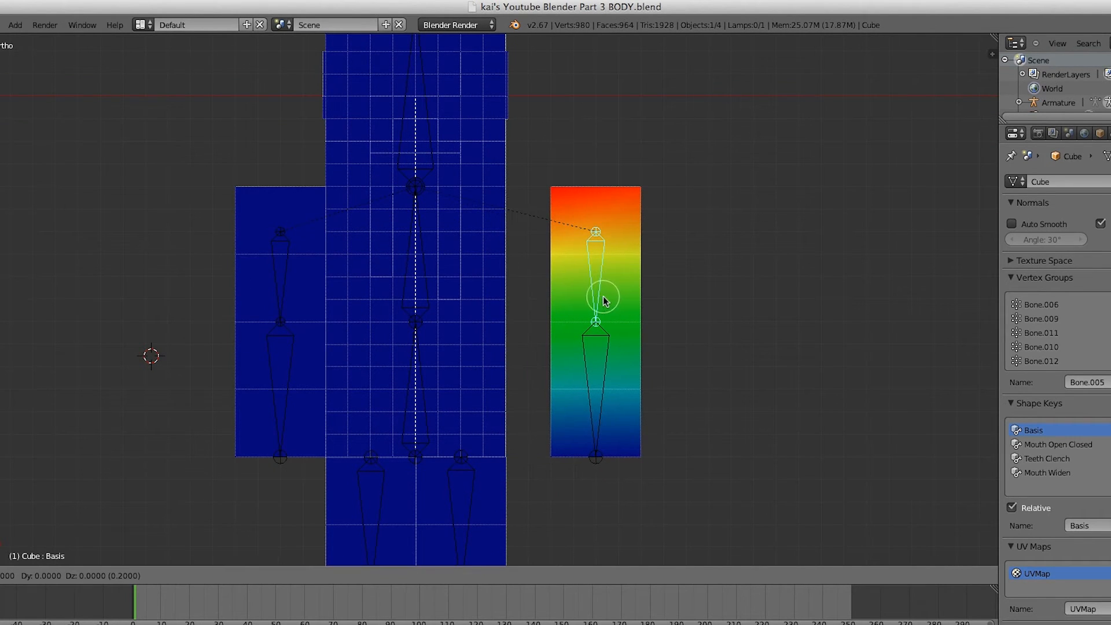
click(633, 298)
scroll(582, 309, up, 5)
shift+middle_drag(574, 311, 264, 409)
scroll(380, 426, down, 3)
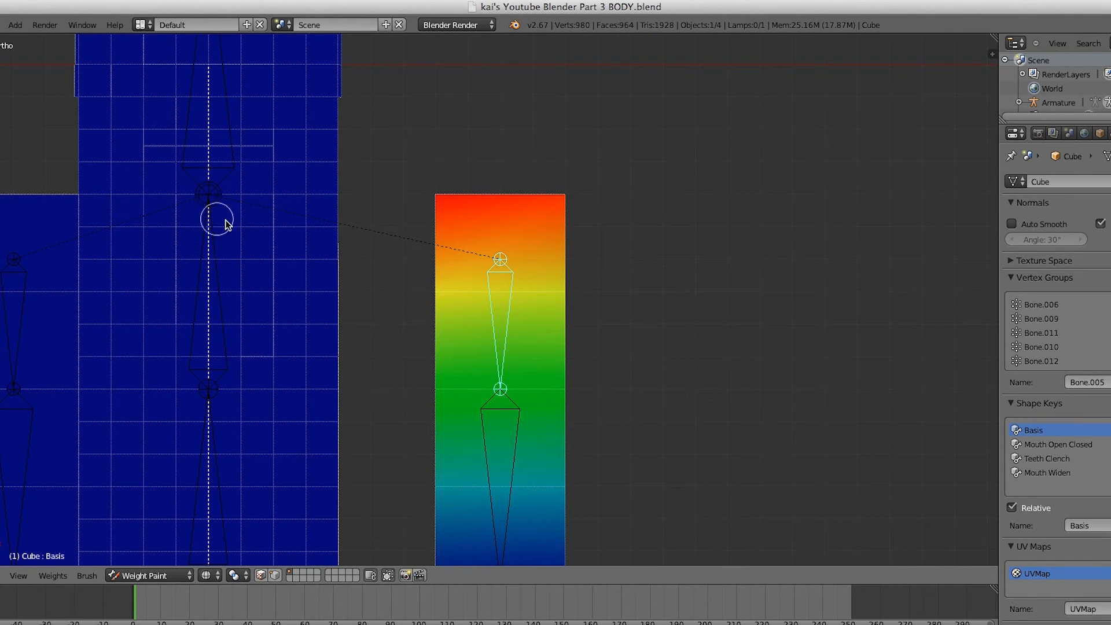
scroll(458, 313, down, 3)
key(g)
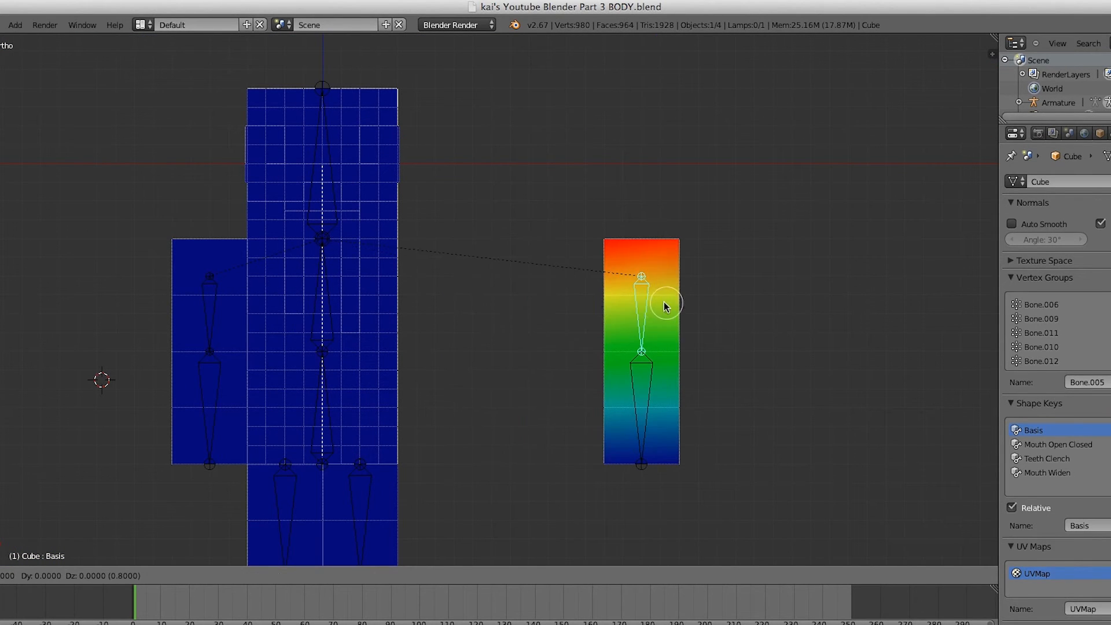
right_click(505, 308)
scroll(463, 290, up, 2)
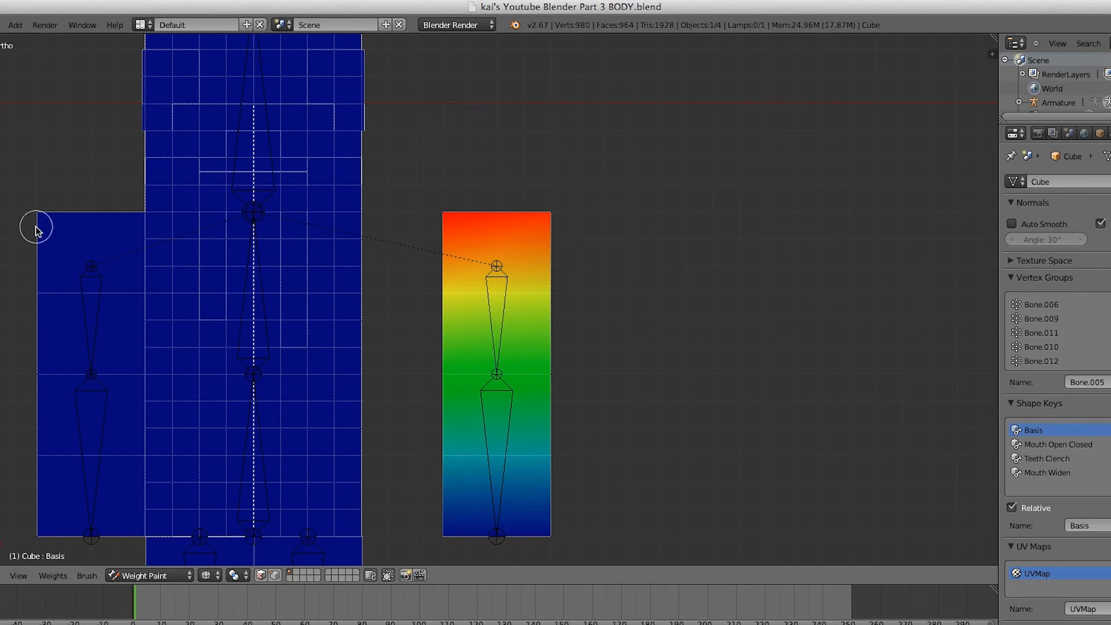
Show the brush tools, reselect Bone.005, and paint full weight onto the upper arm's front and outer faces with the Add brush.
key(t)
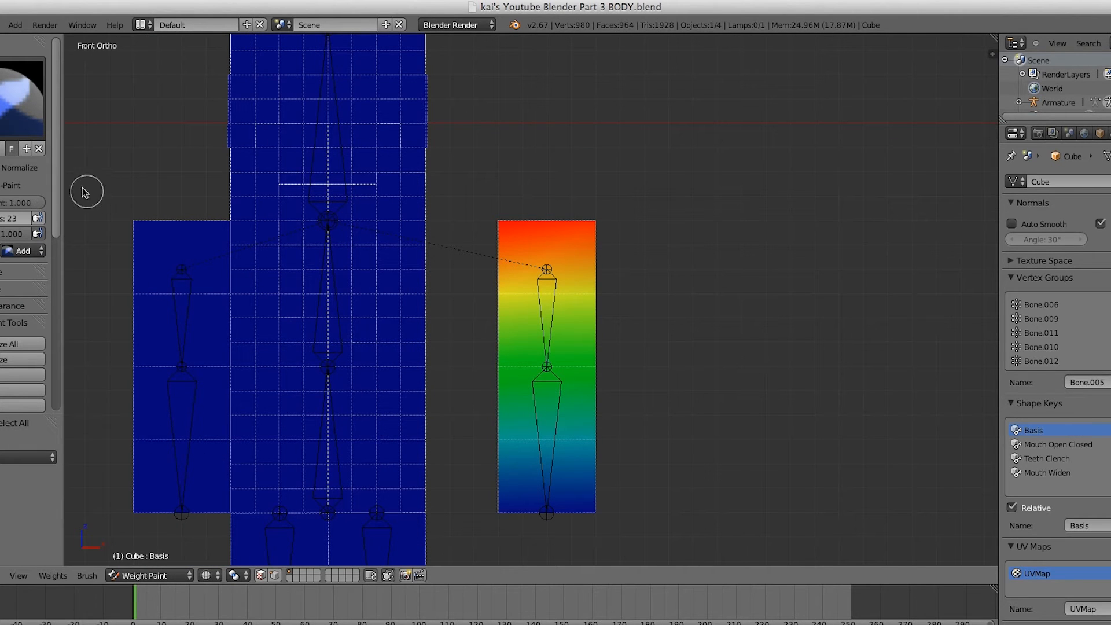
scroll(505, 296, up, 3)
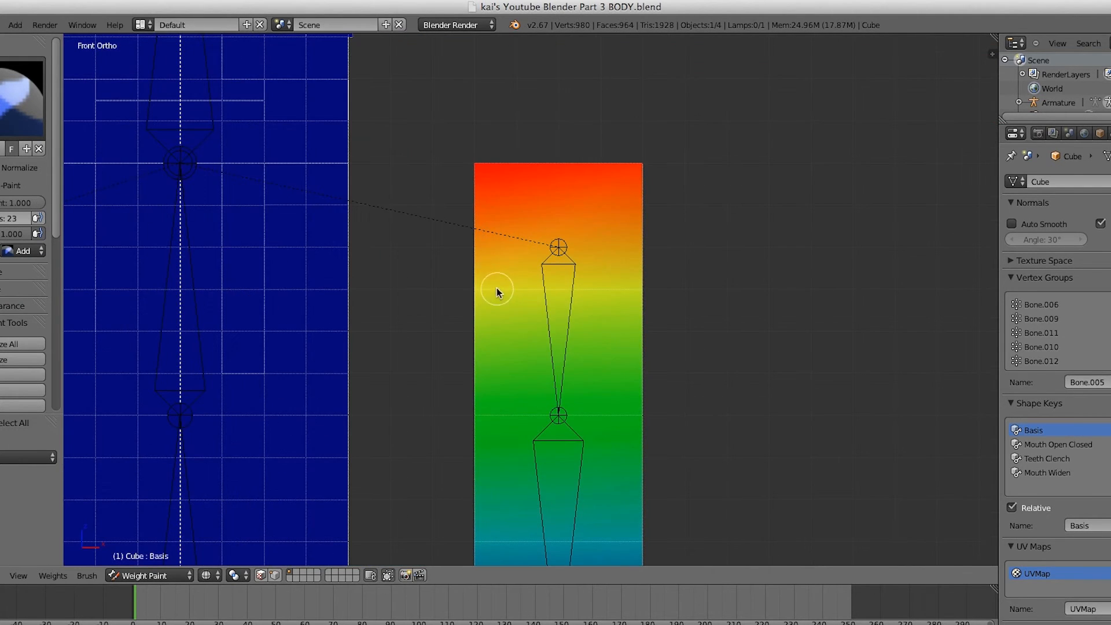
ctrl+right_click(553, 302)
middle_drag(601, 314, 567, 322)
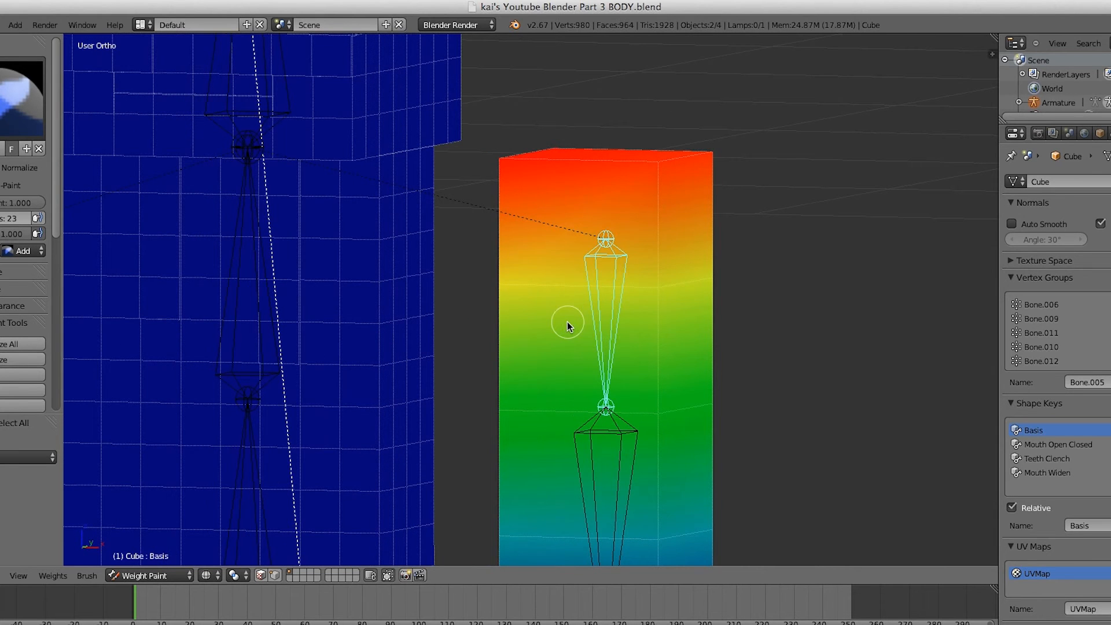
mouse_move(520, 288)
mouse_down()
mouse_move(720, 268)
mouse_move(654, 148)
mouse_up()
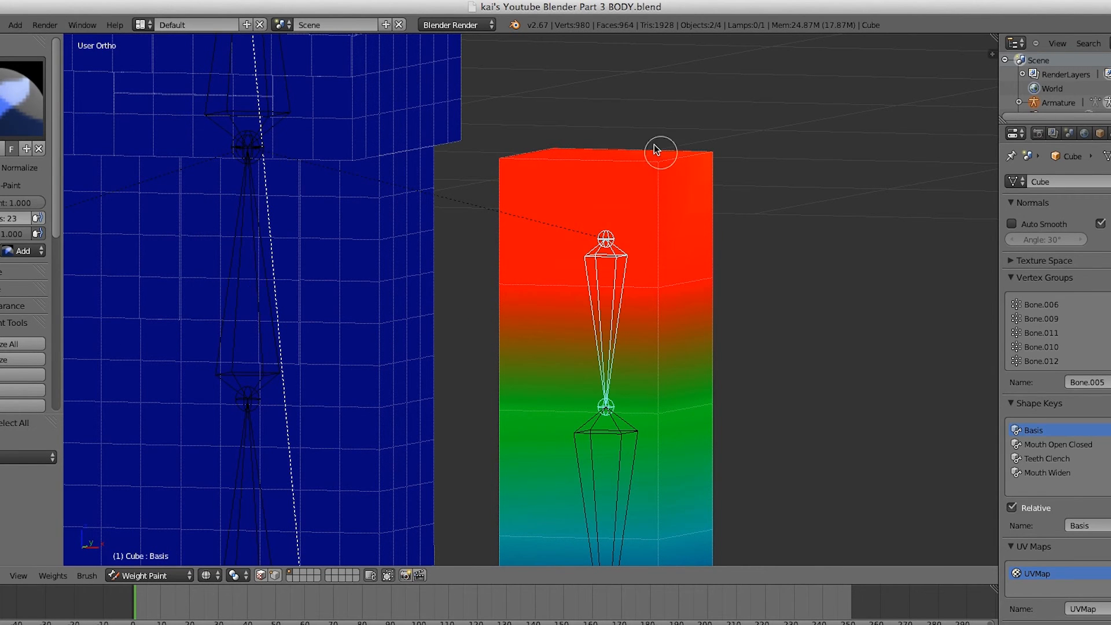
Paint full Bone.005 weight around the remaining sides of the upper arm, down to the elbow loop.
middle_drag(464, 183, 389, 191)
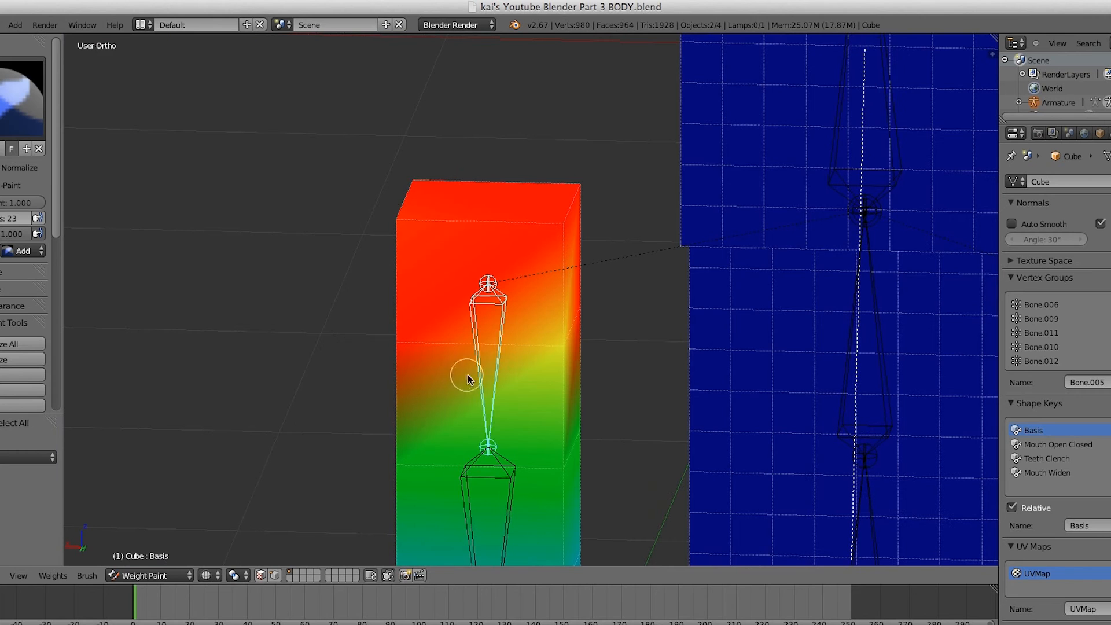
drag(662, 331, 551, 350)
shift+middle_drag(540, 342, 553, 227)
drag(601, 324, 523, 333)
drag(385, 346, 496, 330)
mouse_move(496, 330)
middle_down()
mouse_move(811, 303)
mouse_move(602, 305)
middle_up()
drag(603, 305, 582, 311)
middle_drag(605, 294, 347, 267)
Switch to the Subtract brush and erase Bone.005's weight from all sides of the left forearm below the elbow loop.
click(23, 132)
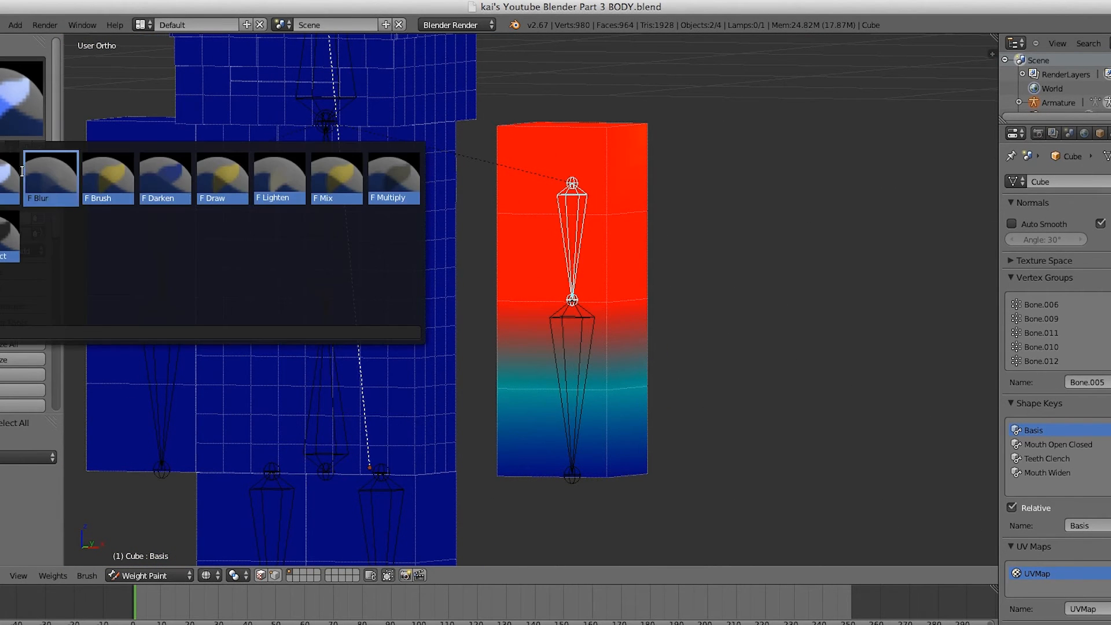
click(10, 236)
mouse_move(514, 391)
mouse_down()
mouse_move(733, 401)
mouse_move(675, 397)
mouse_move(658, 412)
mouse_up()
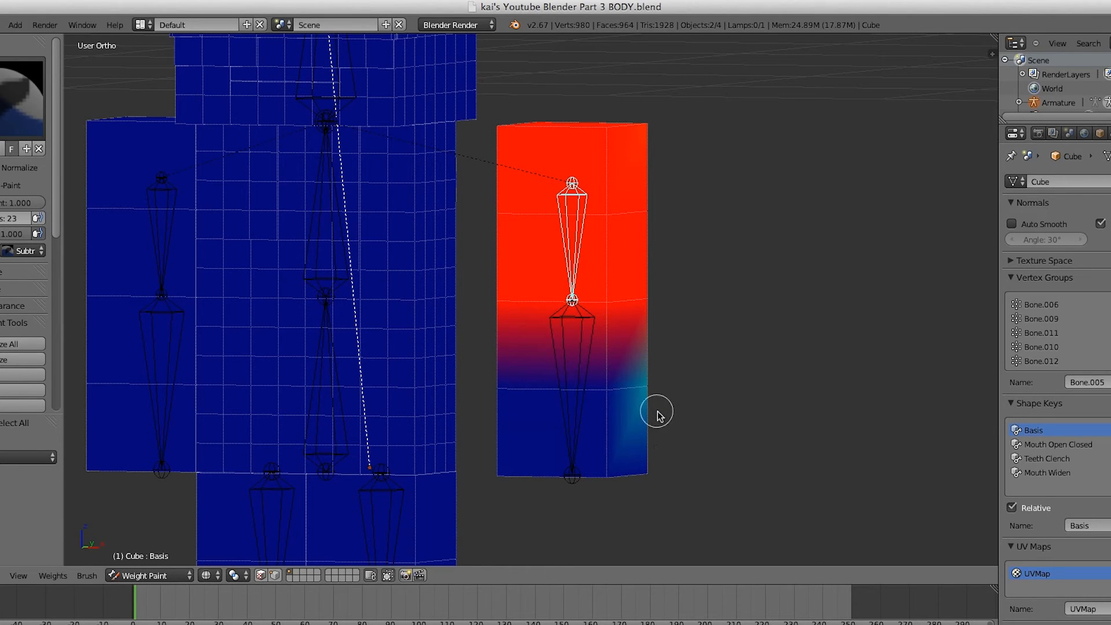
mouse_move(629, 373)
mouse_down()
mouse_move(659, 432)
mouse_move(644, 403)
mouse_move(649, 375)
mouse_up()
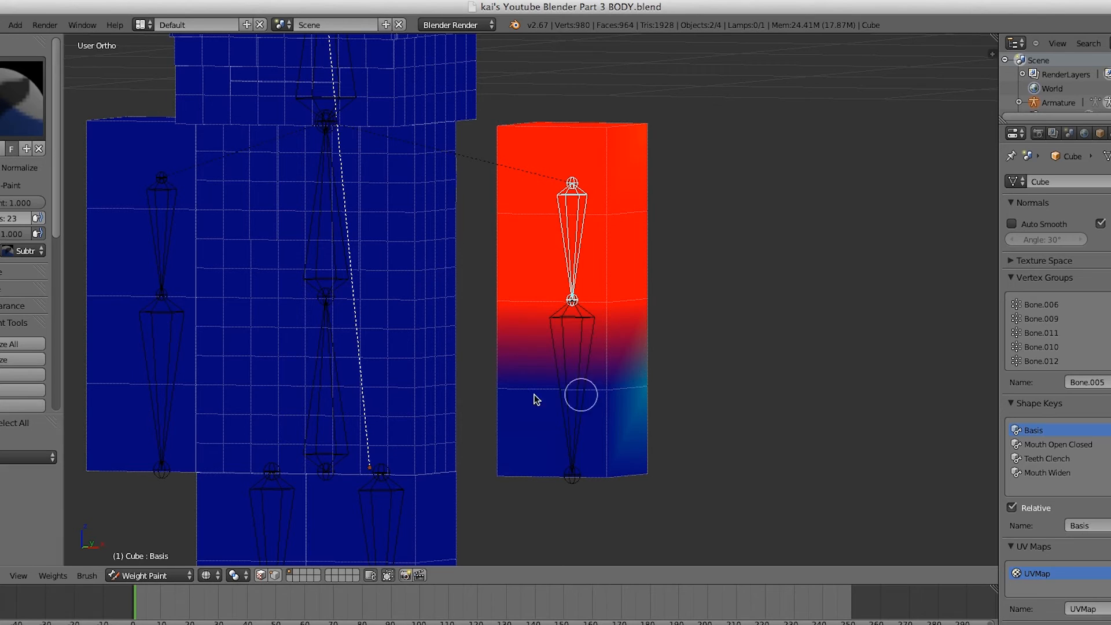
mouse_move(686, 369)
mouse_down()
mouse_move(648, 382)
mouse_move(677, 376)
mouse_move(576, 376)
mouse_move(662, 387)
mouse_move(666, 405)
mouse_up()
key(z)
mouse_move(577, 432)
mouse_down()
mouse_move(609, 460)
mouse_move(762, 330)
mouse_move(452, 397)
mouse_move(646, 455)
mouse_up()
key(z)
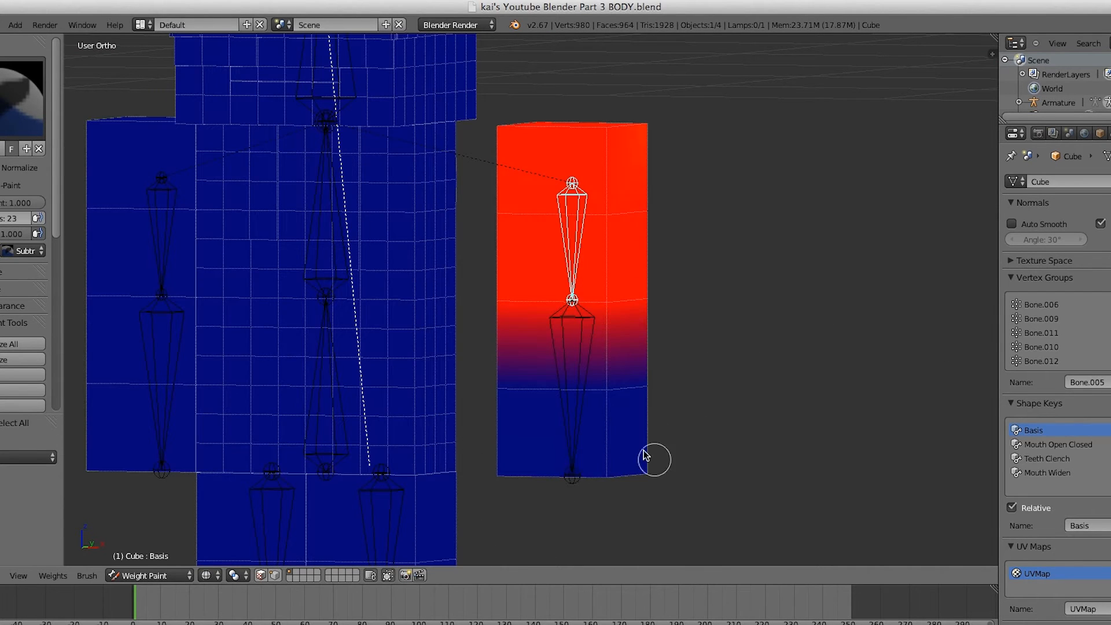
mouse_move(501, 467)
mouse_down()
mouse_move(743, 481)
mouse_move(745, 472)
mouse_up()
key(z)
key(z)
scroll(618, 315, up, 1)
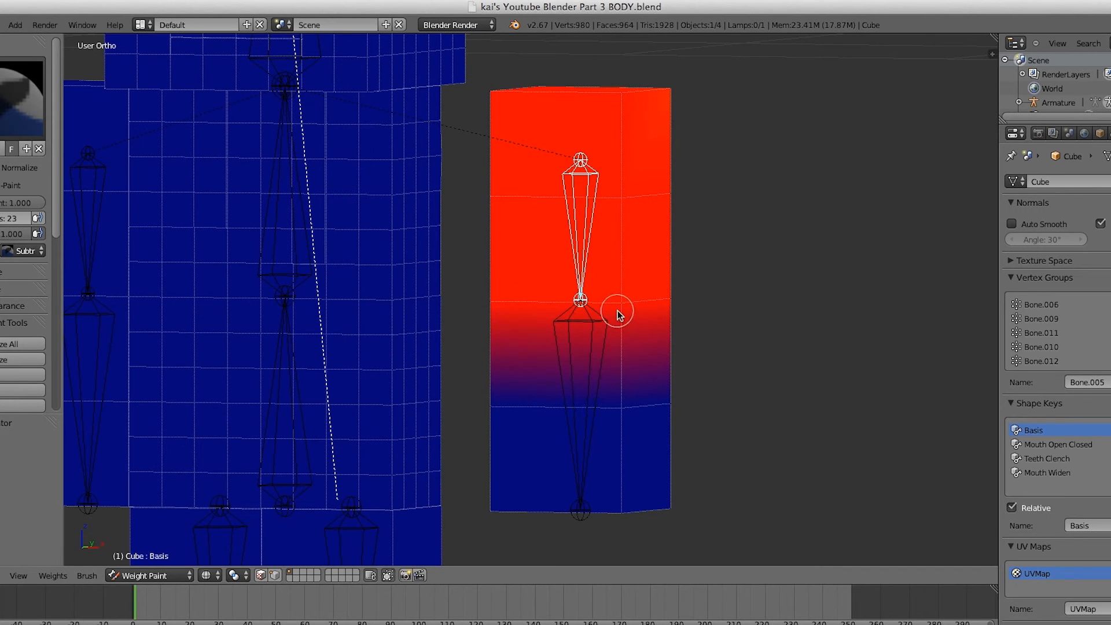
Select Bone.006 and paint full weight around the left forearm below the elbow loop with the Add brush.
right_click(578, 399)
scroll(575, 403, up, 1)
scroll(523, 413, down, 3)
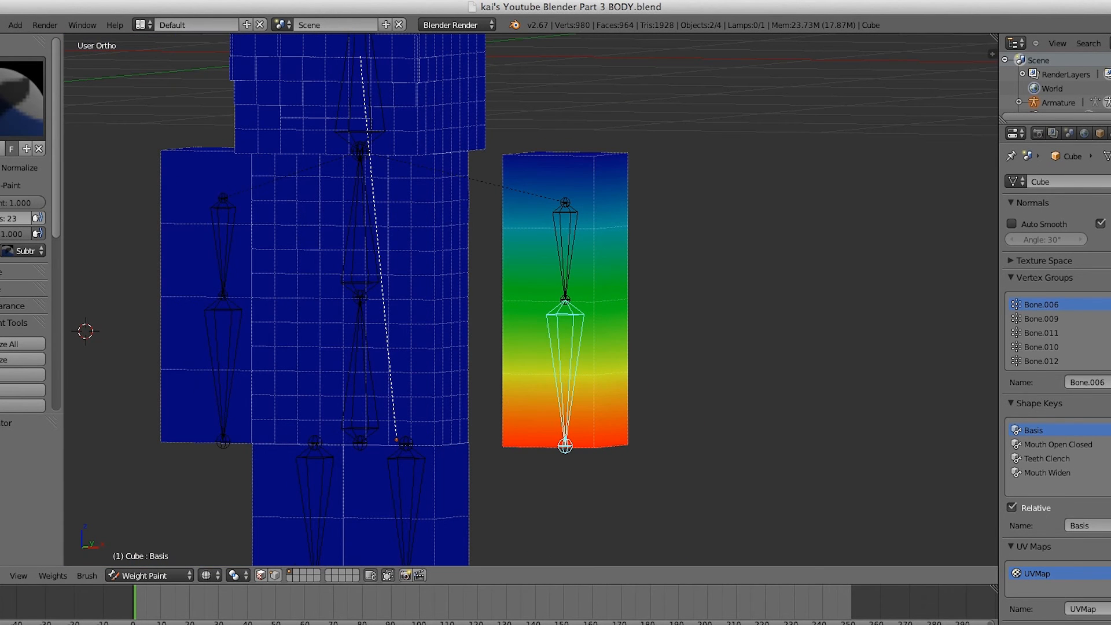
click(22, 95)
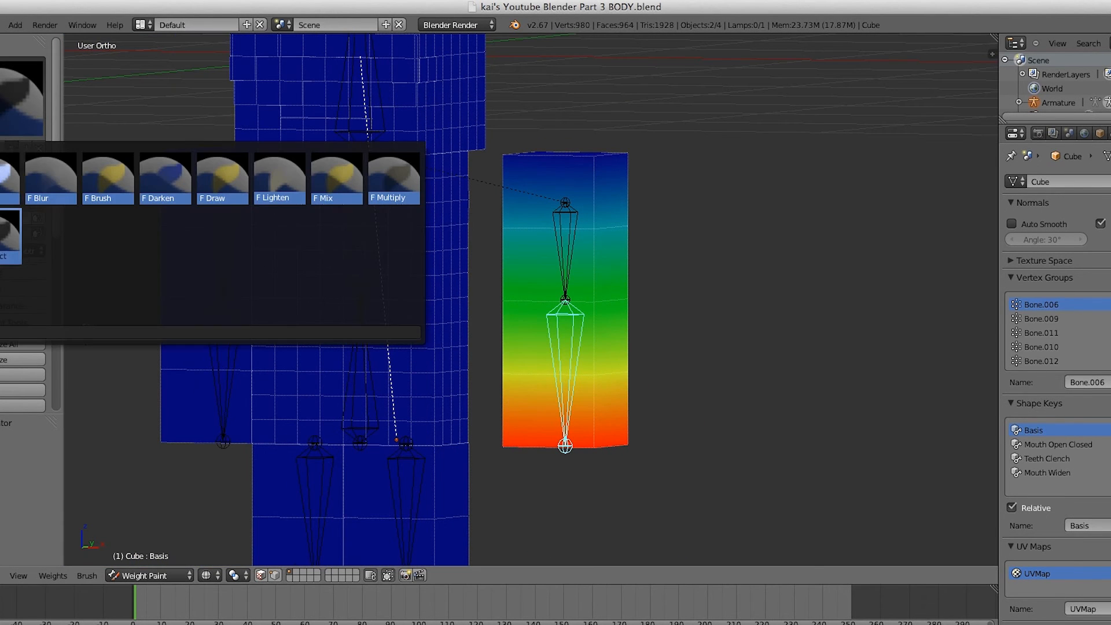
click(2, 27)
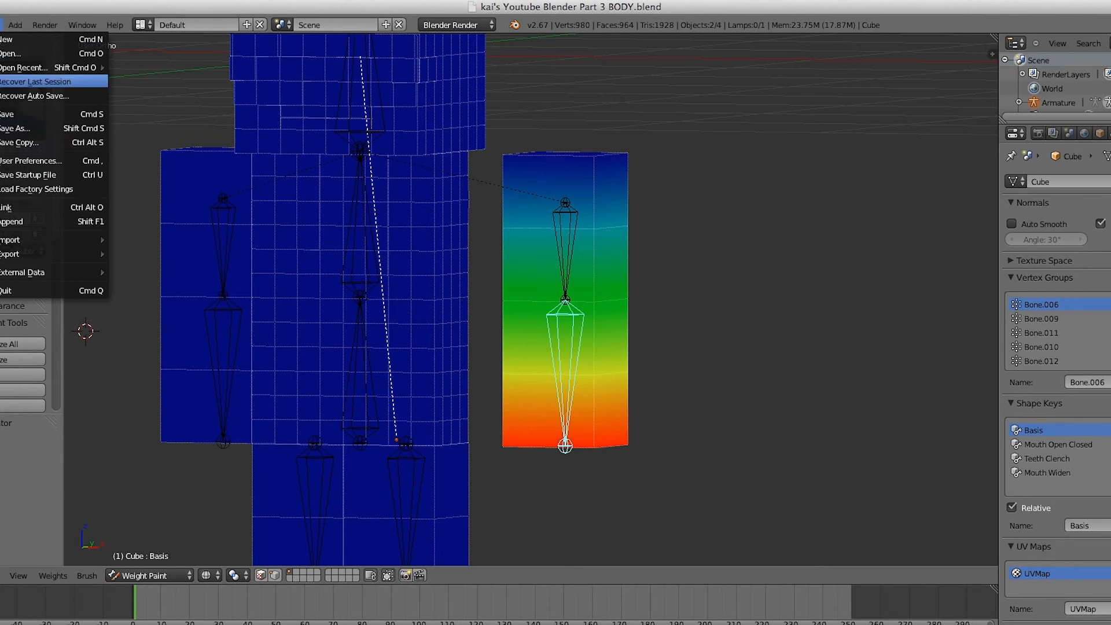
click(4, 114)
click(2, 115)
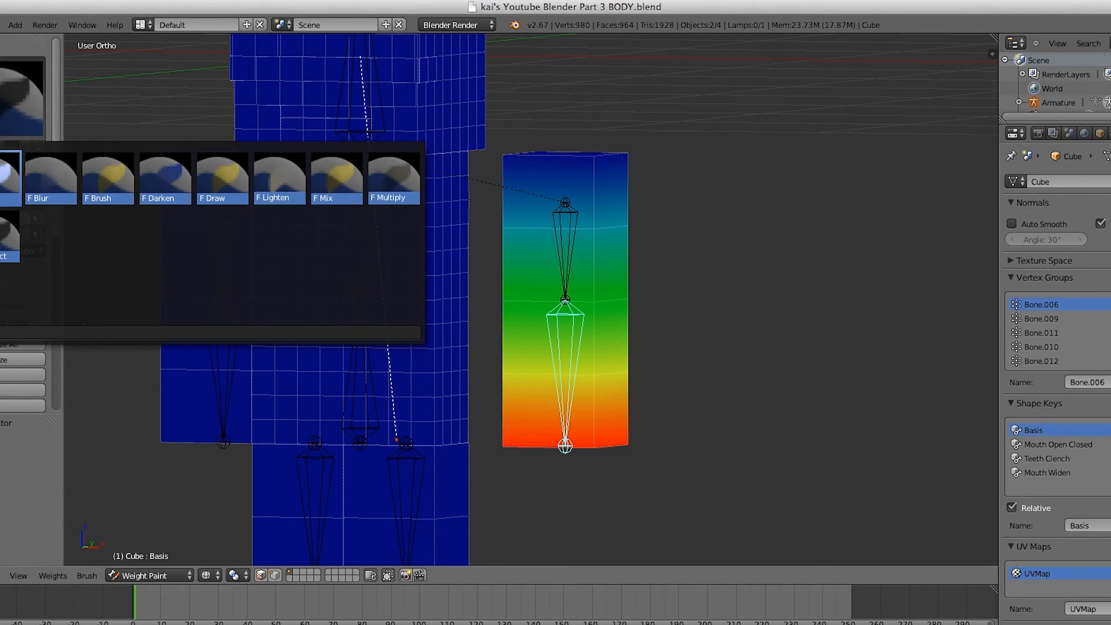
click(10, 173)
drag(495, 370, 709, 377)
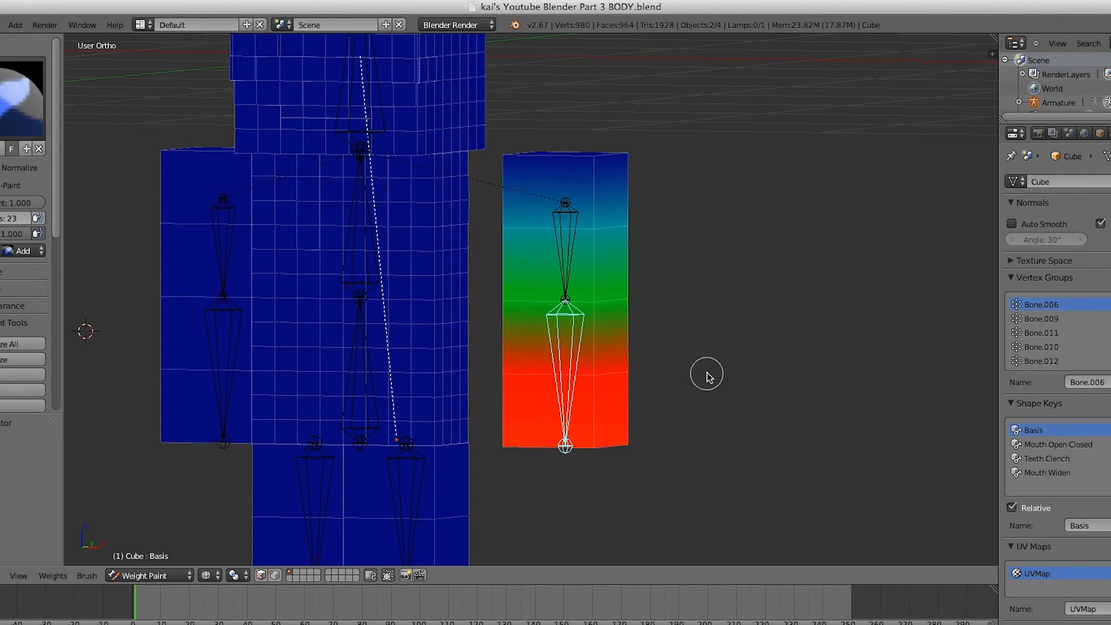
middle_drag(602, 454, 348, 409)
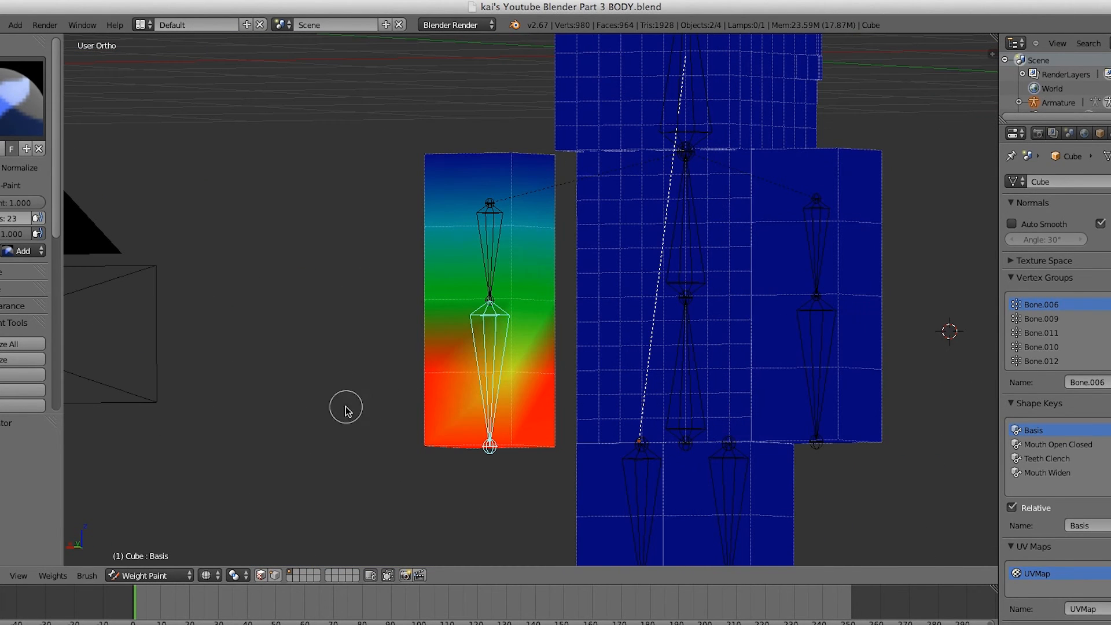
Switch to the Subtract brush and erase Bone.006's weight from the left upper arm's back and outer faces, including the elbow loop.
shift+middle_drag(452, 370, 452, 472)
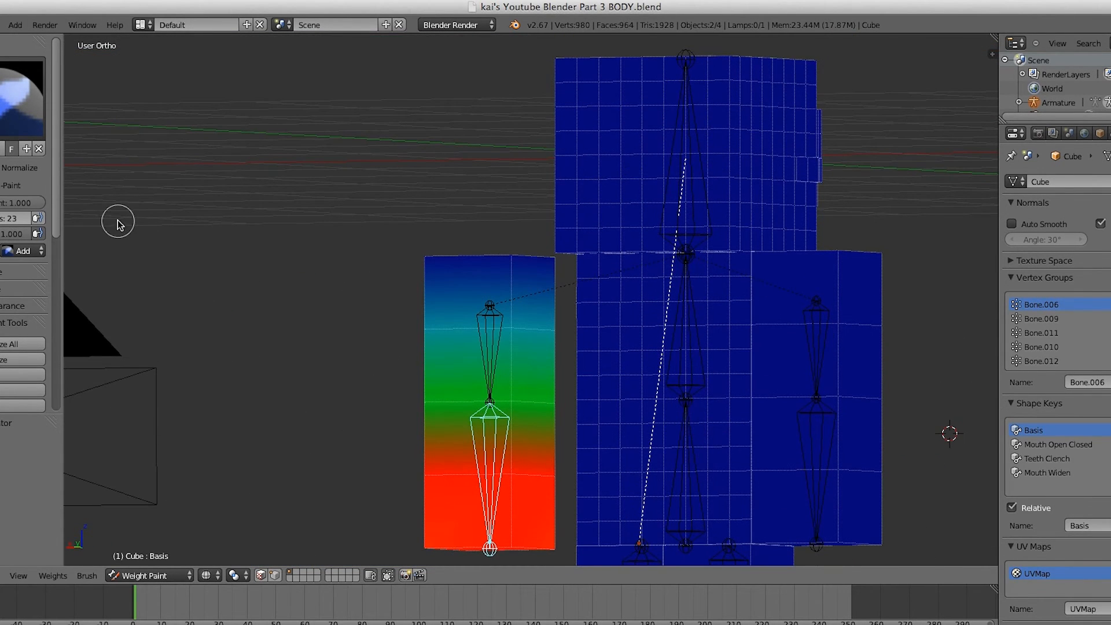
click(13, 73)
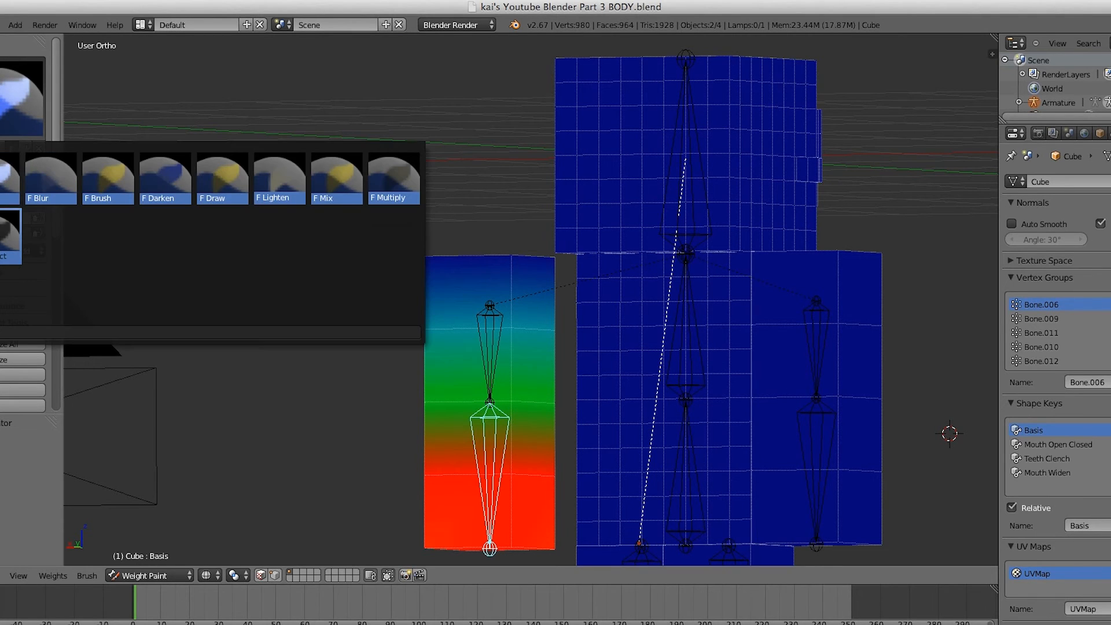
click(11, 236)
mouse_move(425, 407)
mouse_down()
mouse_move(427, 261)
mouse_move(417, 398)
mouse_move(565, 397)
mouse_move(400, 401)
mouse_up()
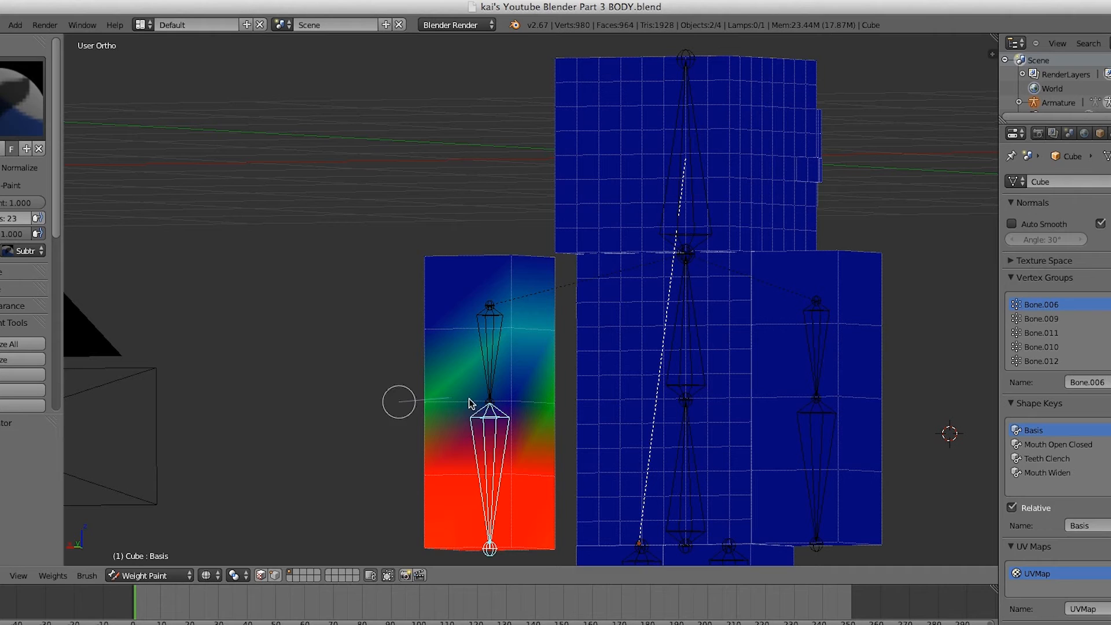
mouse_move(459, 385)
mouse_down()
mouse_move(516, 251)
mouse_move(548, 324)
mouse_move(512, 332)
mouse_move(579, 330)
mouse_move(559, 350)
mouse_up()
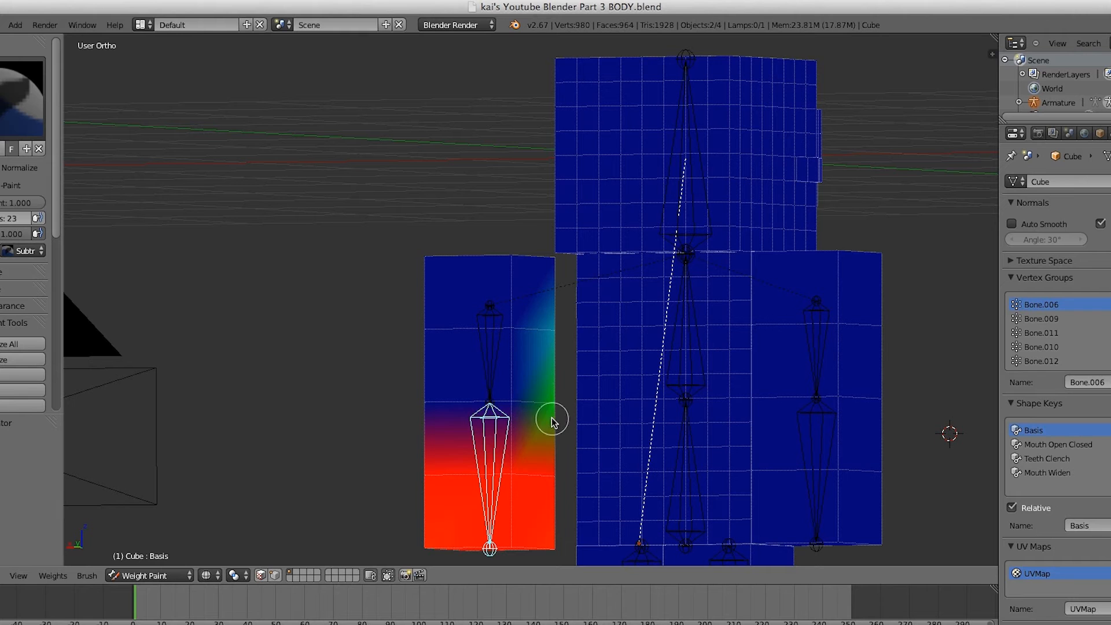
mouse_move(553, 413)
middle_down()
mouse_move(749, 362)
mouse_move(746, 379)
middle_up()
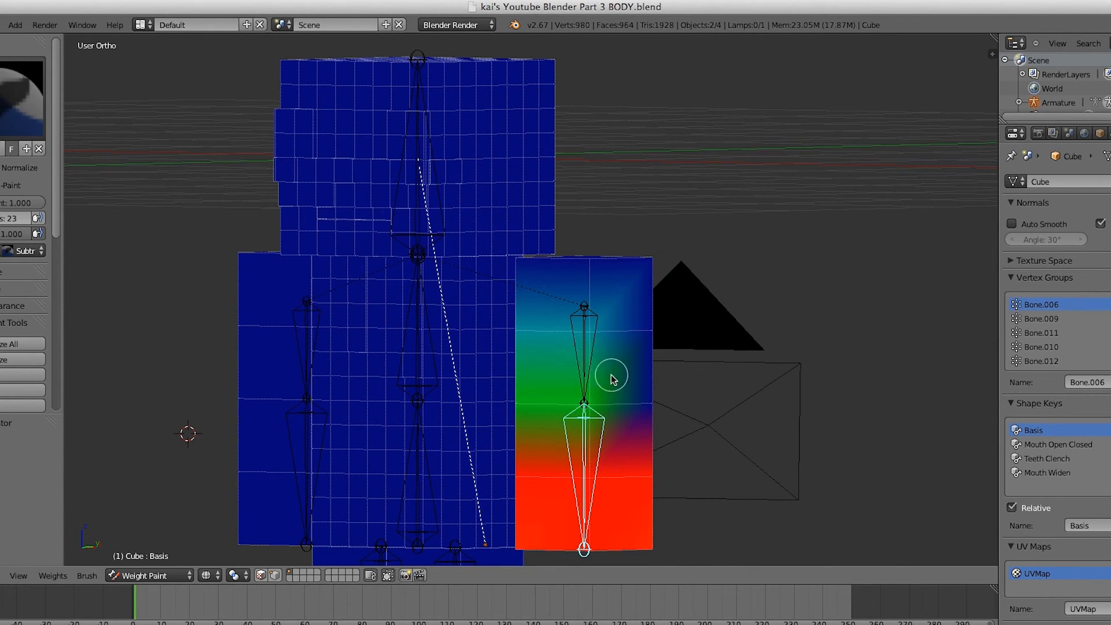
mouse_move(103, 287)
mouse_down()
mouse_move(119, 371)
mouse_move(185, 343)
mouse_up()
drag(282, 408, 288, 520)
mouse_move(546, 330)
middle_down()
mouse_move(612, 355)
mouse_move(600, 237)
middle_up()
scroll(613, 356, up, 4)
scroll(622, 360, down, 5)
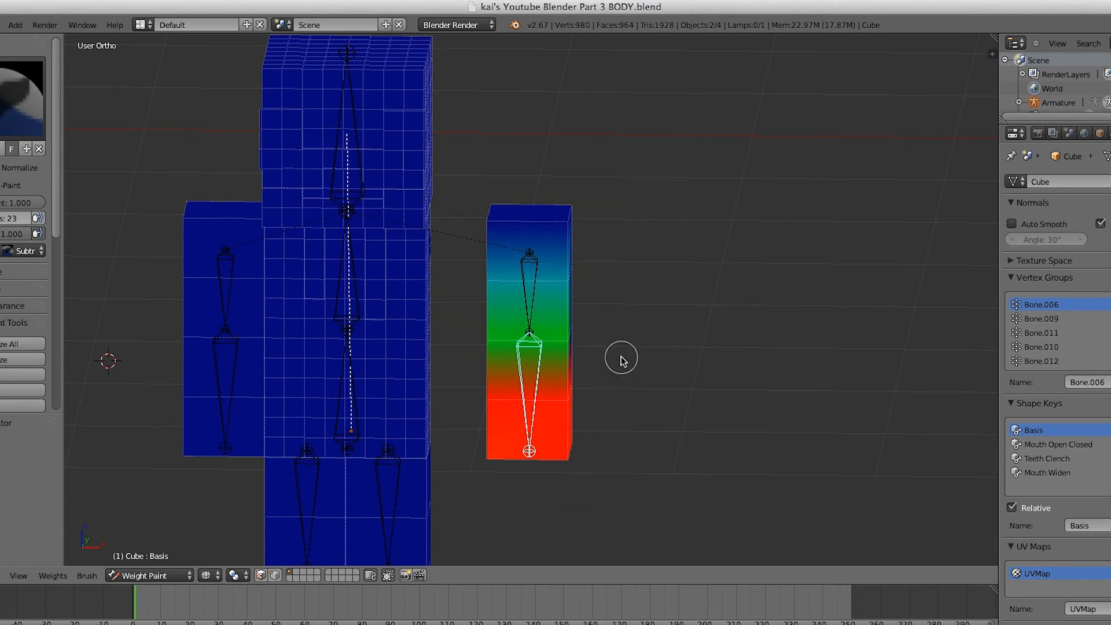
Reselect Bone.006 and erase its remaining weight from the front and inner faces of the left upper arm with the Subtract brush.
right_click(515, 296)
right_click(540, 384)
scroll(500, 335, up, 4)
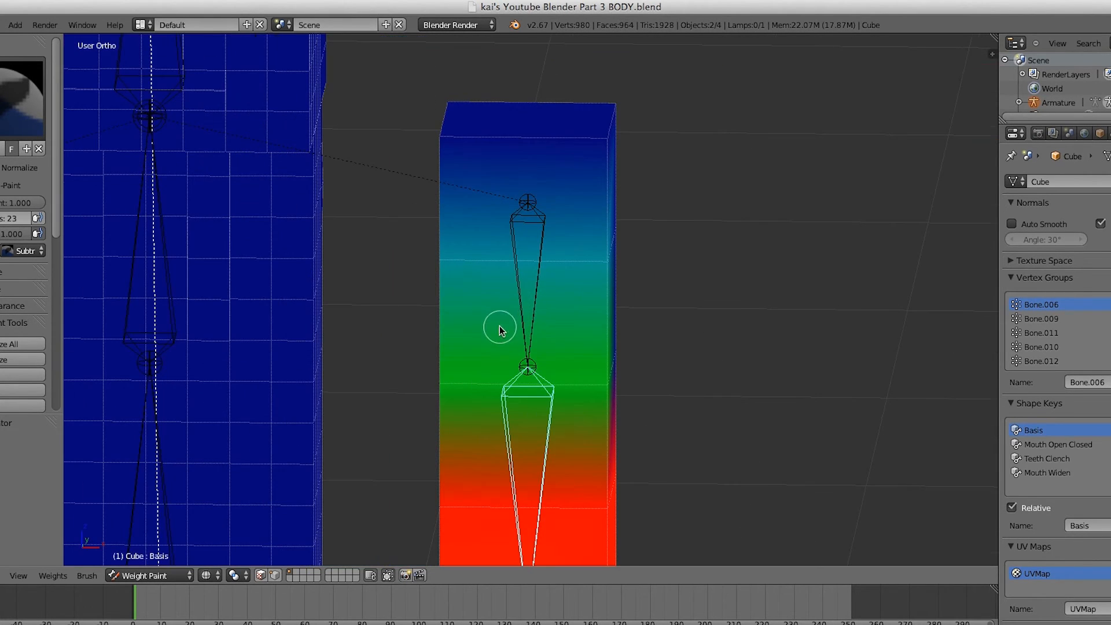
click(7, 253)
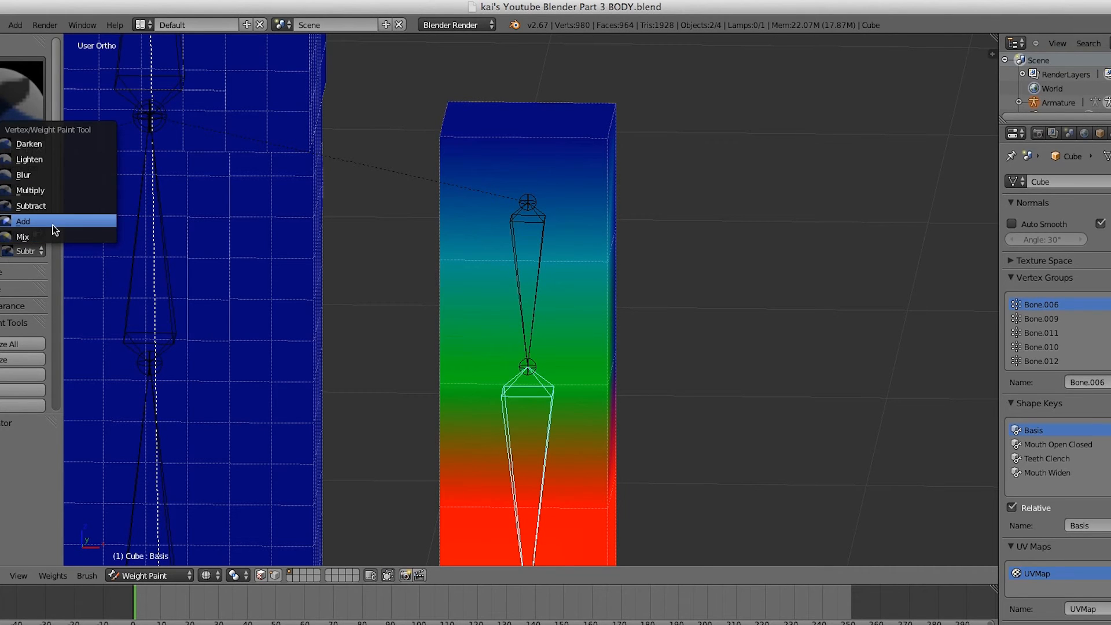
click(51, 174)
click(22, 87)
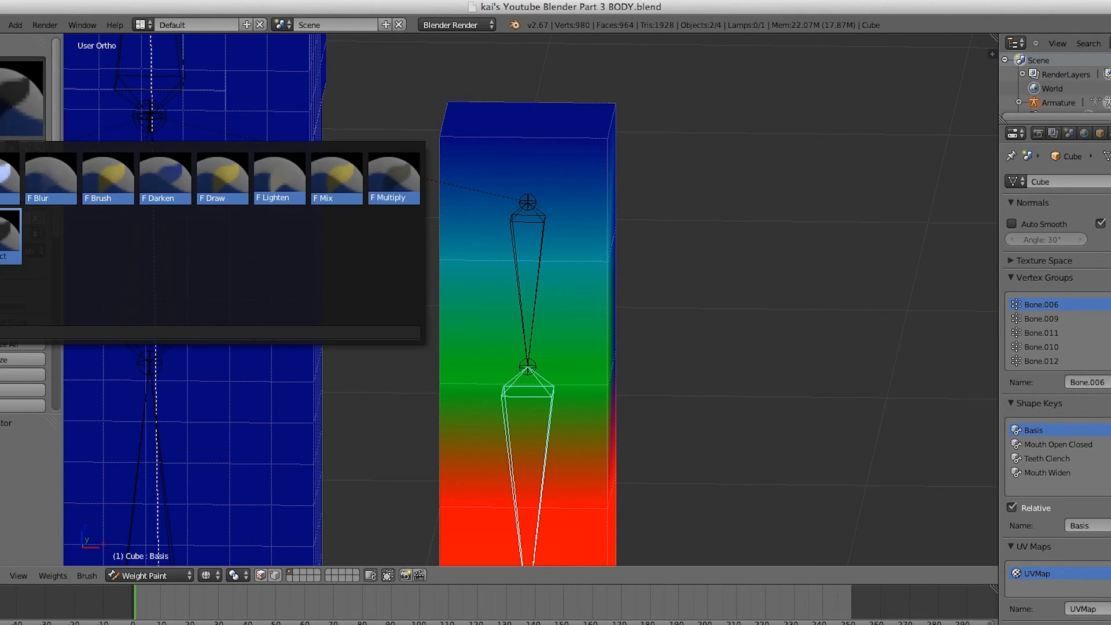
click(14, 240)
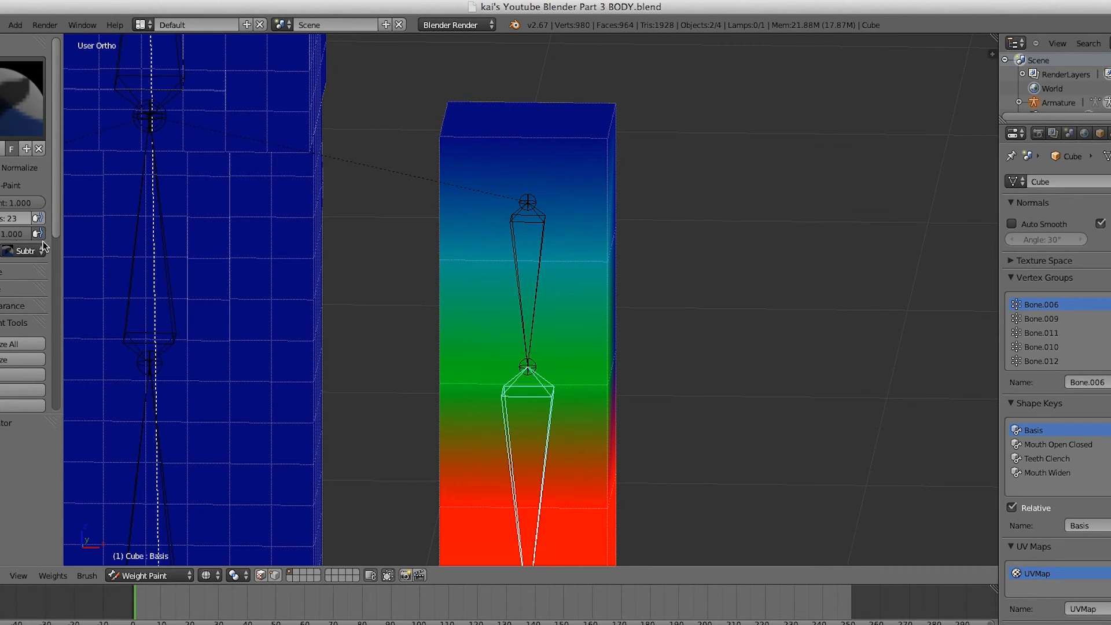
key(Return)
mouse_move(666, 373)
alt+mouse_down()
mouse_move(835, 392)
mouse_move(599, 343)
alt+mouse_up()
mouse_move(409, 260)
mouse_down()
mouse_move(596, 266)
mouse_move(362, 266)
mouse_move(843, 290)
mouse_move(475, 273)
mouse_move(499, 231)
mouse_move(545, 251)
mouse_up()
mouse_move(545, 250)
middle_down()
mouse_move(576, 275)
mouse_move(278, 298)
mouse_move(391, 327)
mouse_move(725, 351)
middle_up()
Select Bone.003 in the right upper arm and move it 0.3 units sideways along X, away from the torso.
right_click(724, 351)
middle_drag(653, 365, 584, 385)
shift+middle_drag(281, 264, 527, 228)
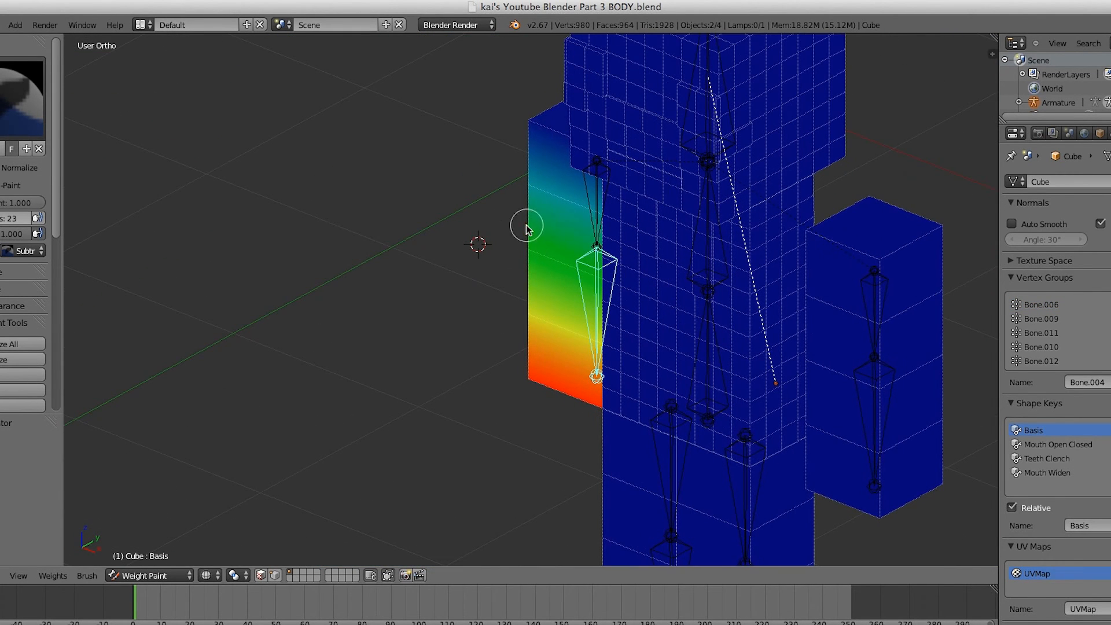
right_click(883, 412)
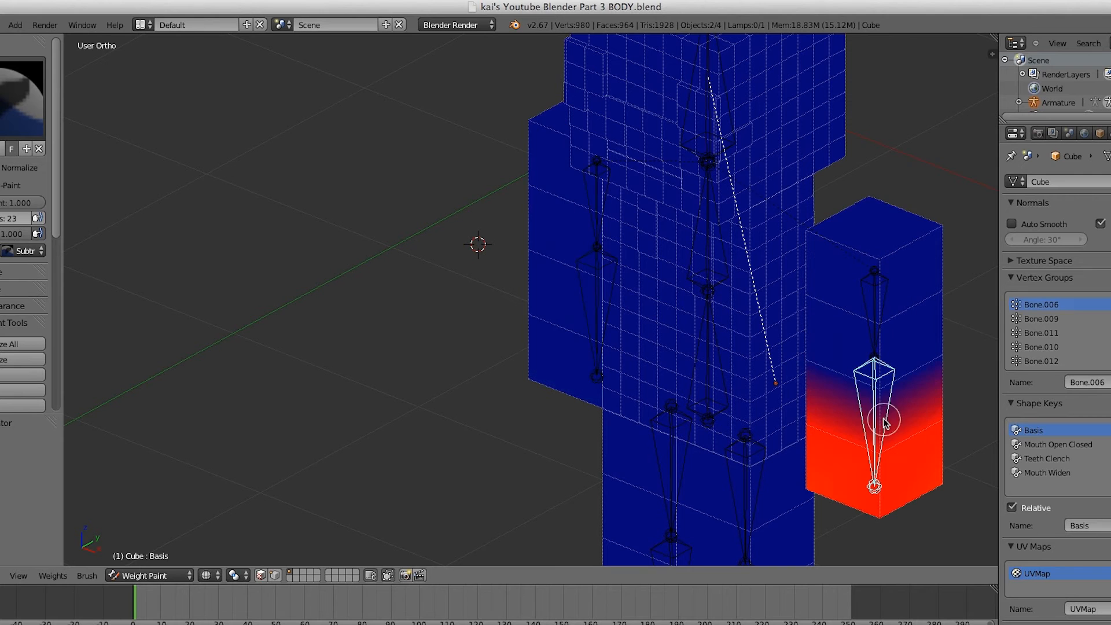
right_click(591, 212)
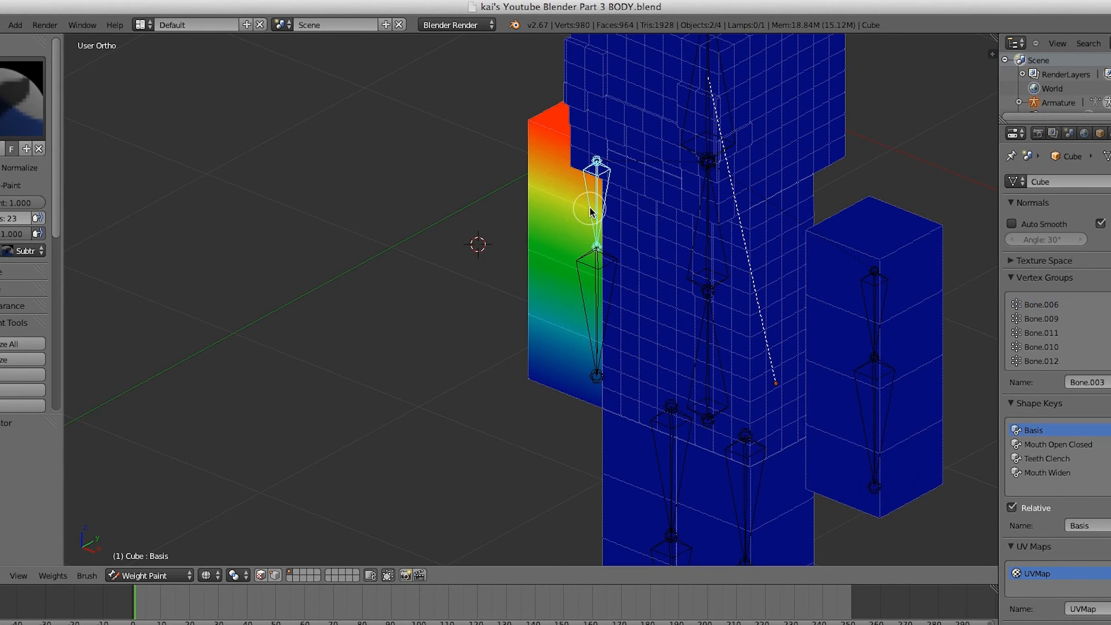
key(KP_1)
shift+middle_drag(488, 463, 672, 392)
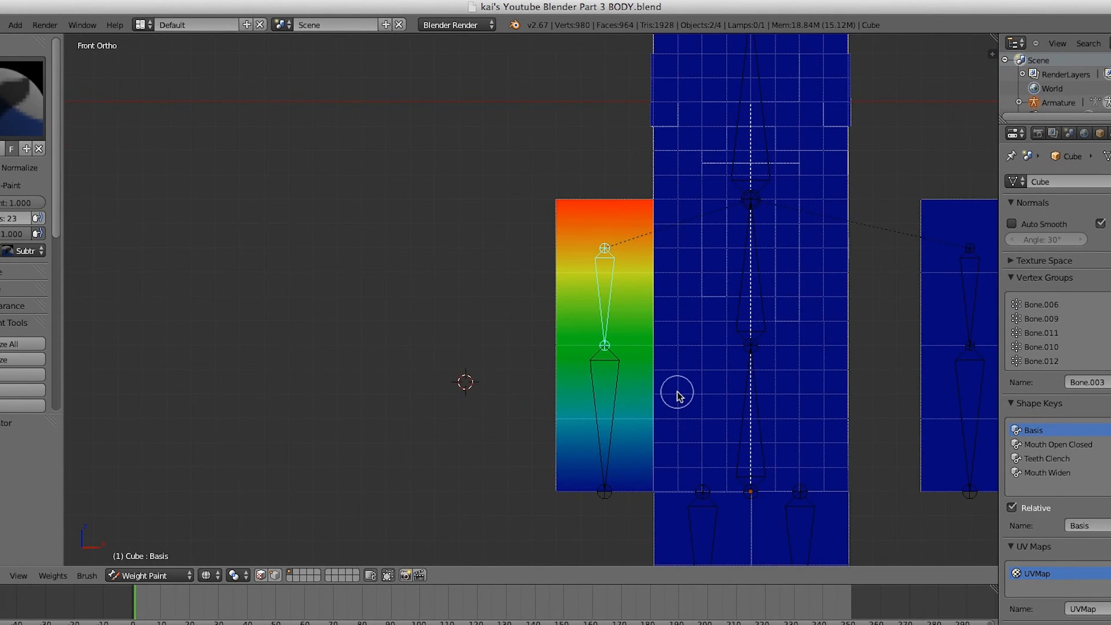
key(g)
click(610, 384)
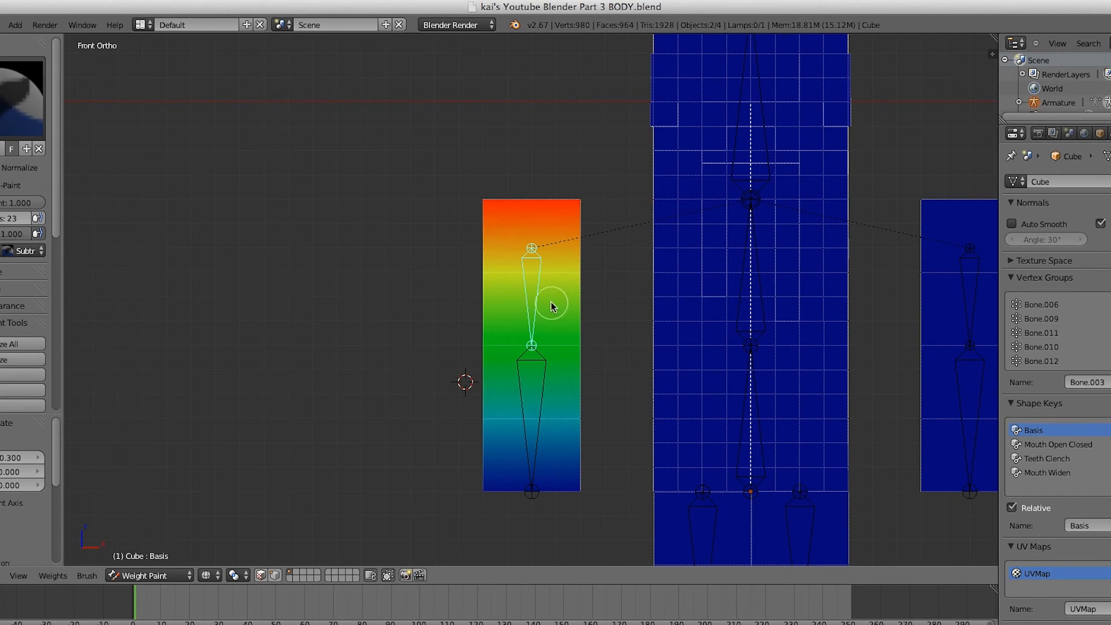
scroll(551, 307, up, 3)
drag(554, 241, 631, 247)
key(ctrl+z)
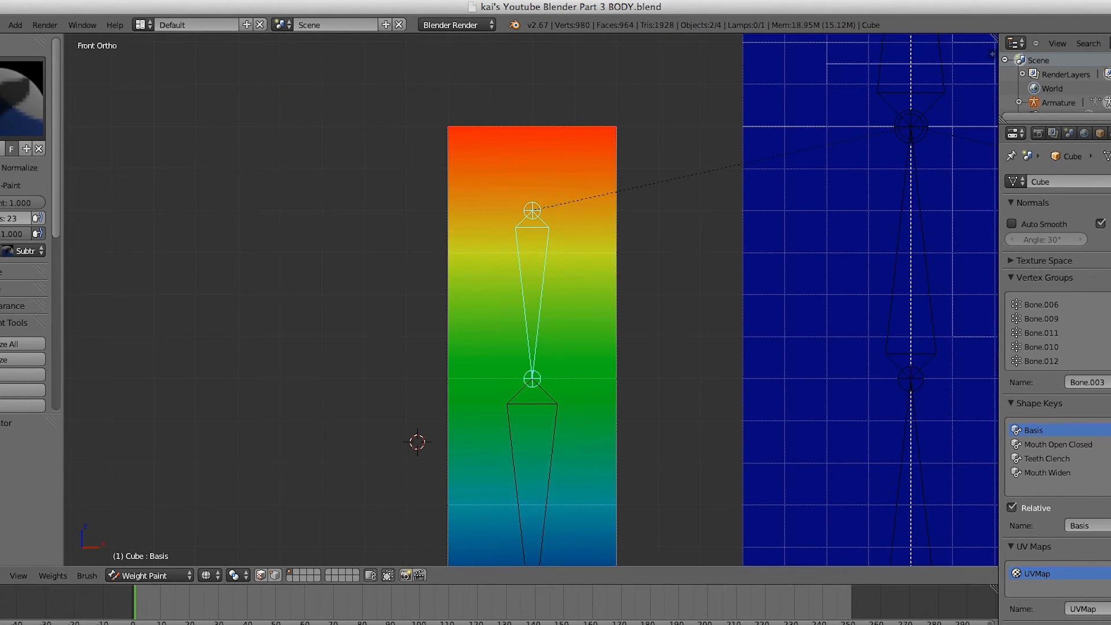
Erase Bone.003's weight from all sides of the right forearm below the elbow loop with the Subtract brush.
click(8, 98)
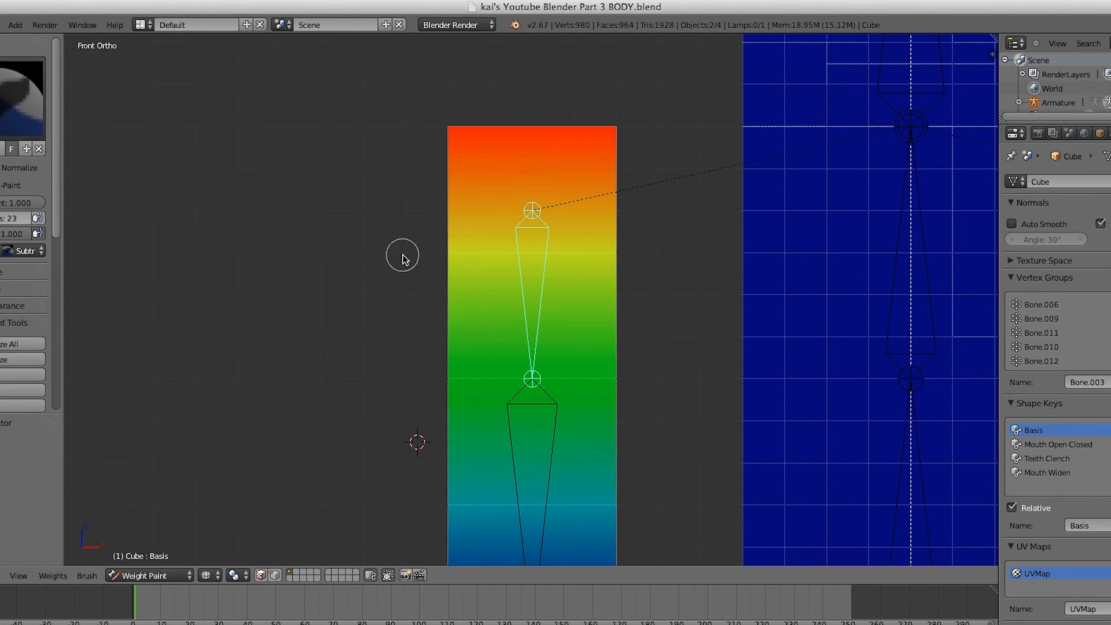
shift+middle_drag(448, 428, 419, 190)
mouse_move(375, 270)
mouse_down()
mouse_move(608, 251)
mouse_move(539, 467)
mouse_move(514, 480)
mouse_up()
mouse_move(306, 346)
middle_down()
mouse_move(620, 352)
mouse_move(489, 286)
middle_up()
mouse_move(488, 285)
mouse_down()
mouse_move(588, 295)
mouse_move(683, 418)
mouse_up()
Switch to the Add brush and paint full Bone.003 weight around the right upper arm down to the elbow loop.
shift+middle_drag(436, 363, 449, 526)
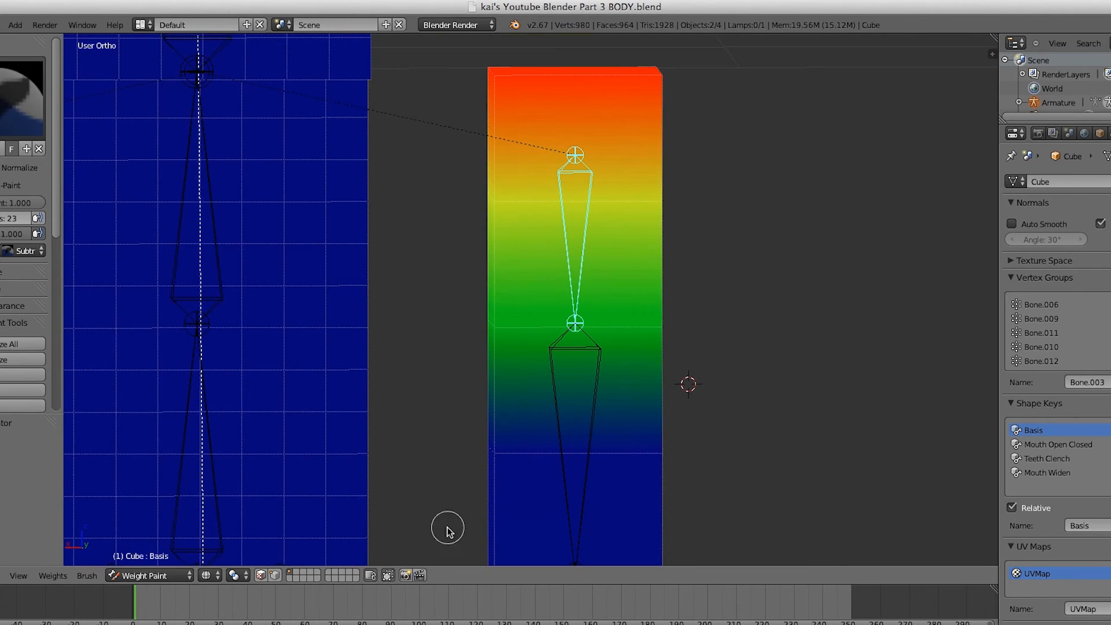
click(22, 87)
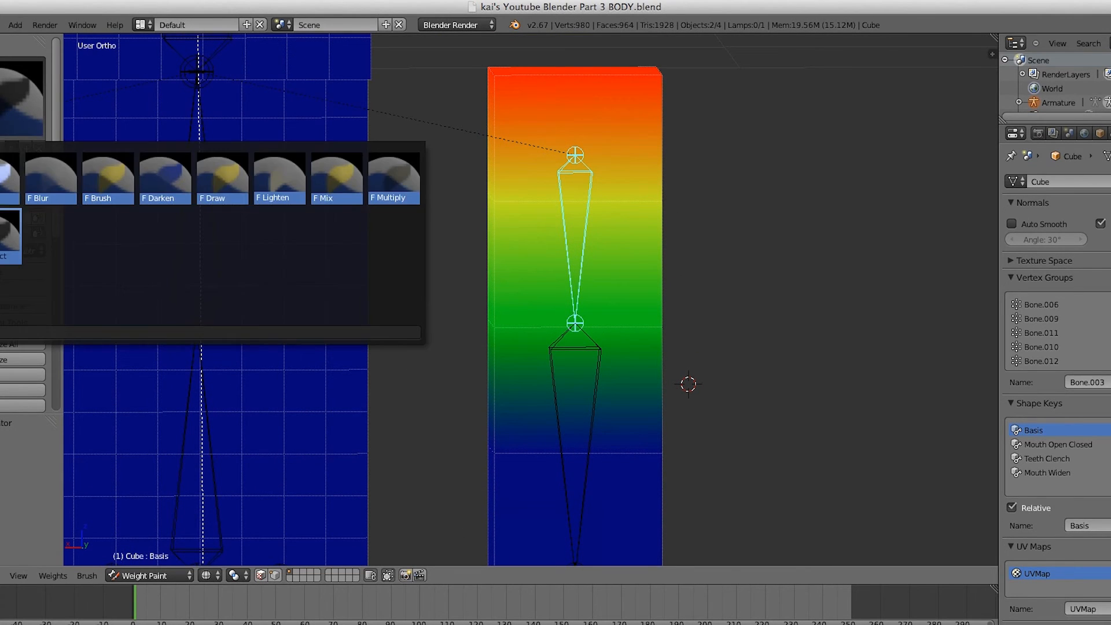
click(10, 177)
mouse_move(467, 322)
mouse_down()
mouse_move(658, 335)
mouse_move(670, 168)
mouse_move(481, 193)
mouse_move(690, 181)
mouse_up()
mouse_move(689, 181)
middle_down()
mouse_move(372, 191)
mouse_move(323, 138)
mouse_move(366, 273)
middle_up()
mouse_move(325, 272)
mouse_down()
mouse_move(306, 316)
mouse_move(327, 385)
mouse_up()
Select Bone.004 and paint full weight on all sides of the right forearm below the elbow loop.
shift+middle_drag(426, 418, 503, 219)
right_click(469, 269)
mouse_move(469, 273)
middle_down()
mouse_move(399, 290)
mouse_move(305, 261)
middle_up()
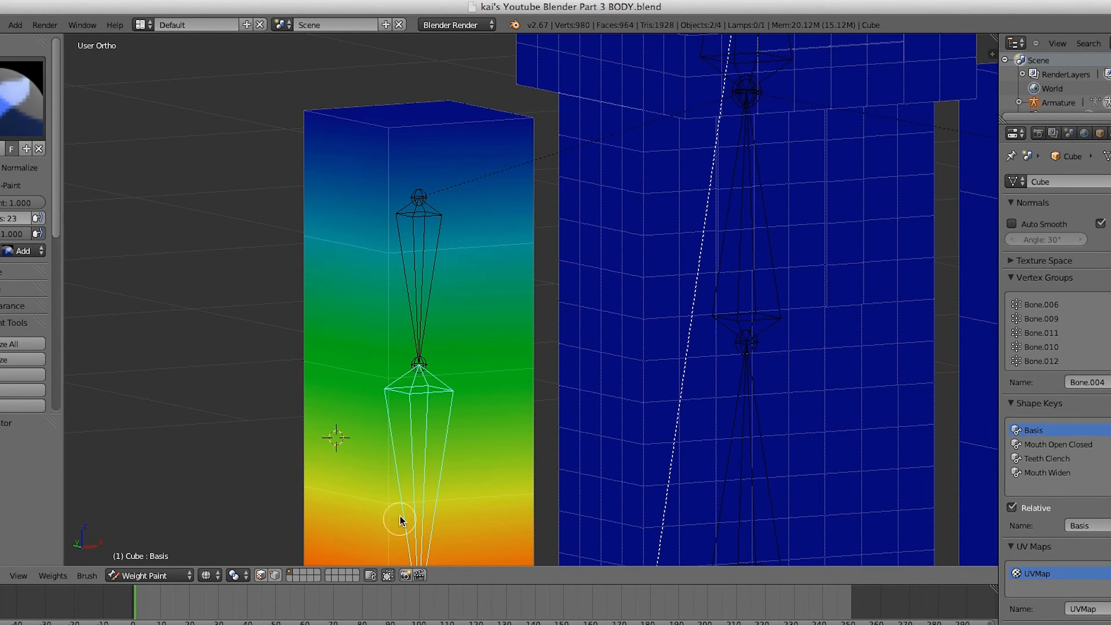
drag(399, 520, 366, 486)
drag(524, 498, 528, 499)
scroll(509, 379, down, 5)
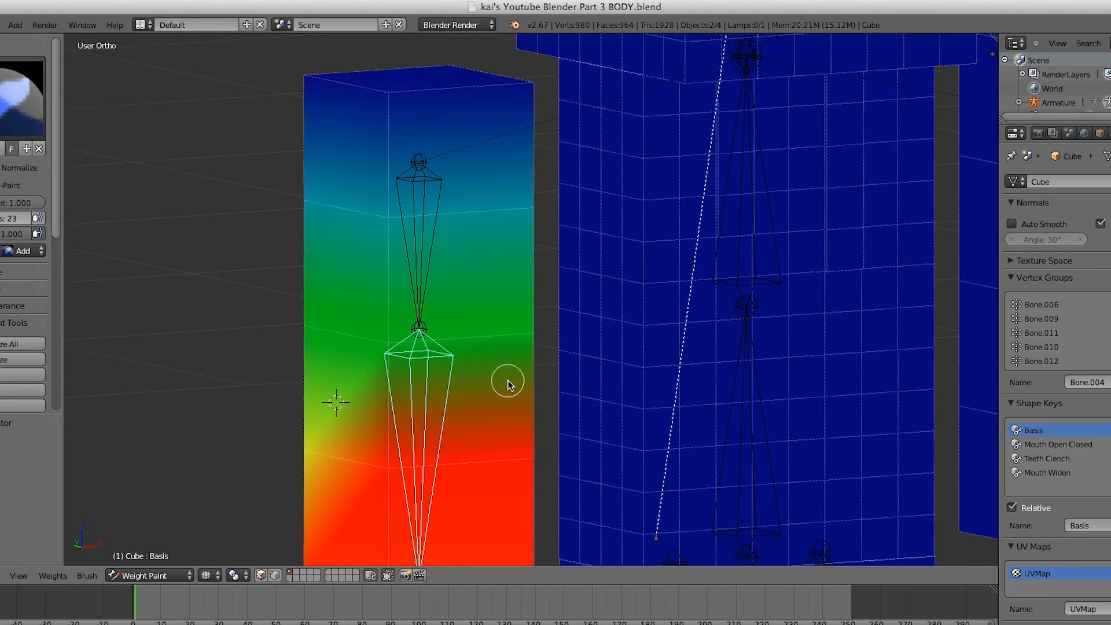
mouse_move(255, 421)
middle_down()
mouse_move(384, 390)
mouse_move(609, 373)
mouse_move(554, 438)
middle_up()
shift+scroll(554, 438, down, 2)
drag(554, 438, 538, 475)
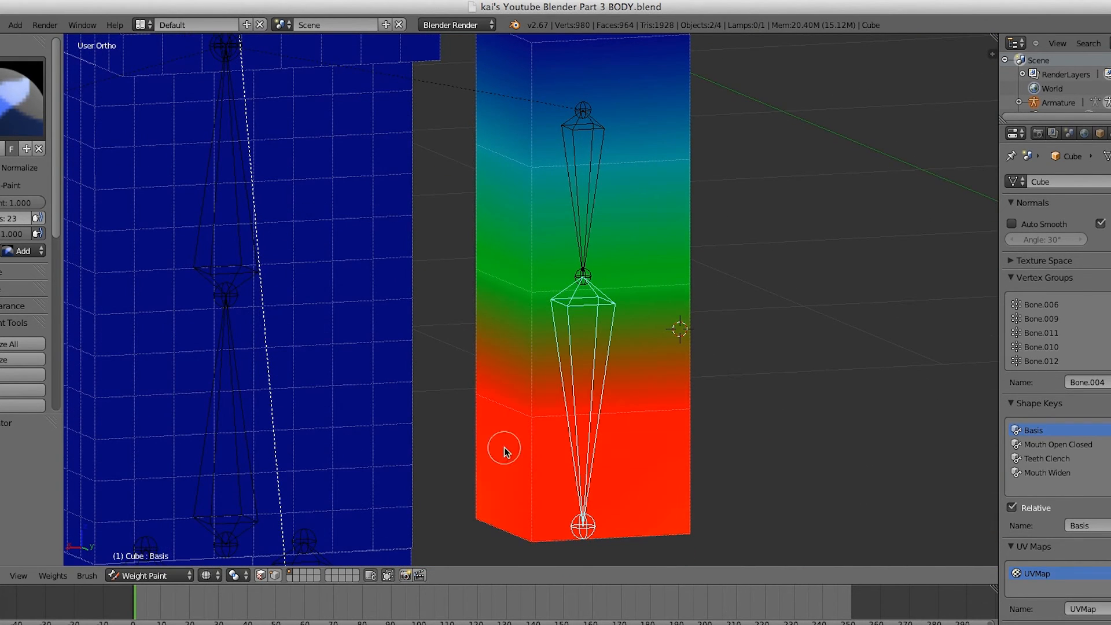
Switch to the Subtract brush and erase Bone.004's weight from all sides of the right upper arm down to the elbow loop.
shift+scroll(505, 450, up, 12)
click(23, 99)
click(8, 237)
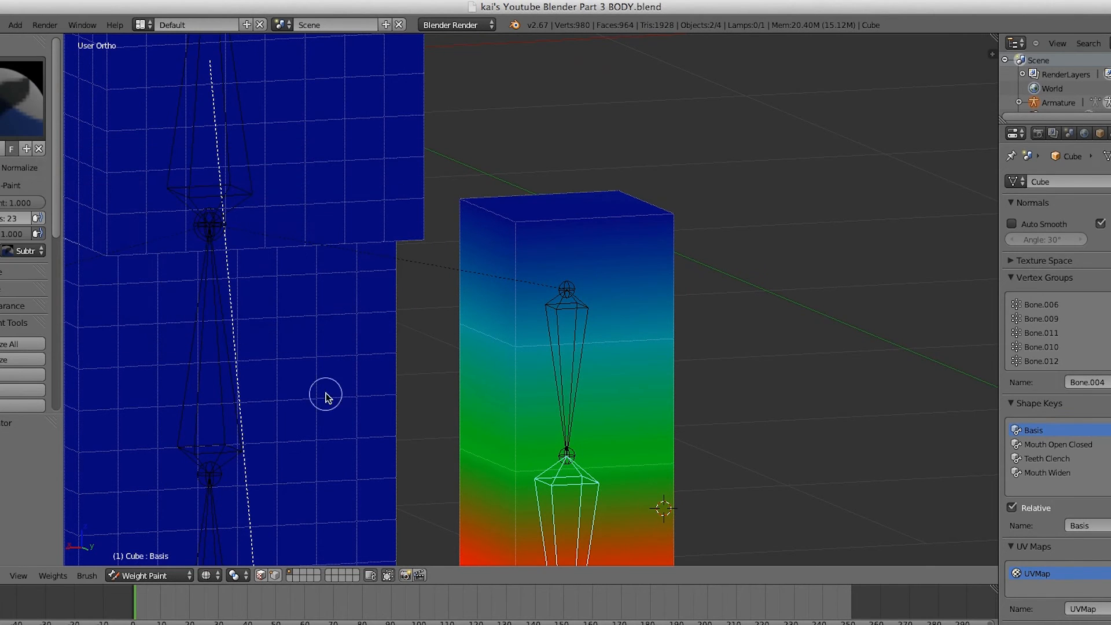
mouse_move(447, 453)
mouse_down()
mouse_move(513, 472)
mouse_move(712, 461)
mouse_move(550, 436)
mouse_up()
drag(480, 307, 444, 316)
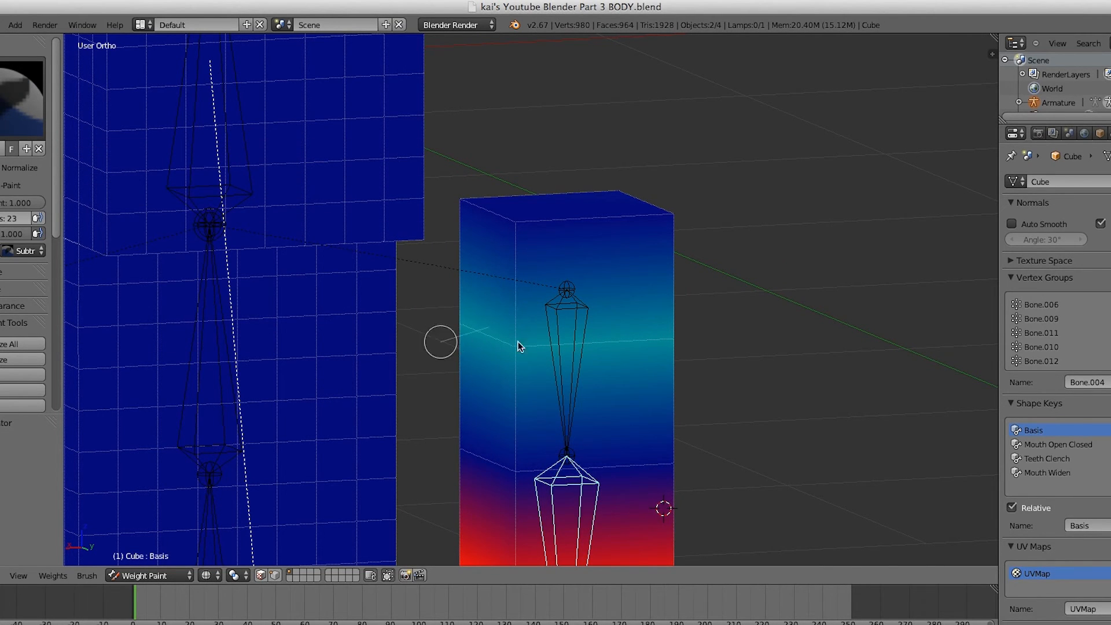
drag(533, 346, 683, 341)
mouse_move(603, 349)
mouse_down()
mouse_move(683, 344)
mouse_move(439, 322)
mouse_move(460, 321)
mouse_up()
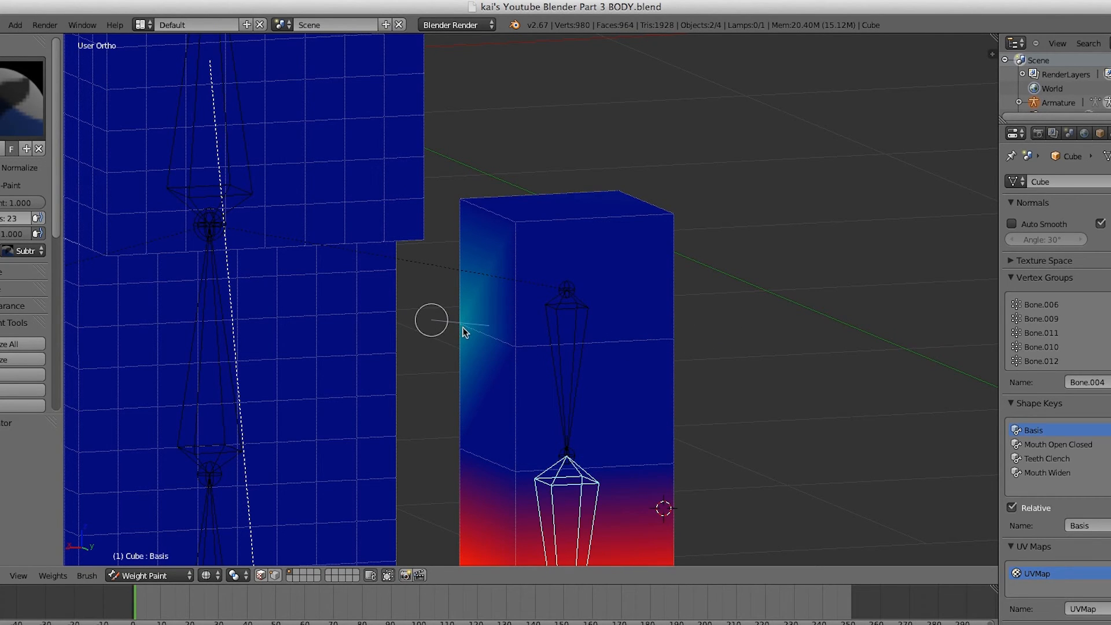
mouse_move(462, 325)
mouse_down()
mouse_move(474, 134)
mouse_move(471, 328)
mouse_up()
mouse_move(571, 243)
middle_down()
mouse_move(367, 280)
mouse_move(307, 235)
middle_up()
drag(307, 236, 322, 325)
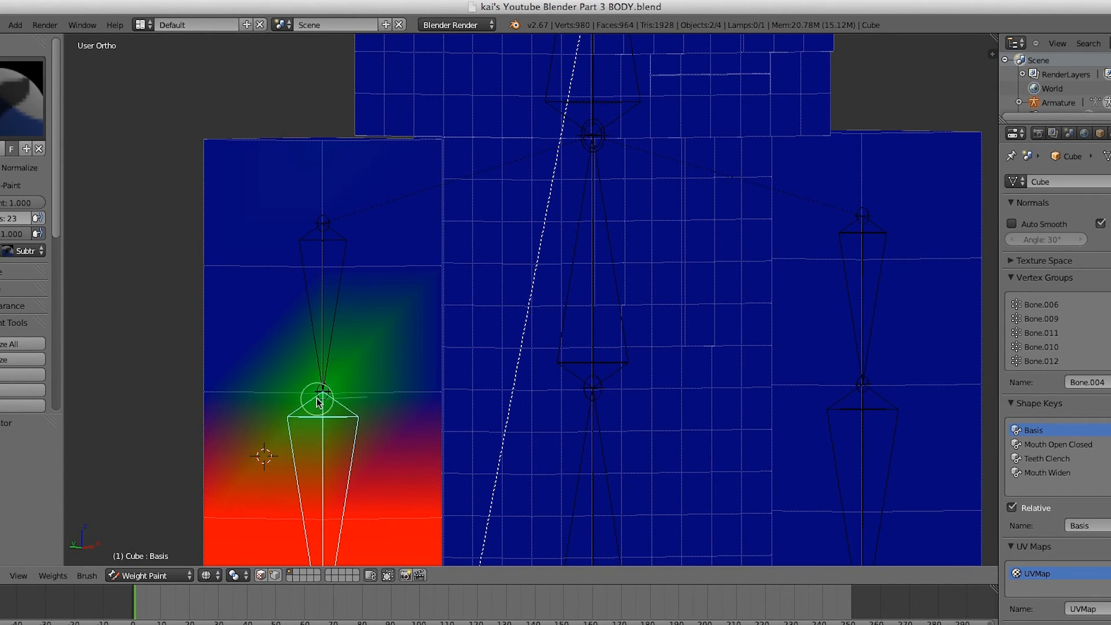
scroll(429, 420, down, 3)
middle_drag(429, 421, 377, 439)
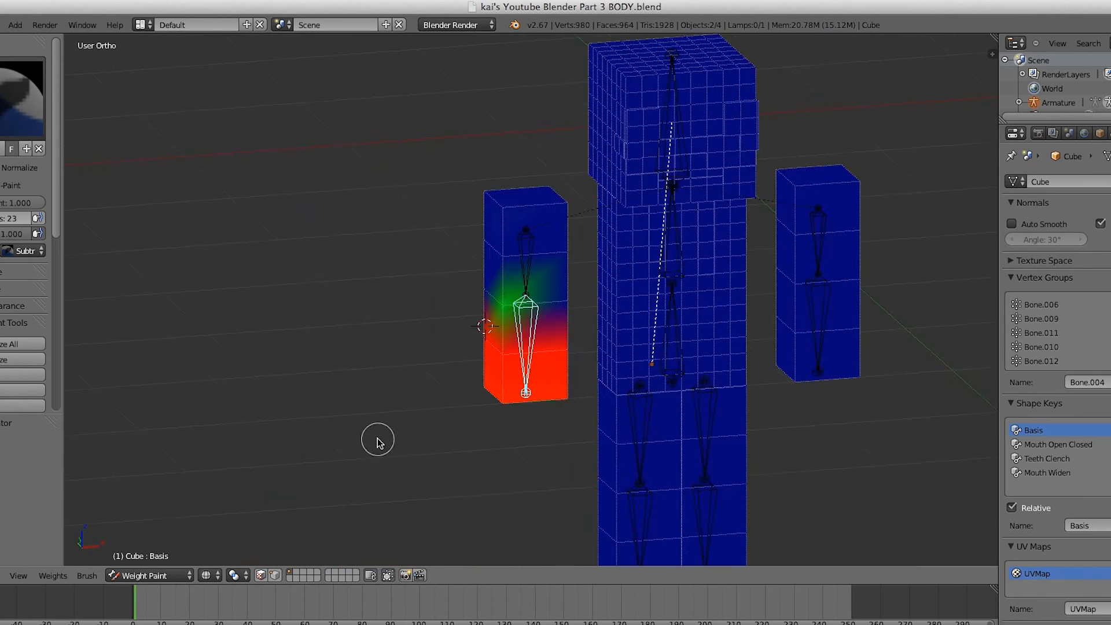
scroll(412, 389, up, 4)
drag(484, 331, 421, 335)
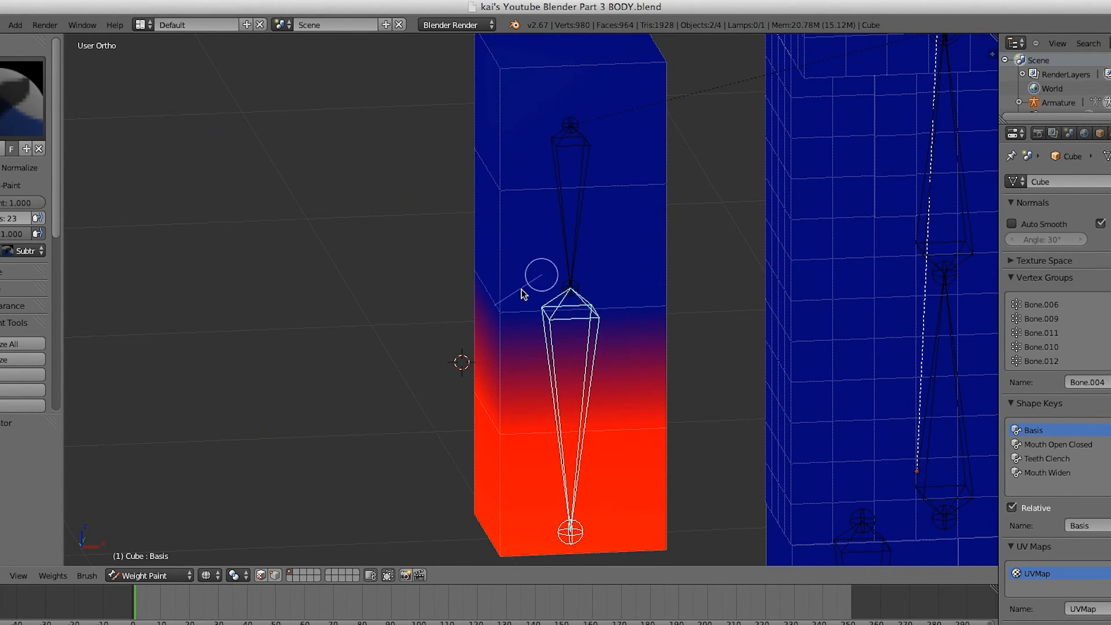
Select Bone.009 in the right upper leg and examine its weights from the front.
scroll(599, 316, down, 4)
mouse_move(592, 333)
shift+middle_down()
mouse_move(464, 243)
mouse_move(286, 89)
shift+middle_up()
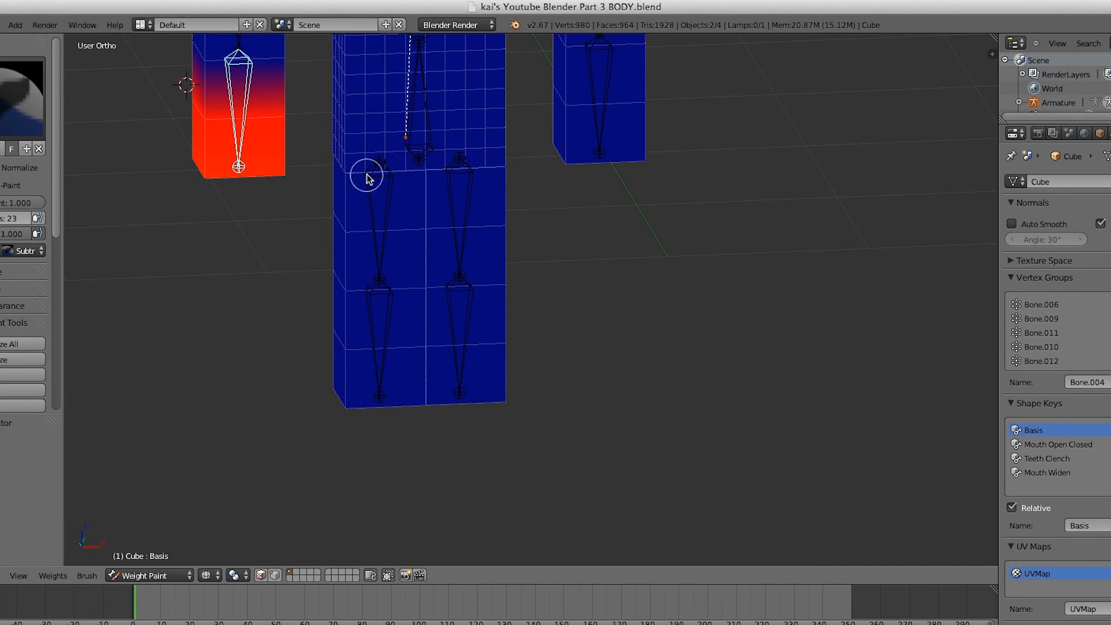
ctrl+right_click(385, 233)
scroll(384, 230, up, 3)
key(KP_1)
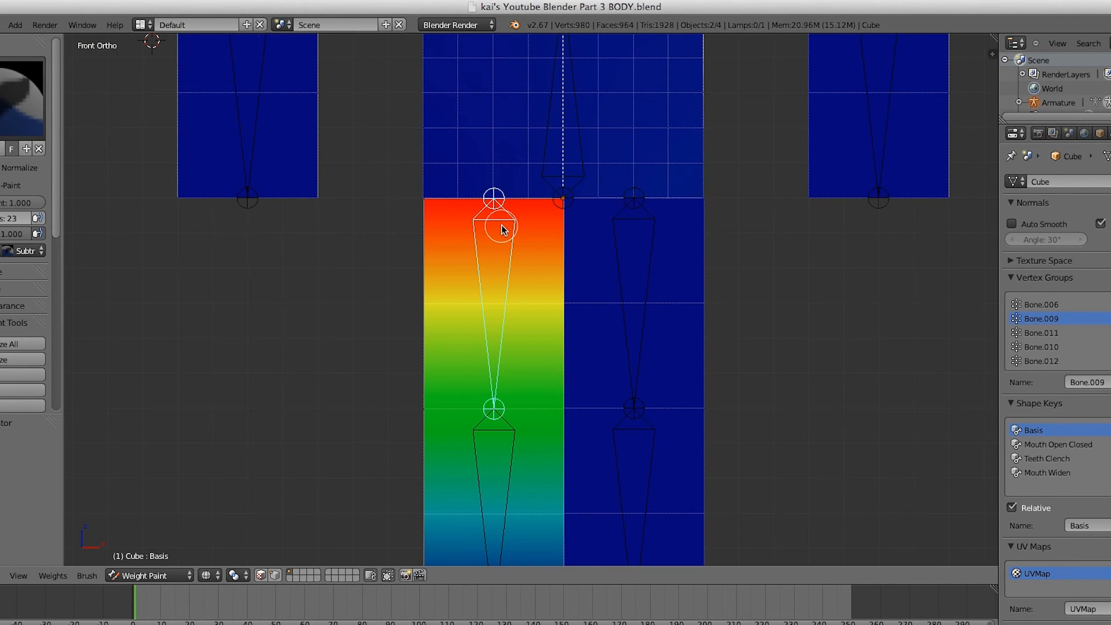
scroll(525, 231, down, 3)
shift+middle_drag(507, 243, 507, 314)
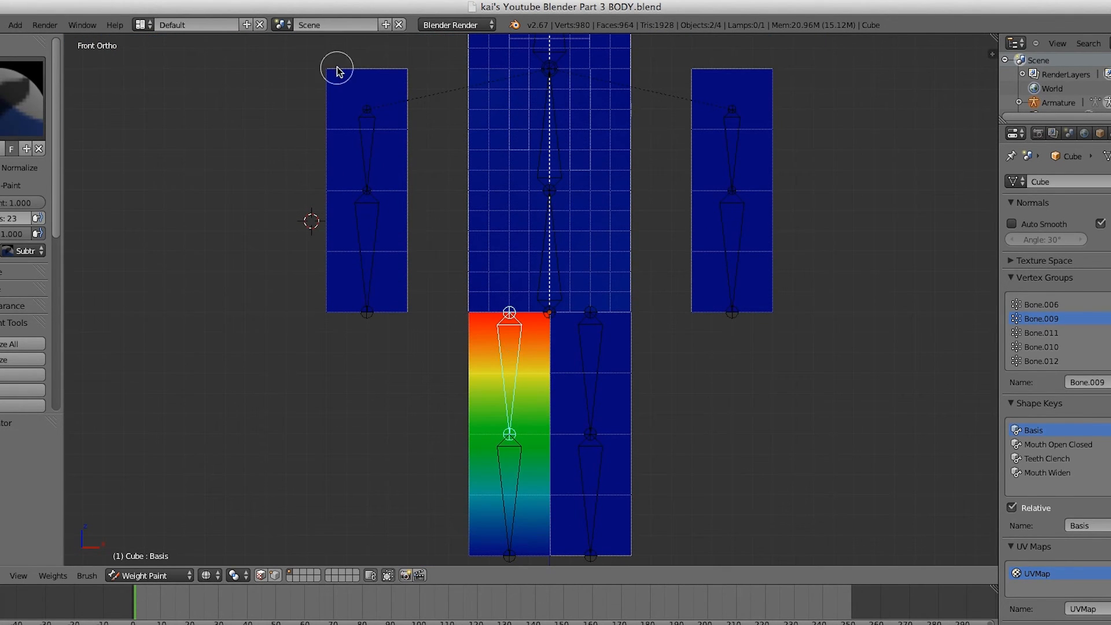
Move Bone.003 and Bone.005 each 0.3 units inward along X so both arms rest against the torso.
right_click(362, 121)
key(g)
ctrl+click(423, 124)
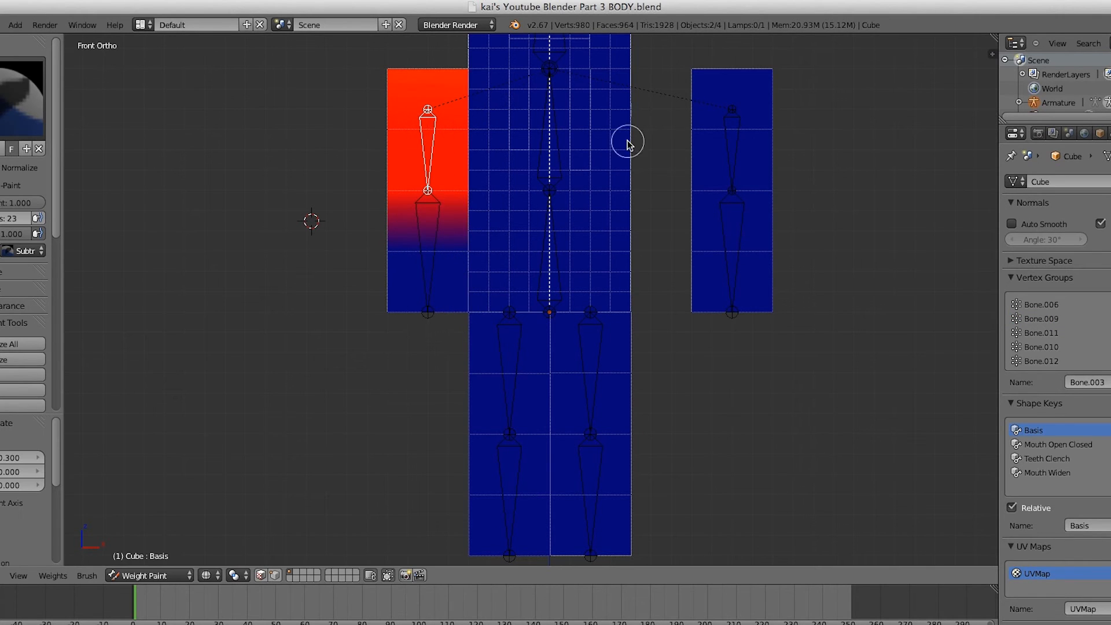
right_click(710, 148)
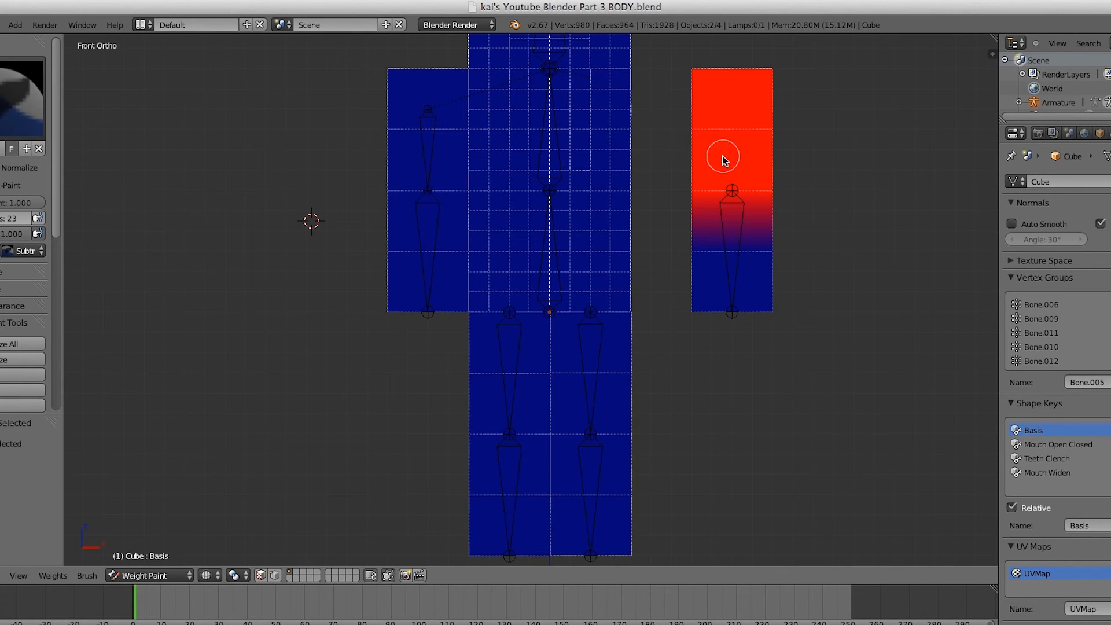
key(g)
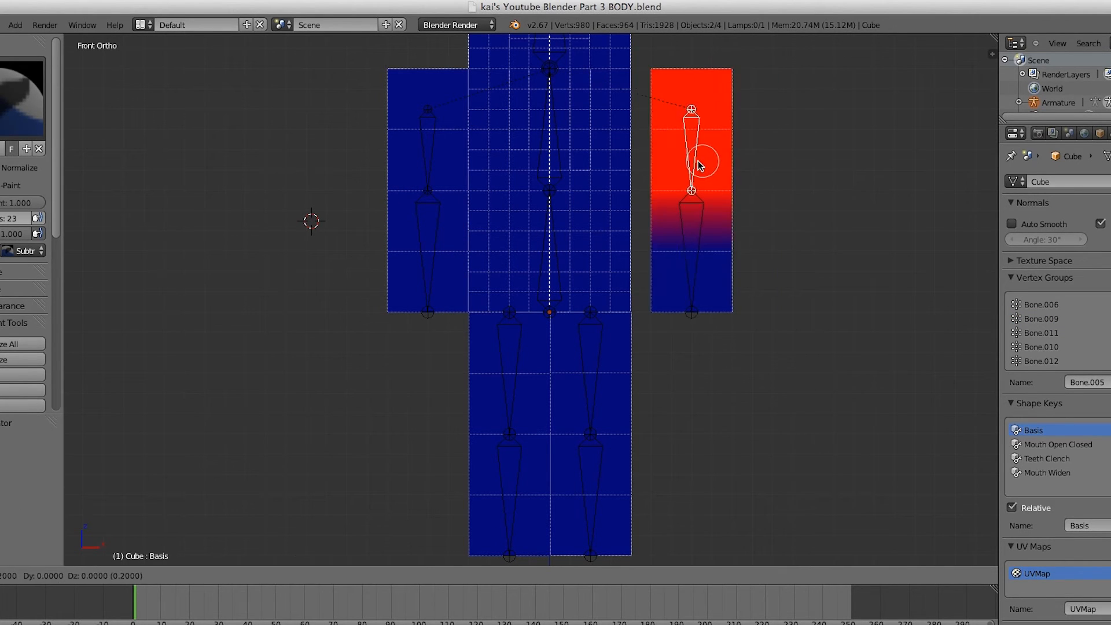
ctrl+click(672, 168)
Select Bone.010 in the left upper leg and move it 0.2 units outward along X and 0.1 units down.
right_click(596, 406)
shift+middle_drag(595, 407, 538, 325)
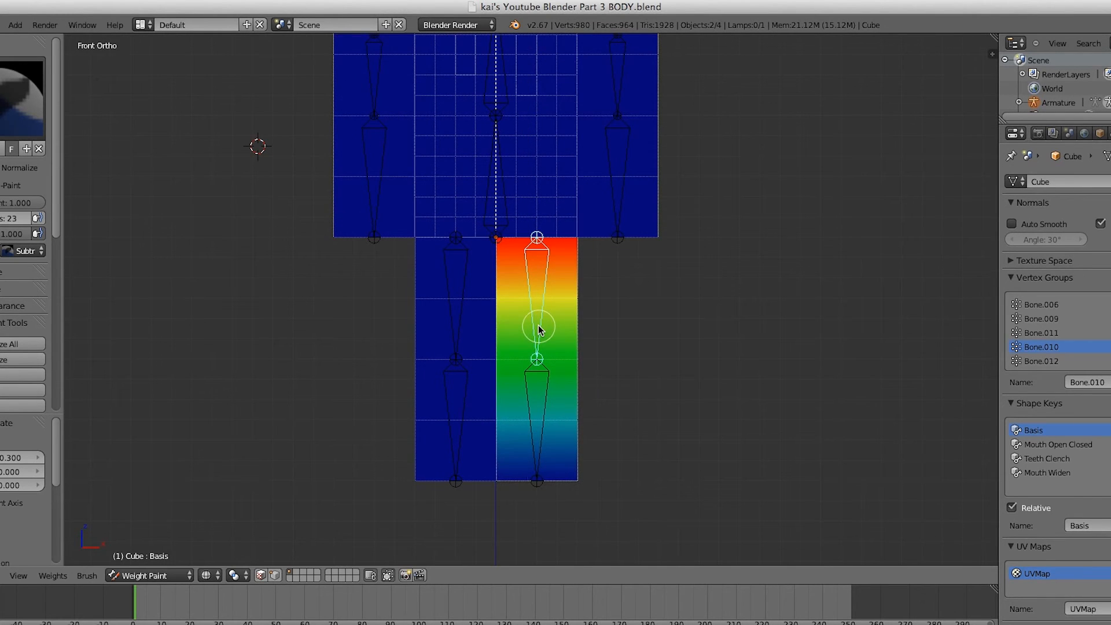
key(g)
ctrl+click(574, 350)
scroll(568, 337, up, 1)
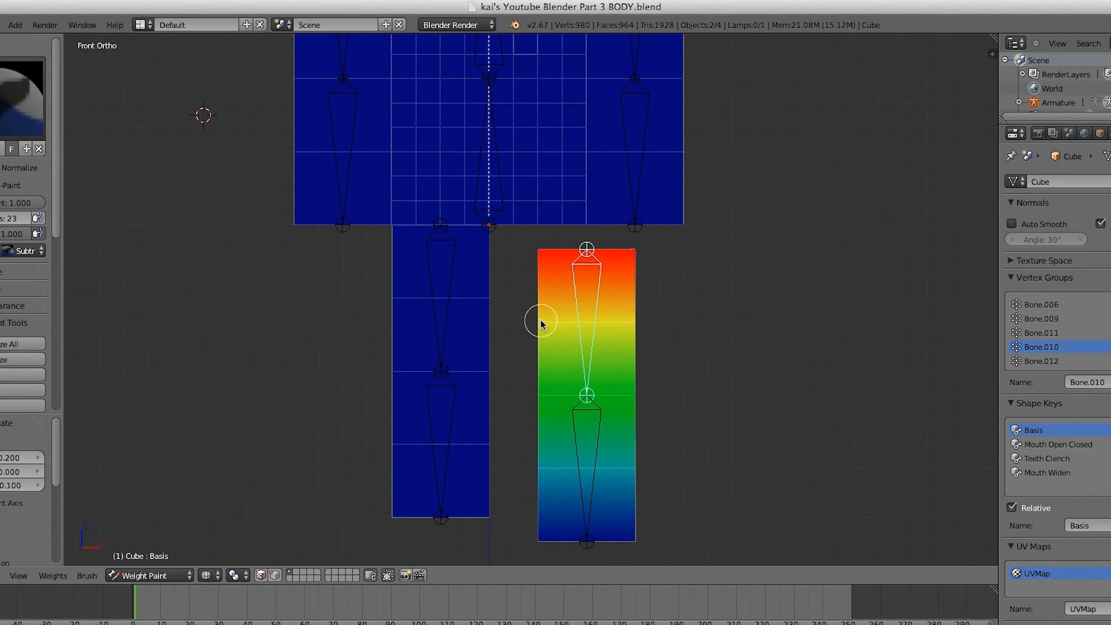
Paint full Bone.010 weight around the left upper leg down to the knee loop with the Add brush.
key(z)
middle_drag(623, 328, 631, 326)
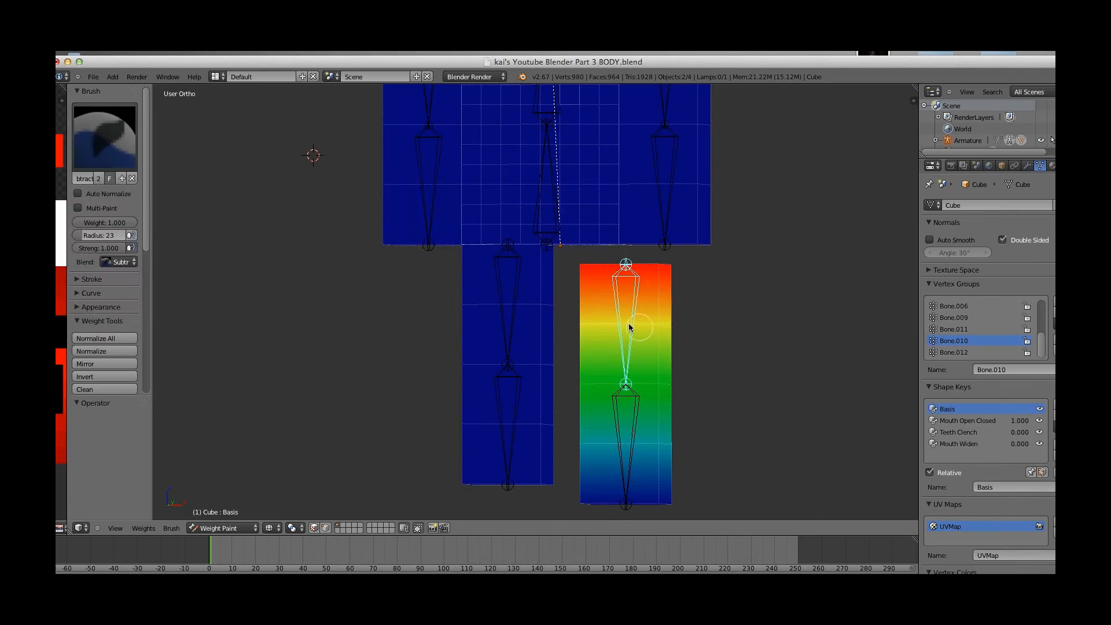
drag(628, 323, 616, 365)
mouse_move(617, 364)
middle_down()
mouse_move(566, 362)
mouse_move(363, 270)
middle_up()
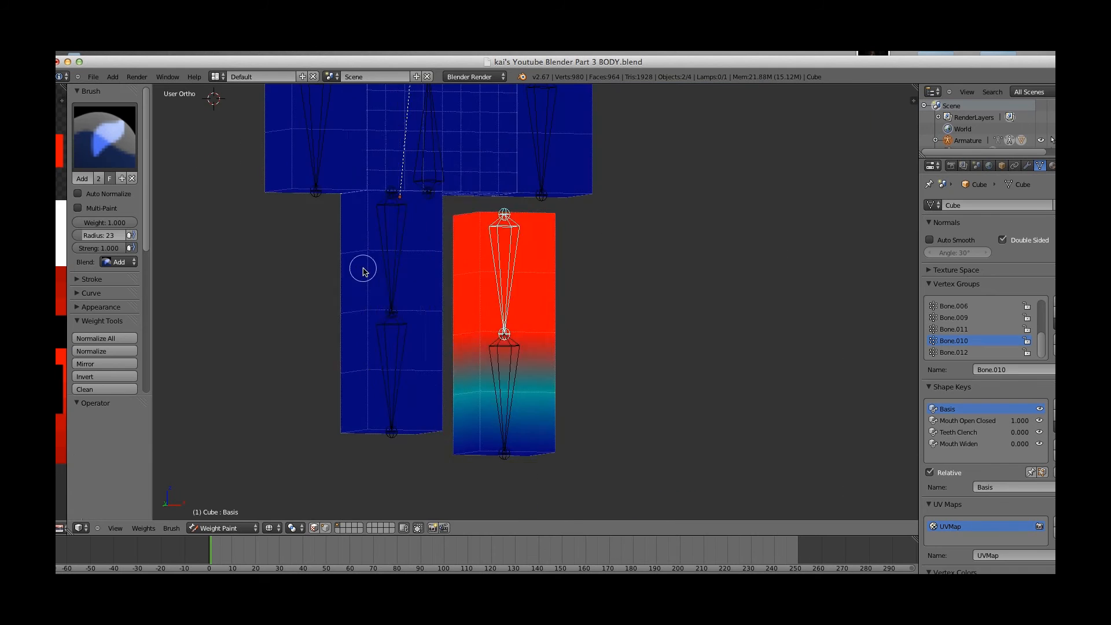
Move Bone.009 in the right upper leg by -0.1 along X and -0.2 along Z, and switch to the Subtract brush.
key(KP_1)
right_click(478, 261)
key(g)
ctrl+click(494, 399)
click(104, 139)
click(95, 254)
scroll(555, 313, up, 2)
drag(554, 200, 539, 331)
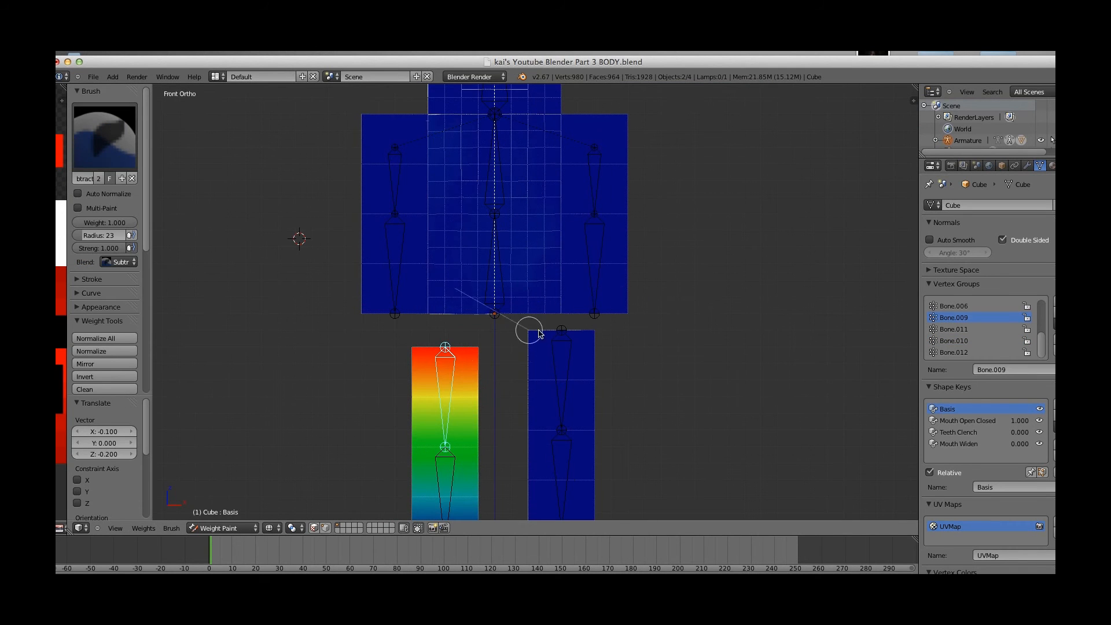
middle_drag(539, 333, 529, 164)
key(r)
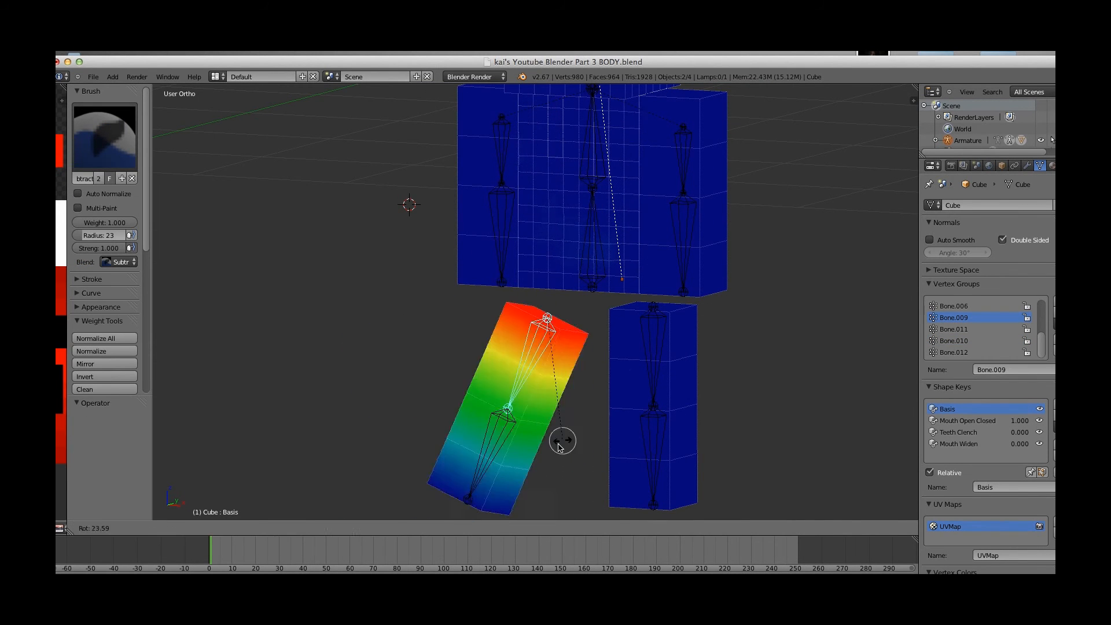
key(Escape)
Erase Bone.009's weight from the right lower leg below the knee loop with the Subtract brush.
middle_drag(605, 437, 598, 162)
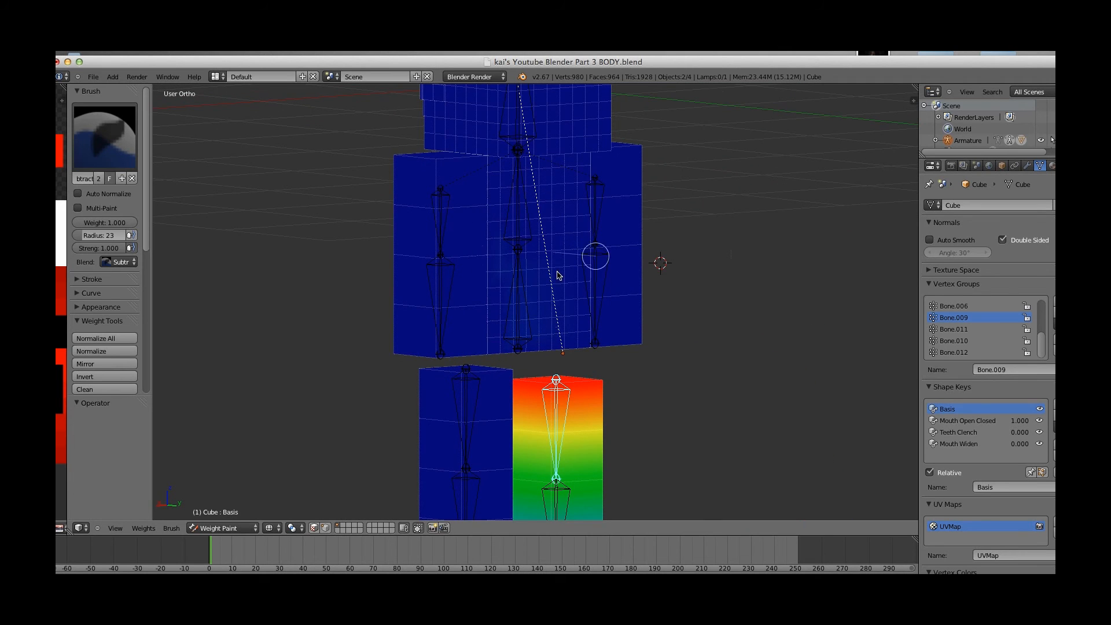
mouse_move(514, 287)
middle_down()
mouse_move(605, 283)
mouse_move(521, 303)
mouse_move(576, 330)
middle_up()
drag(575, 329, 470, 348)
mouse_move(470, 349)
middle_down()
mouse_move(550, 466)
mouse_move(571, 348)
mouse_move(654, 406)
mouse_move(558, 250)
middle_up()
Select Bone.011 and erase its weight from all sides of the right upper leg above the knee loop.
right_click(531, 452)
mouse_move(558, 250)
mouse_down()
mouse_move(619, 262)
mouse_move(508, 330)
mouse_up()
middle_drag(548, 310, 590, 346)
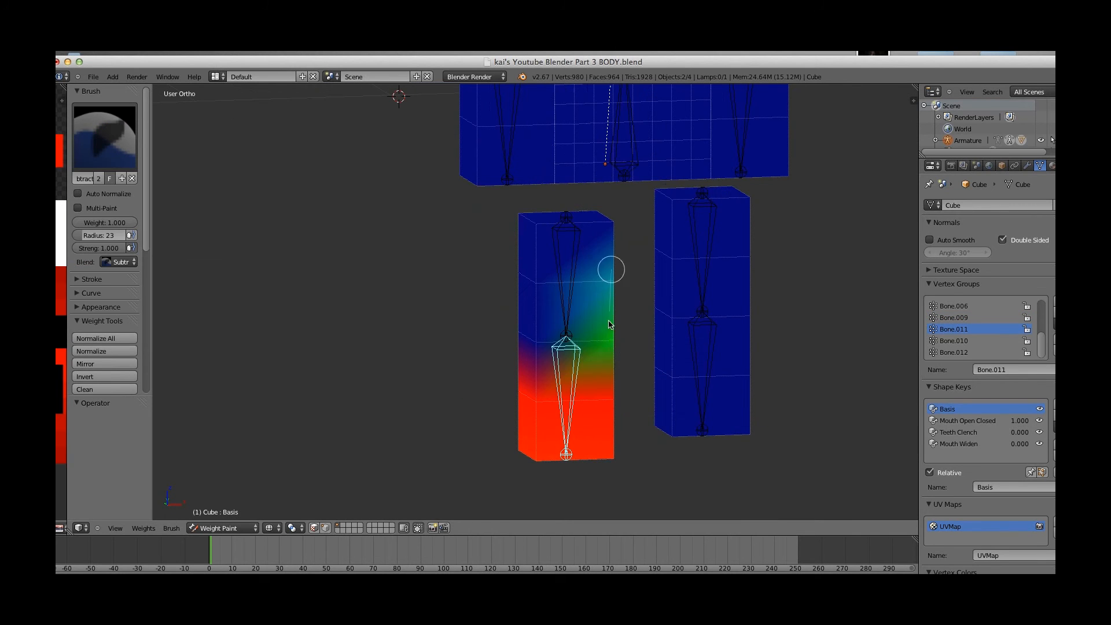
drag(610, 270, 667, 293)
Select Bone.009, switch to the Add brush and paint full weight around the right upper leg down to the knee loop.
right_click(566, 278)
middle_drag(568, 390, 481, 417)
click(105, 138)
click(139, 188)
click(105, 137)
click(92, 188)
drag(579, 269, 631, 240)
Select Bone.010 in the left upper leg and switch to the Subtract brush.
key(KP_1)
right_click(586, 220)
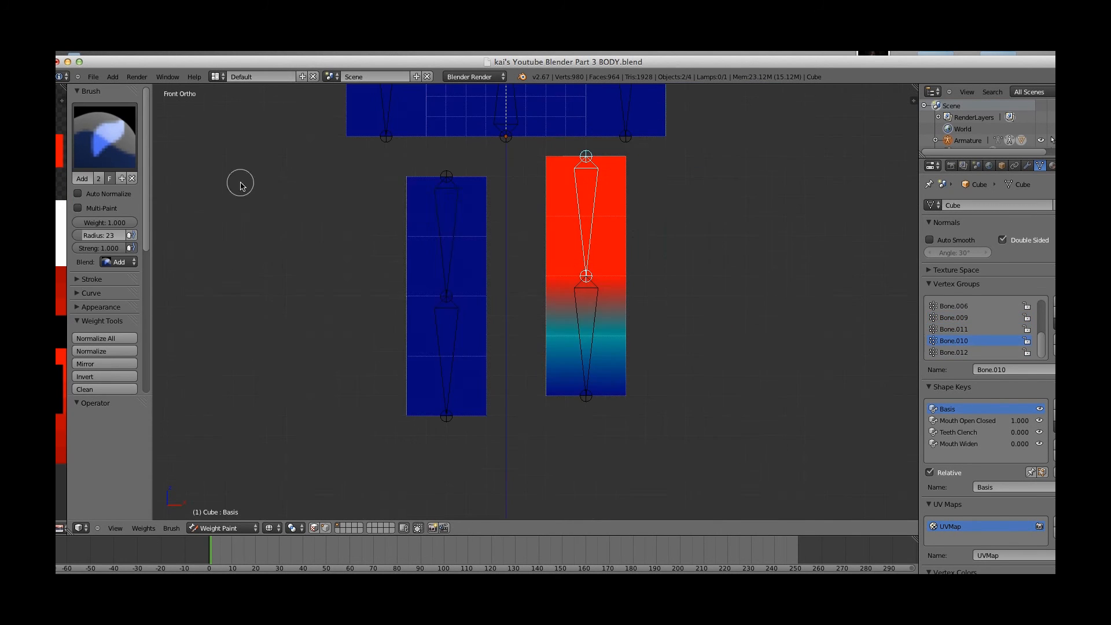
click(105, 137)
middle_drag(585, 324, 446, 342)
Select Bone.012 and erase its weight from all sides of the left upper leg above the knee loop.
right_click(517, 348)
middle_drag(642, 253, 469, 322)
drag(469, 321, 667, 322)
middle_drag(668, 322, 624, 332)
drag(624, 333, 504, 335)
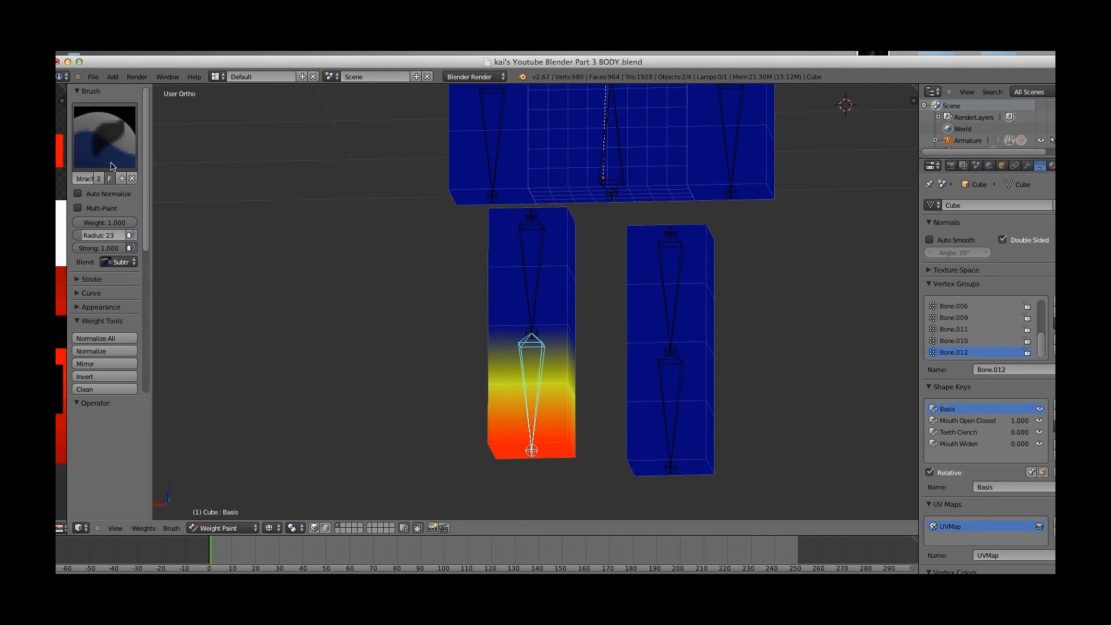
Switch to the Add brush and paint full Bone.012 weight around the left lower leg.
click(104, 137)
click(92, 188)
mouse_move(556, 399)
mouse_down()
mouse_move(476, 392)
mouse_move(522, 385)
mouse_up()
click(105, 137)
Move Bone.009 back under the torso, and move Bone.010 by -0.2 along X and 0.1 along Z to rejoin the left leg.
key(KP_1)
right_click(409, 292)
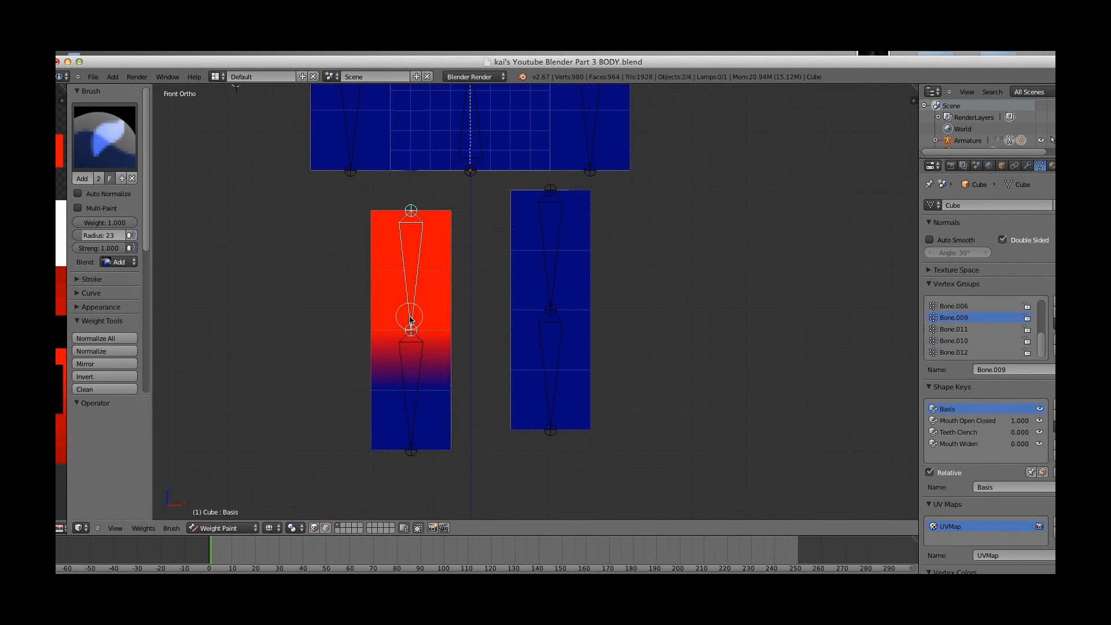
key(g)
click(429, 281)
right_click(556, 281)
key(g)
shift+middle_drag(527, 230, 575, 413)
Try rotating Bone.003 to test how the right arm follows, and undo the rotation.
right_click(635, 191)
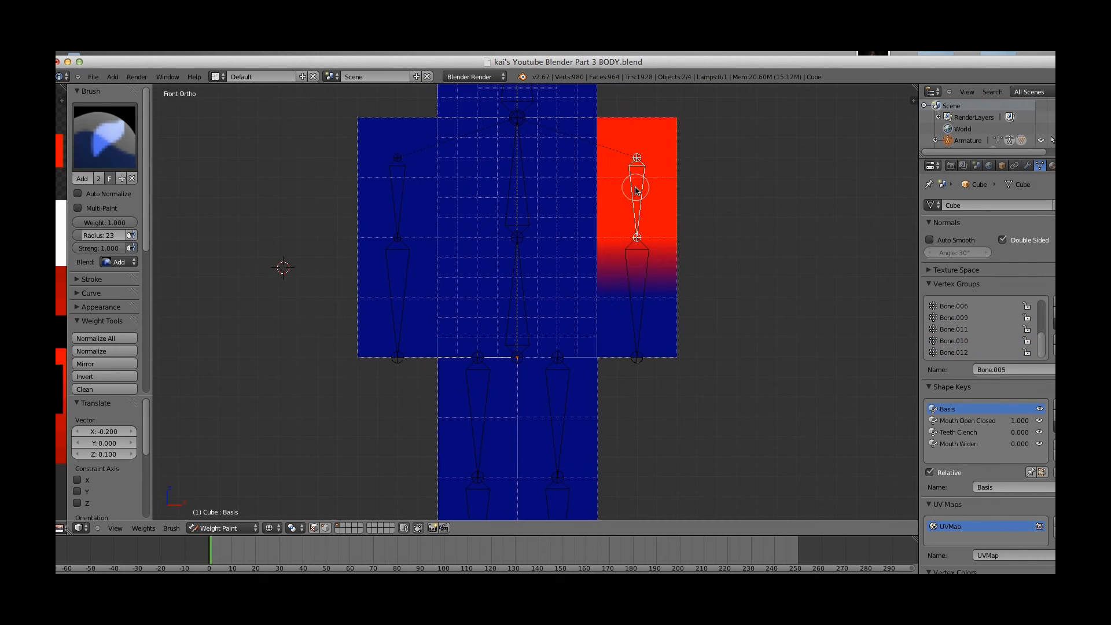
right_click(399, 209)
key(r)
click(378, 296)
key(ctrl+z)
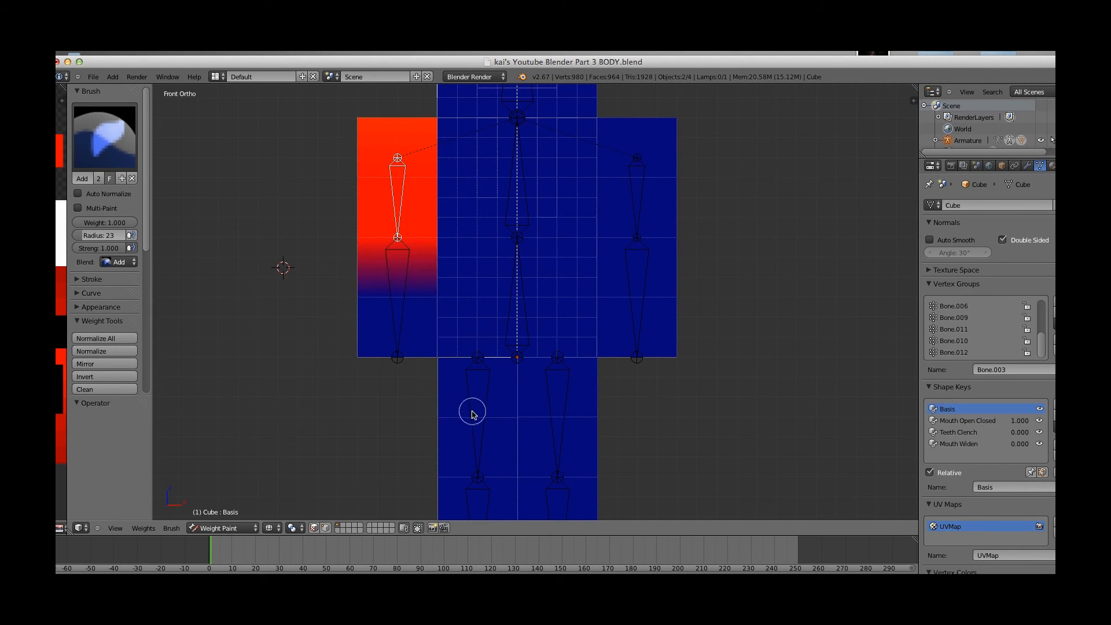
Try rotating Bone.009 to test how the right leg follows, and undo the rotation.
right_click(467, 418)
key(r)
click(466, 437)
key(ctrl+z)
shift+middle_drag(536, 386, 521, 450)
scroll(540, 334, down, 1)
key(r)
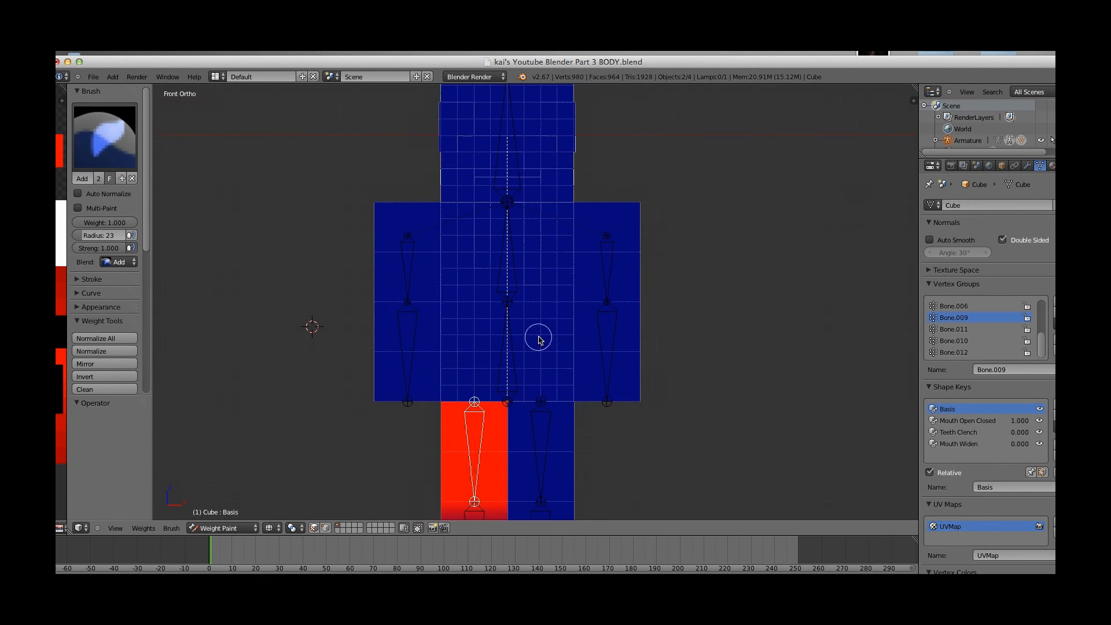
right_click(606, 382)
Switch from Weight Paint to Object Mode, show the textured character, and select the armature's Bone.005 in the left upper arm.
click(232, 528)
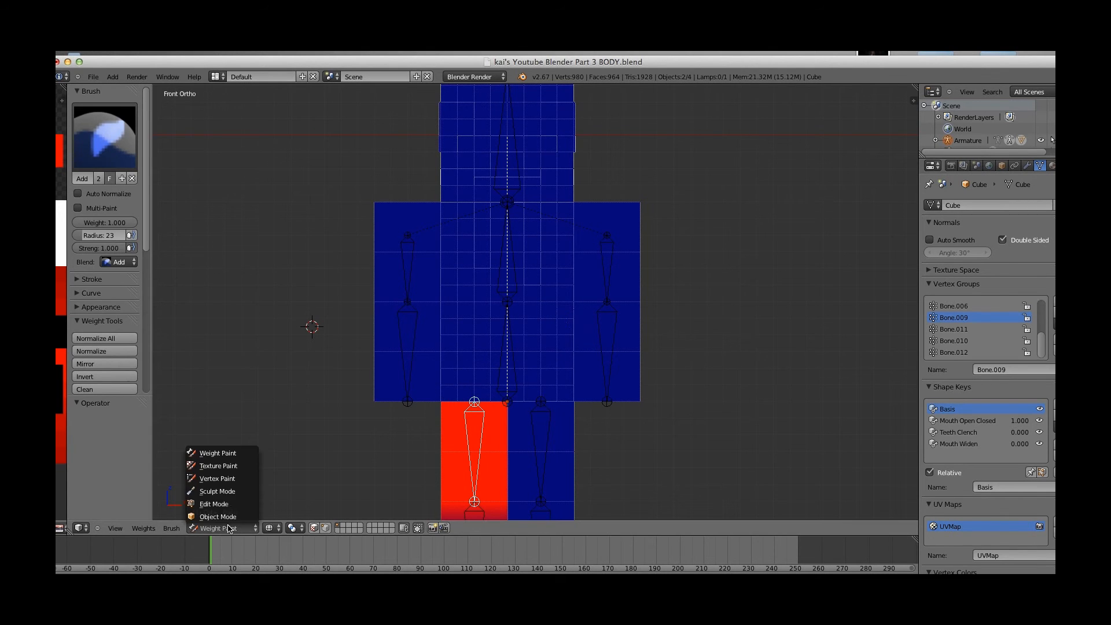
click(232, 517)
key(a)
key(z)
right_click(633, 325)
middle_drag(632, 325, 599, 342)
right_click(553, 321)
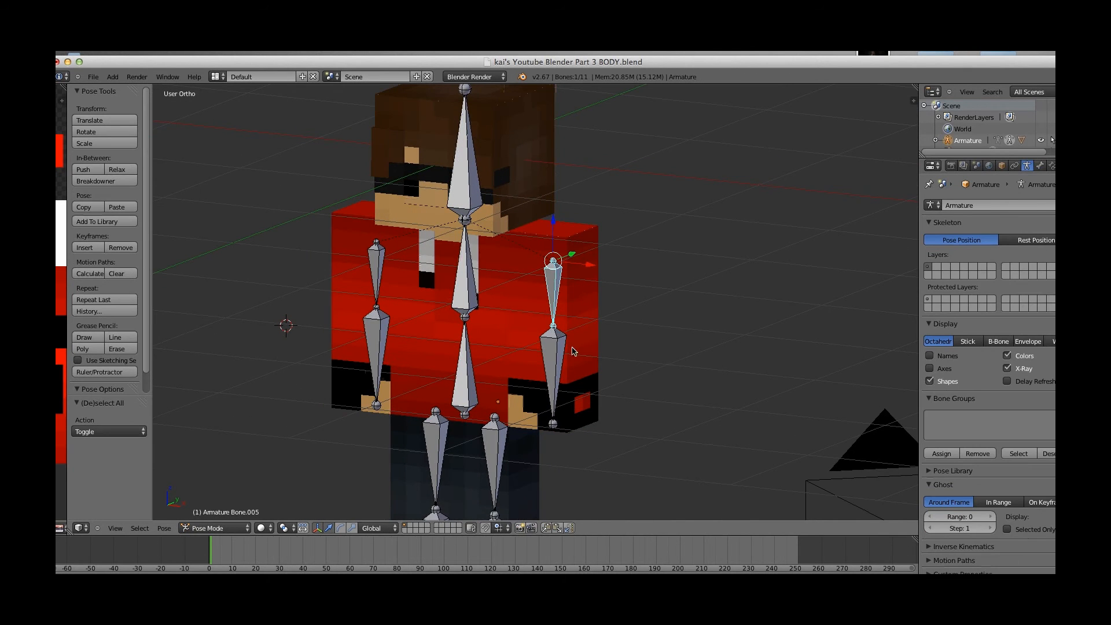
Turn off the armature's X-Ray display and select the character mesh.
click(1008, 367)
key(ctrl+Tab)
right_click(582, 326)
scroll(581, 326, up, 1)
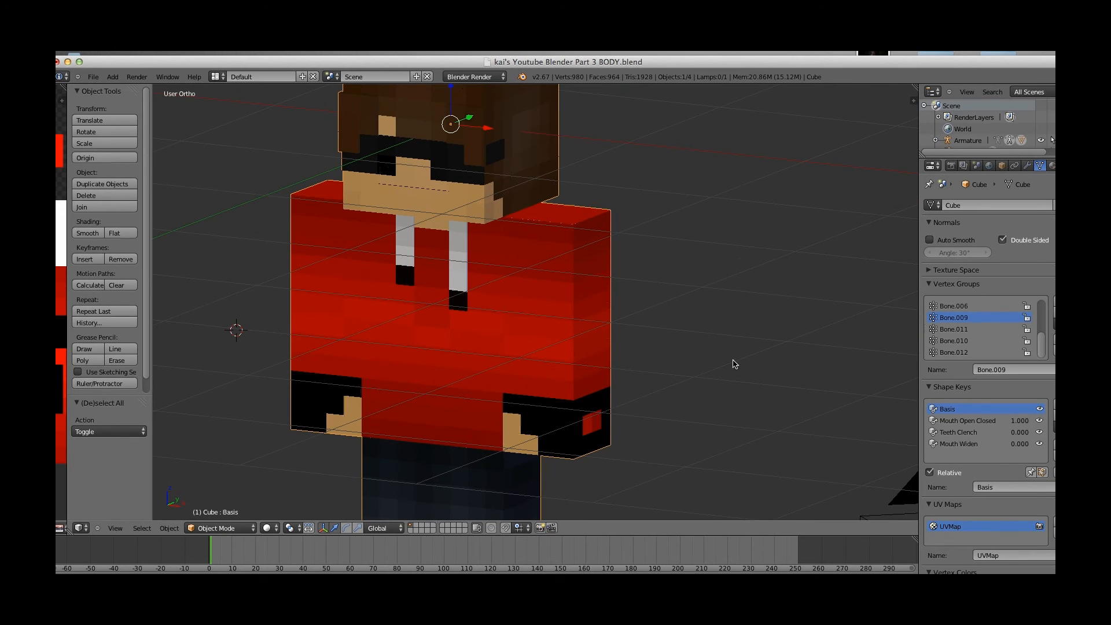
Add a shape key named BENDS to the character mesh, and add another new shape key below it.
click(1054, 408)
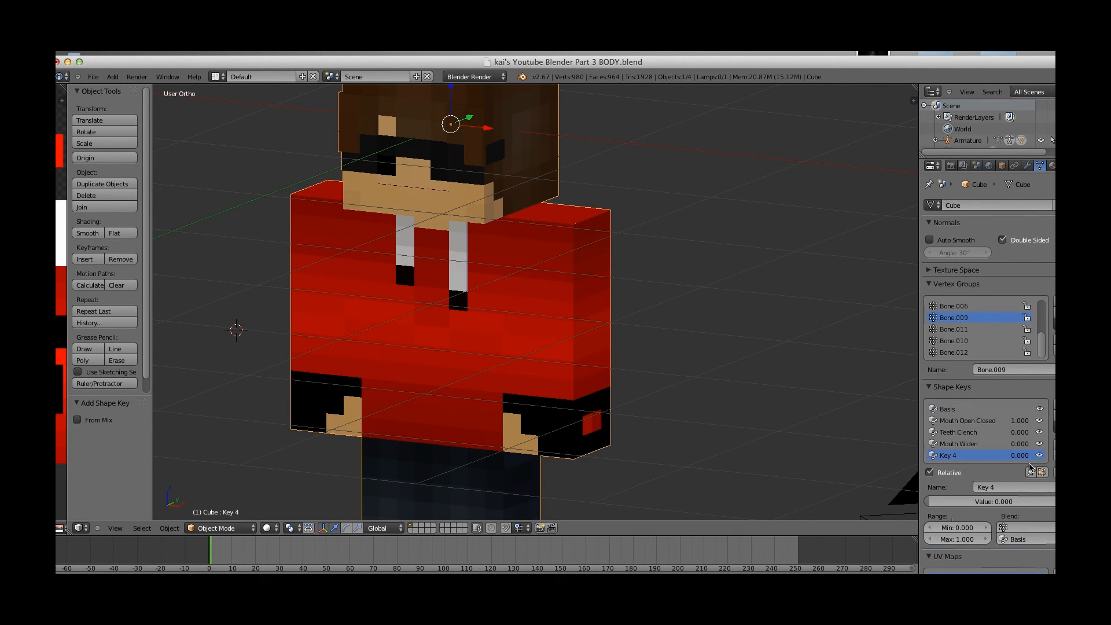
click(1014, 490)
text(BENDS)
key(Return)
click(1053, 409)
click(1015, 487)
click(538, 345)
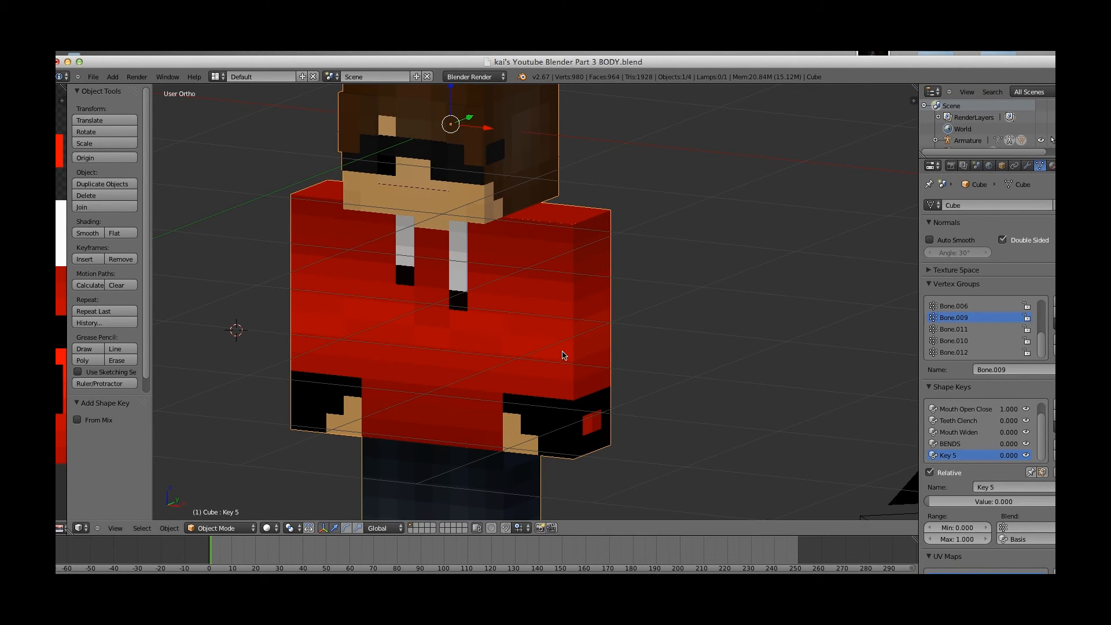
Try bending the left forearm by rotating Bone.006, and undo each rotation.
right_click(558, 360)
key(r)
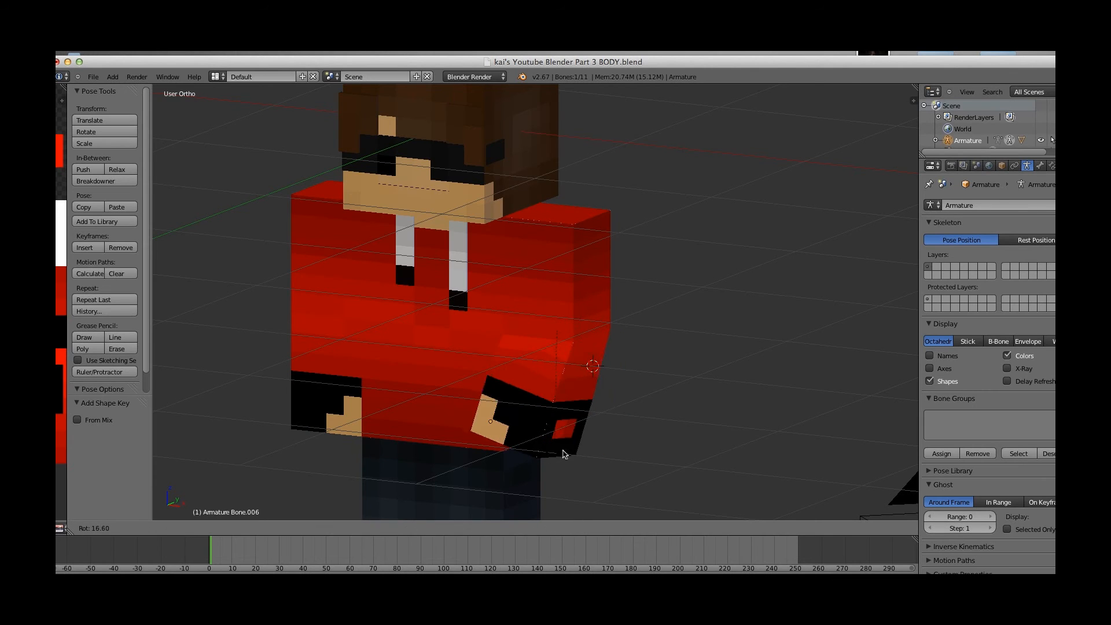
click(538, 460)
key(ctrl+z)
key(r)
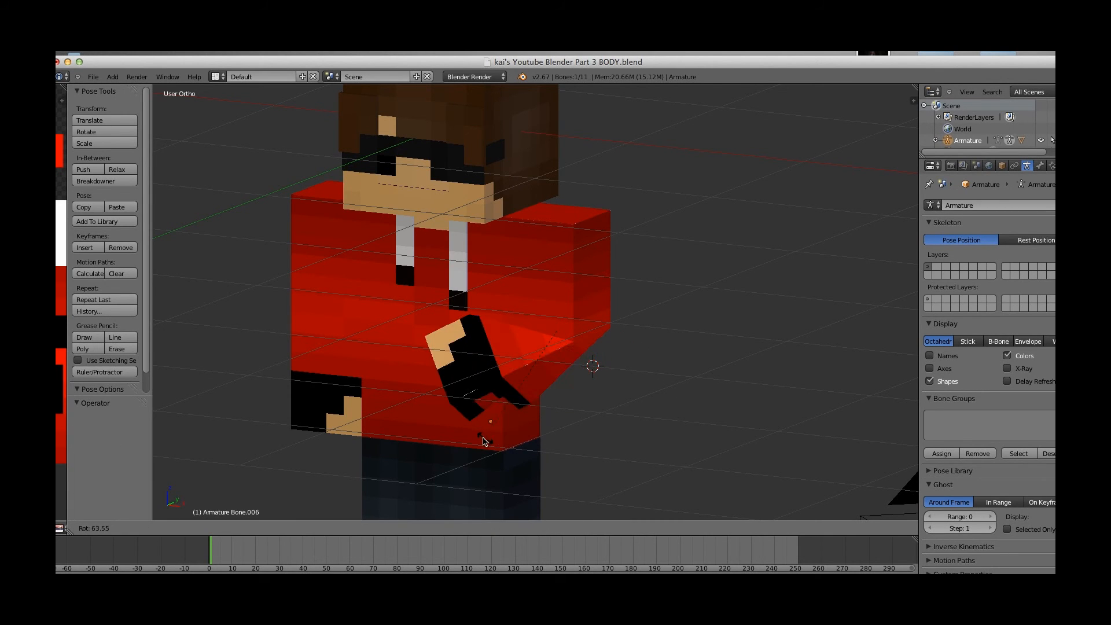
click(573, 420)
key(ctrl+z)
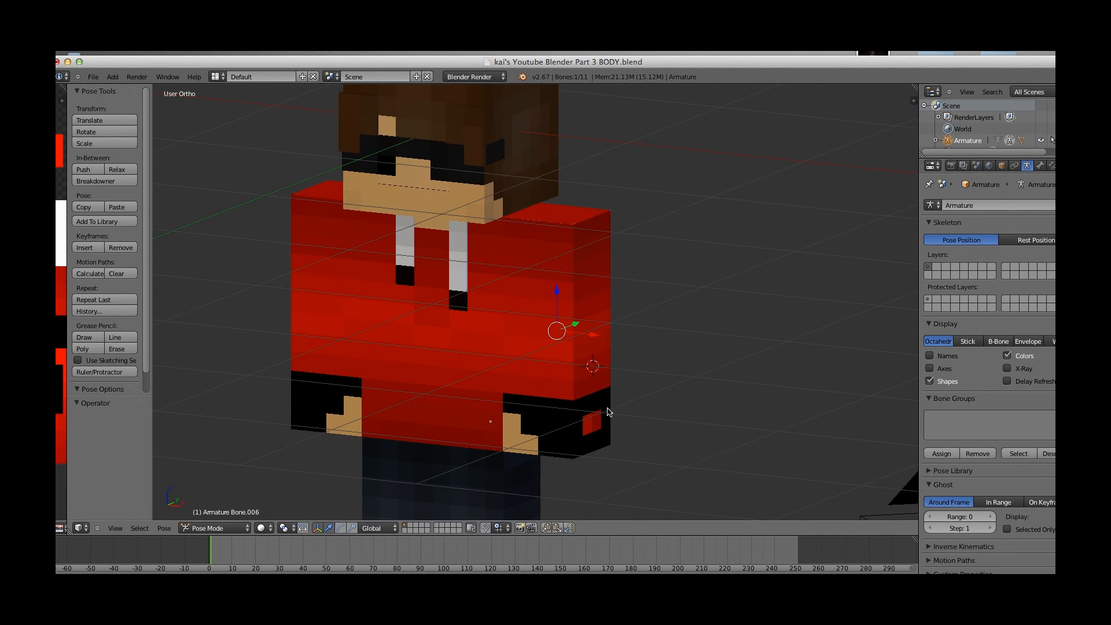
Select the character mesh and rename its newest shape key to Right Arm Bend.
right_click(612, 334)
click(1019, 485)
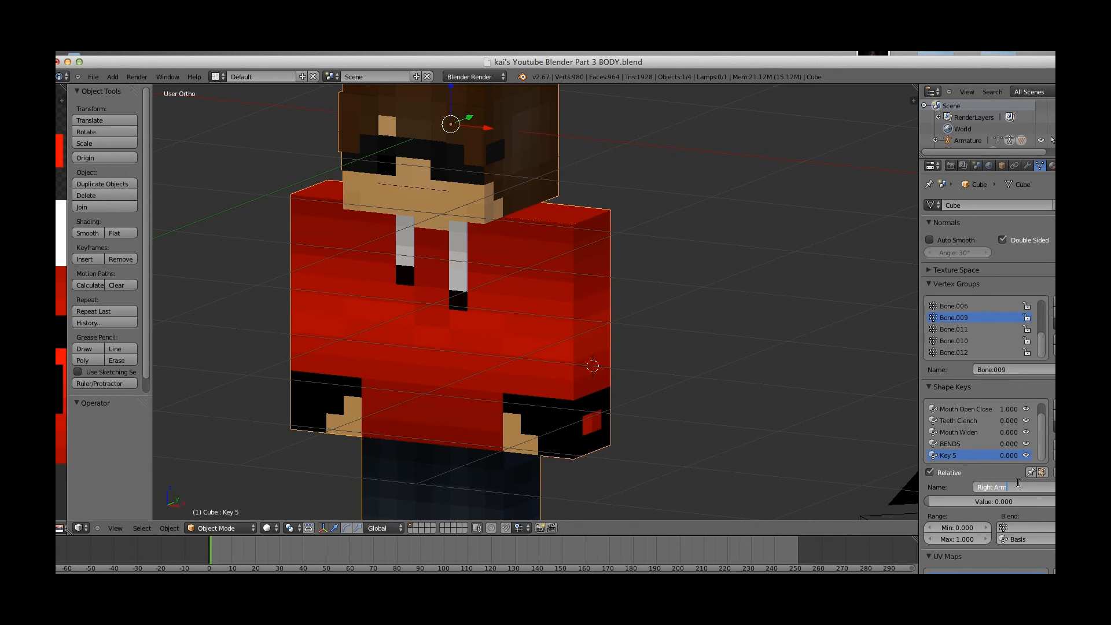
key(Return)
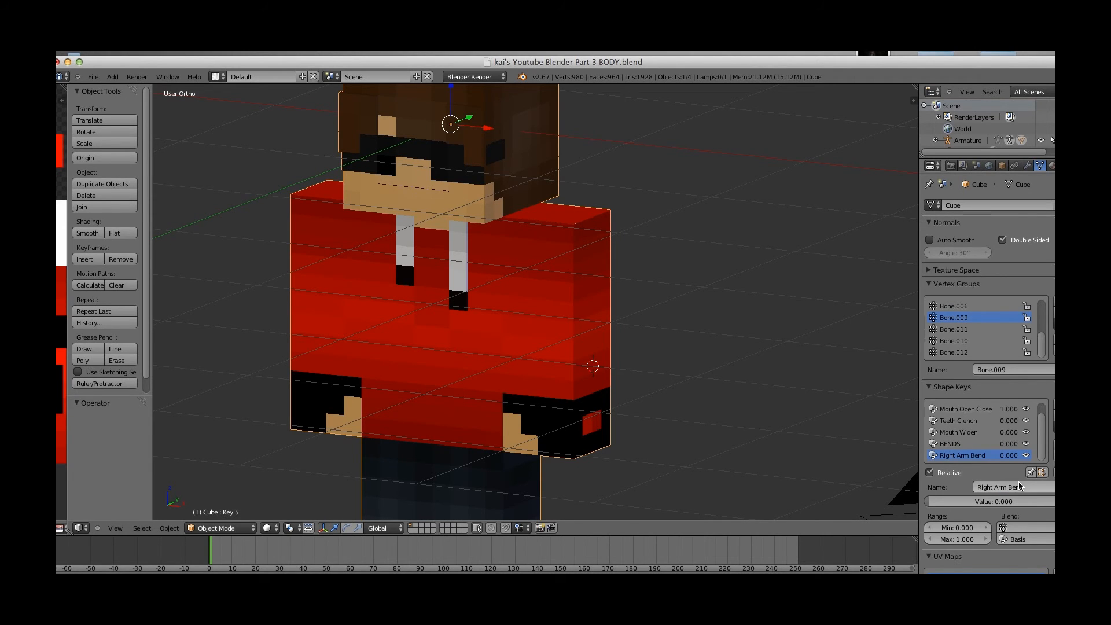
With Right Arm Bend active, raise the front elbow edge of the Bone.006 arm by 0.2 along Z in Edit Mode.
key(Tab)
scroll(593, 400, up, 5)
right_click(617, 332)
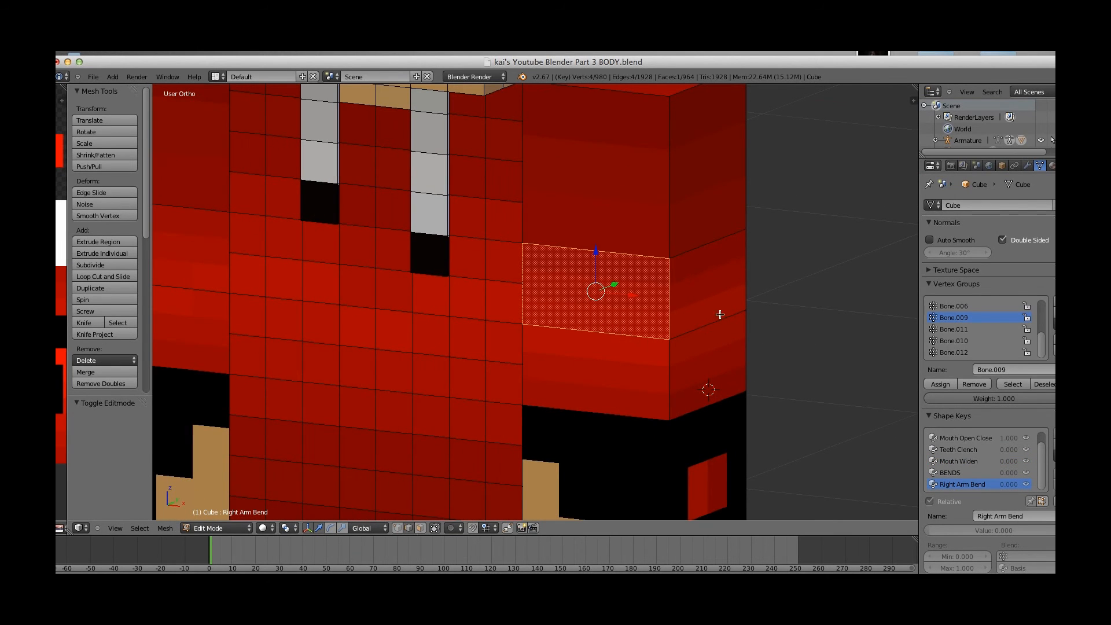
scroll(698, 319, down, 5)
key(a)
scroll(644, 312, up, 5)
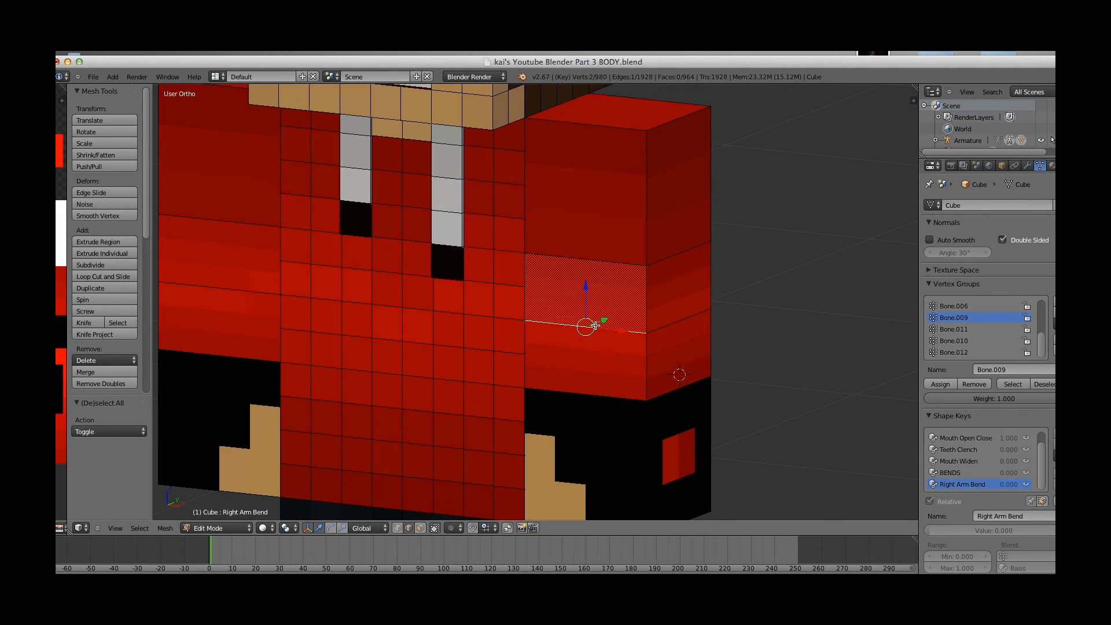
key(KP_1)
key(KP_3)
shift+middle_drag(525, 347, 716, 364)
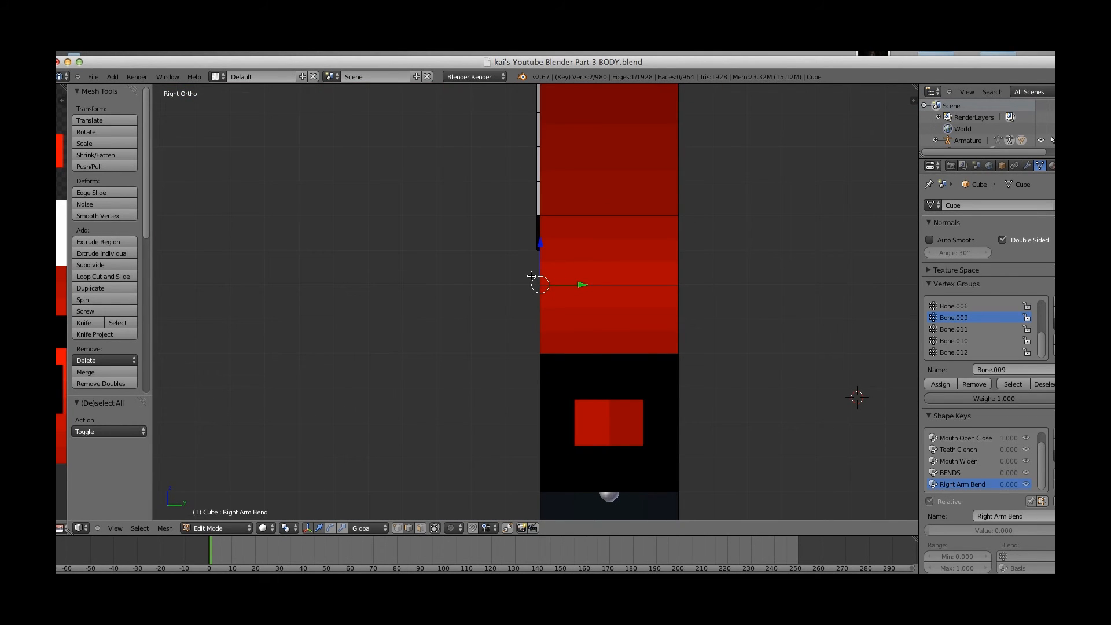
key(z)
key(z)
key(g)
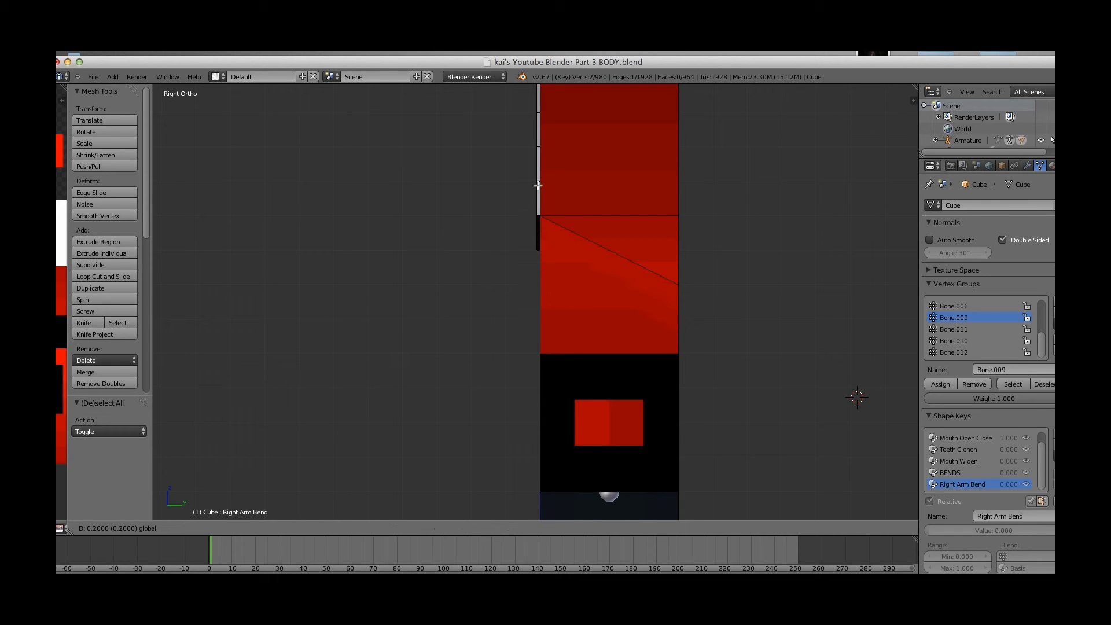
key(Return)
Lower the rear elbow edge of the same arm along Z in the side view, and return to Object Mode.
middle_drag(655, 228, 516, 347)
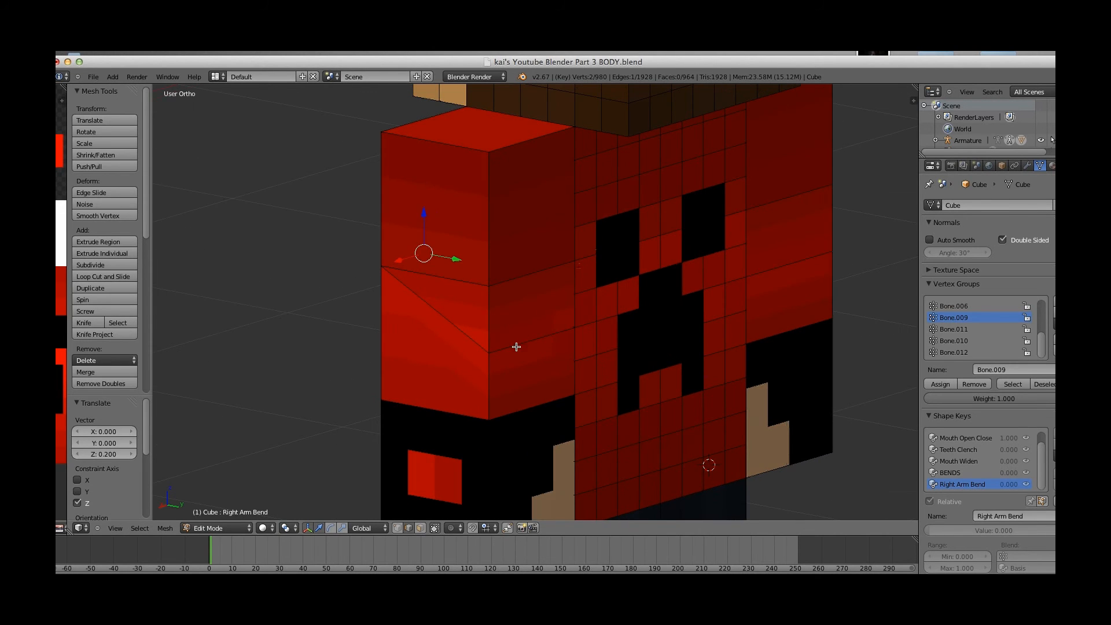
key(KP_3)
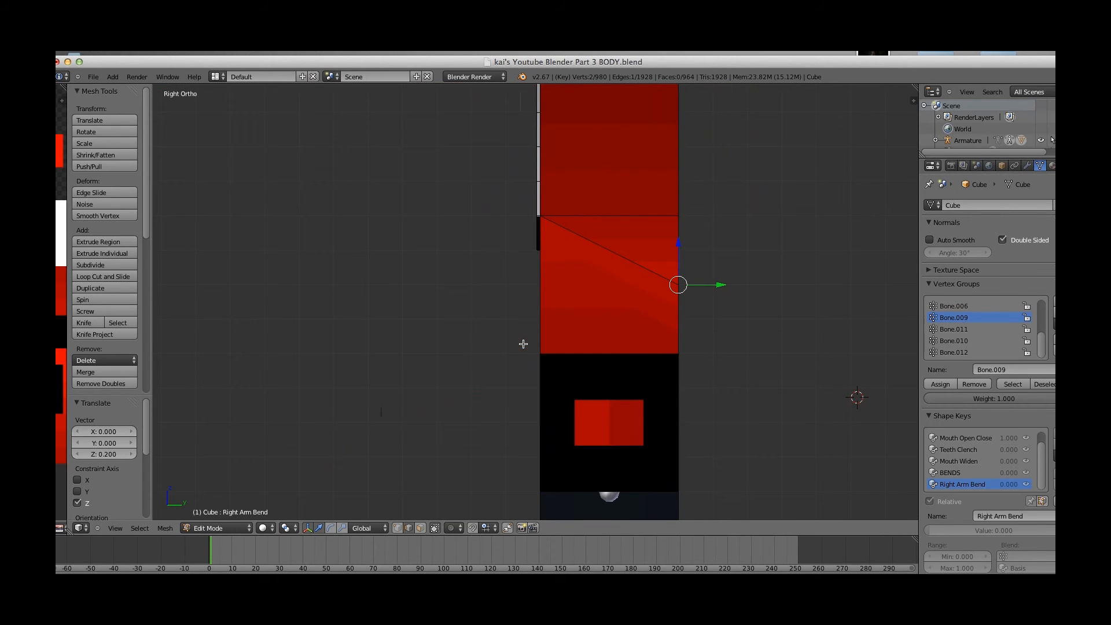
drag(678, 231, 674, 251)
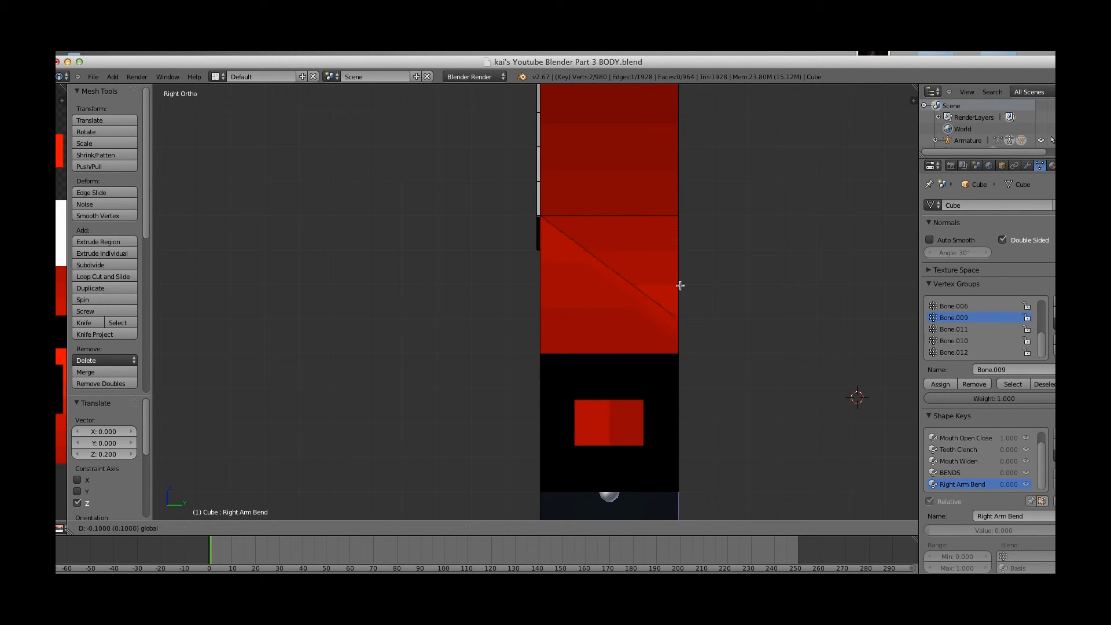
drag(681, 301, 680, 302)
key(Tab)
Bend the forearm forward by rotating Bone.006 in the side view, finishing with a further rotation of about 13.6°.
scroll(642, 314, down, 1)
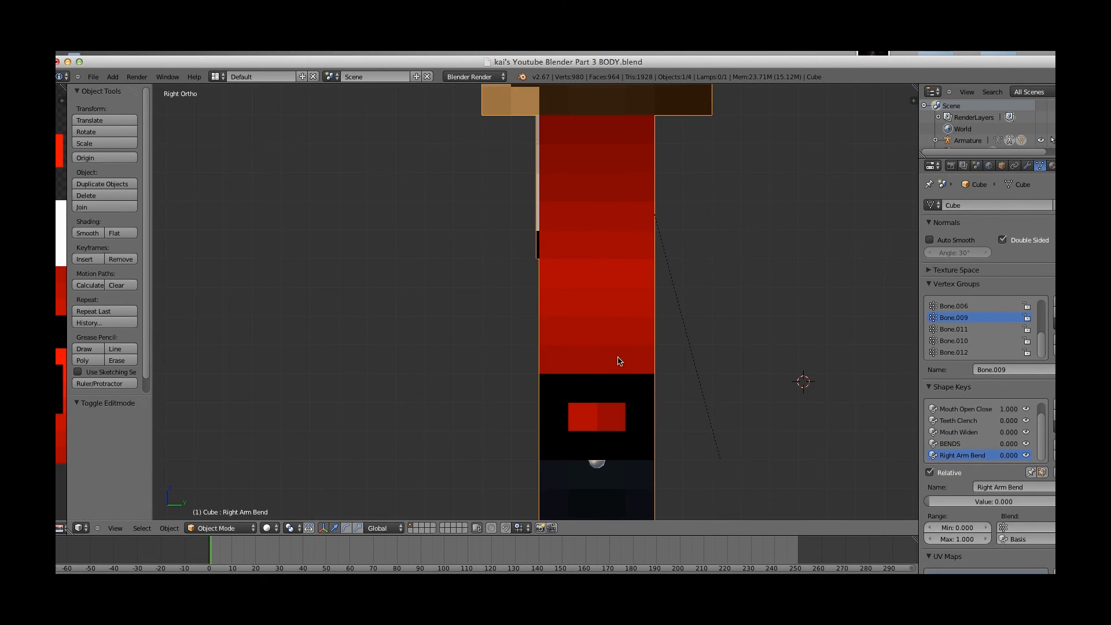
right_click(608, 358)
key(r)
click(575, 351)
key(ctrl+z)
right_click(608, 358)
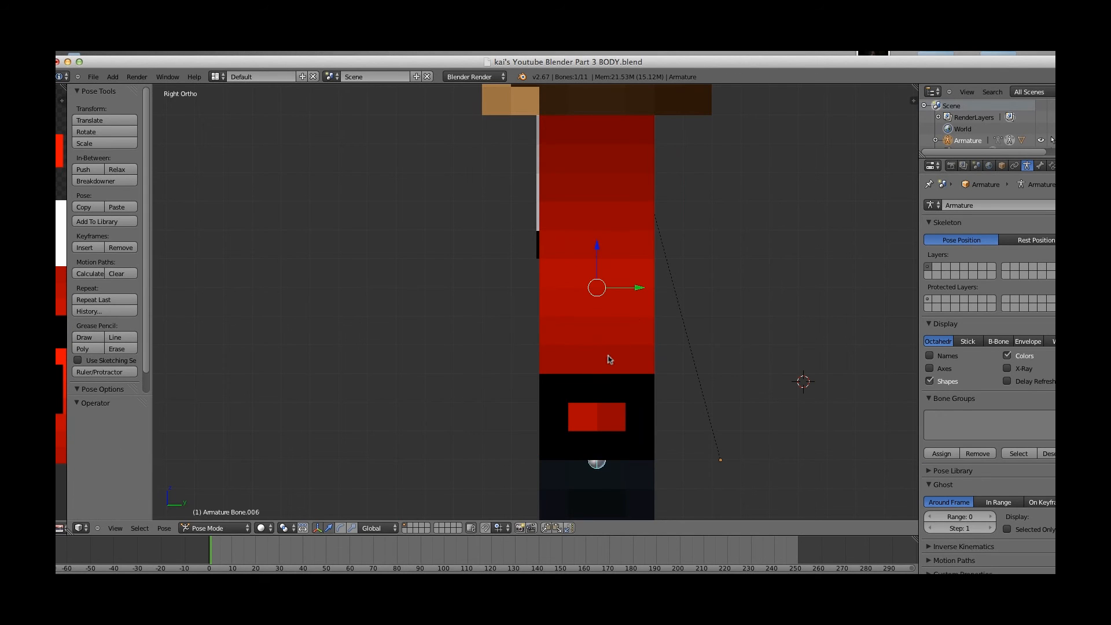
key(r)
click(529, 331)
key(r)
click(531, 340)
Select the character mesh and raise the Right Arm Bend value to about 0.68 to test the elbow shape.
middle_drag(530, 340, 683, 351)
right_click(746, 231)
middle_drag(745, 231, 583, 255)
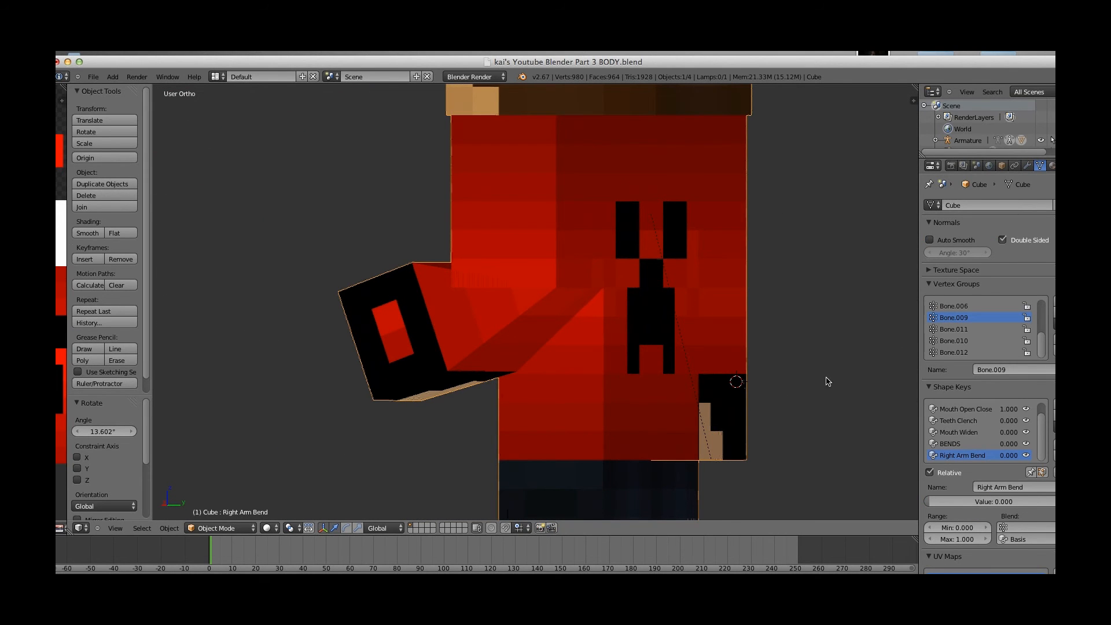
drag(978, 502, 1054, 505)
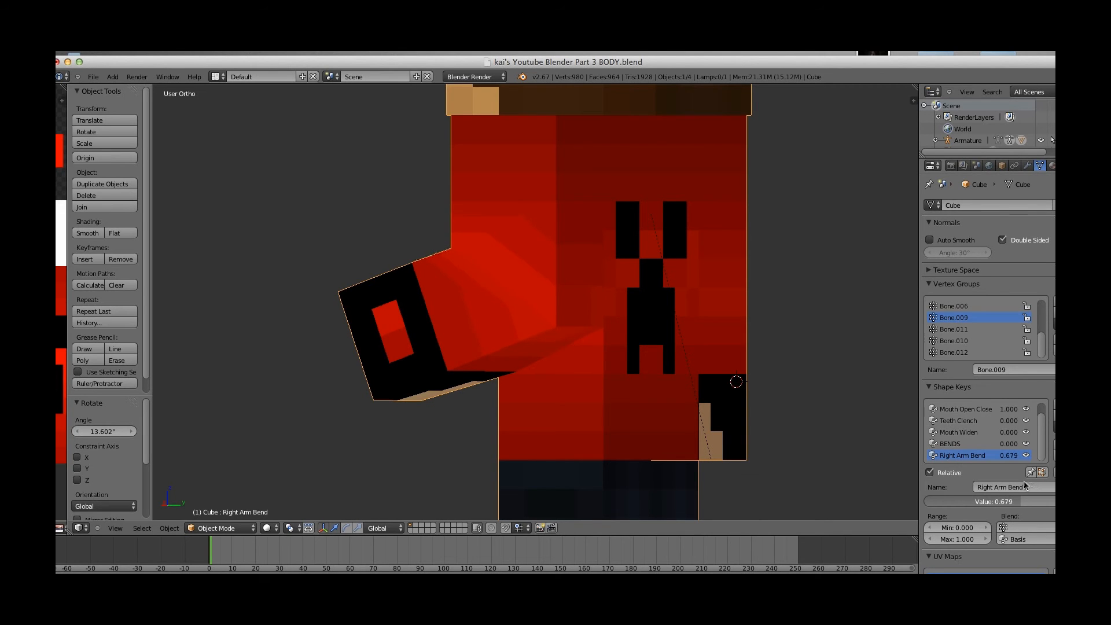
Rotate the upper arm bone Bone.005 by about -20.5° from the front view, undoing the trial move made before it.
middle_drag(665, 397, 538, 234)
key(g)
click(718, 234)
key(ctrl+z)
right_click(625, 229)
key(KP_1)
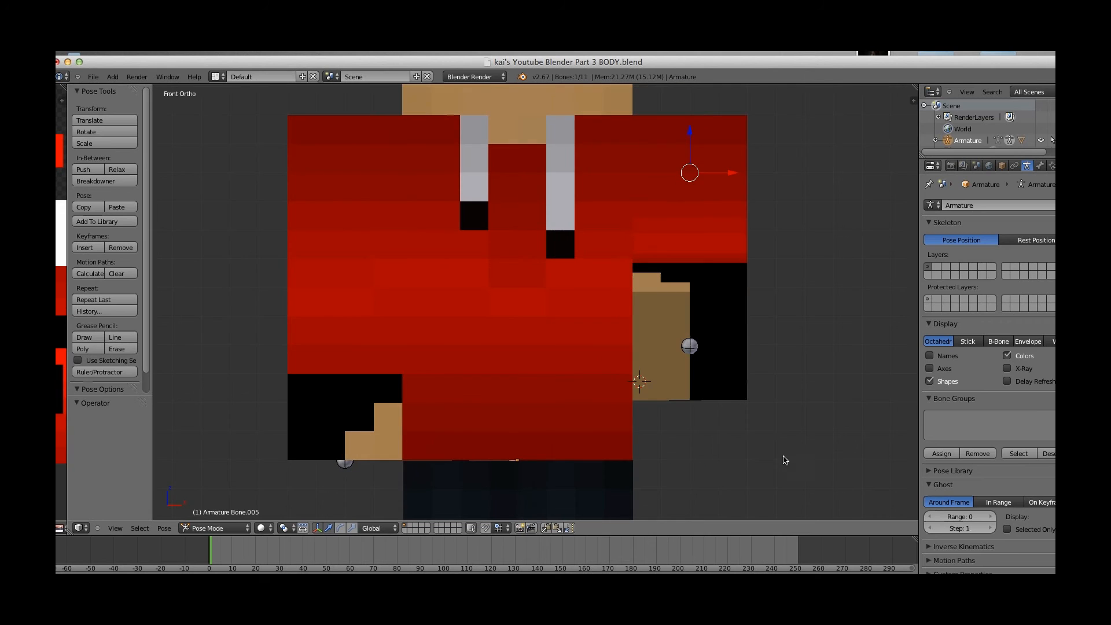
key(r)
click(836, 335)
mouse_move(836, 335)
middle_down()
mouse_move(707, 397)
mouse_move(650, 385)
mouse_move(685, 363)
mouse_move(731, 359)
mouse_move(797, 376)
mouse_move(640, 338)
mouse_move(600, 412)
mouse_move(591, 392)
mouse_move(620, 354)
mouse_move(829, 324)
middle_up()
Select the character mesh again and fine-tune the Right Arm Bend value on the posed arm.
right_click(652, 313)
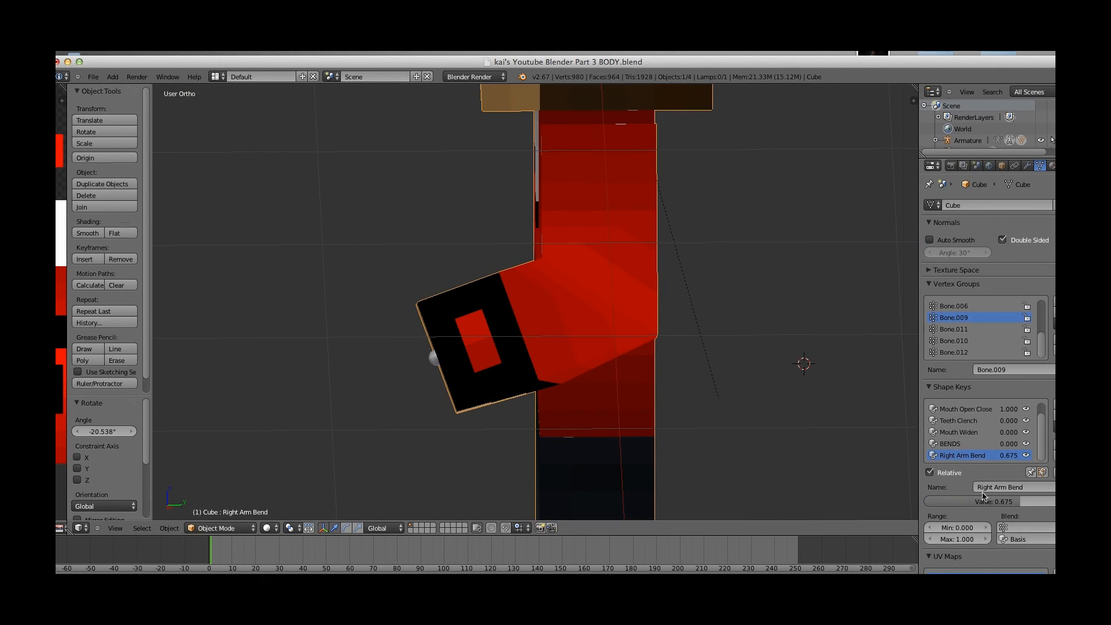
drag(1017, 504, 1020, 505)
drag(1032, 503, 1031, 504)
middle_drag(726, 429, 681, 240)
scroll(810, 425, down, 3)
Undo the test rotations and Right Arm Bend value changes until the arm is straight and the key is at 0.
key(ctrl+z)
key(ctrl+z)
key(ctrl+z)
key(ctrl+z)
key(ctrl+z)
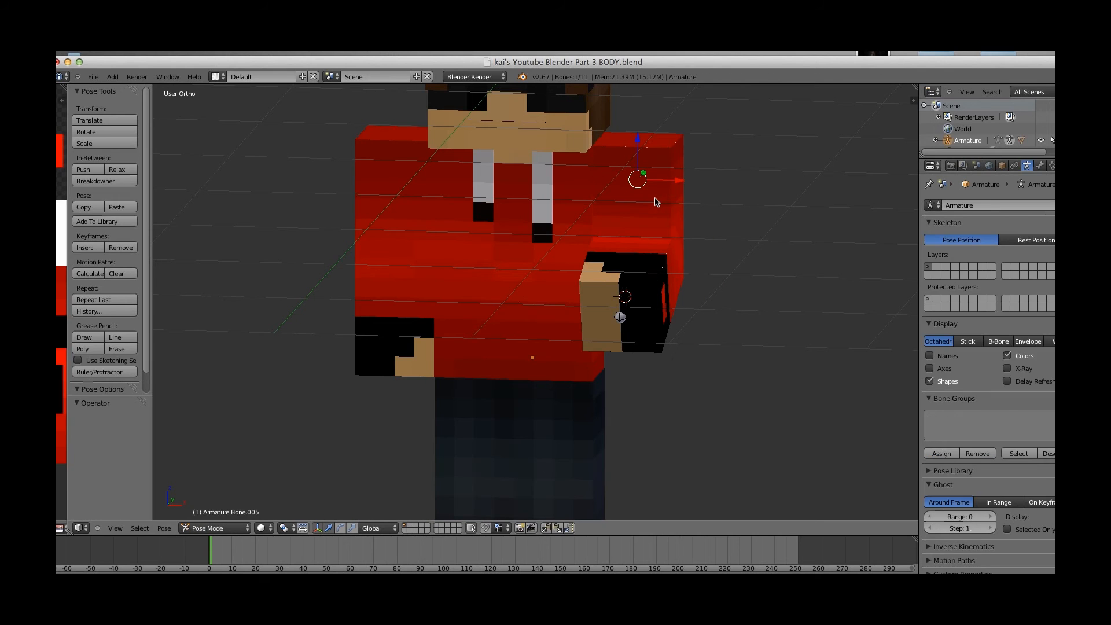
key(ctrl+z)
key(ctrl+z)
key(ctrl+z)
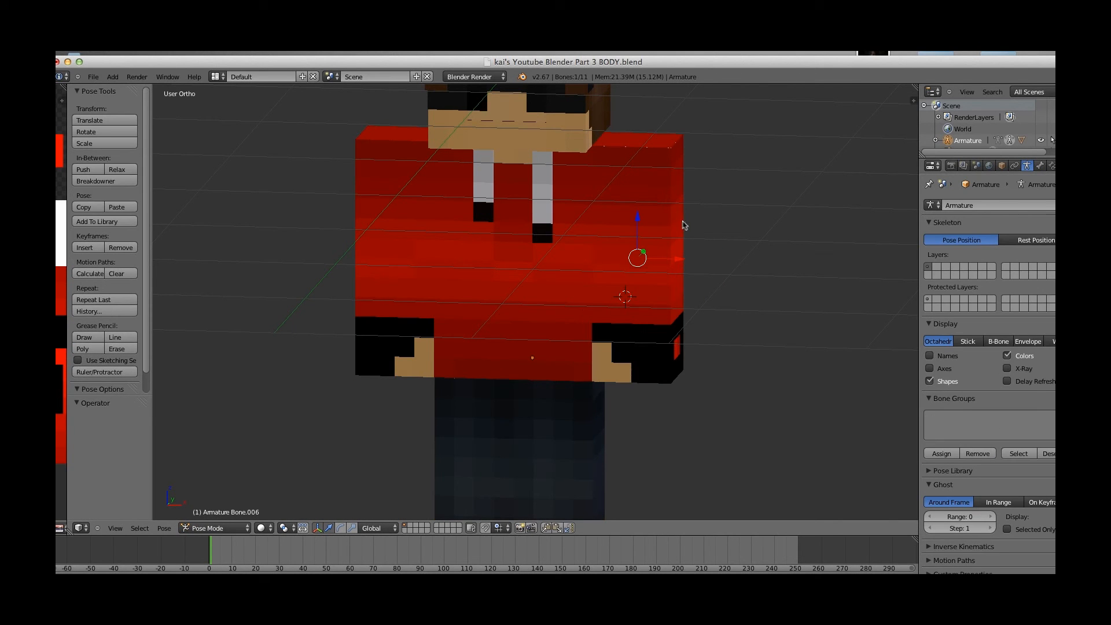
drag(972, 502, 1050, 502)
key(ctrl+z)
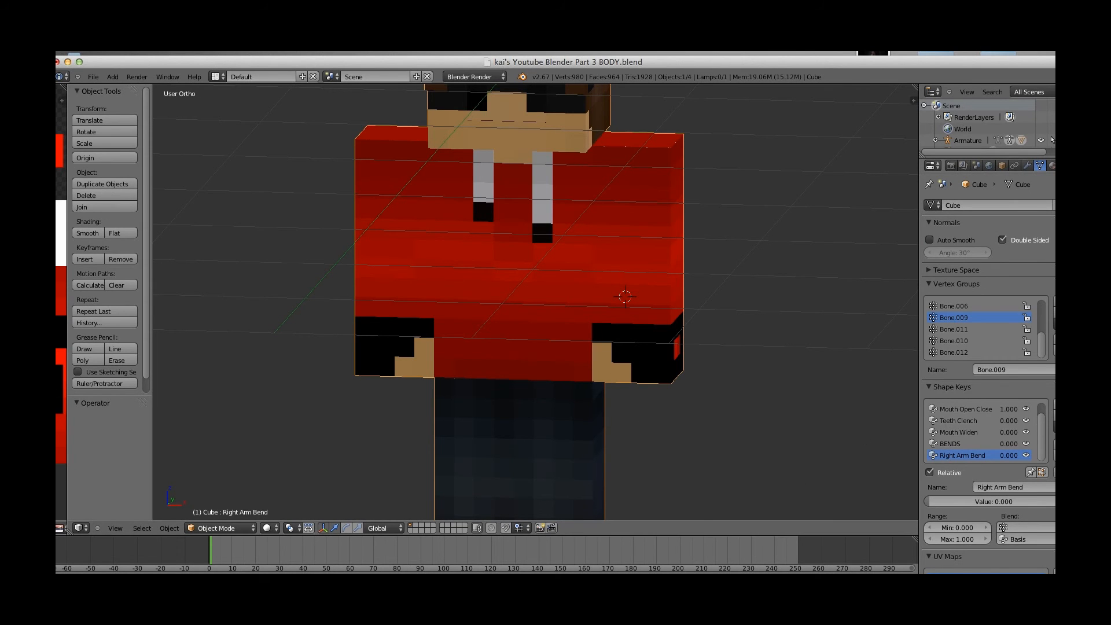
Add another shape key to the character mesh and name it Left Arm Bend.
click(1055, 404)
click(1055, 404)
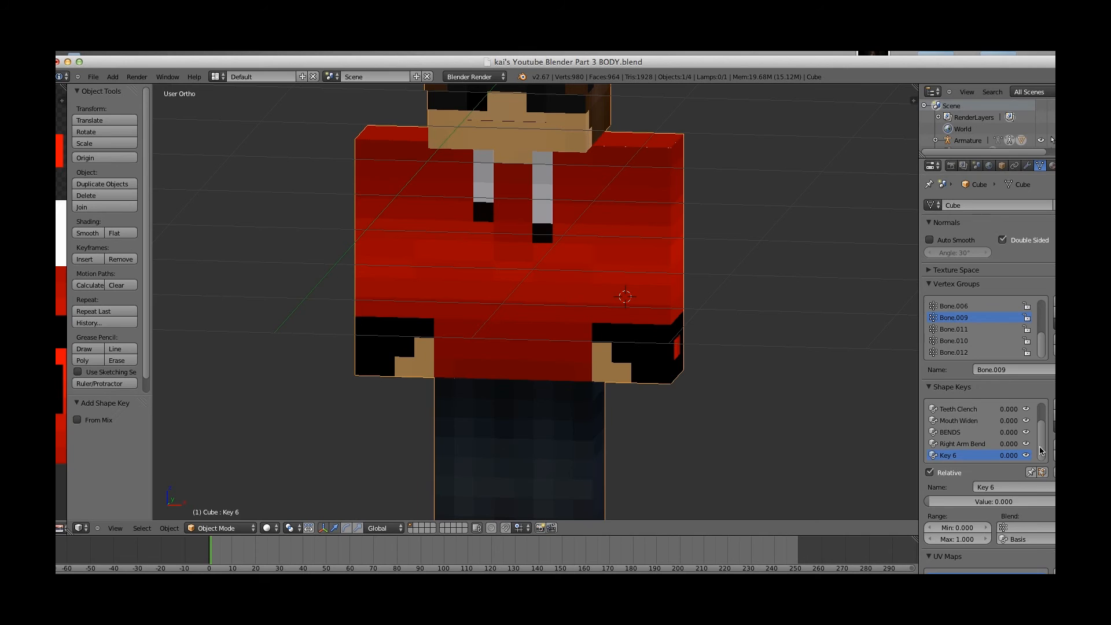
click(1017, 487)
text(Left Arm Bend)
key(Return)
With Left Arm Bend active, raise the front elbow edge of the opposite arm by 0.2 along Z in Edit Mode.
key(Tab)
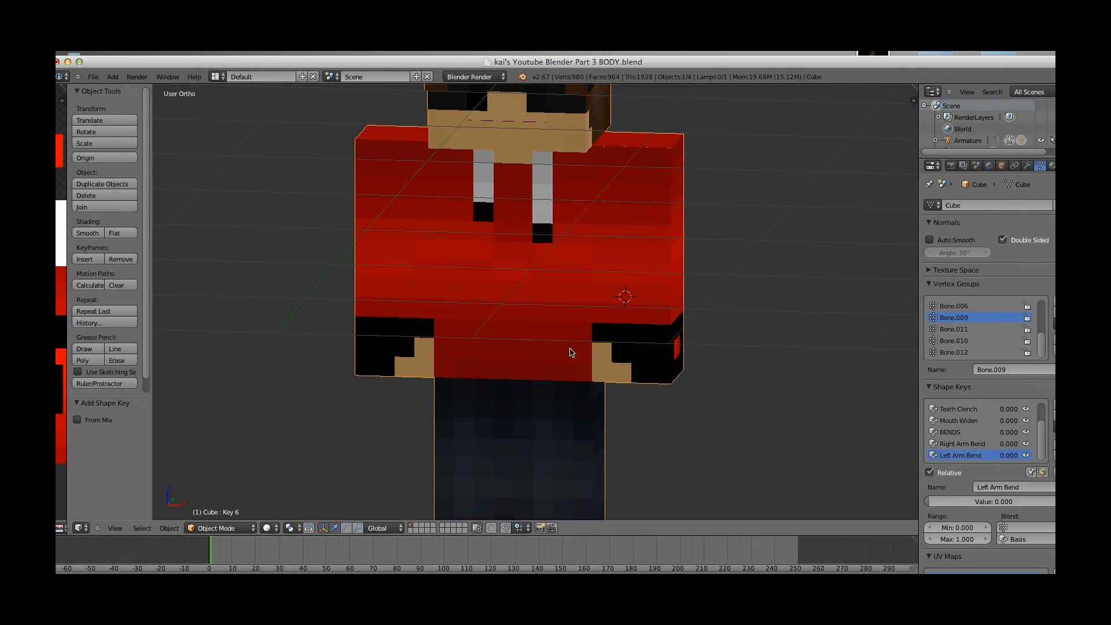
scroll(363, 313, up, 1)
scroll(363, 312, up, 1)
shift+middle_drag(363, 313, 534, 330)
right_click(508, 254)
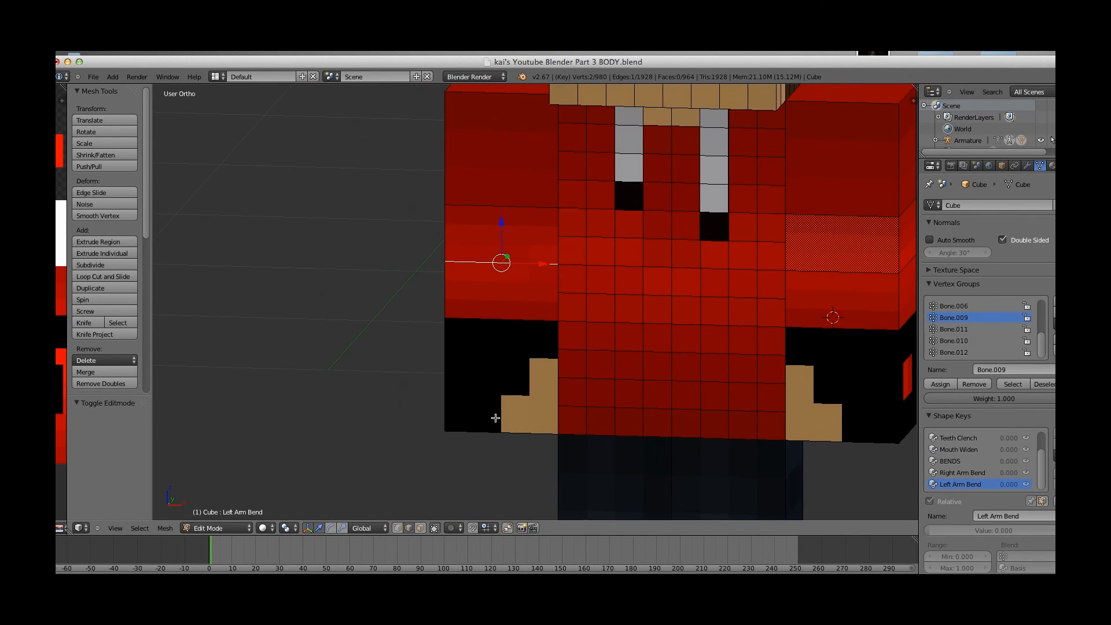
key(KP_3)
scroll(561, 359, up, 3)
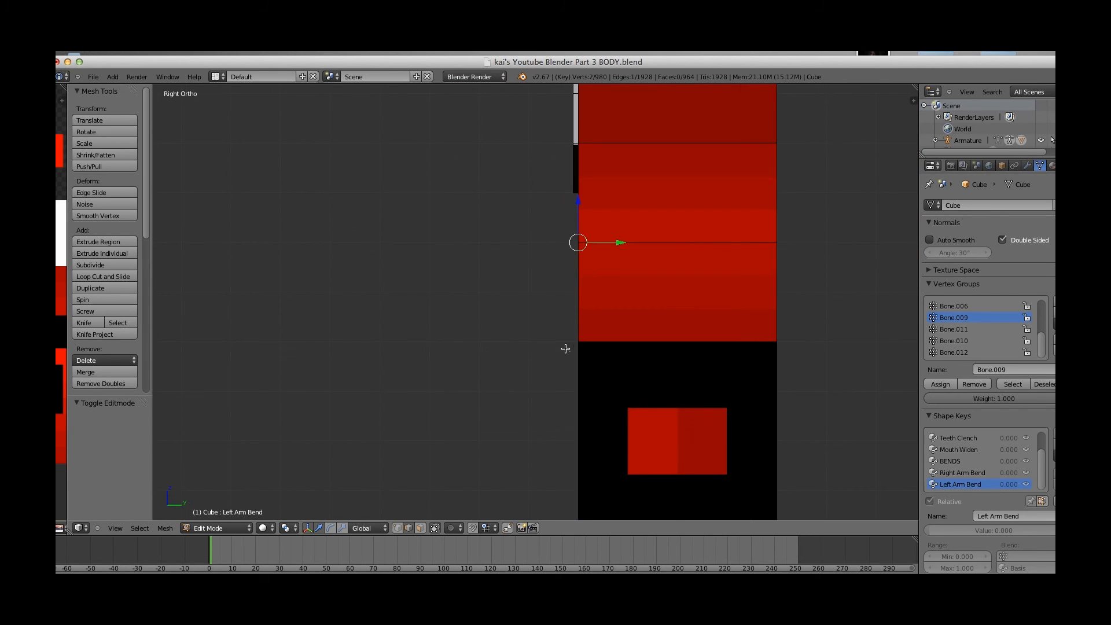
key(z)
shift+middle_drag(564, 312, 571, 339)
drag(565, 247, 569, 150)
middle_drag(569, 150, 428, 175)
Lower the rear elbow edge of the Left Arm Bend arm along Z in the side view, and leave Edit Mode.
key(z)
right_click(759, 287)
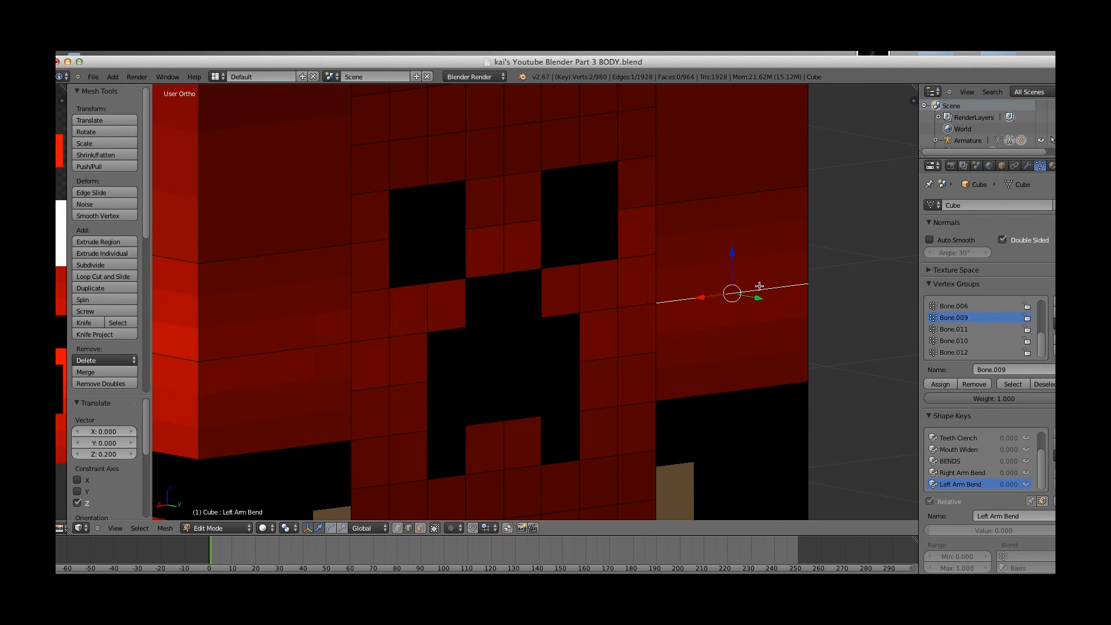
key(KP_3)
key(z)
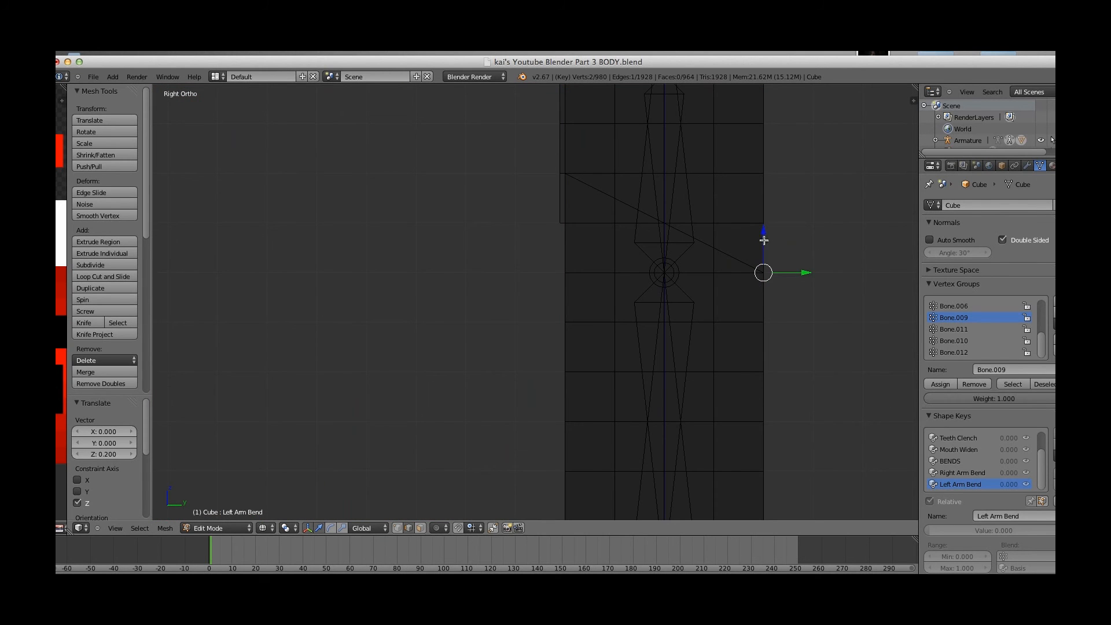
drag(764, 240, 765, 263)
drag(774, 309, 773, 342)
key(z)
key(Tab)
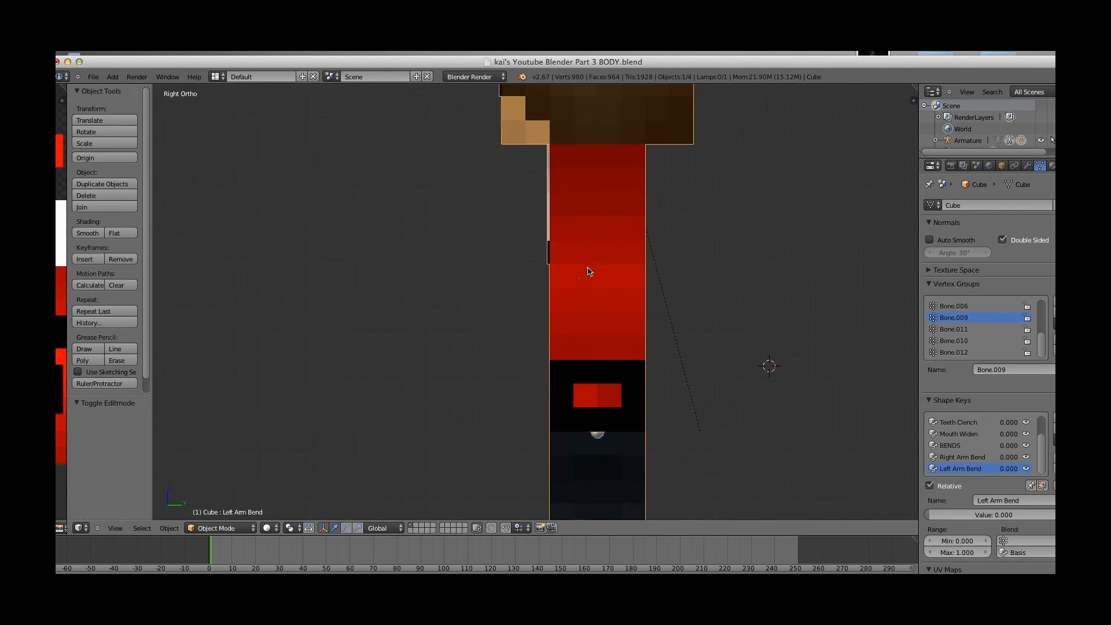
Rotate the forearm bone Bone.004 by 90° in the side view to bend the arm forward, undoing the first trial rotation.
middle_drag(769, 365, 750, 286)
right_click(500, 303)
key(r)
click(545, 329)
key(ctrl+z)
key(KP_3)
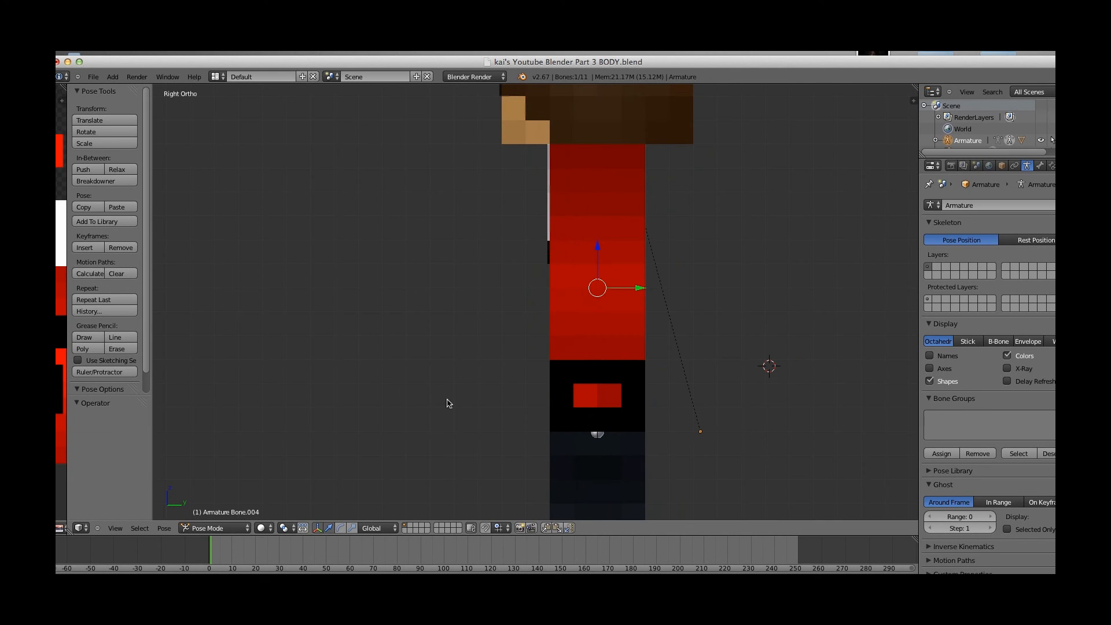
key(r)
click(517, 186)
middle_drag(557, 209, 776, 239)
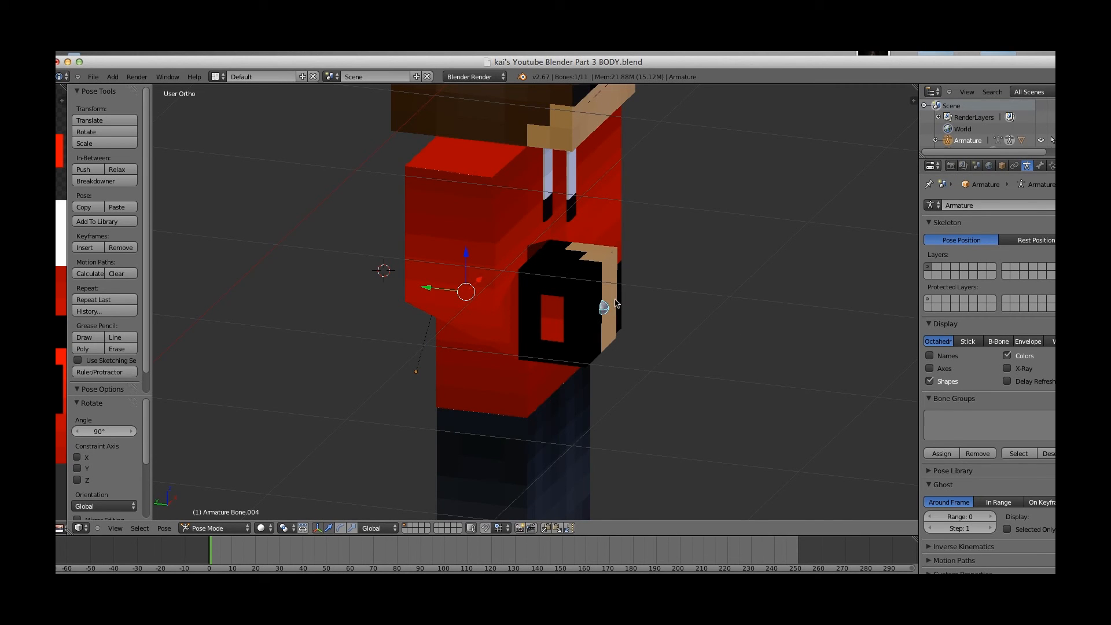
Test Left Arm Bend at 1.000 on the bent forearm, and undo both the value change and the bone rotation.
right_click(612, 340)
drag(940, 496, 1053, 500)
middle_drag(781, 356, 646, 307)
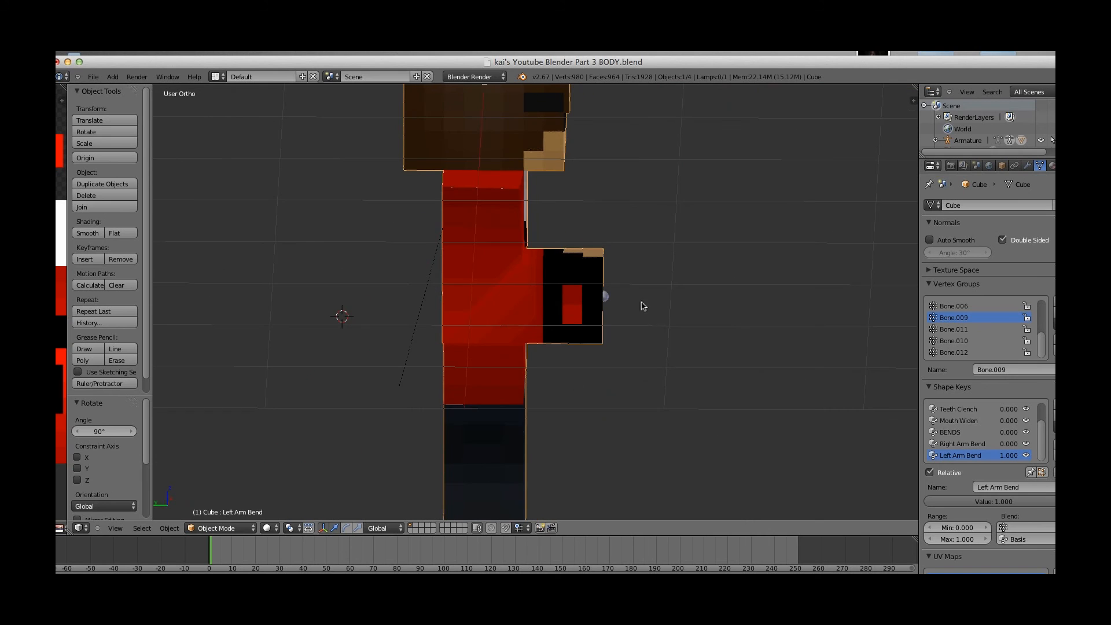
key(ctrl+z)
key(ctrl+z)
key(ctrl+z)
middle_drag(603, 283, 469, 239)
right_click(476, 236)
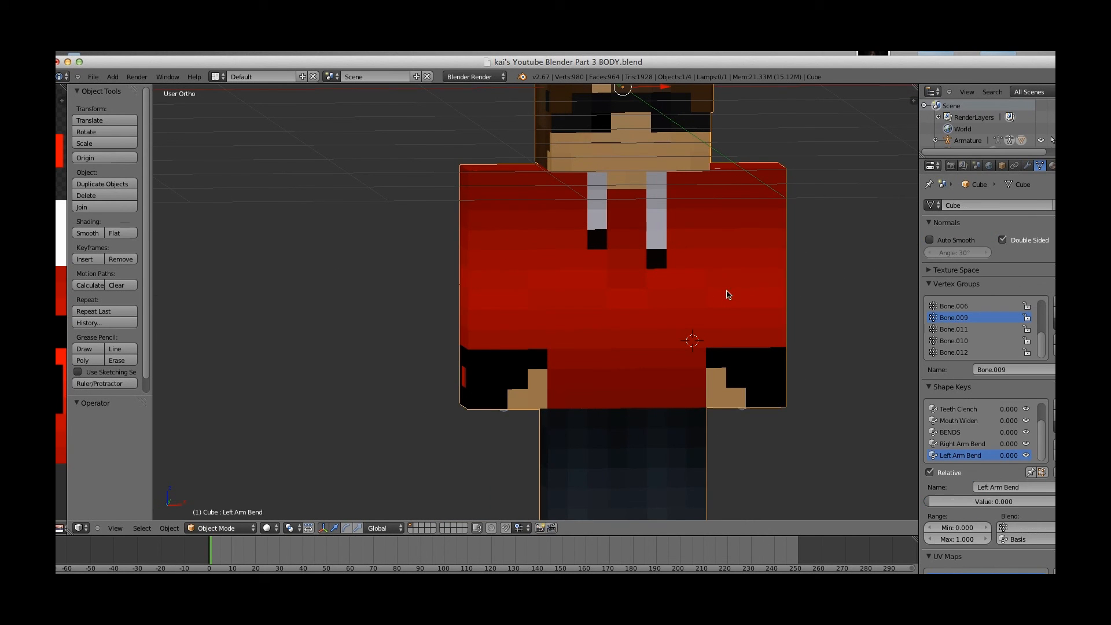
middle_drag(717, 296, 698, 287)
right_click(746, 308)
right_click(519, 332)
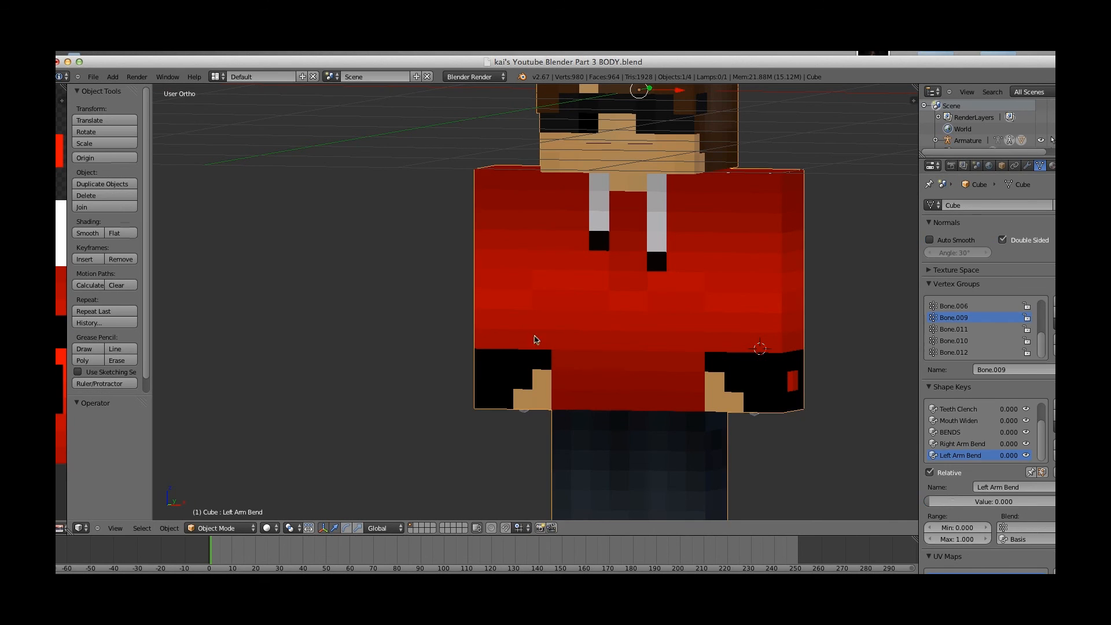
right_click(516, 359)
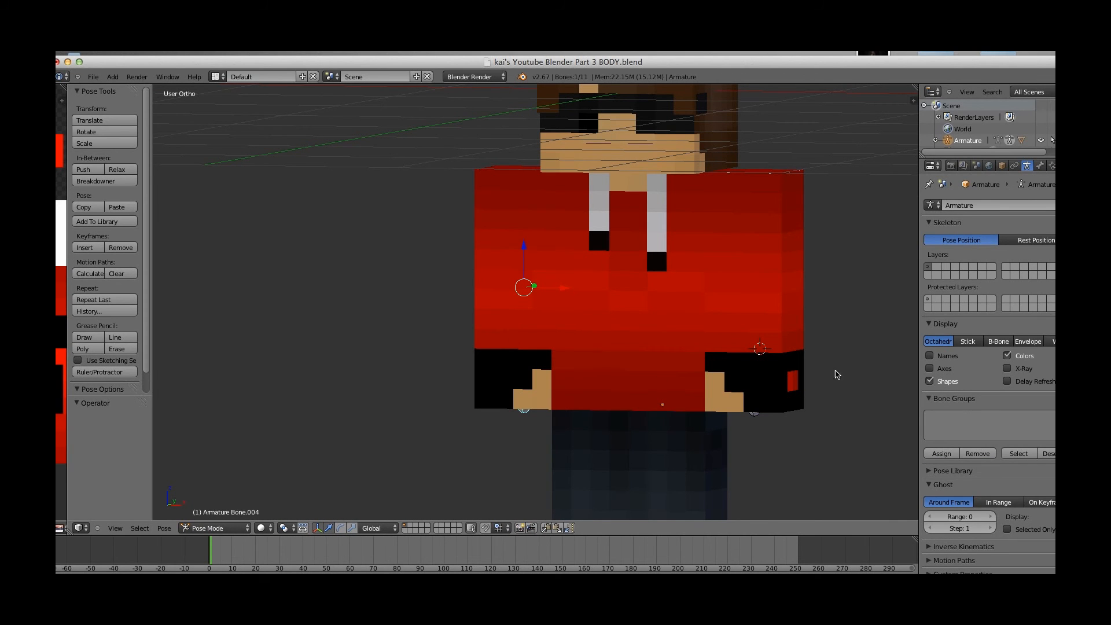
right_click(782, 330)
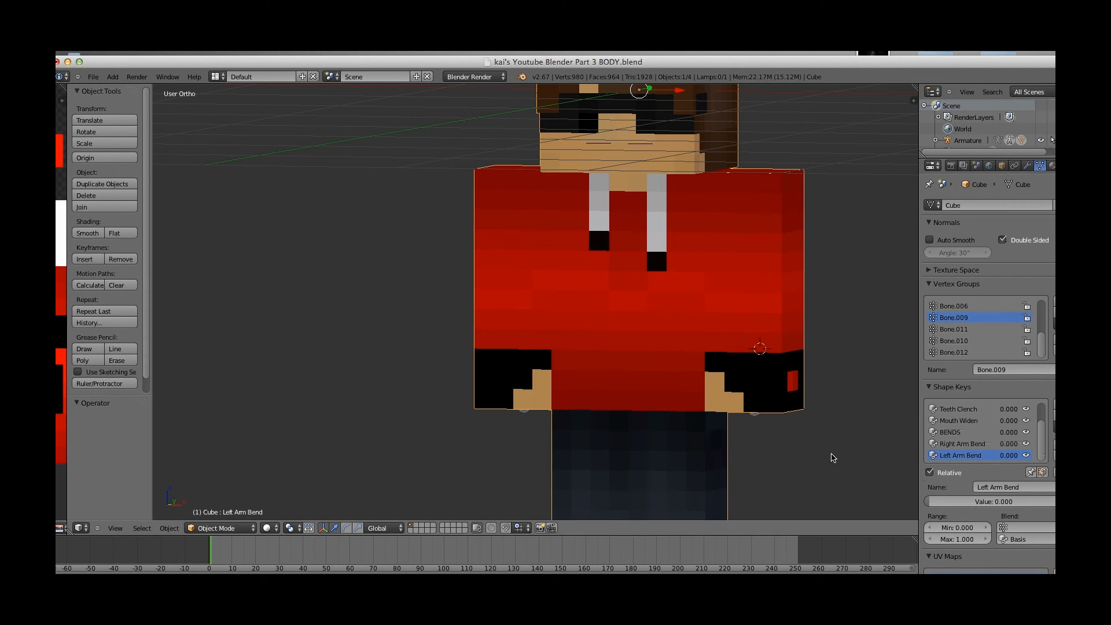
Deselect all objects and bring the character's legs into view.
scroll(799, 421, down, 4)
scroll(731, 422, up, 2)
shift+middle_drag(732, 422, 711, 367)
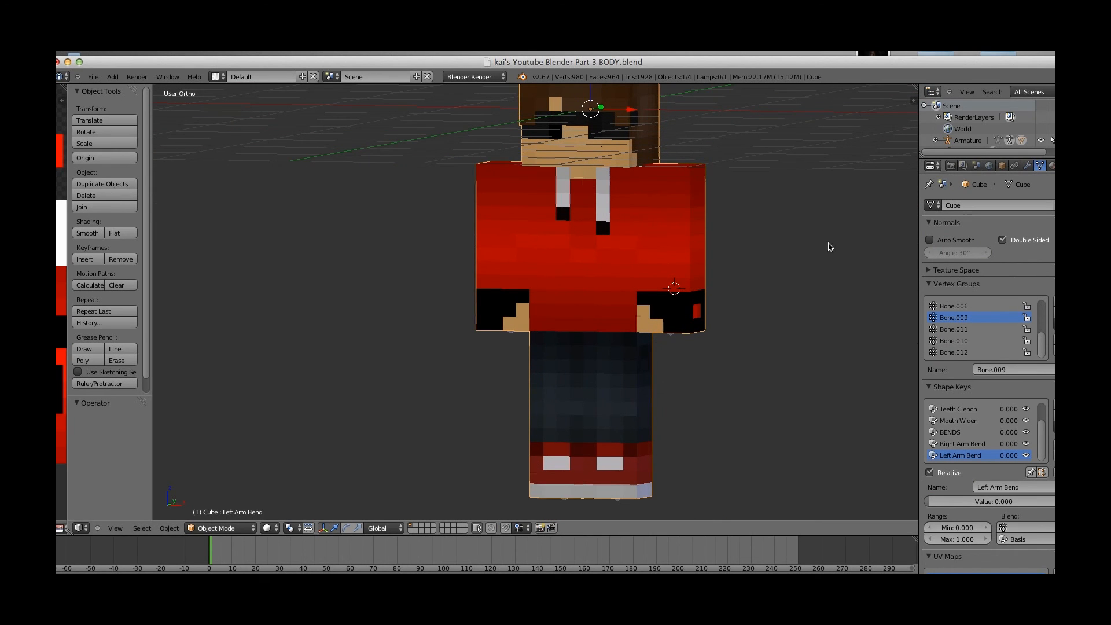
key(a)
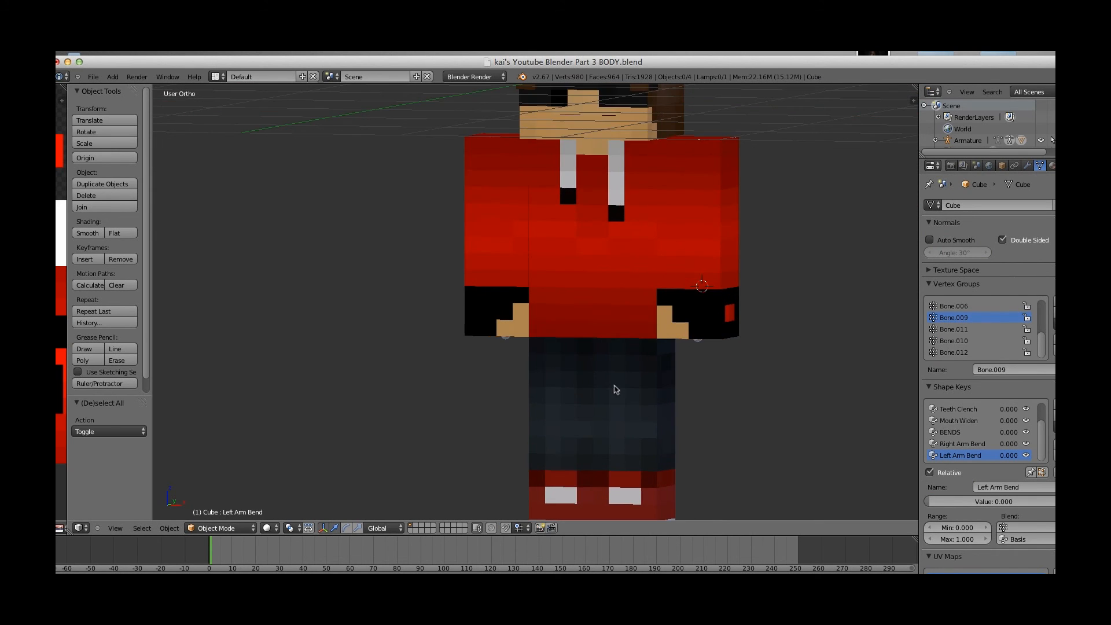
shift+middle_drag(609, 381, 602, 253)
scroll(593, 266, up, 2)
scroll(732, 345, down, 1)
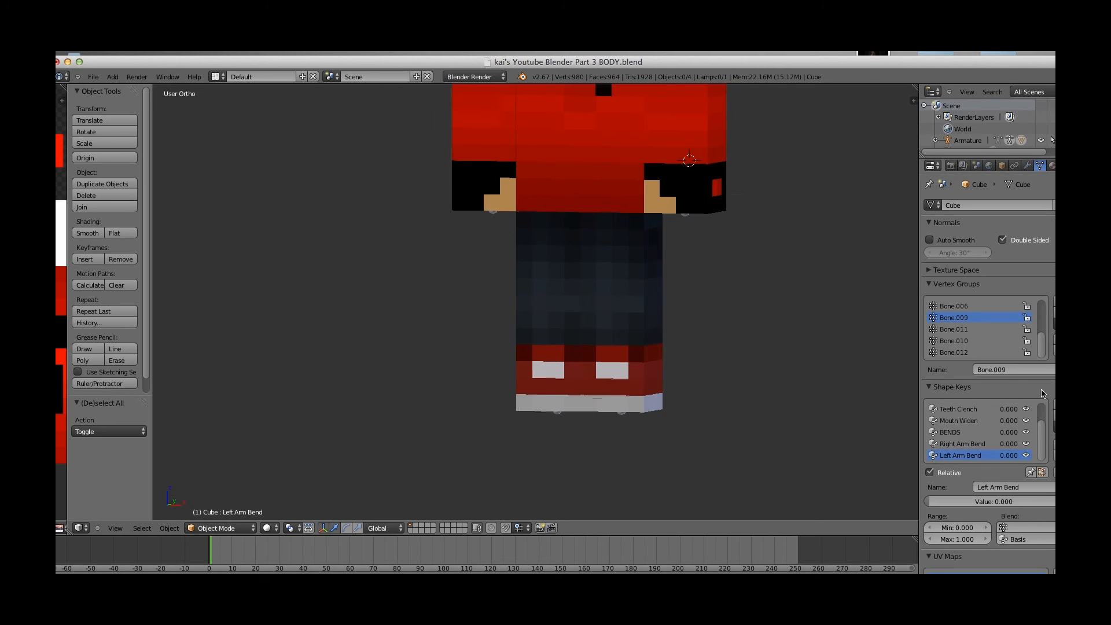
Add a shape key to the character mesh and name it Right Leg Bend.
click(1054, 404)
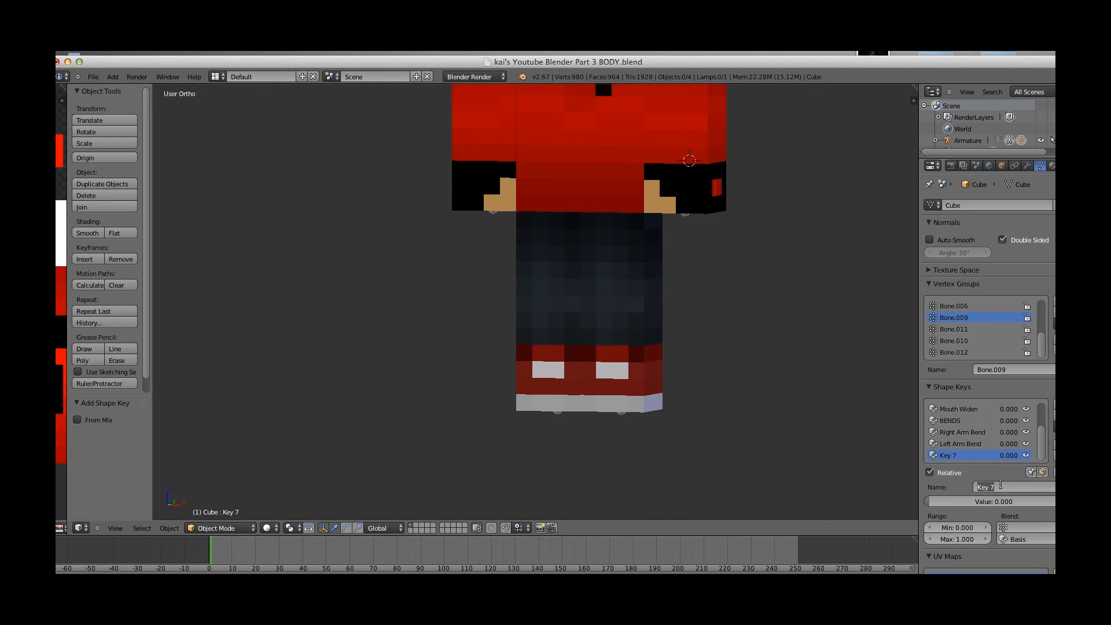
text(Right Leg)
key(Return)
key(Tab)
scroll(718, 358, up, 1)
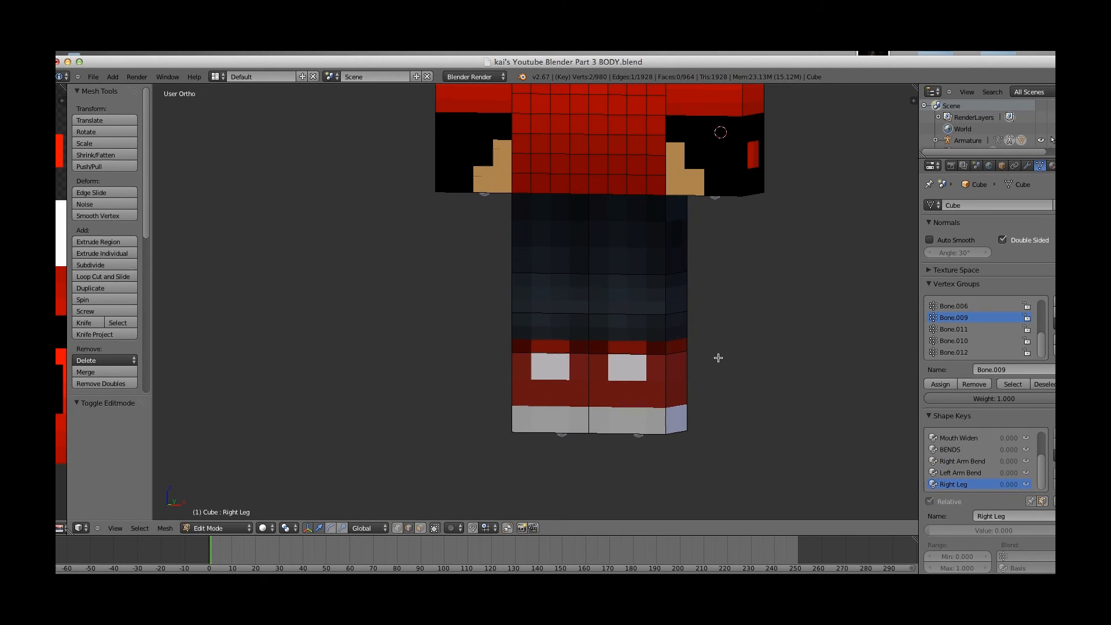
key(Tab)
click(1017, 487)
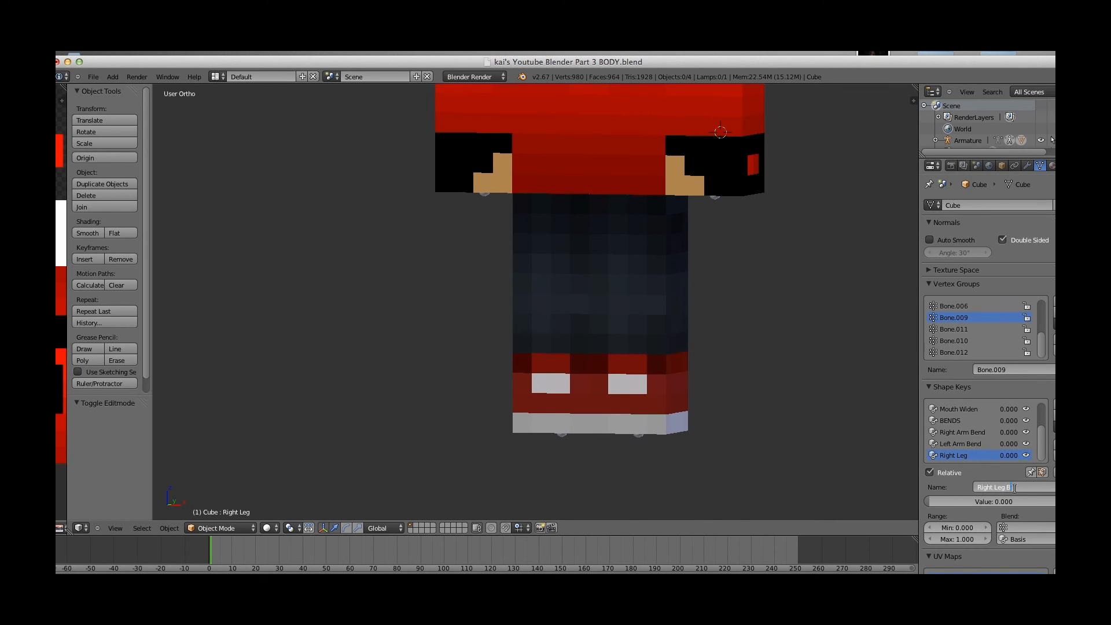
text(Bend)
key(Return)
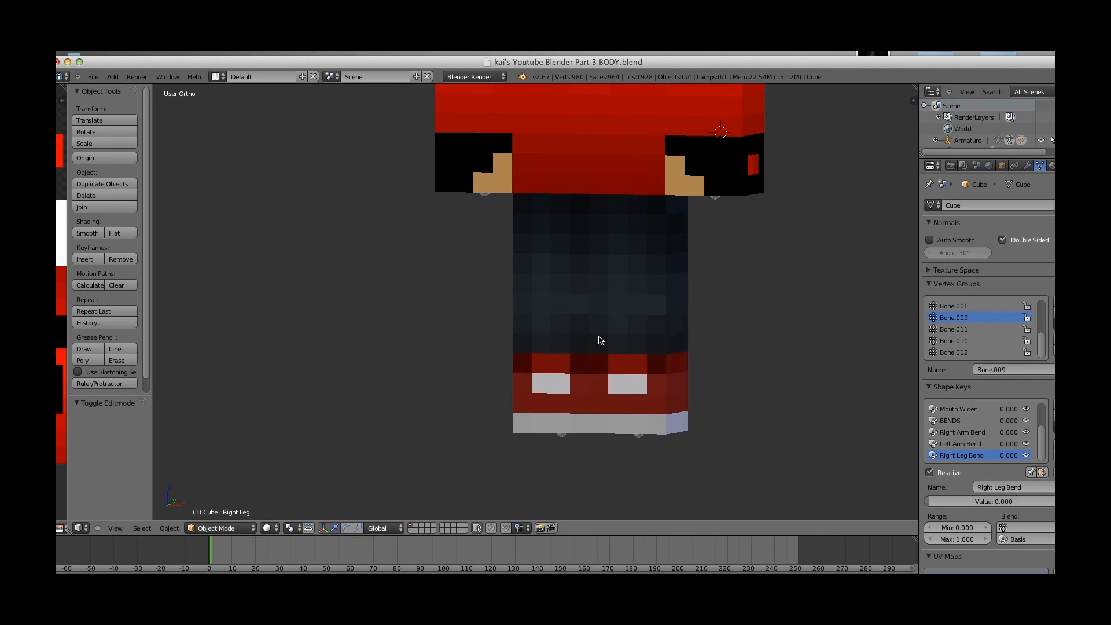
For Right Leg Bend, enter Edit Mode and lower that leg's front knee edge by 0.200 along Z in the side view.
key(Tab)
scroll(661, 344, up, 1)
right_click(628, 310)
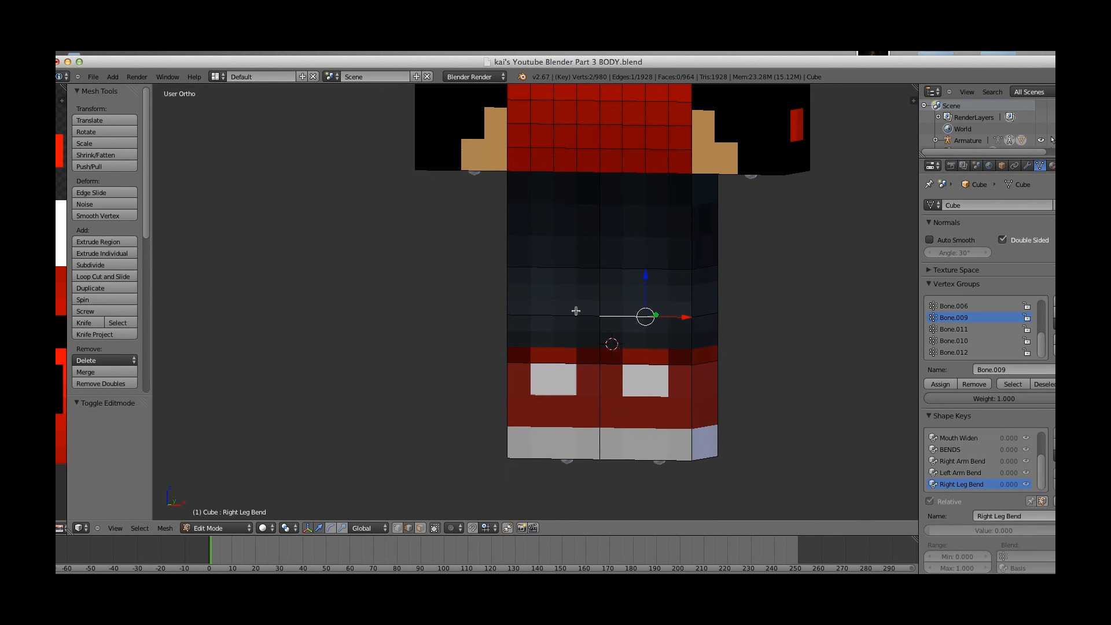
key(KP_3)
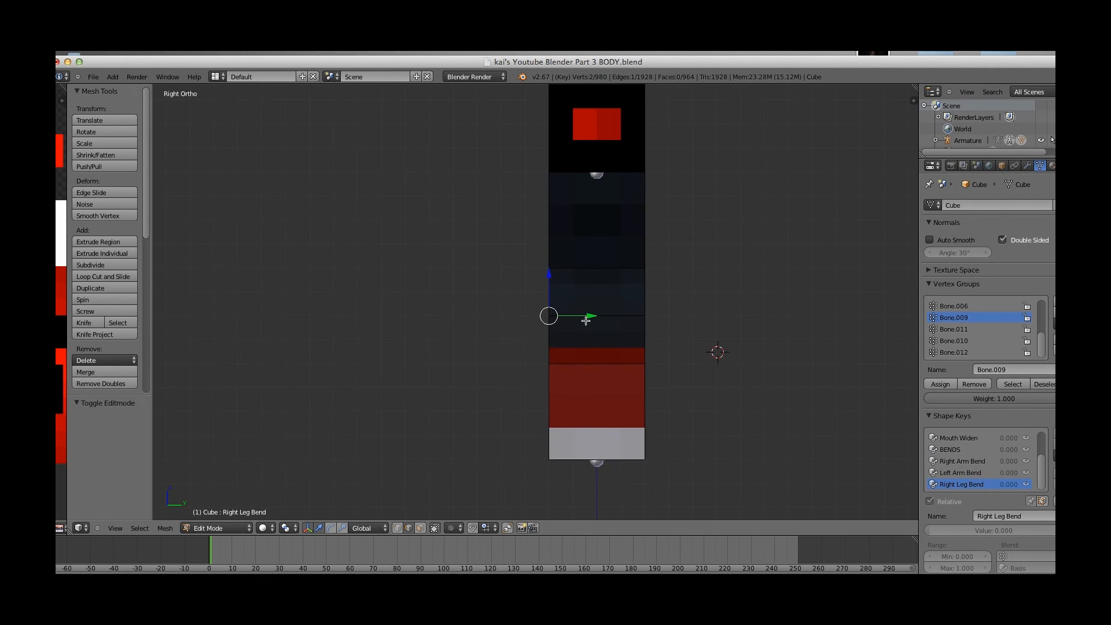
drag(556, 283, 559, 366)
Raise the rear knee edge of the Right Leg Bend leg by 0.200 along Z, and leave Edit Mode.
middle_drag(694, 364, 665, 360)
right_click(627, 350)
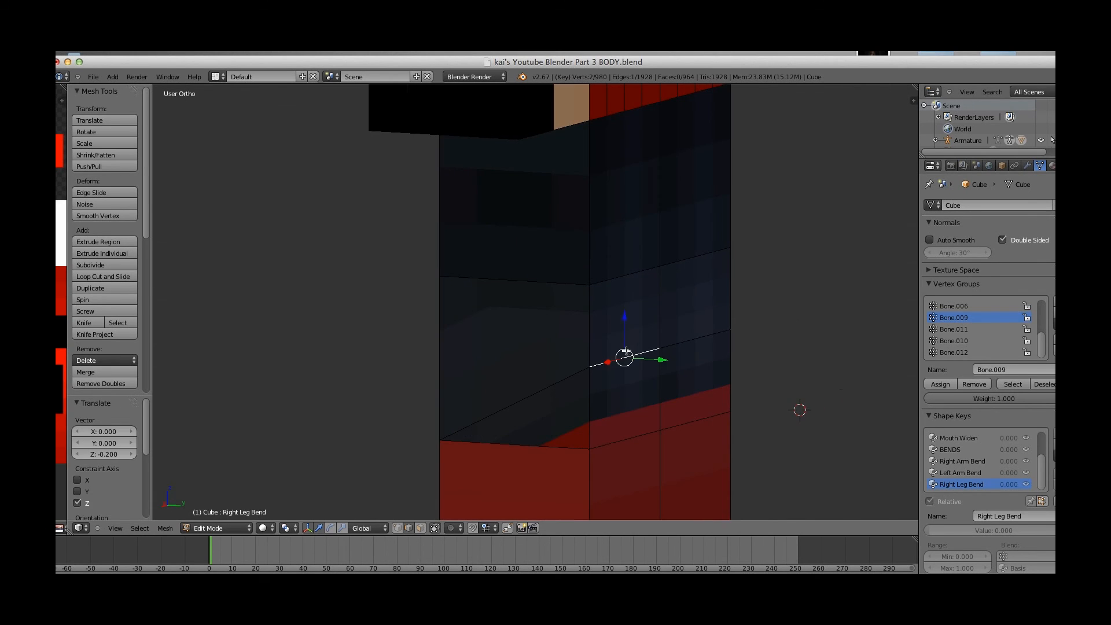
key(KP_1)
key(KP_3)
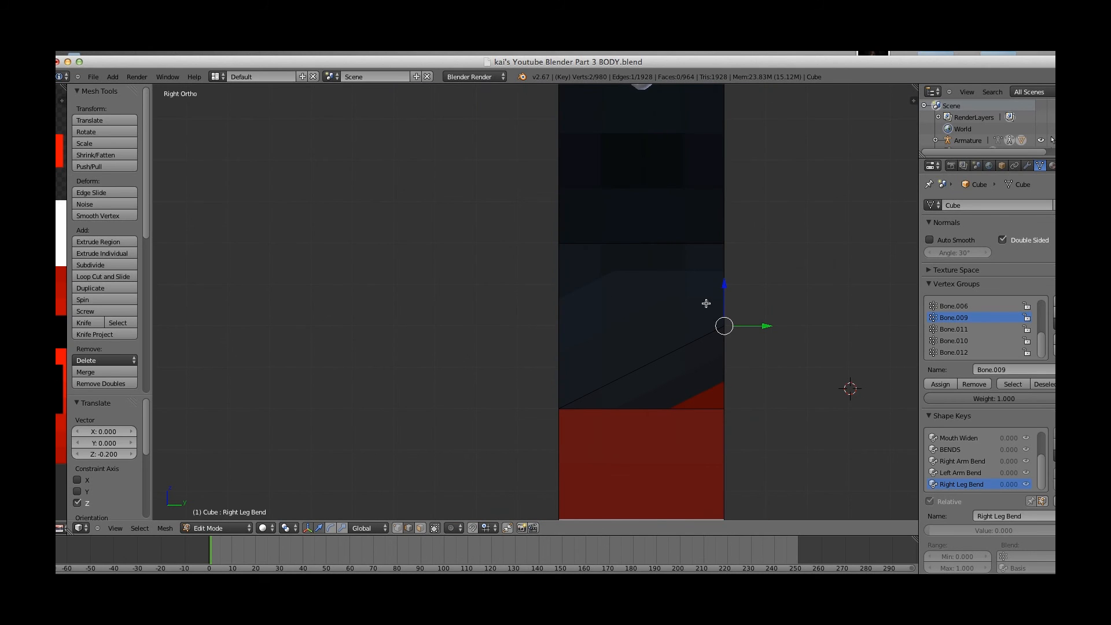
drag(725, 292, 721, 208)
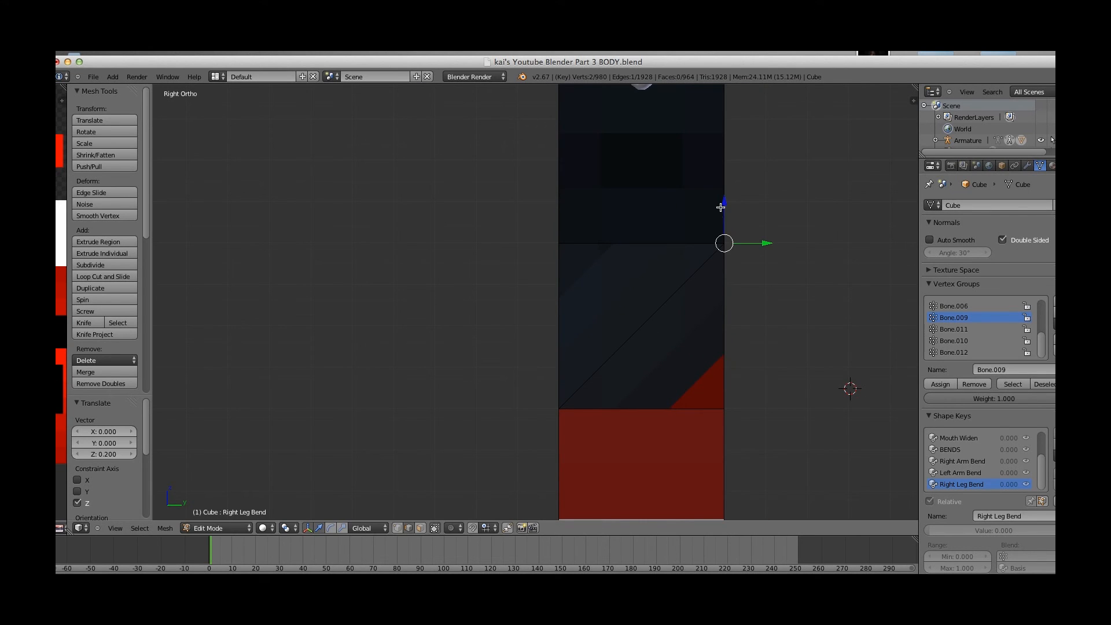
key(Tab)
Rotate the lower leg bone Bone.012 by -91.584° and then 3.196° in the side view to bend the leg backward, undoing the first trial rotation.
scroll(759, 335, down, 2)
right_click(602, 400)
right_click(605, 399)
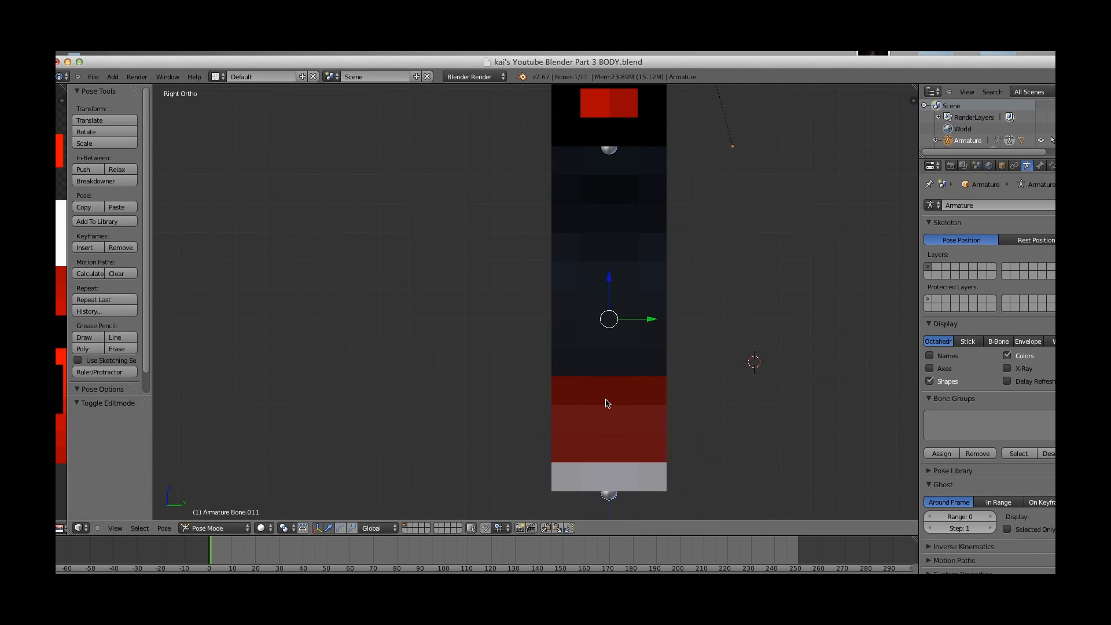
key(r)
click(680, 361)
key(ctrl+z)
key(r)
click(693, 316)
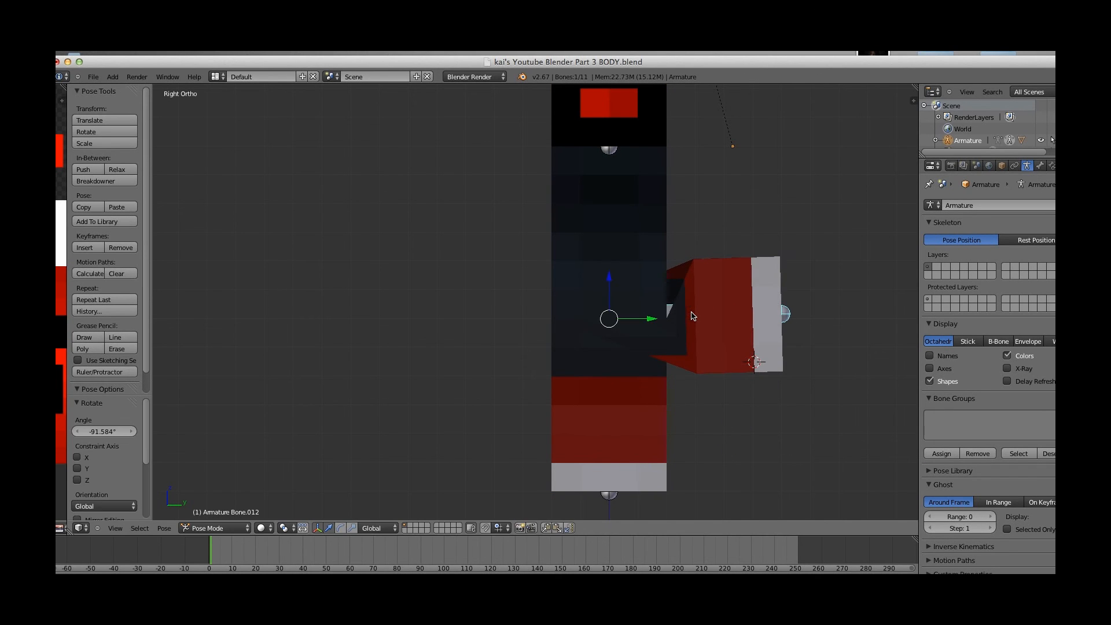
key(r)
click(852, 367)
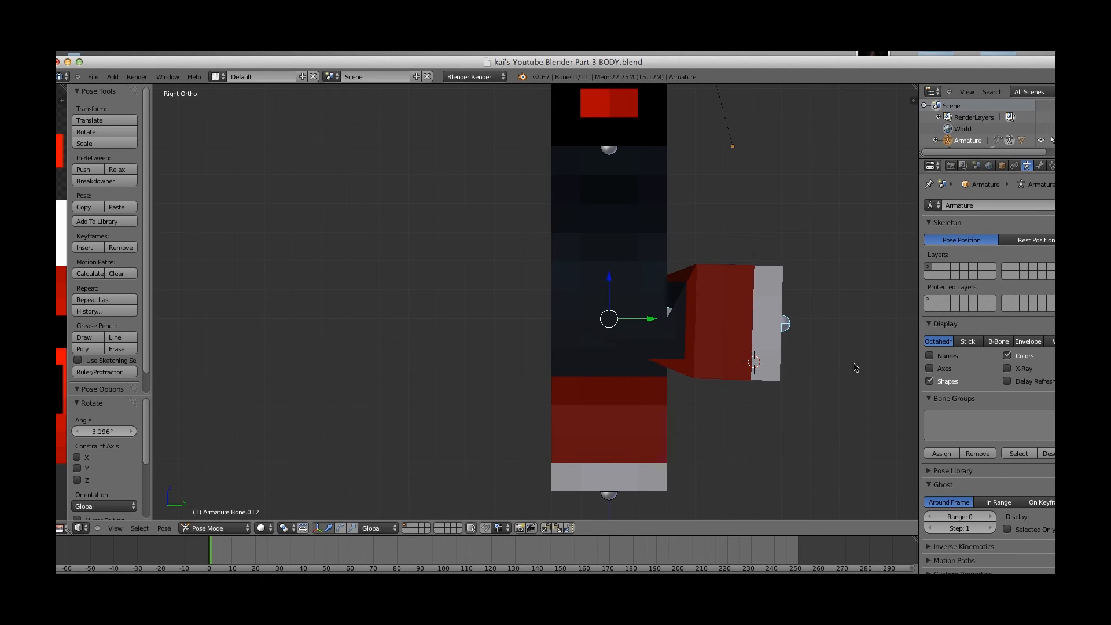
Test Right Leg Bend at 1.000 on the bent leg and return it to 0, undo a trial rotation, and reselect Bone.012.
right_click(687, 298)
drag(942, 502, 1070, 503)
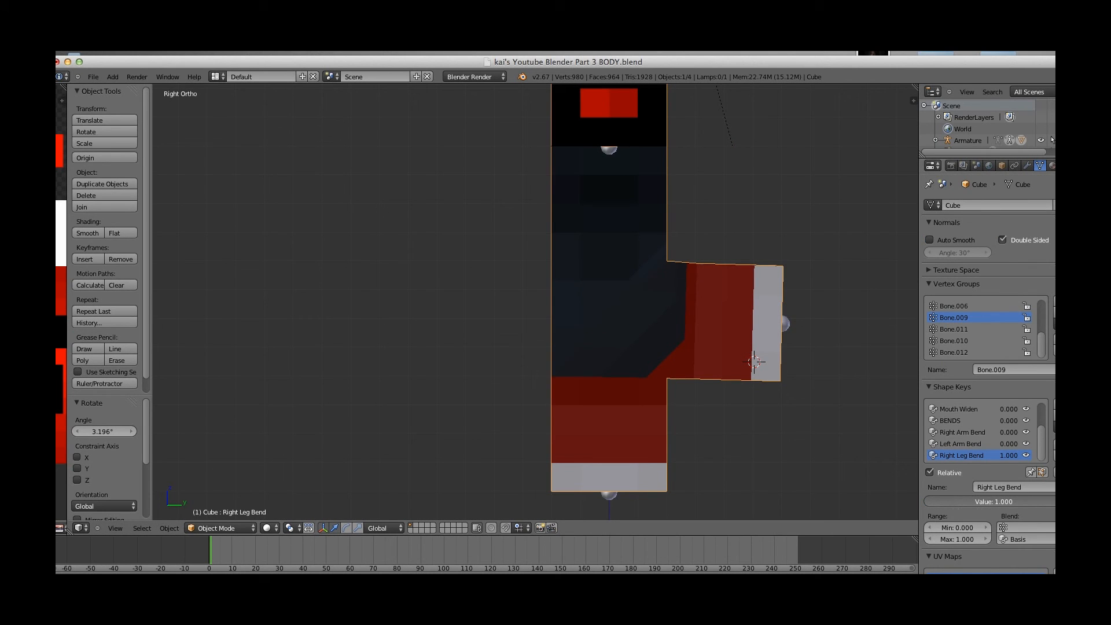
drag(1070, 503, 777, 455)
key(r)
click(760, 354)
key(ctrl+z)
right_click(768, 336)
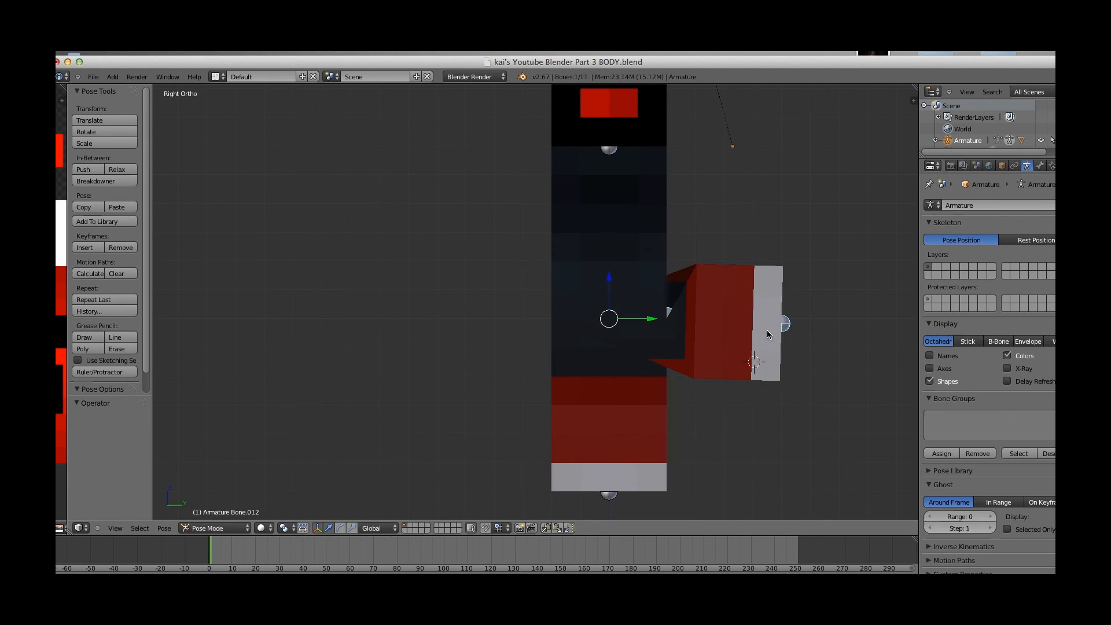
Straighten the bent leg by rotating Bone.012 by 90° and then by -2.019° in the side view.
key(r)
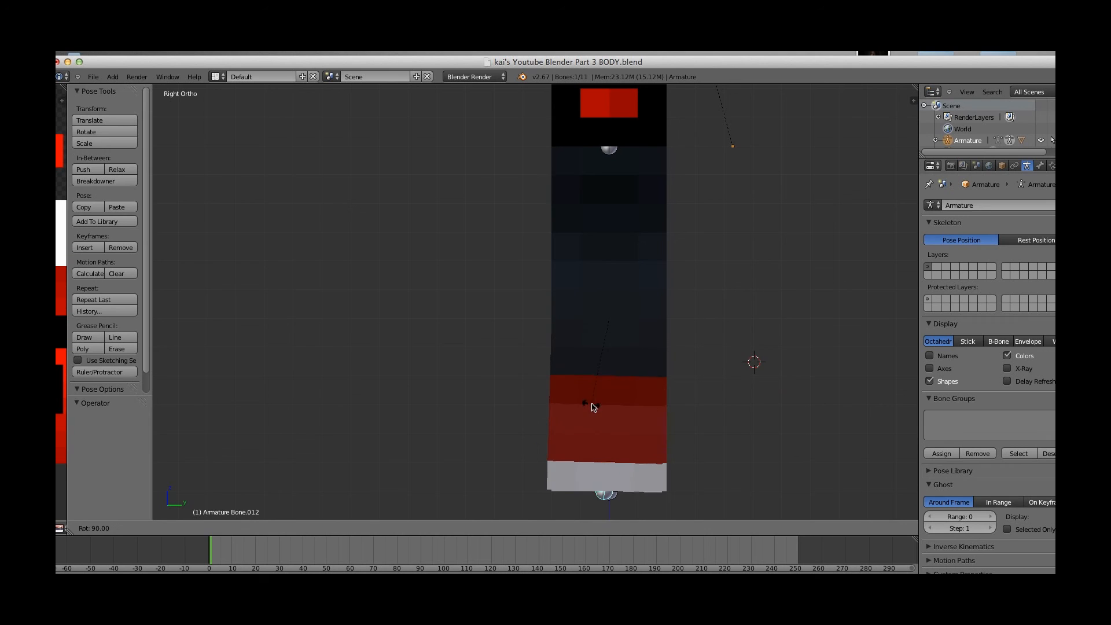
click(594, 407)
middle_drag(603, 409, 673, 406)
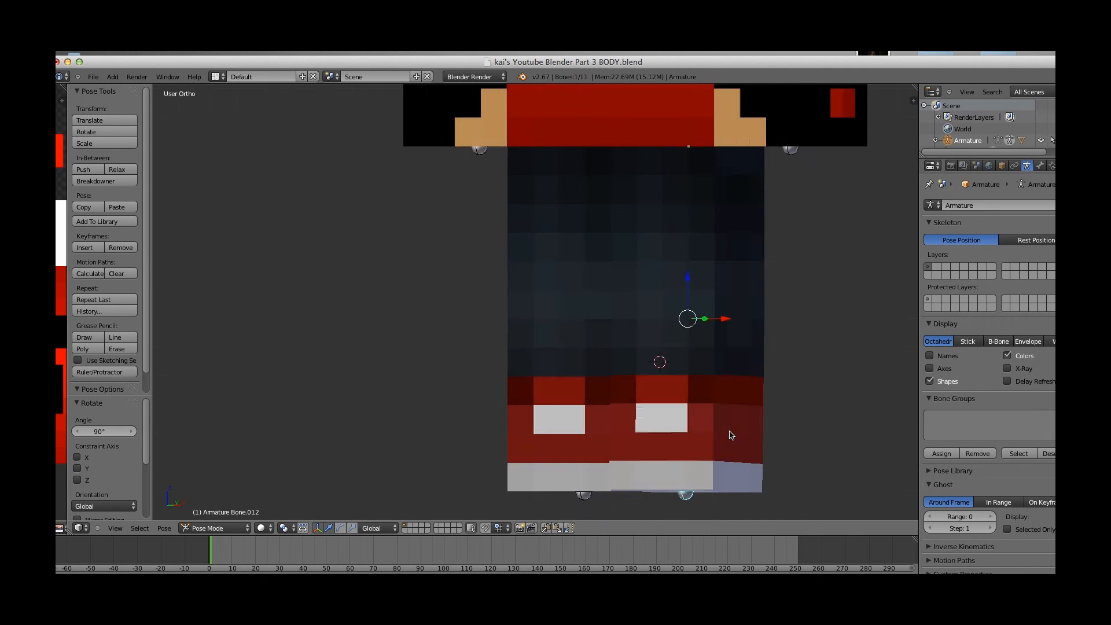
key(KP_3)
key(r)
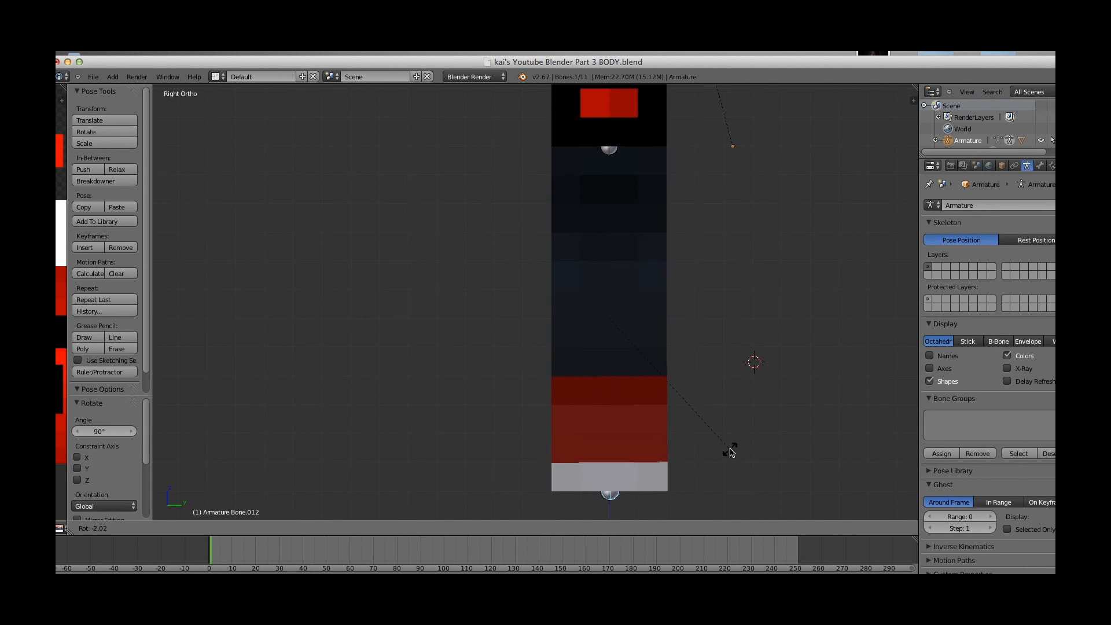
click(730, 450)
Select the character mesh and add a shape key named Left Leg Bend.
middle_drag(695, 452, 730, 435)
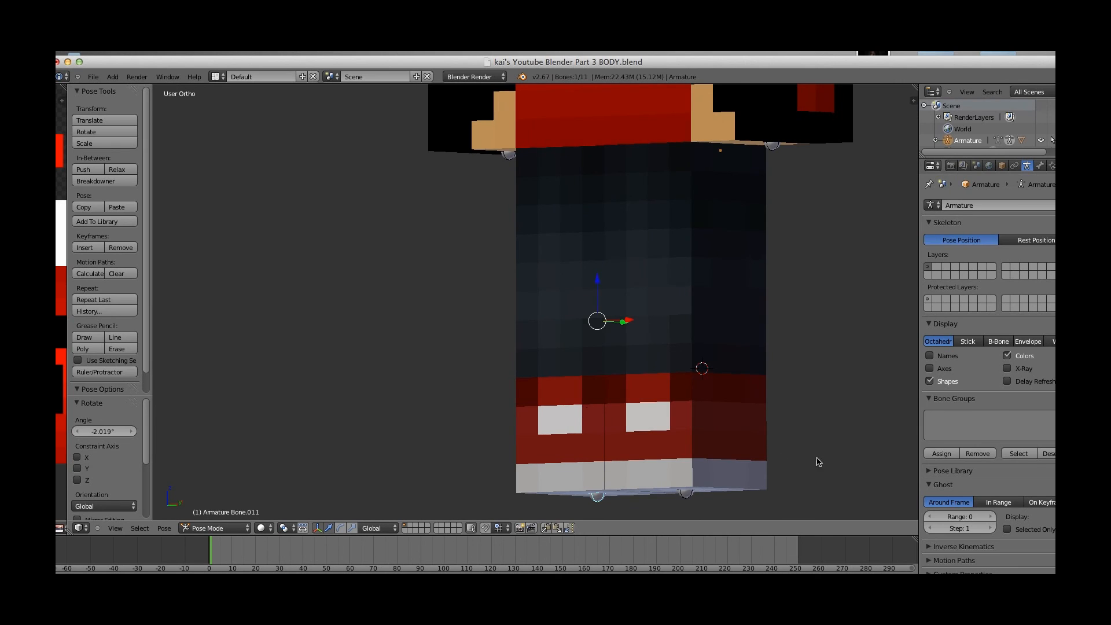
right_click(521, 392)
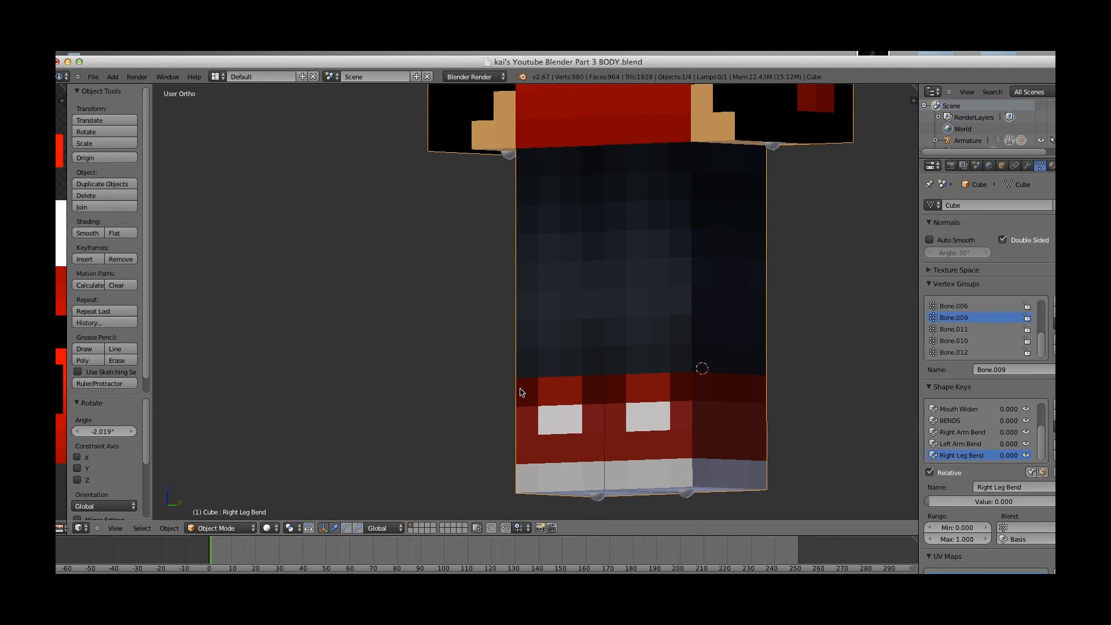
click(1055, 406)
click(1019, 487)
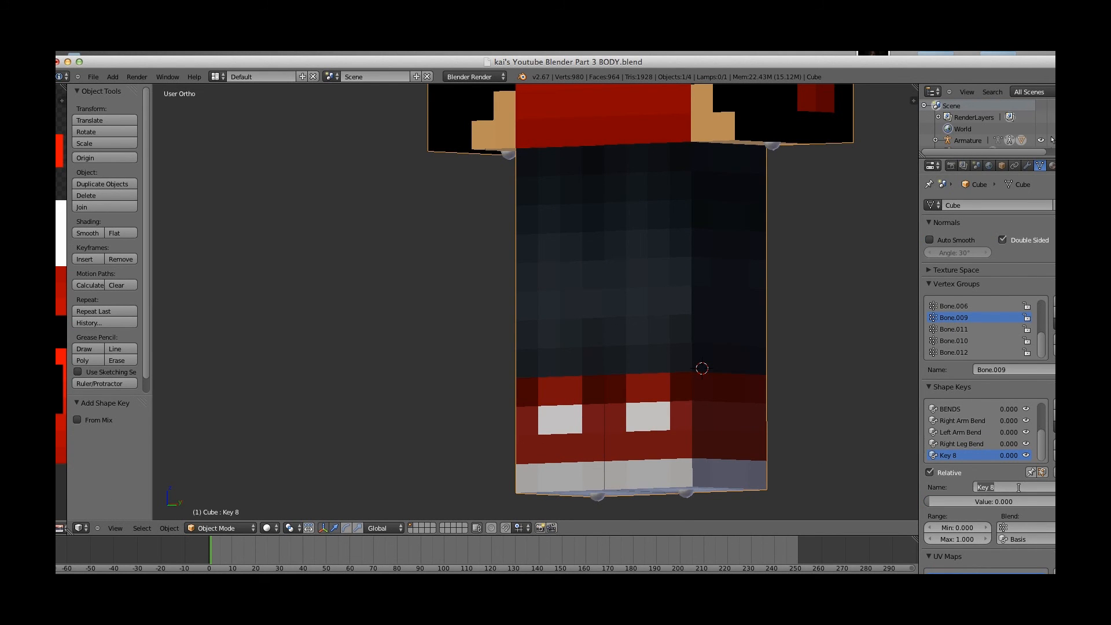
text(Left LEg Bend)
key(Return)
click(996, 486)
click(995, 485)
key(Return)
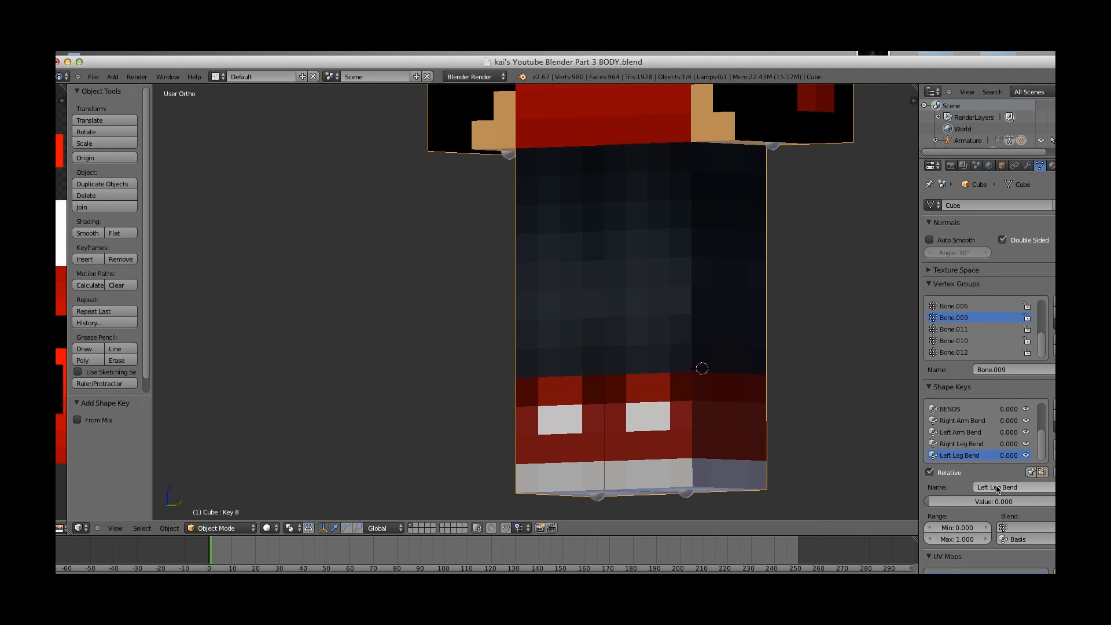
For Left Leg Bend, enter Edit Mode and lower the other leg's front knee edge by 0.200 along Z in wireframe side view.
key(Tab)
scroll(528, 276, up, 1)
right_click(572, 319)
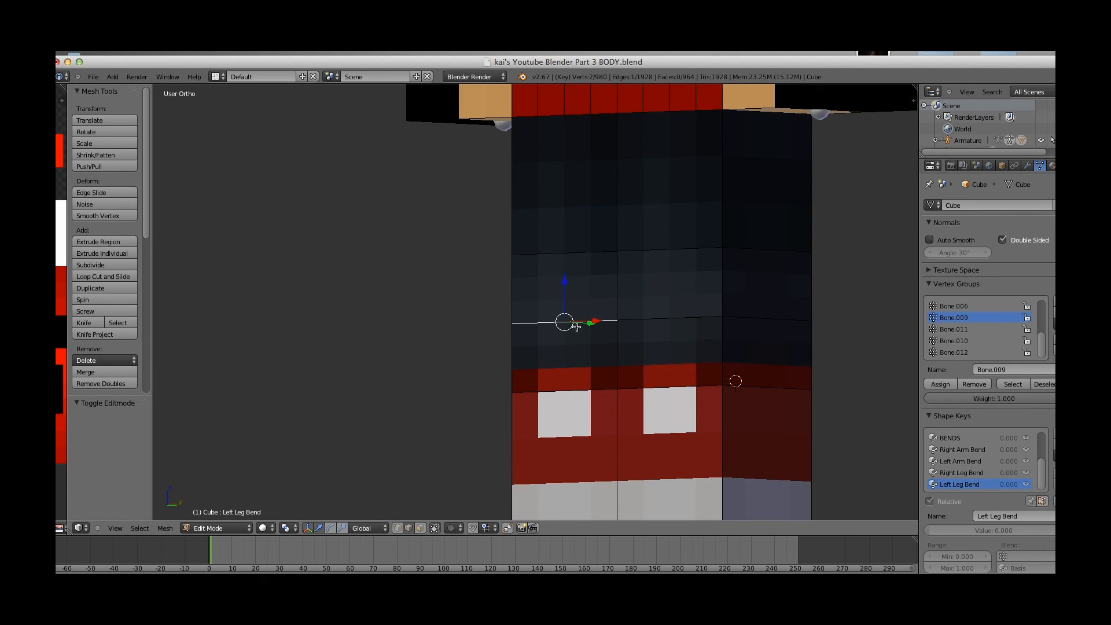
key(KP_3)
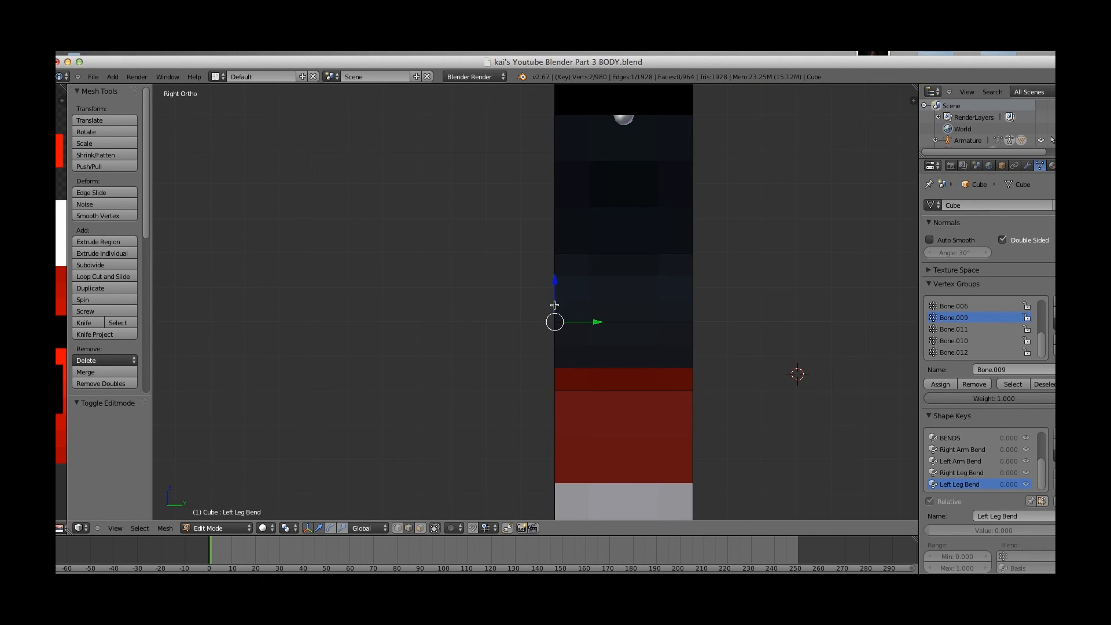
key(z)
ctrl+drag(556, 291, 559, 353)
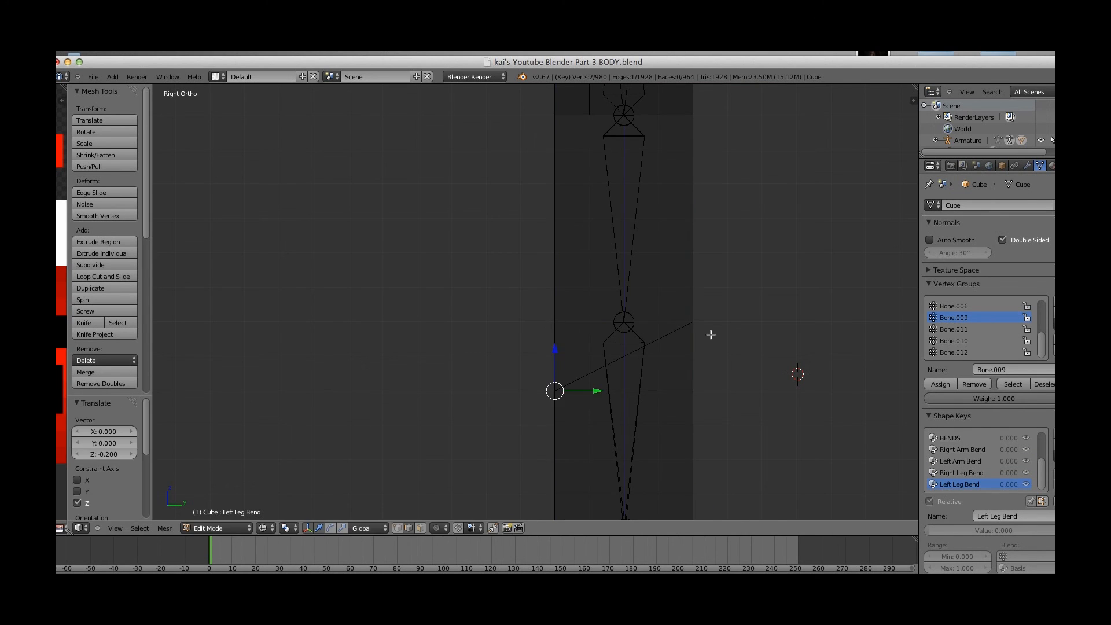
Raise the rear knee edge of the Left Leg Bend leg along Z, leave Edit Mode, and restore solid shading.
middle_drag(711, 335, 685, 374)
key(z)
right_click(683, 339)
key(KP_1)
key(KP_3)
key(z)
key(Tab)
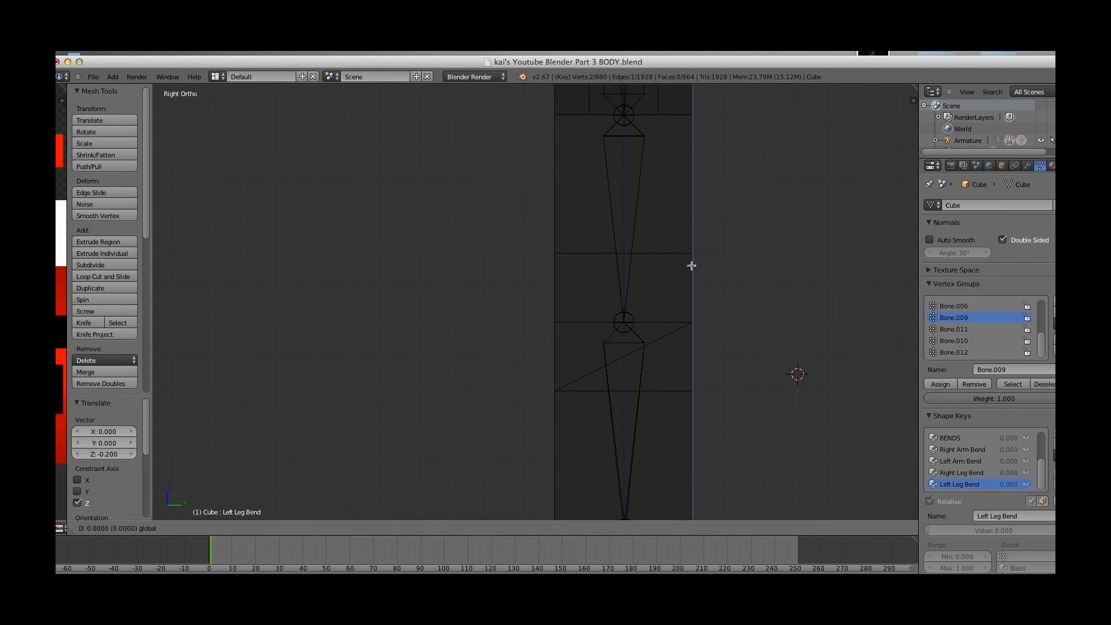
key(z)
Deselect everything and show the whole character in the front view.
scroll(697, 319, down, 3)
middle_drag(687, 322, 777, 338)
right_click(560, 354)
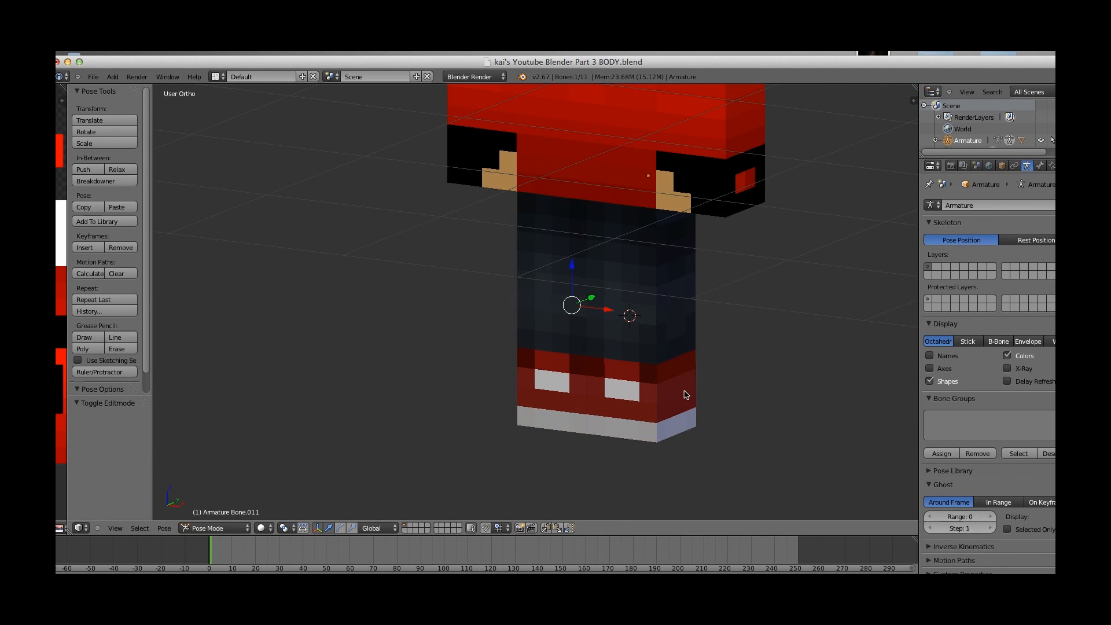
right_click(684, 371)
scroll(709, 399, down, 3)
scroll(684, 384, up, 1)
shift+middle_drag(684, 384, 678, 451)
scroll(676, 446, down, 3)
key(a)
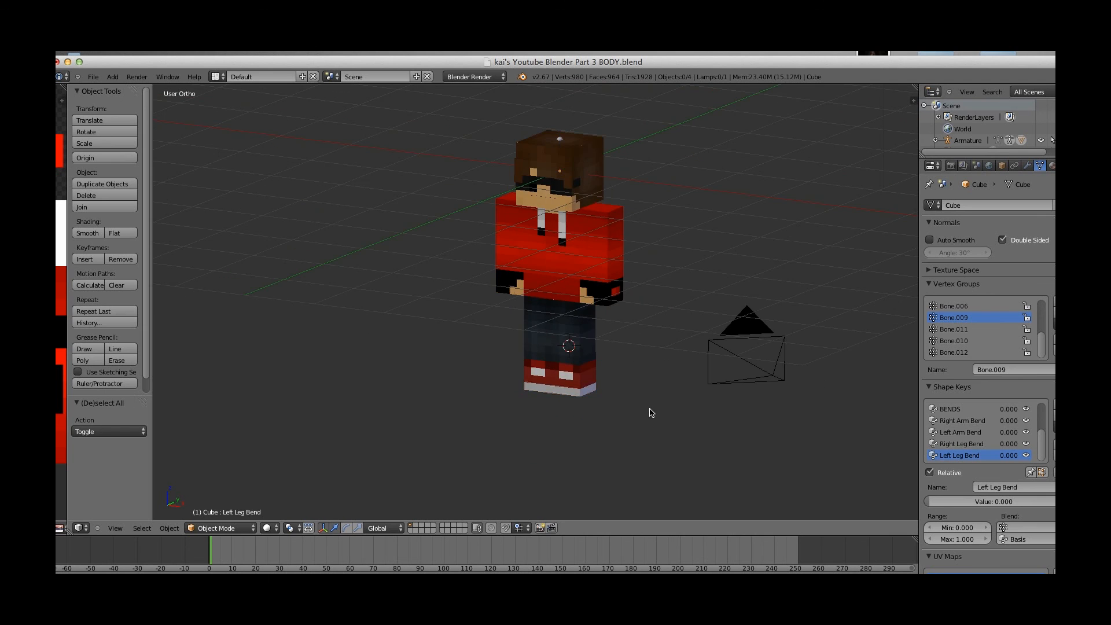
key(KP_1)
key(shift+a)
mouse_move(651, 413)
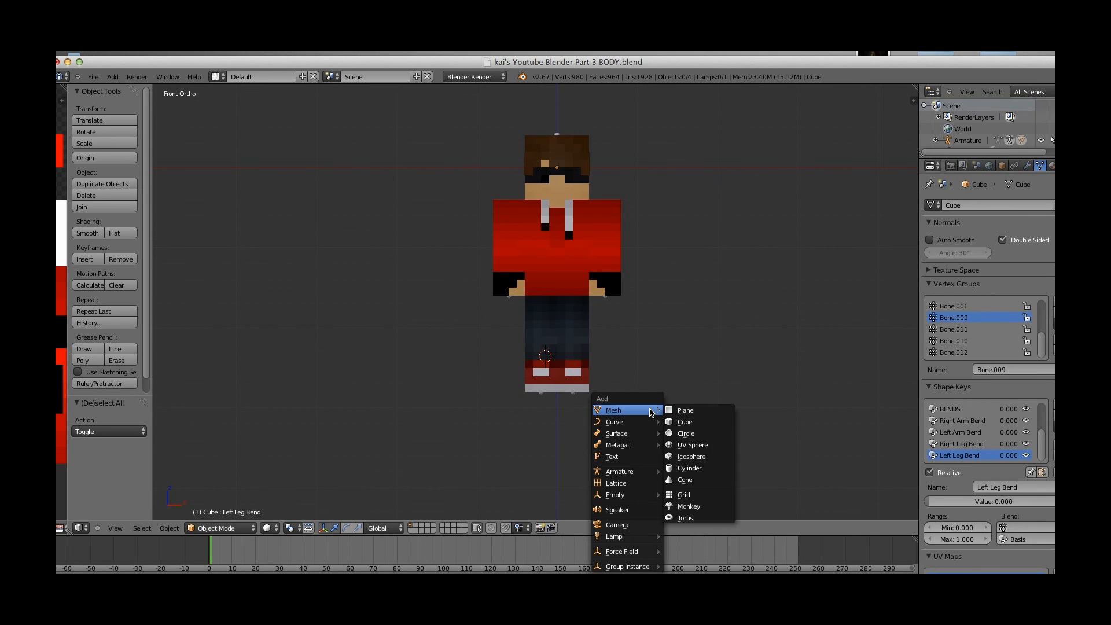
click(685, 422)
key(ctrl+z)
Add a plane, lower it by 0.426 along Z to the character's feet, and shift it by 0.166 along X.
key(shift+a)
mouse_move(601, 404)
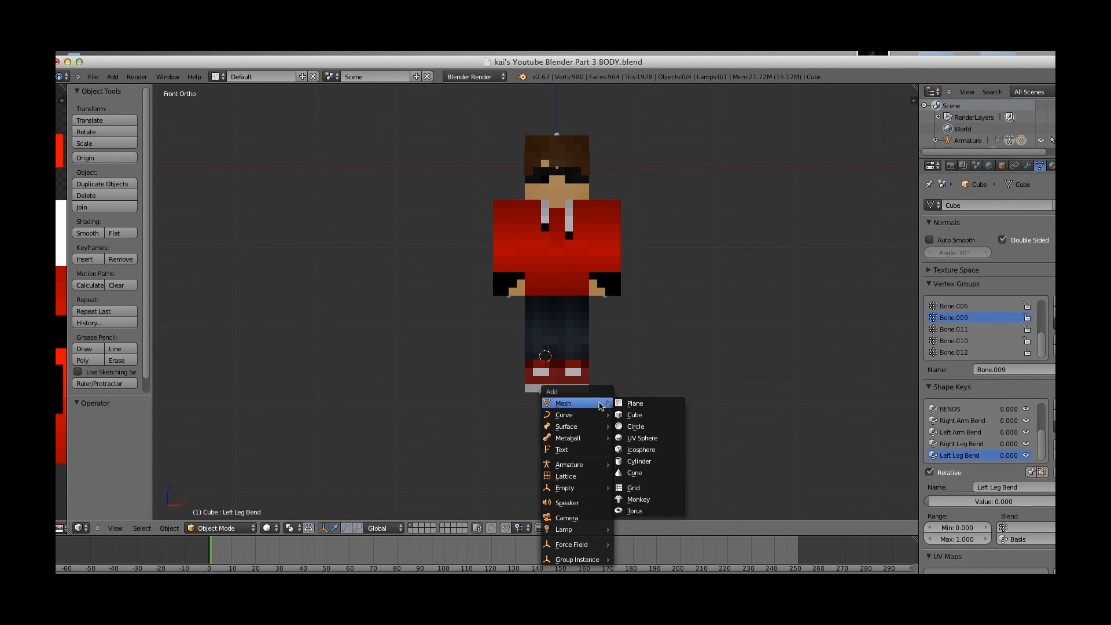
click(635, 405)
scroll(663, 408, down, 2)
drag(554, 299, 548, 321)
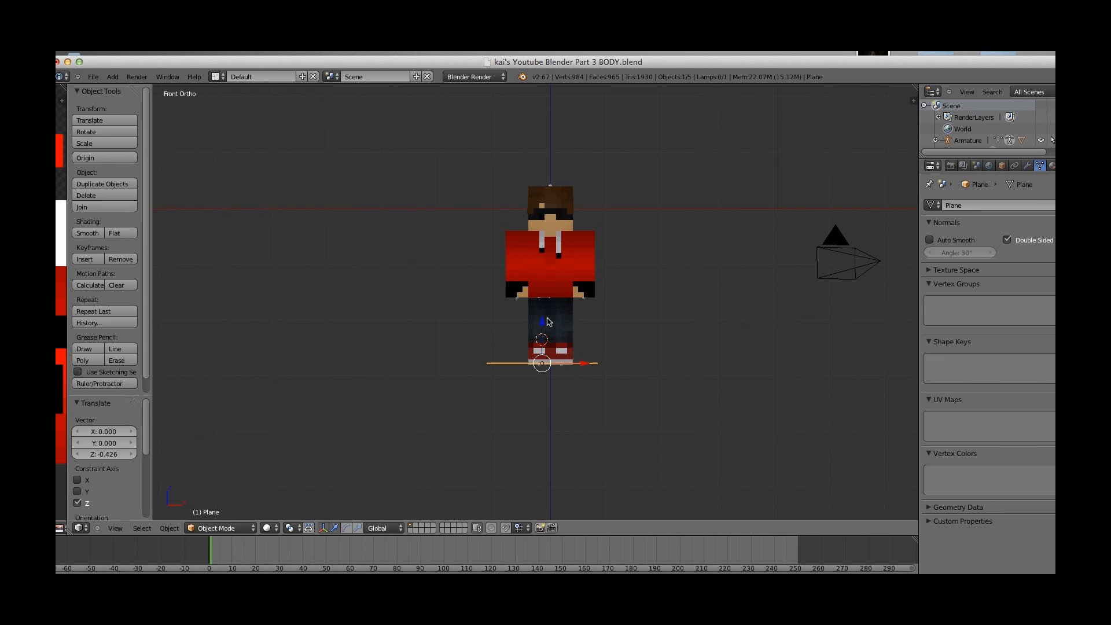
scroll(547, 322, up, 2)
shift+middle_drag(575, 375, 578, 334)
drag(581, 349, 599, 349)
Scale the plane up into a large ground in two passes, the second by a factor of 2.148.
scroll(596, 347, down, 3)
key(s)
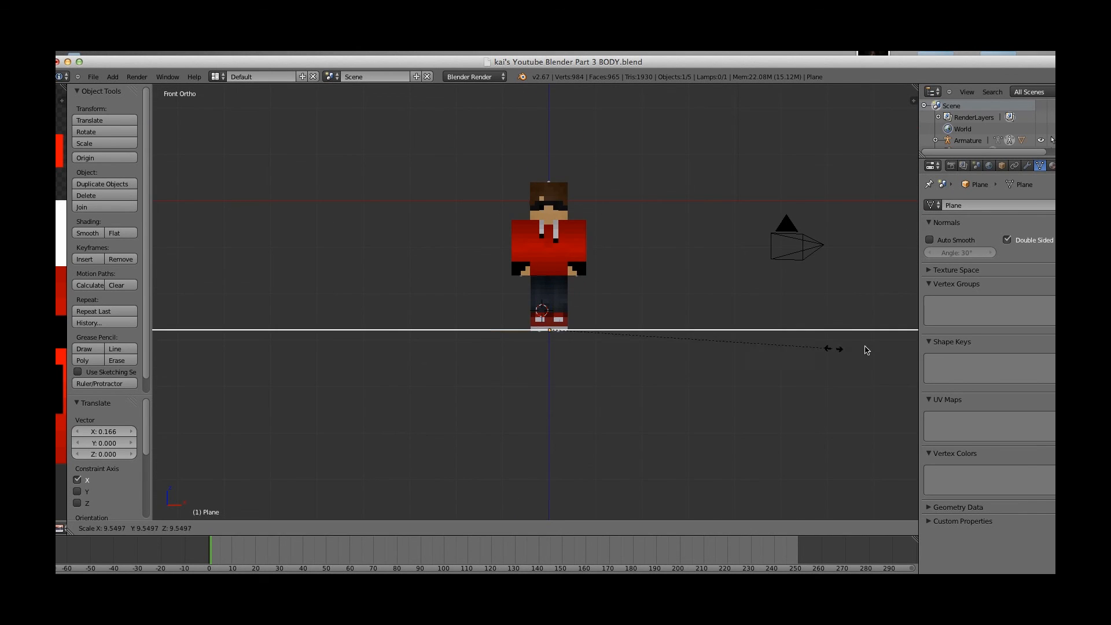
click(895, 346)
scroll(615, 356, down, 3)
key(s)
click(691, 363)
Rotate the ground plane by -38.942° in the top view.
middle_drag(691, 365, 664, 417)
key(KP_7)
scroll(483, 402, down, 4)
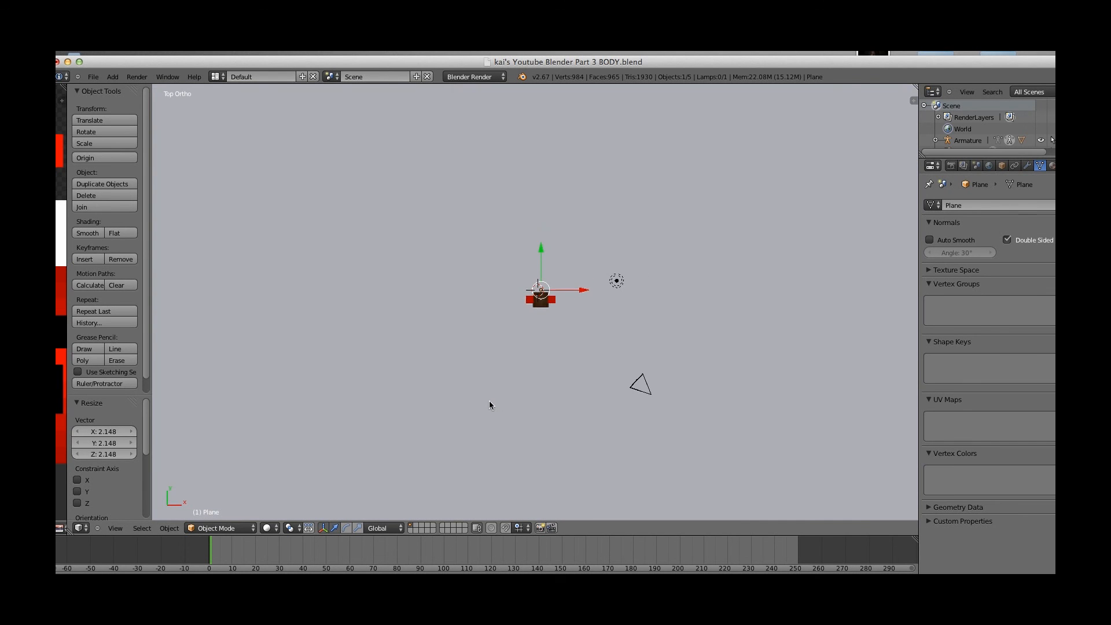
scroll(534, 423, down, 2)
key(r)
click(695, 419)
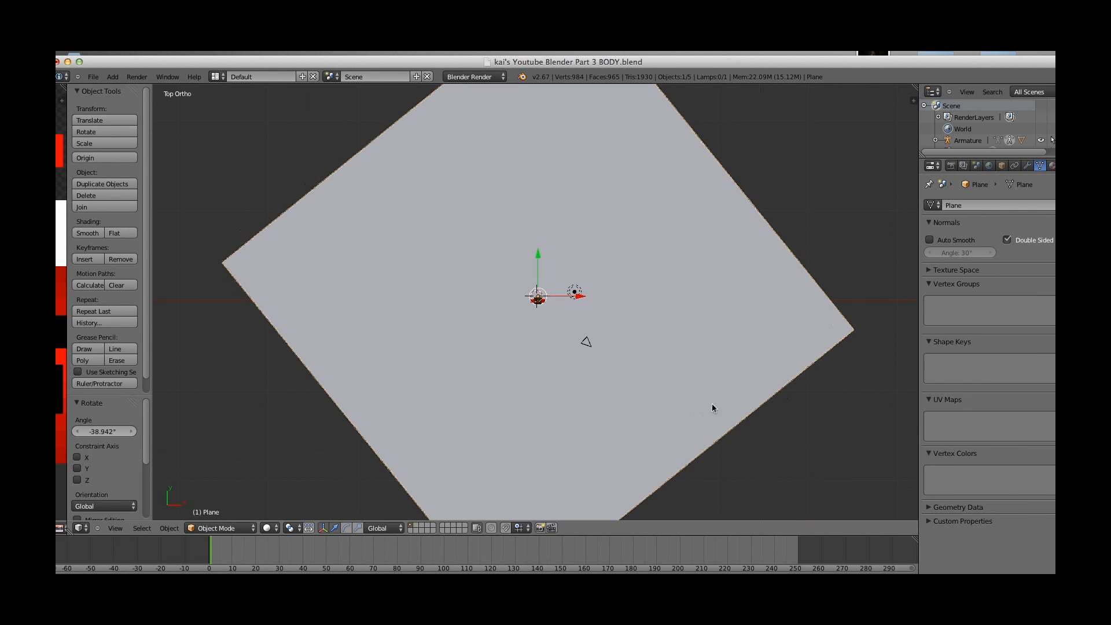
Duplicate the ground plane, rotate the copy 90° upright in the right view, and move it 25 along Y and 26 along Z.
key(KP_3)
key(shift+d)
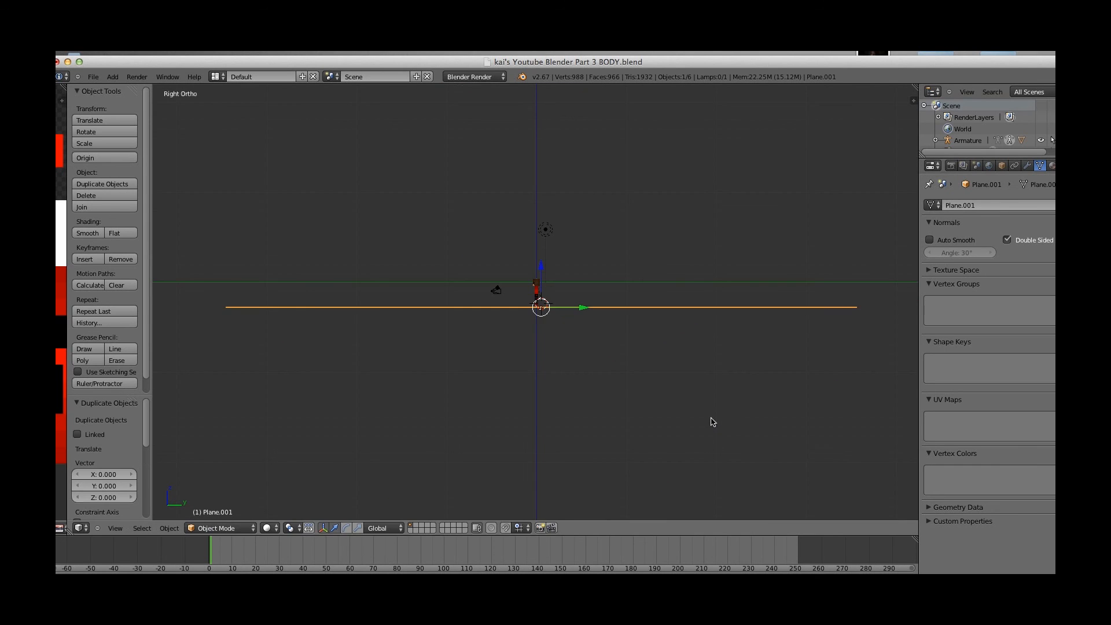
key(r)
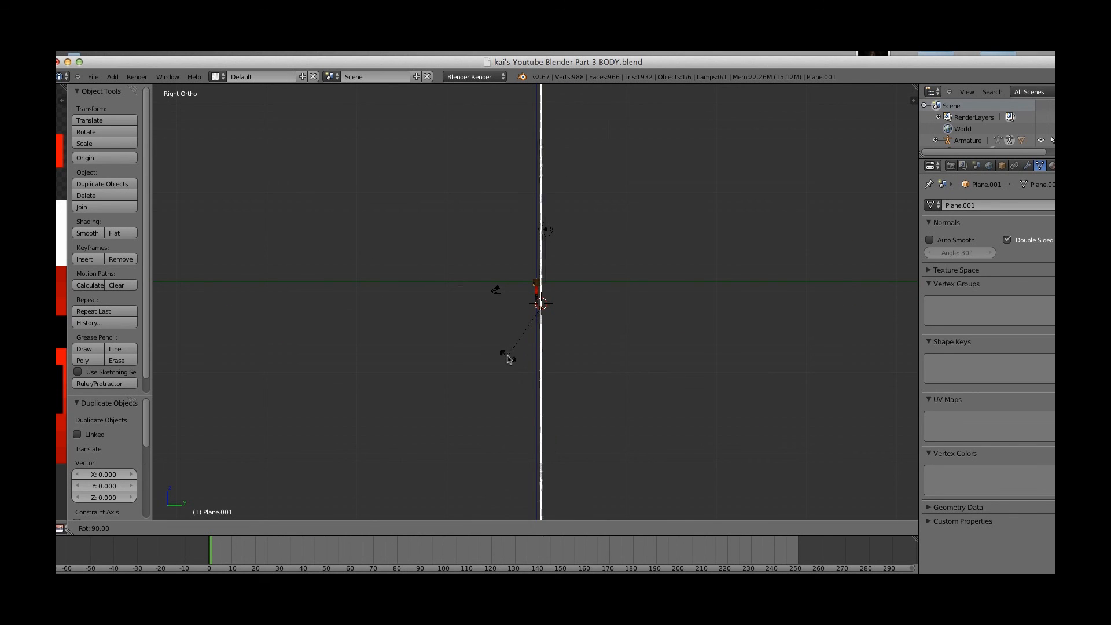
click(512, 362)
key(g)
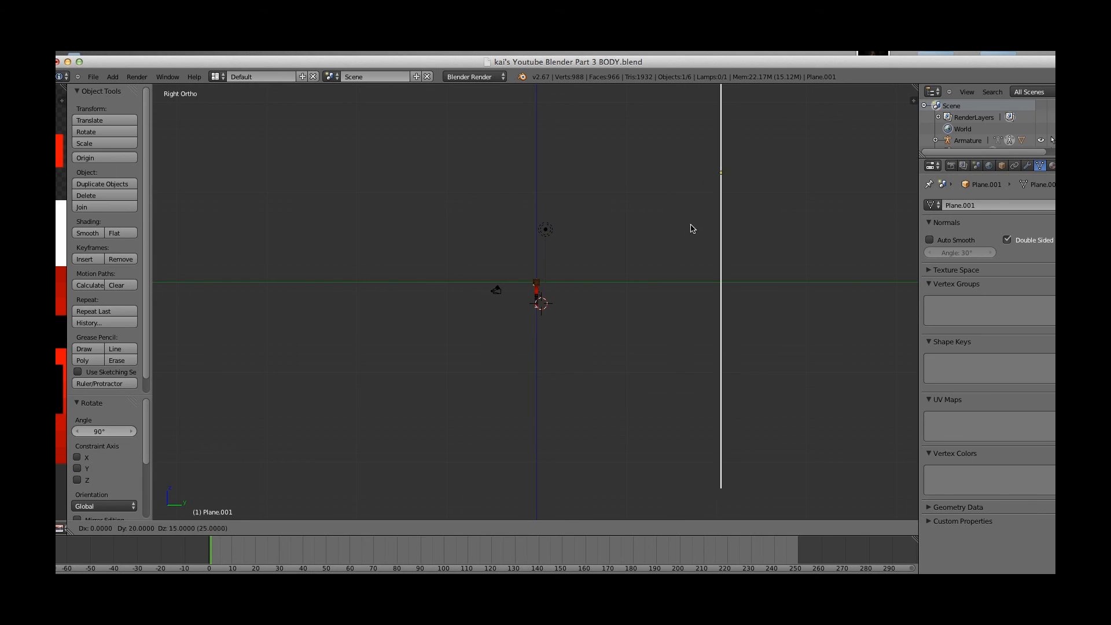
click(736, 131)
In the top view, rotate the upright plane parallel to the ground's upper-left edge and move it about -13 along X and -9 along Y.
key(KP_7)
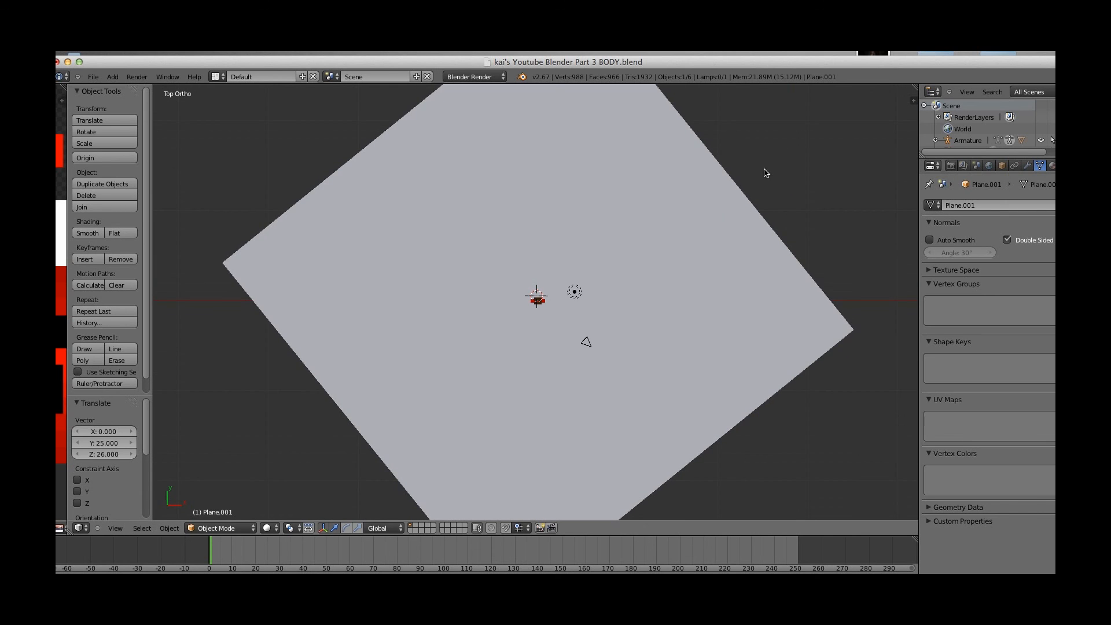
shift+middle_drag(623, 318, 635, 454)
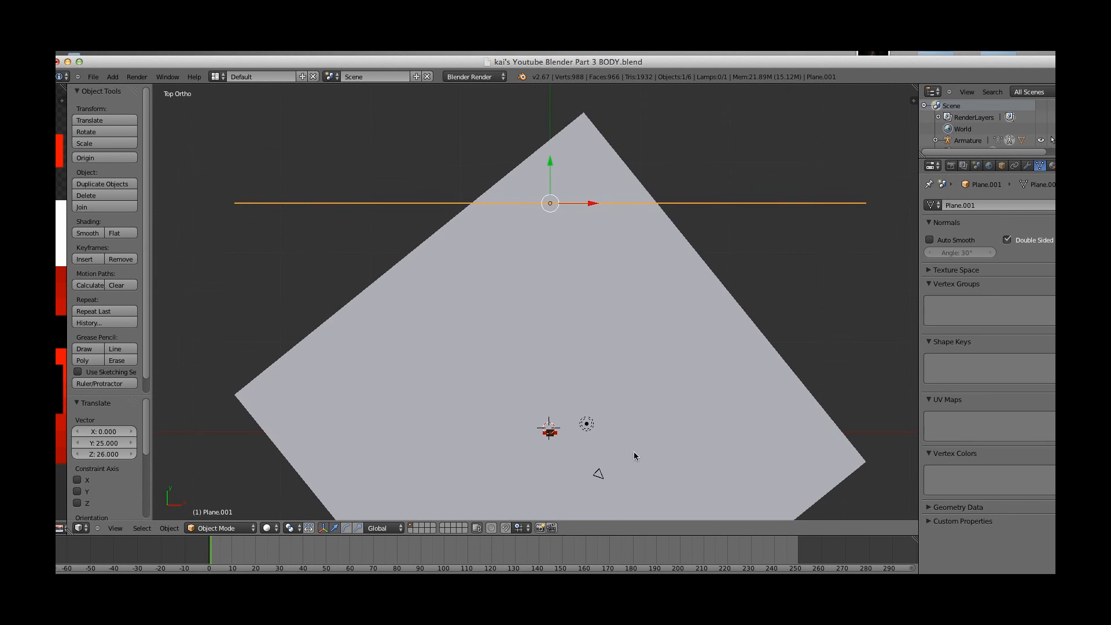
click(716, 218)
key(ctrl+g)
key(ctrl+z)
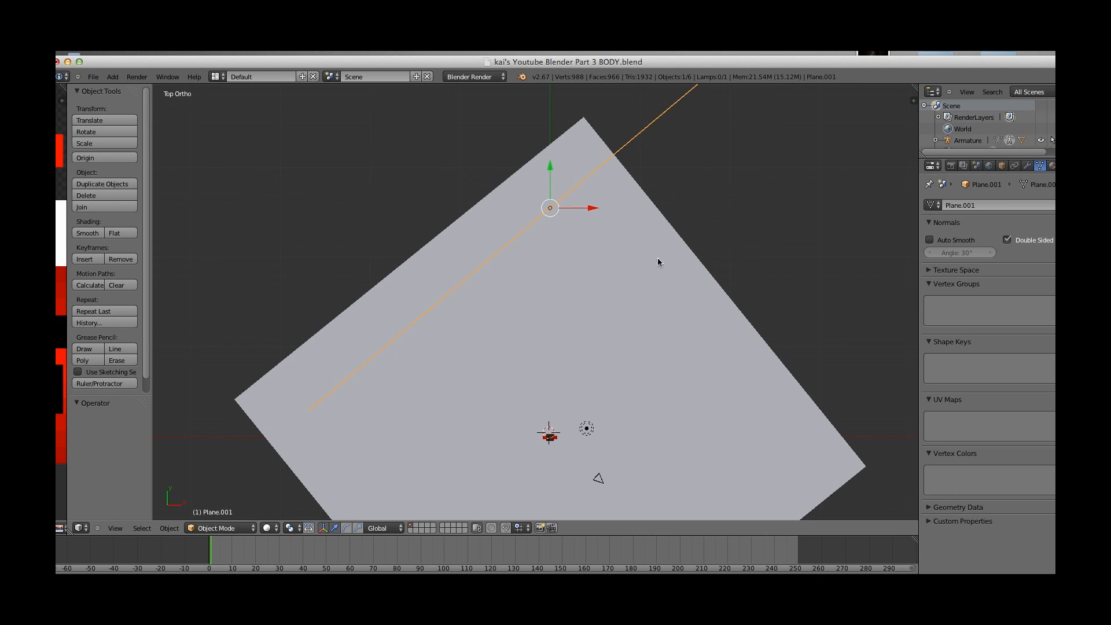
key(g)
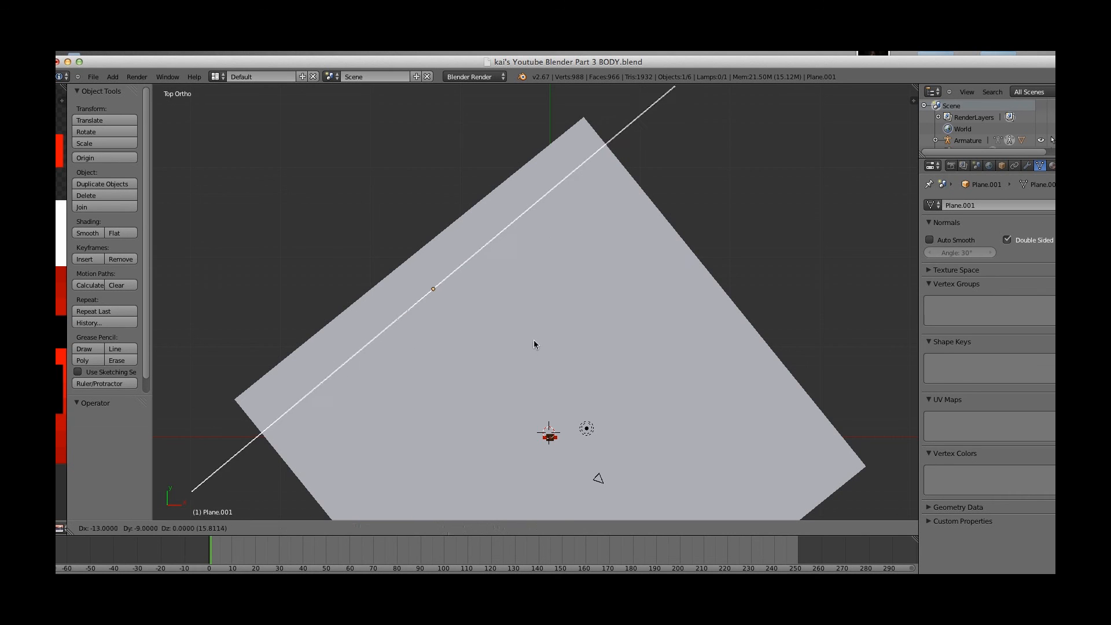
click(533, 337)
Deselect everything, switch to wireframe shading, and select the upright backdrop plane.
middle_drag(532, 338, 483, 278)
key(a)
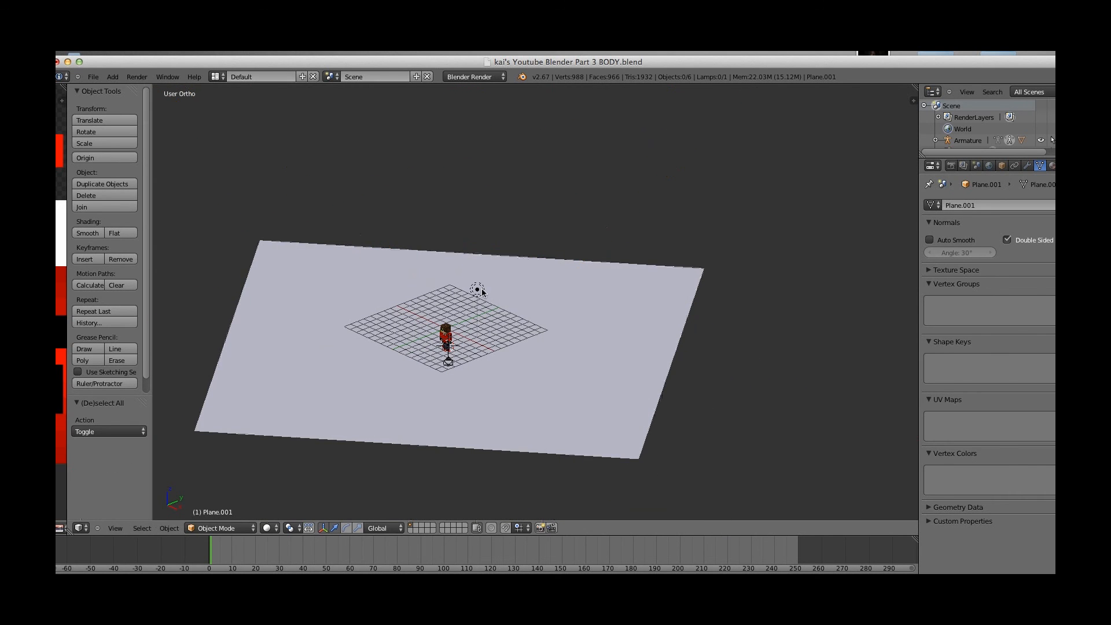
right_click(477, 288)
key(z)
scroll(512, 260, down, 3)
right_click(639, 215)
scroll(638, 214, down, 1)
mouse_move(637, 214)
middle_down()
mouse_move(635, 164)
mouse_move(627, 218)
middle_up()
Rotate the backdrop plane so its edges are square to the ground, and move it by X -0.449, Y -0.297, Z -5.068.
key(KP_1)
key(KP_3)
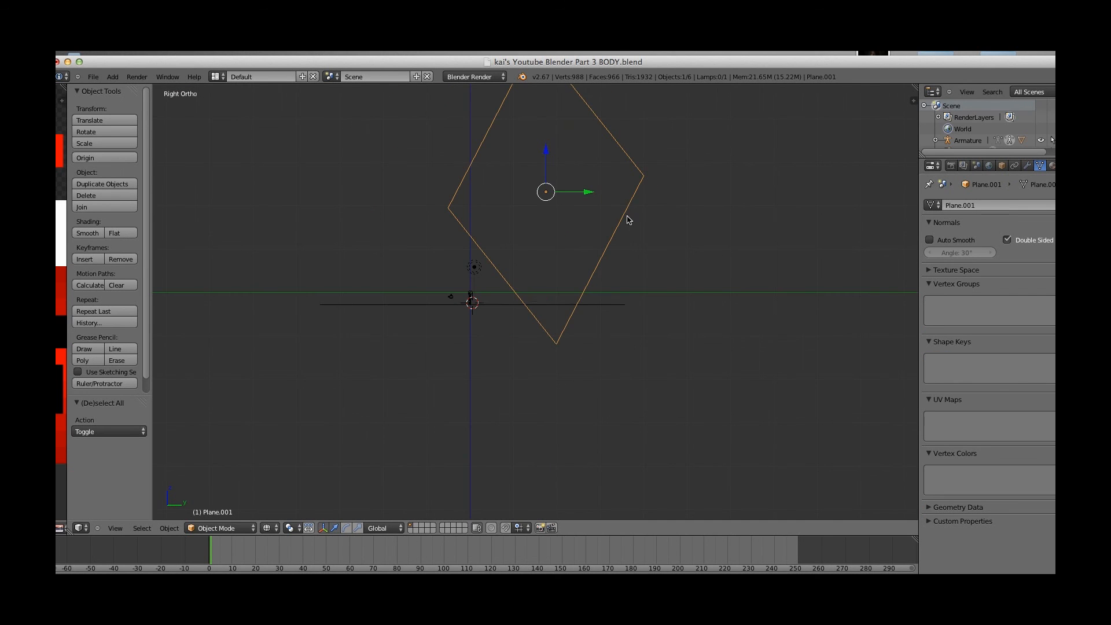
middle_drag(635, 236, 770, 230)
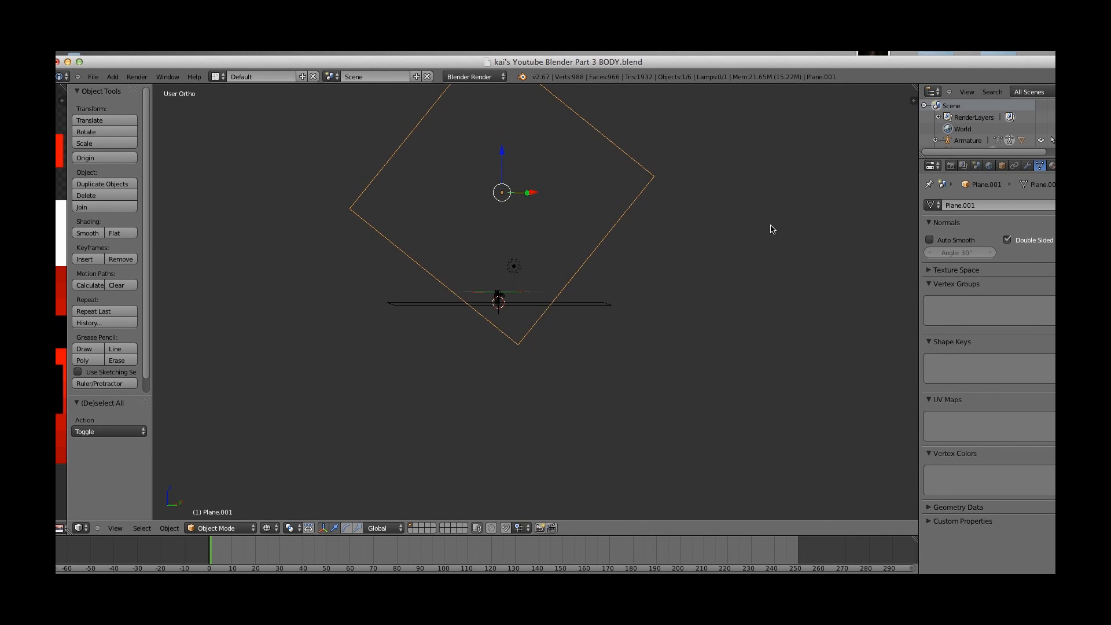
key(r)
click(635, 108)
key(g)
click(629, 141)
Render a still image of the character from the solid-shaded camera view and return to the 3D view.
key(KP_0)
key(z)
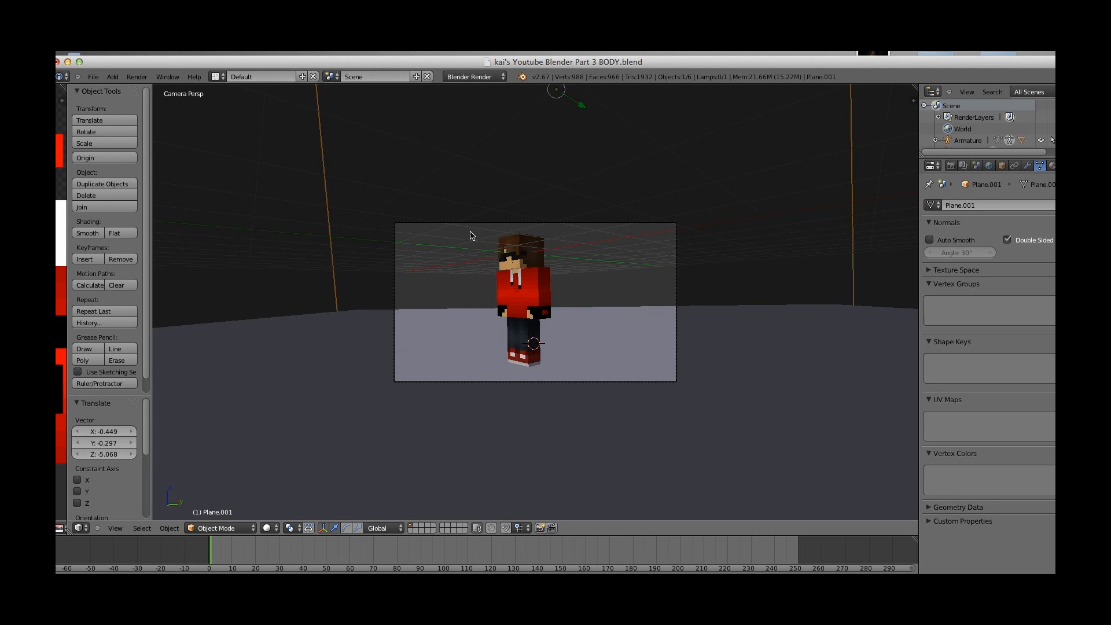
click(137, 76)
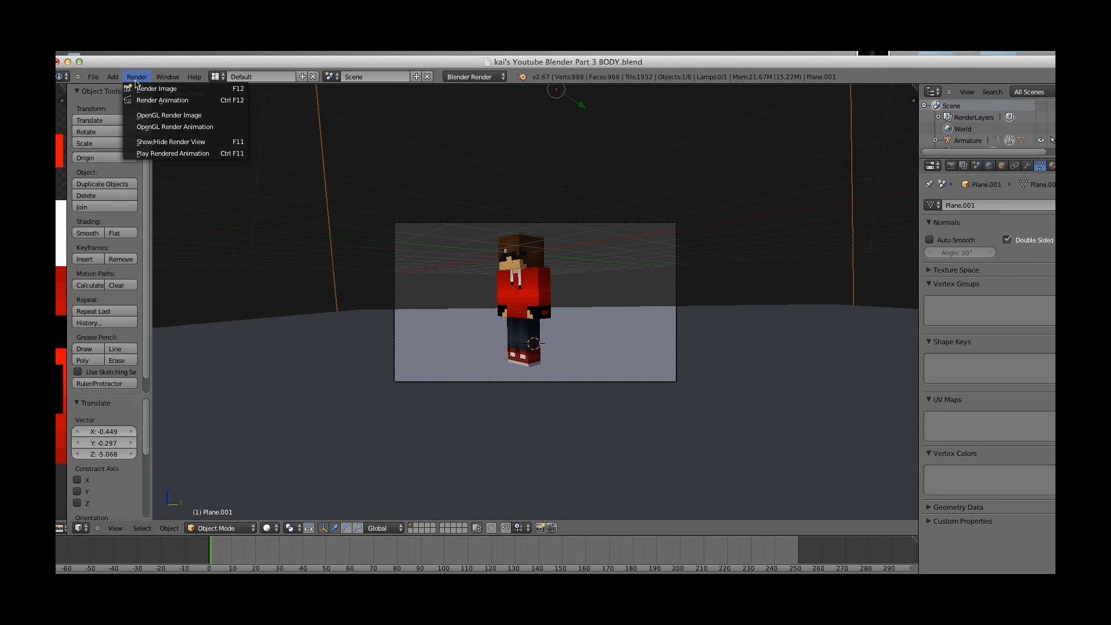
click(156, 86)
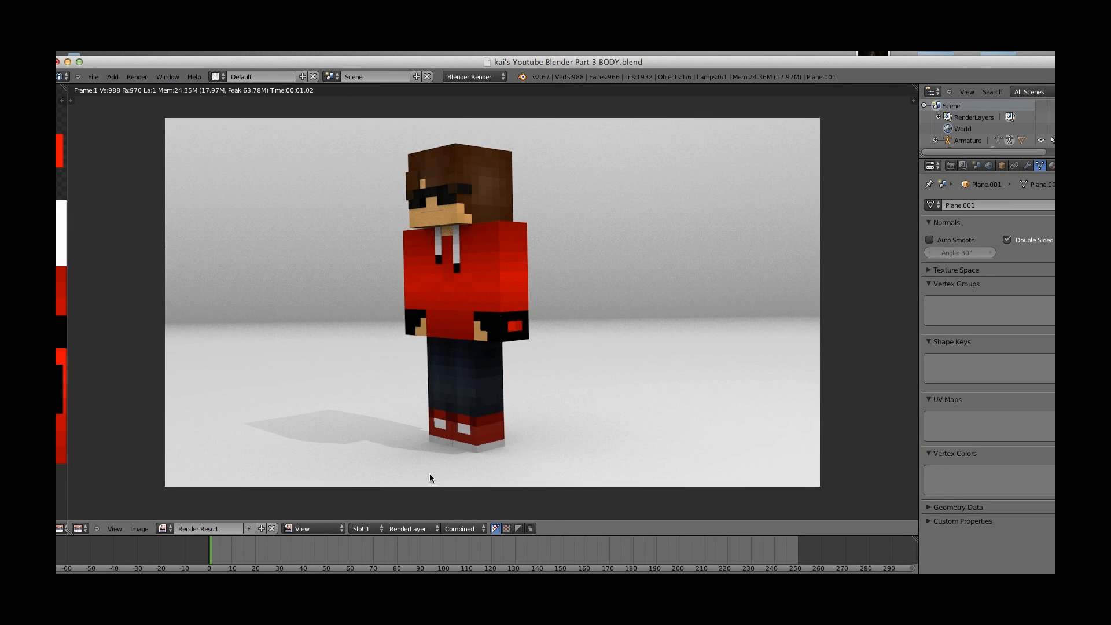
click(82, 528)
click(97, 516)
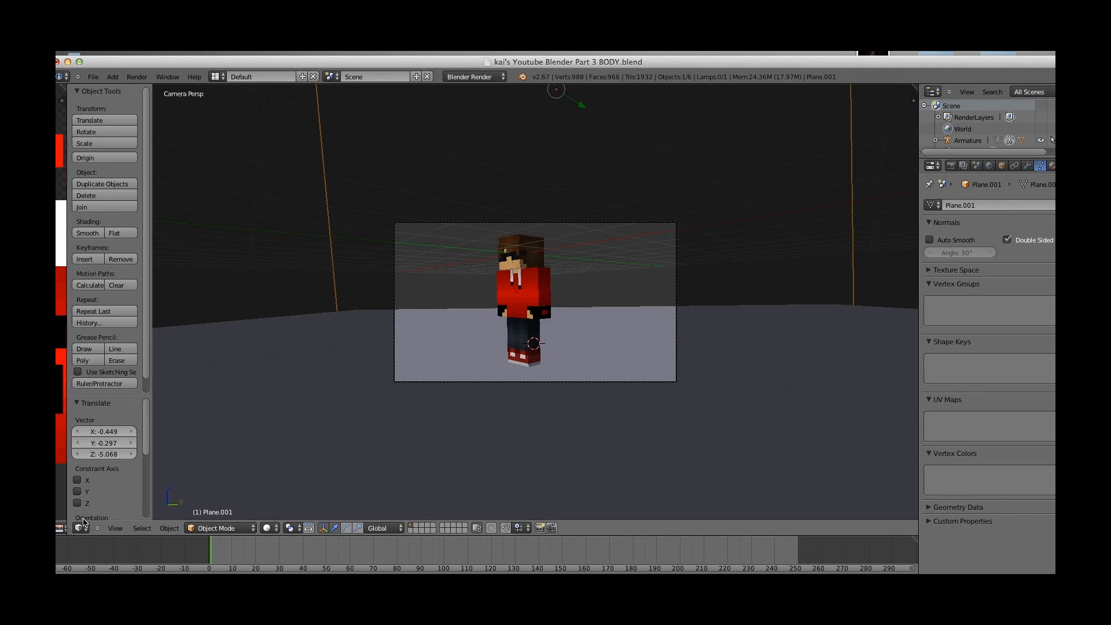
Select the character's torso bone and rotate it by -15° in the top view.
key(KP_1)
scroll(603, 413, up, 10)
shift+middle_drag(562, 232, 554, 324)
right_click(527, 238)
scroll(546, 276, up, 1)
right_click(555, 298)
key(KP_7)
scroll(559, 409, down, 12)
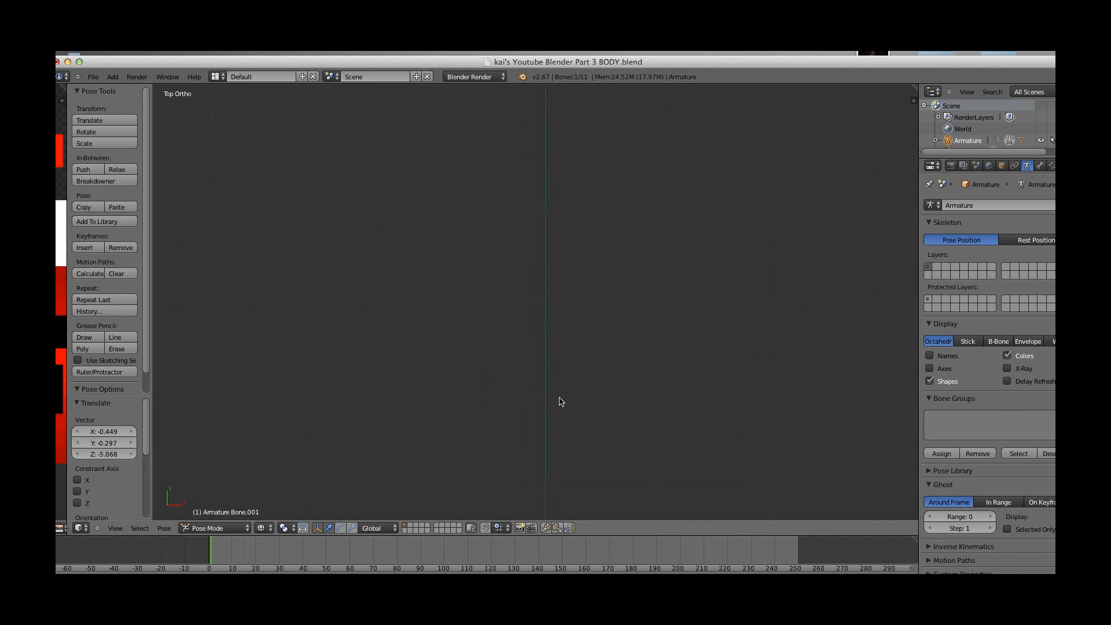
shift+middle_drag(590, 431, 551, 206)
scroll(550, 206, up, 4)
shift+middle_drag(504, 251, 565, 401)
scroll(548, 324, up, 5)
scroll(608, 408, up, 1)
key(r)
click(639, 379)
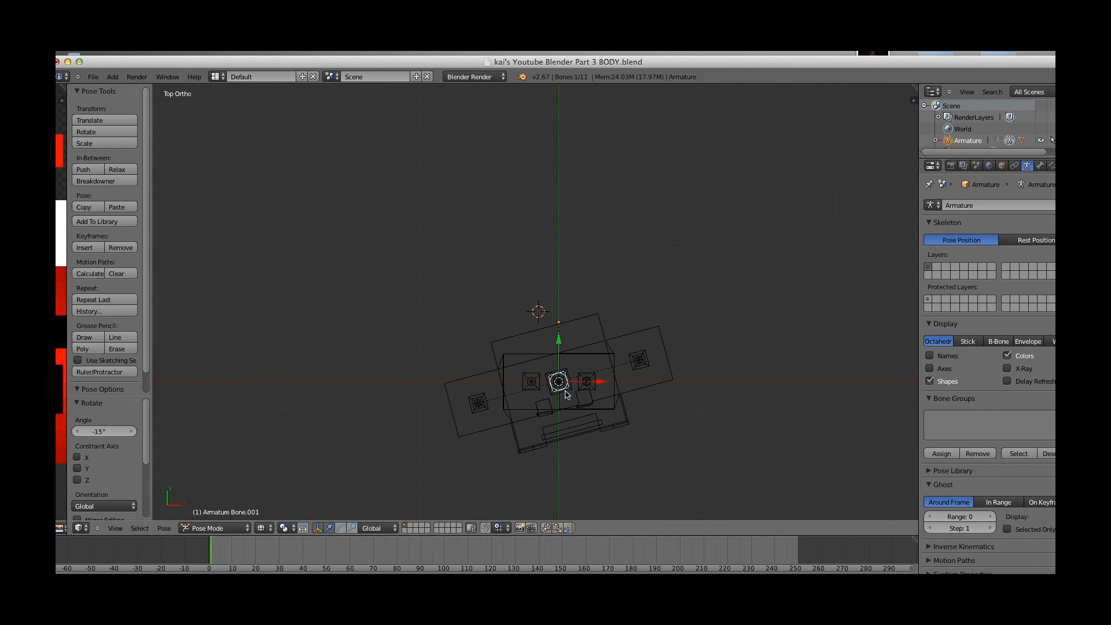
Rotate the head bone about 25° in the opposite direction to the torso in the top view.
key(r)
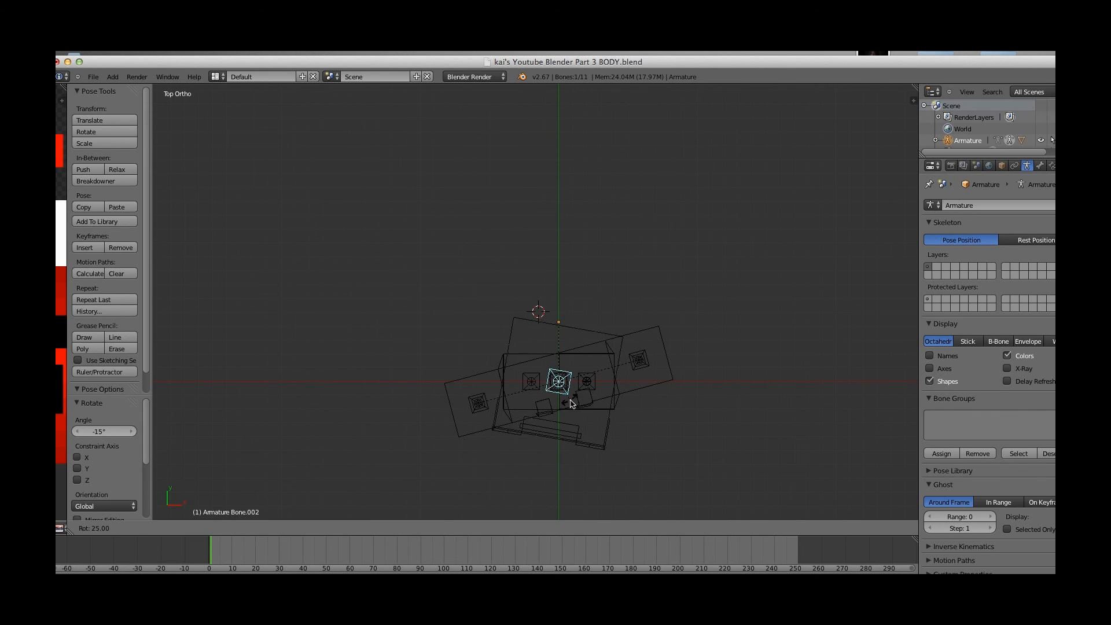
click(589, 402)
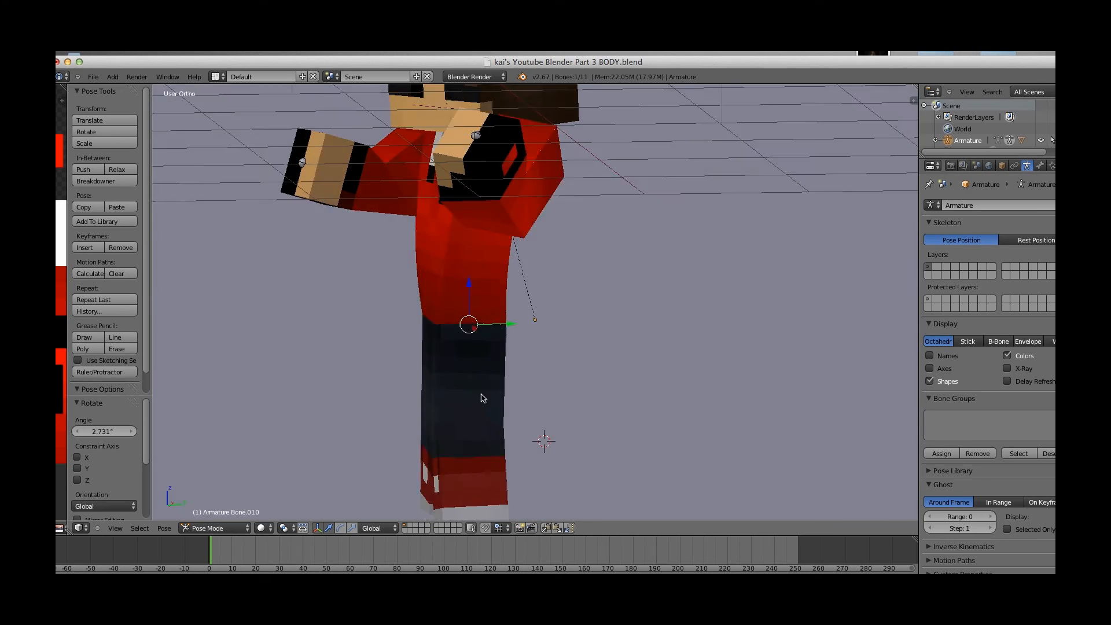
middle_drag(556, 405, 516, 386)
scroll(566, 392, down, 5)
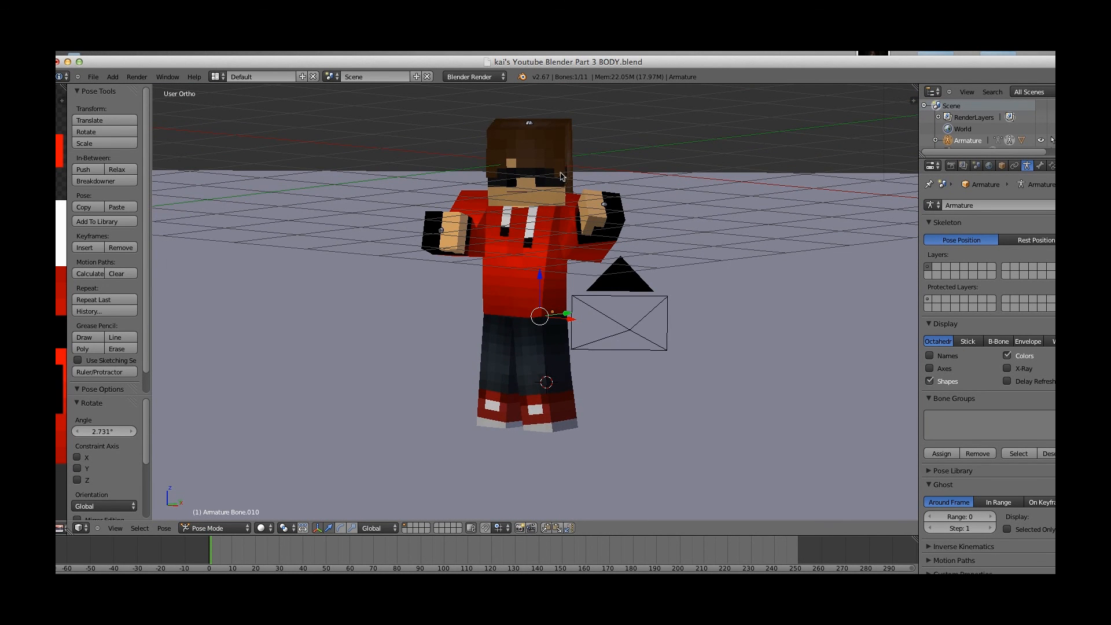
scroll(561, 175, up, 1)
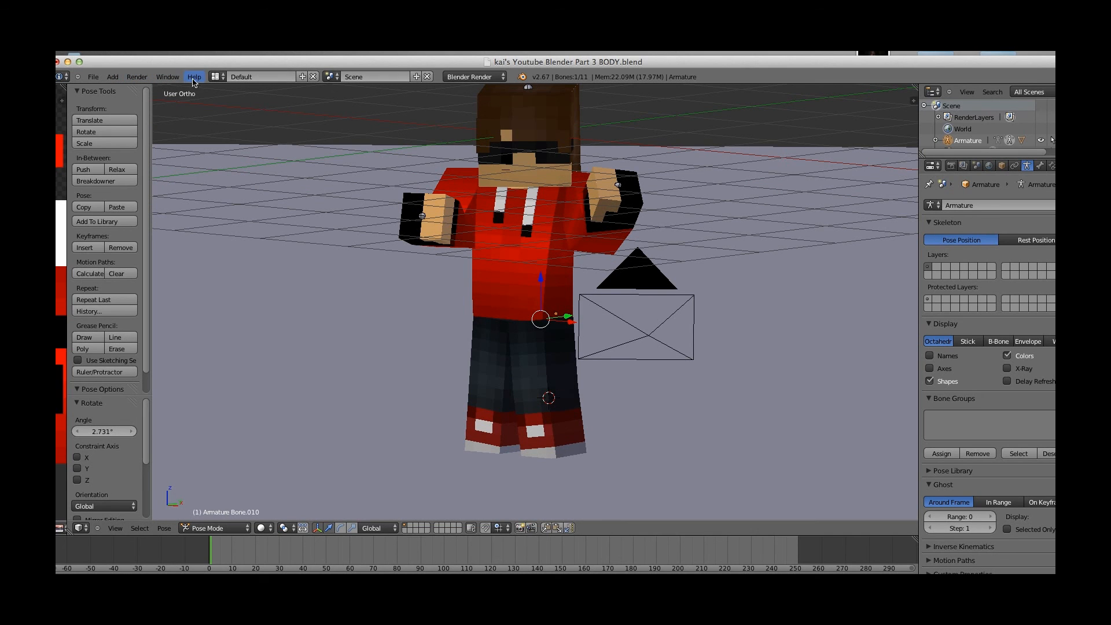
Look over the Animation screen layout and its DopeSheet modes, and return to the Default layout.
click(214, 80)
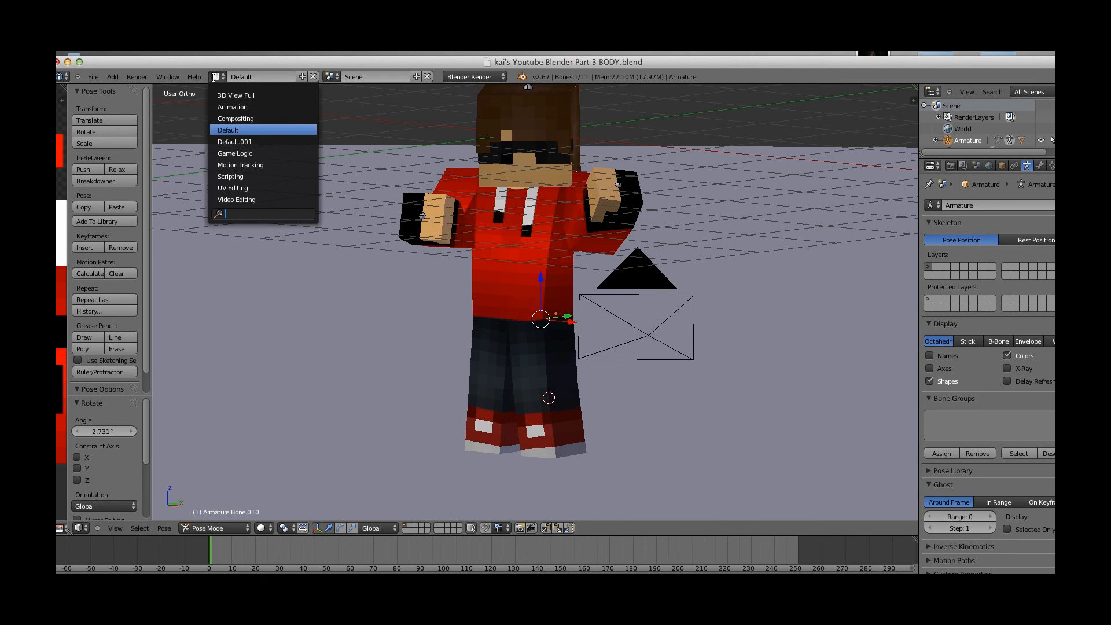
click(231, 103)
scroll(700, 286, up, 10)
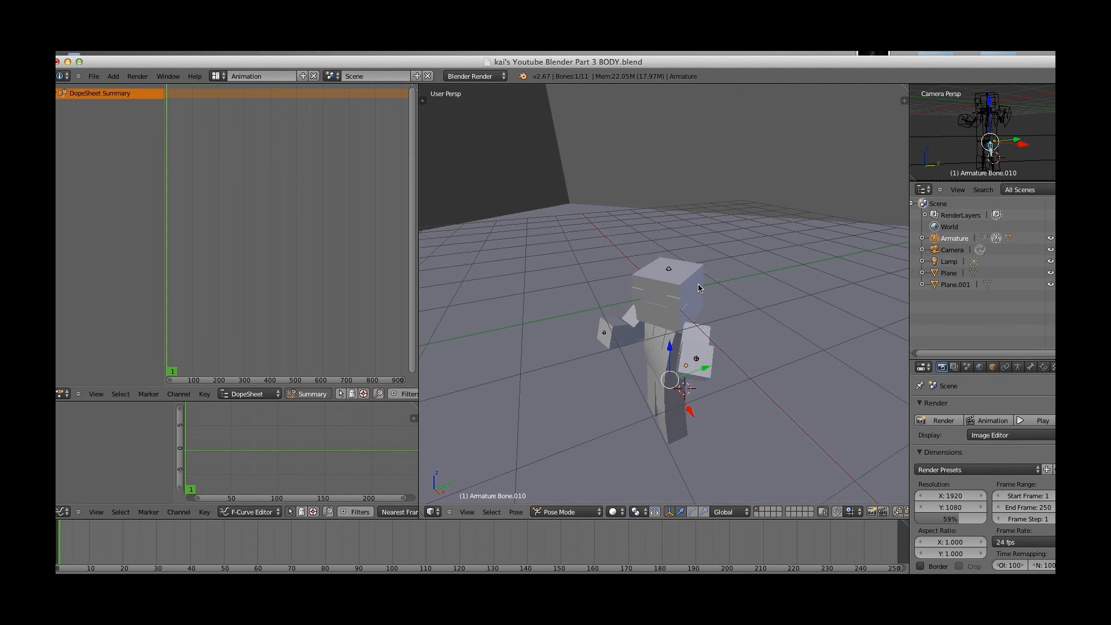
middle_drag(783, 246, 756, 251)
scroll(748, 253, up, 4)
scroll(746, 253, down, 4)
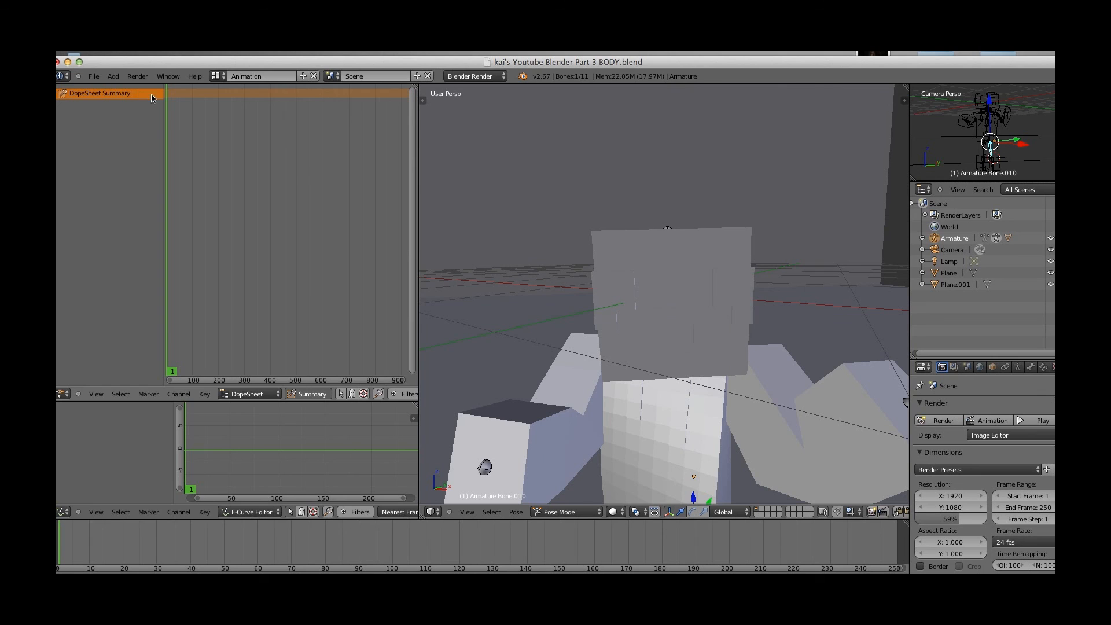
click(248, 394)
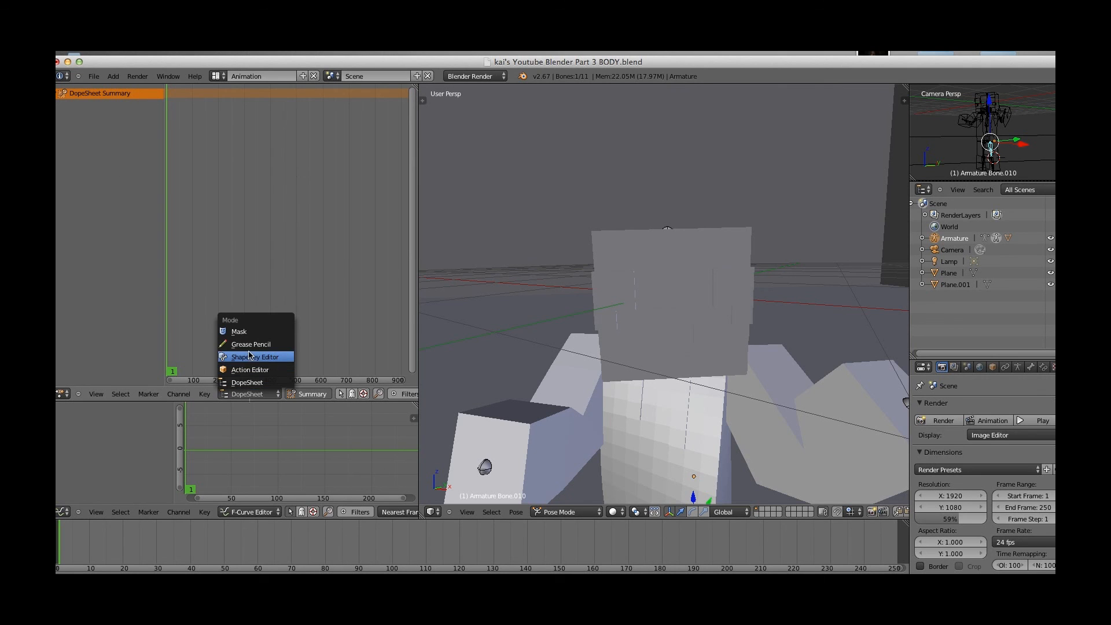
click(216, 76)
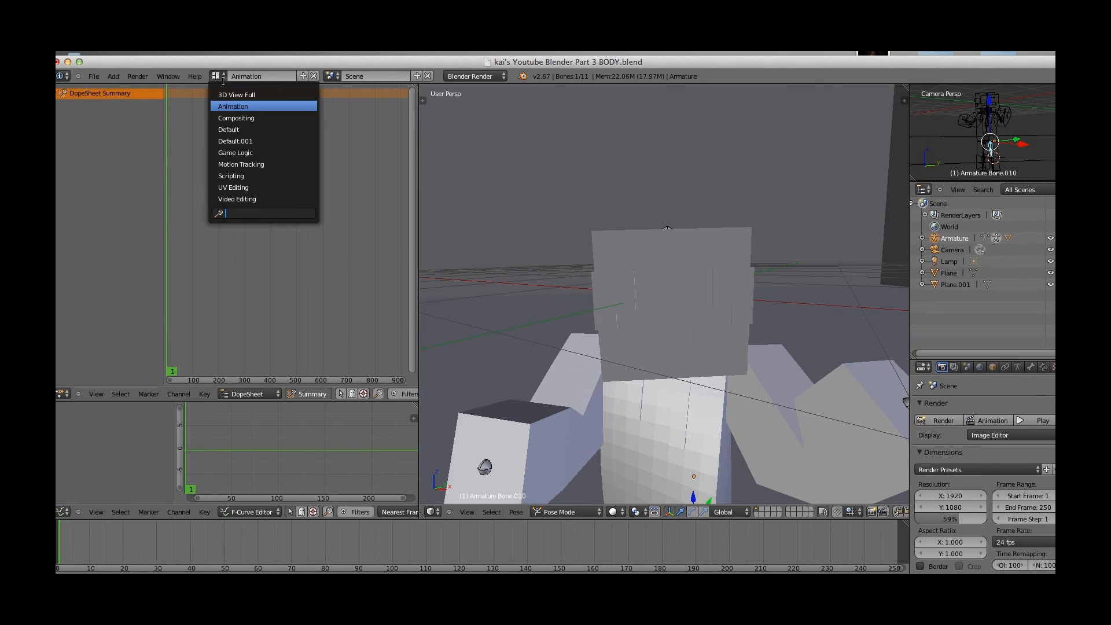
click(238, 129)
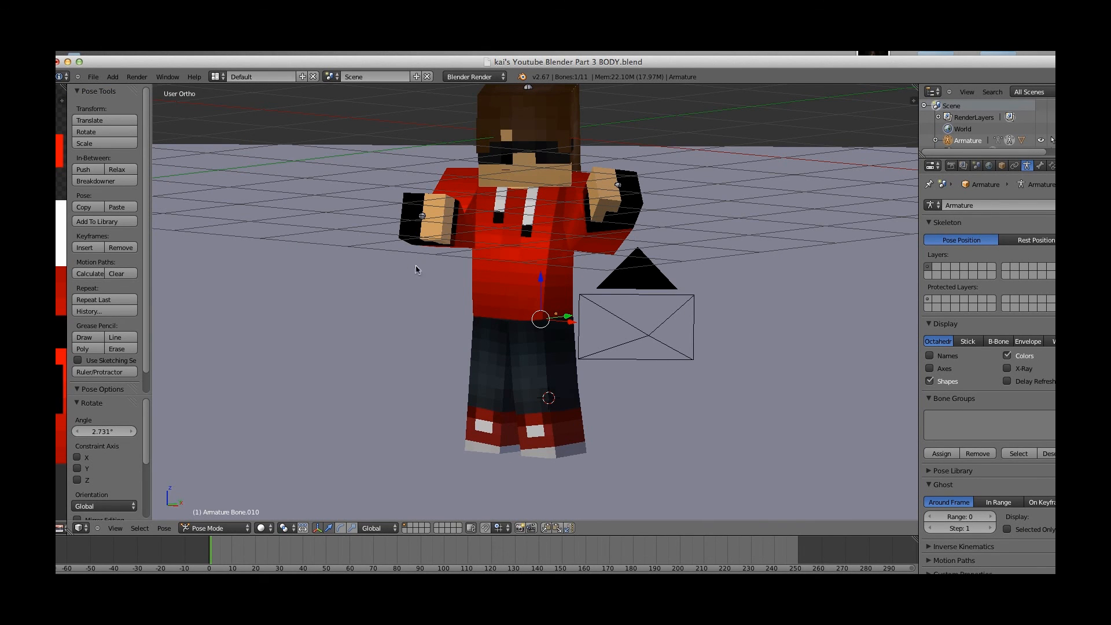
Select the character mesh and set its Left Arm Bend shape key value to 0.479.
scroll(526, 254, up, 2)
middle_drag(770, 282, 648, 231)
right_click(589, 195)
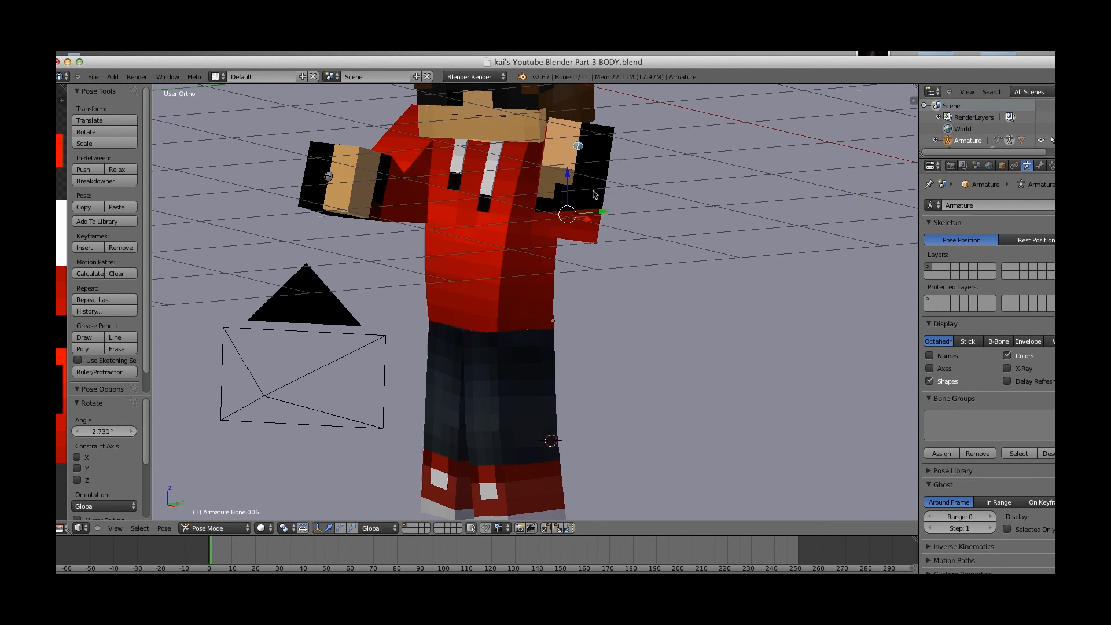
right_click(596, 200)
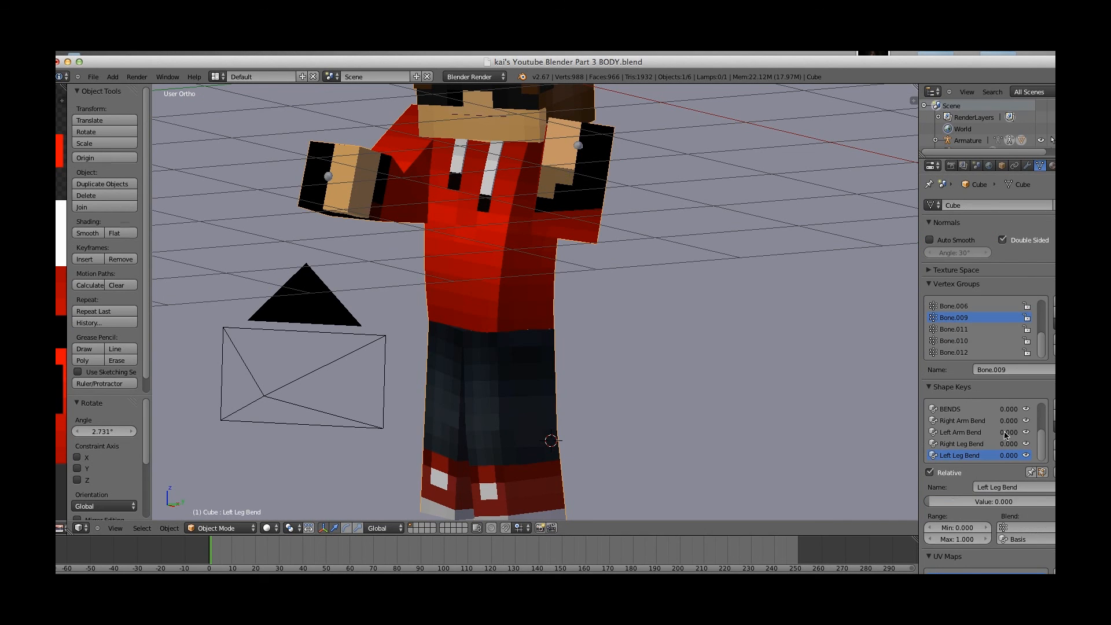
mouse_move(930, 502)
mouse_down()
mouse_move(1039, 500)
mouse_move(933, 500)
mouse_move(1019, 489)
mouse_move(926, 491)
mouse_up()
shift+middle_drag(495, 380, 610, 479)
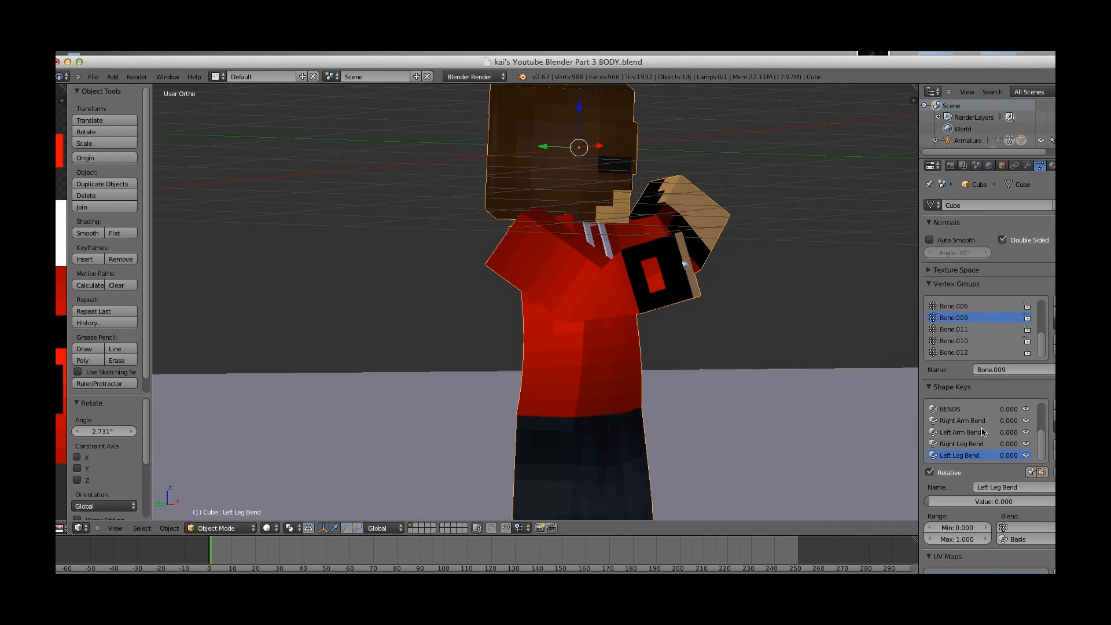
click(938, 502)
click(972, 427)
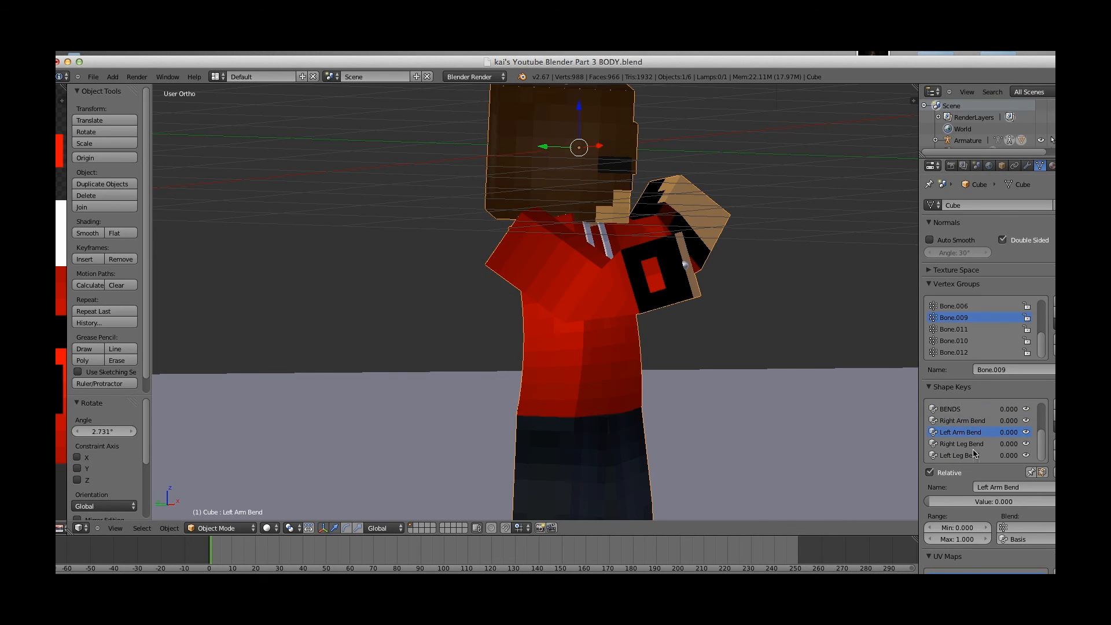
drag(943, 502, 978, 505)
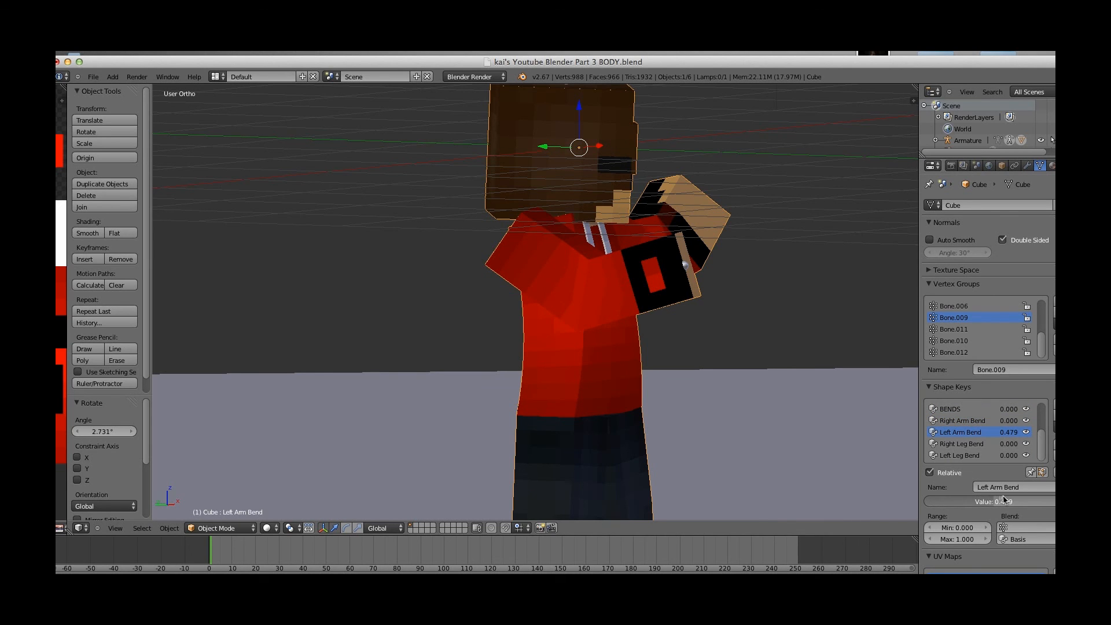
Set the Right Arm Bend shape key value to 0.940.
middle_drag(665, 382, 407, 386)
click(973, 421)
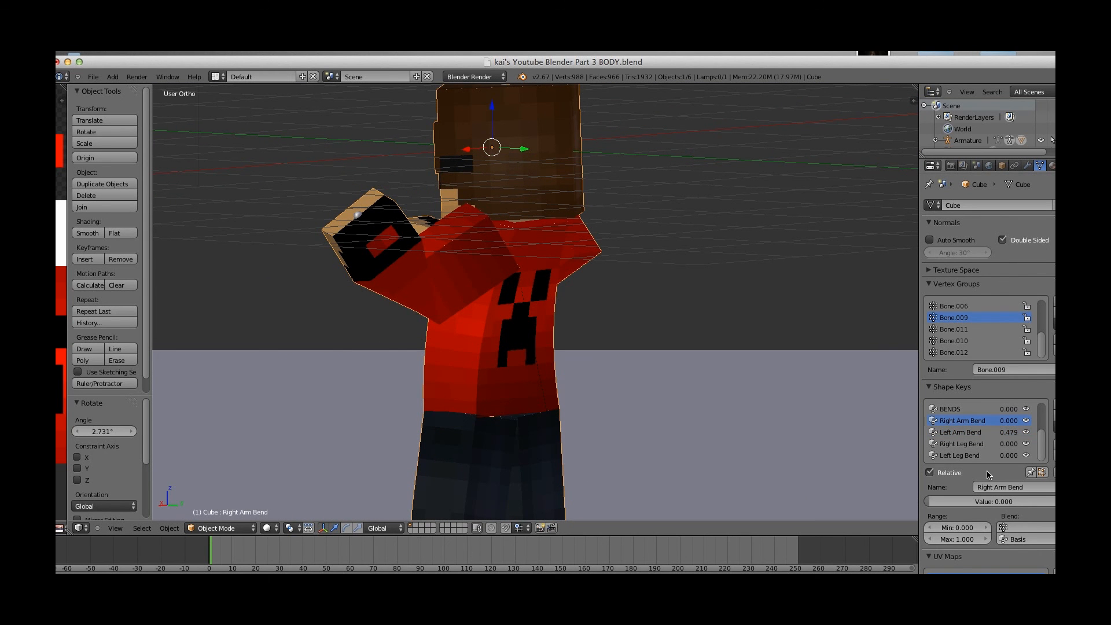
drag(939, 500, 987, 510)
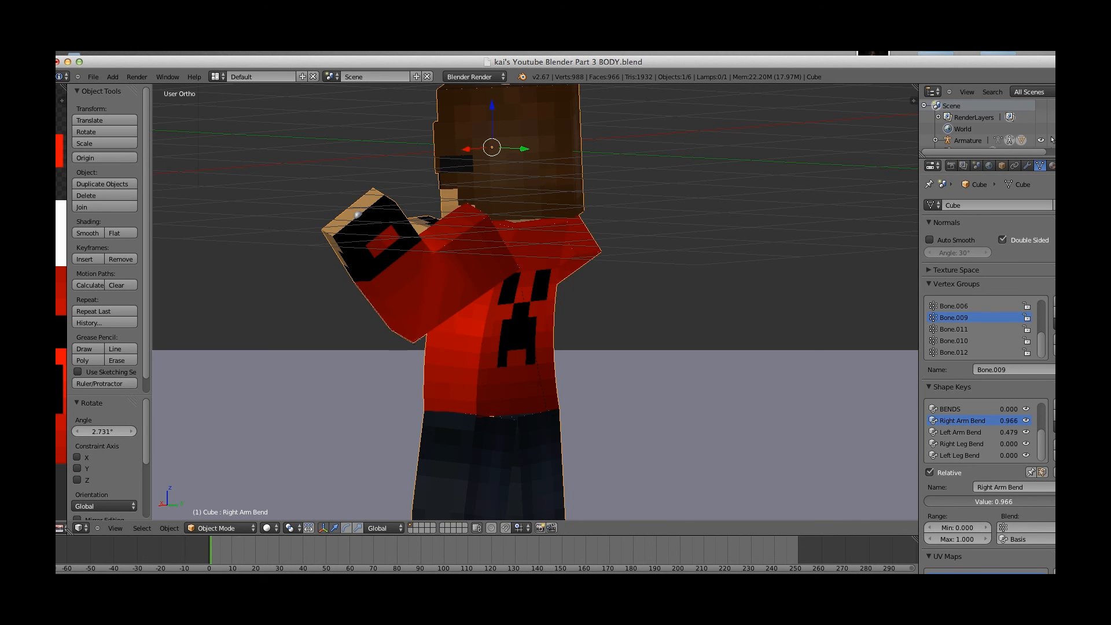
drag(1054, 502, 1053, 502)
Render the posed character as a still image and look over the render result.
middle_drag(746, 437, 565, 347)
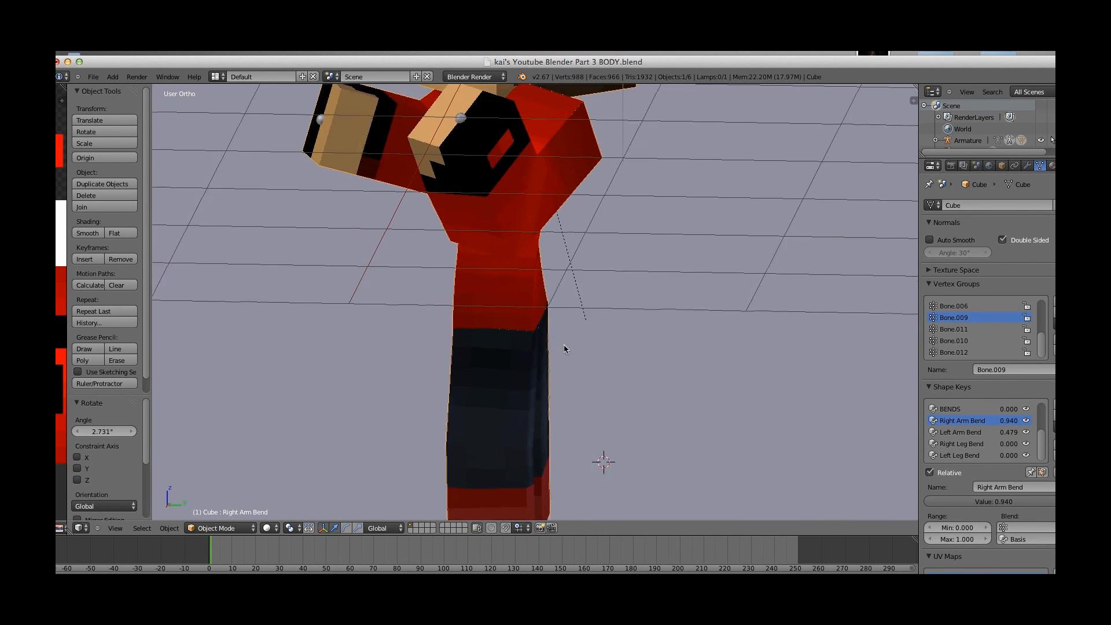
scroll(569, 241, up, 3)
middle_drag(569, 241, 498, 214)
click(137, 77)
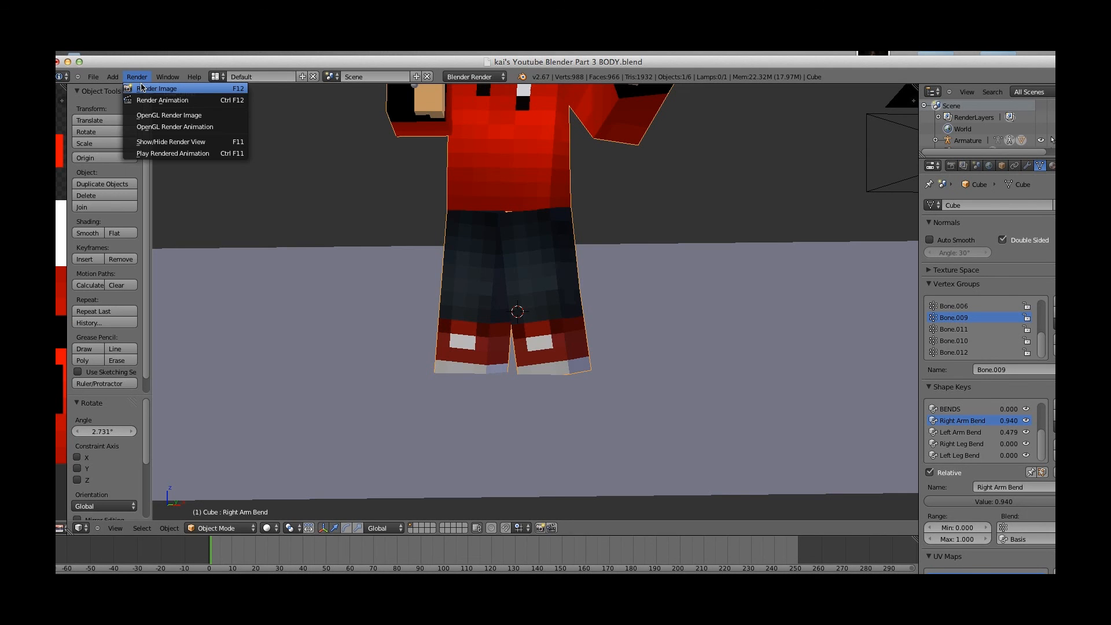
click(151, 88)
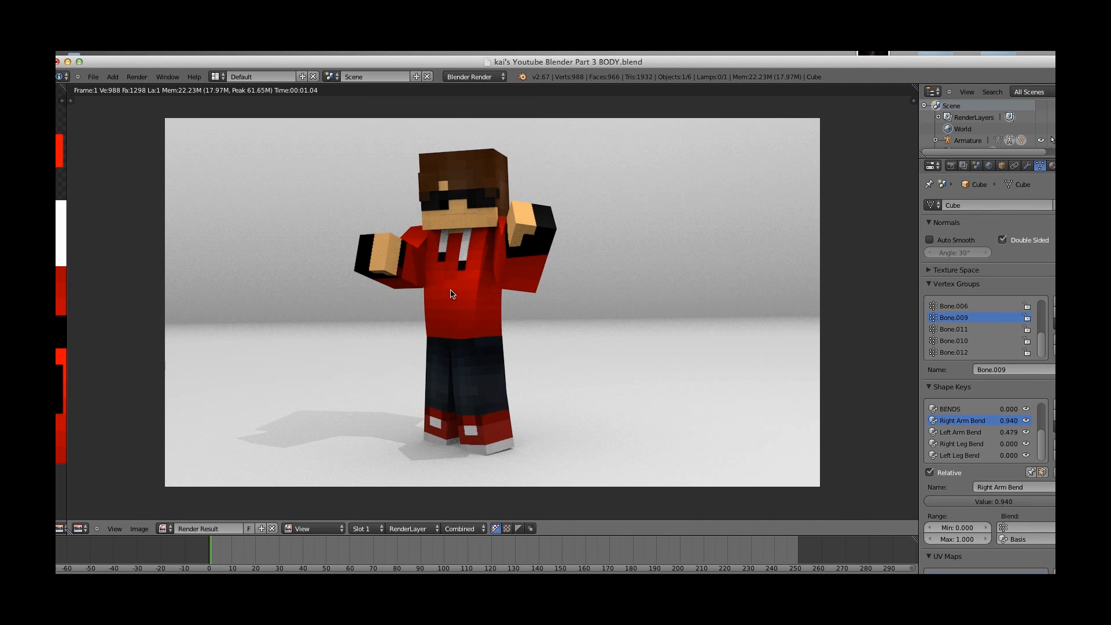
scroll(473, 293, up, 3)
scroll(475, 294, down, 3)
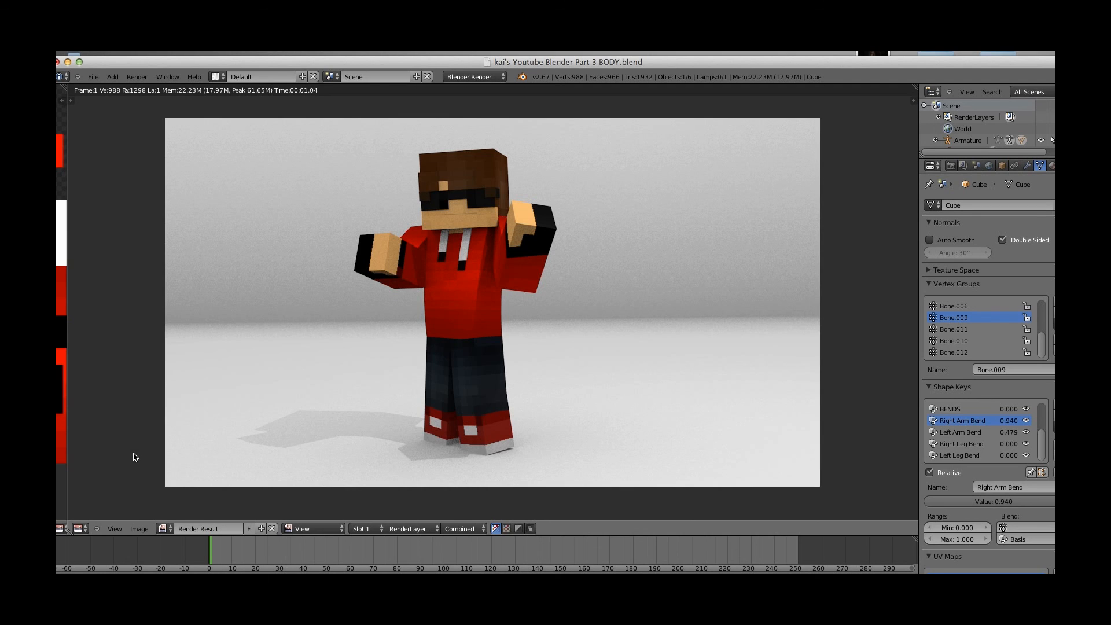
Switch the render result area back to the 3D View and inspect the posed character's legs from the front and side.
click(79, 529)
click(99, 508)
scroll(485, 422, down, 3)
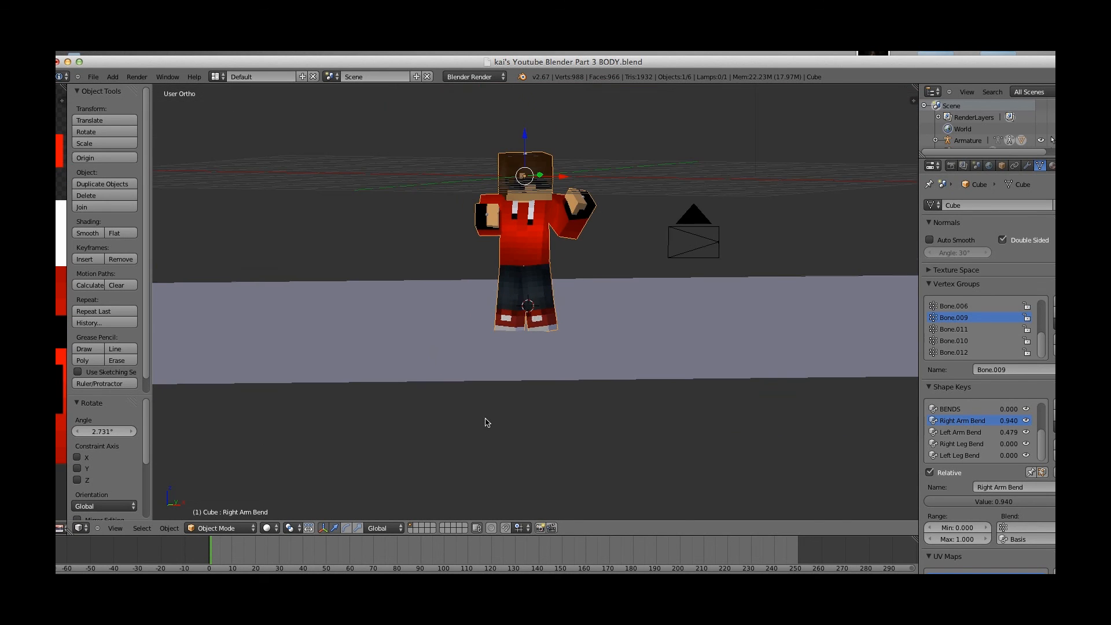
scroll(512, 354, up, 4)
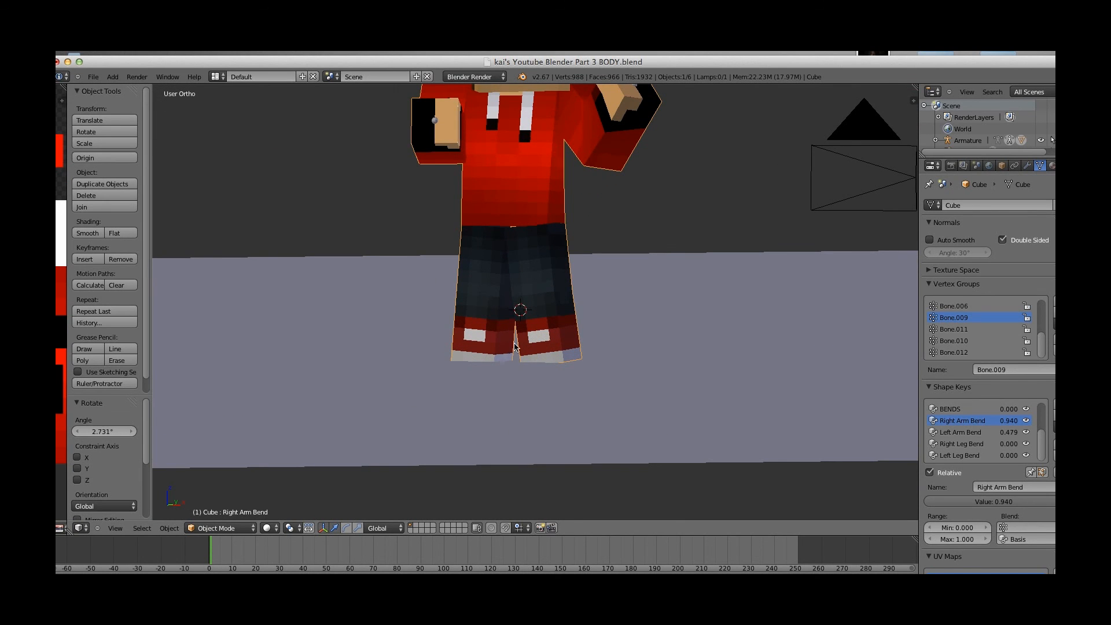
scroll(541, 298, up, 1)
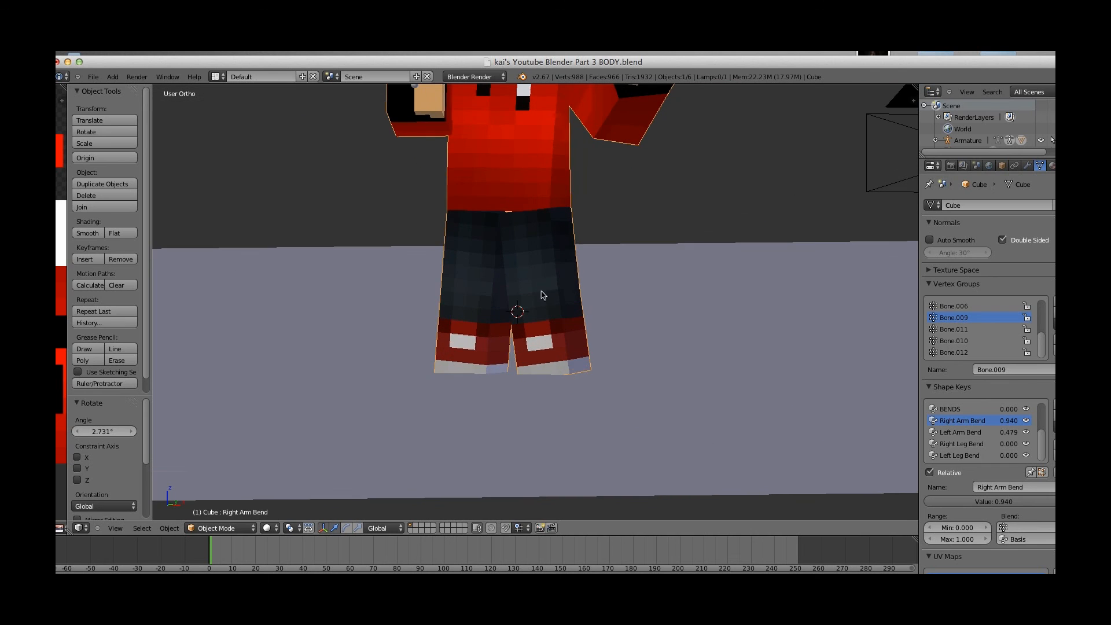
scroll(543, 299, down, 3)
scroll(515, 299, up, 3)
scroll(511, 299, down, 1)
middle_drag(509, 299, 485, 304)
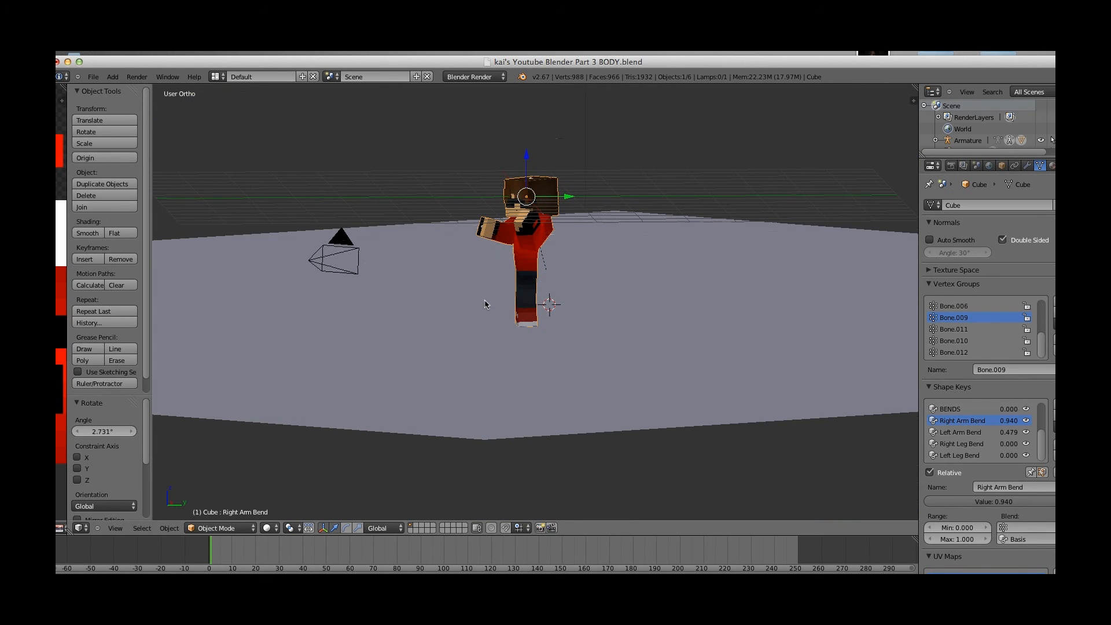